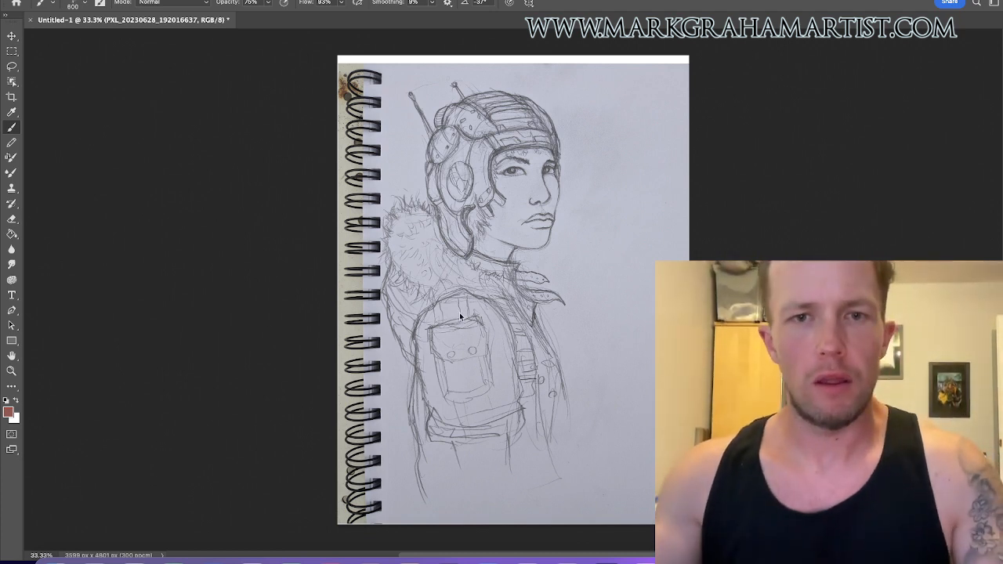
Show the hidden panels and undo a test brush stroke on the jacket's shoulder.
key(Tab)
drag(459, 313, 466, 333)
key(ctrl+z)
Erase the sketchbook's spiral binding along the page edge from the sketch layer.
key(e)
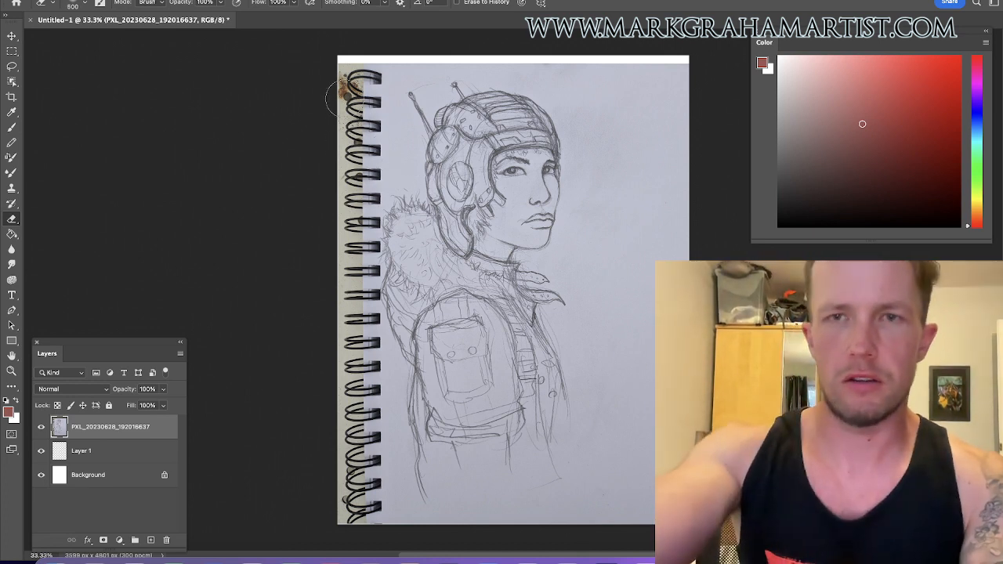
mouse_move(349, 82)
mouse_down()
mouse_move(329, 138)
mouse_move(366, 106)
mouse_move(365, 196)
mouse_move(370, 189)
mouse_move(352, 224)
mouse_move(357, 266)
mouse_move(361, 228)
mouse_move(358, 247)
mouse_up()
key(bracketleft)
key(bracketleft)
key(bracketright)
mouse_move(326, 473)
mouse_down()
mouse_move(333, 443)
mouse_move(353, 452)
mouse_move(385, 516)
mouse_move(356, 410)
mouse_move(372, 438)
mouse_move(362, 428)
mouse_move(358, 304)
mouse_move(342, 307)
mouse_move(350, 326)
mouse_move(359, 248)
mouse_move(372, 392)
mouse_move(372, 249)
mouse_move(367, 335)
mouse_up()
Erase the remaining binding and outer paper around the figure with a soft eraser, enlarged to 600 for the wide areas.
key(bracketleft)
key(bracketleft)
key(bracketright)
mouse_move(351, 122)
mouse_down()
mouse_move(431, 55)
mouse_move(685, 69)
mouse_move(698, 157)
mouse_move(604, 90)
mouse_move(693, 172)
mouse_move(662, 235)
mouse_move(611, 141)
mouse_move(650, 345)
mouse_move(654, 242)
mouse_move(641, 462)
mouse_move(628, 518)
mouse_up()
key(bracketright)
key(bracketright)
key(bracketright)
key(bracketright)
mouse_move(649, 364)
mouse_down()
mouse_move(614, 494)
mouse_move(622, 487)
mouse_move(621, 502)
mouse_move(600, 524)
mouse_move(412, 549)
mouse_move(599, 488)
mouse_move(637, 383)
mouse_move(608, 465)
mouse_move(635, 294)
mouse_move(616, 354)
mouse_up()
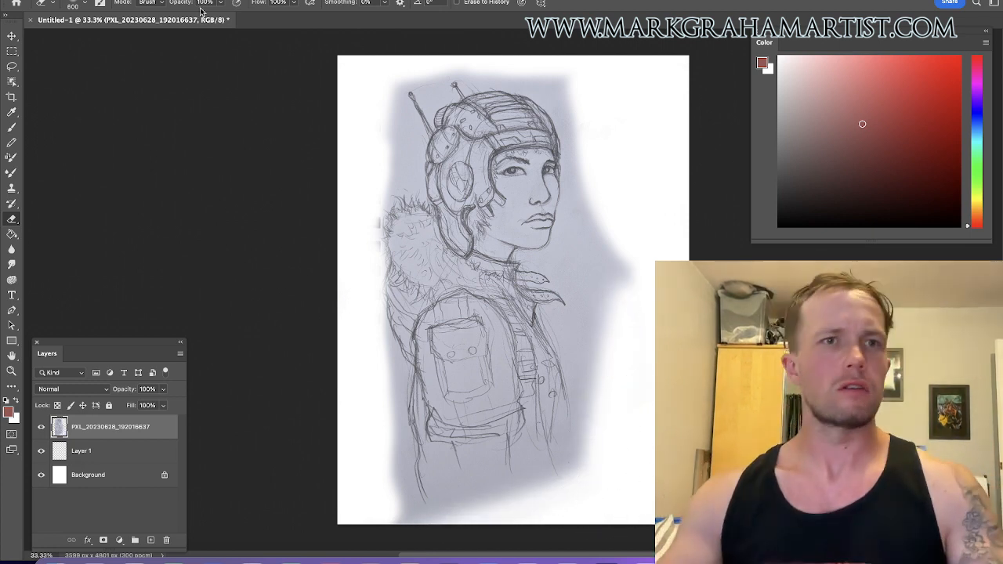
Reduce the sketch layer's saturation to -86 with Hue/Saturation.
click(149, 0)
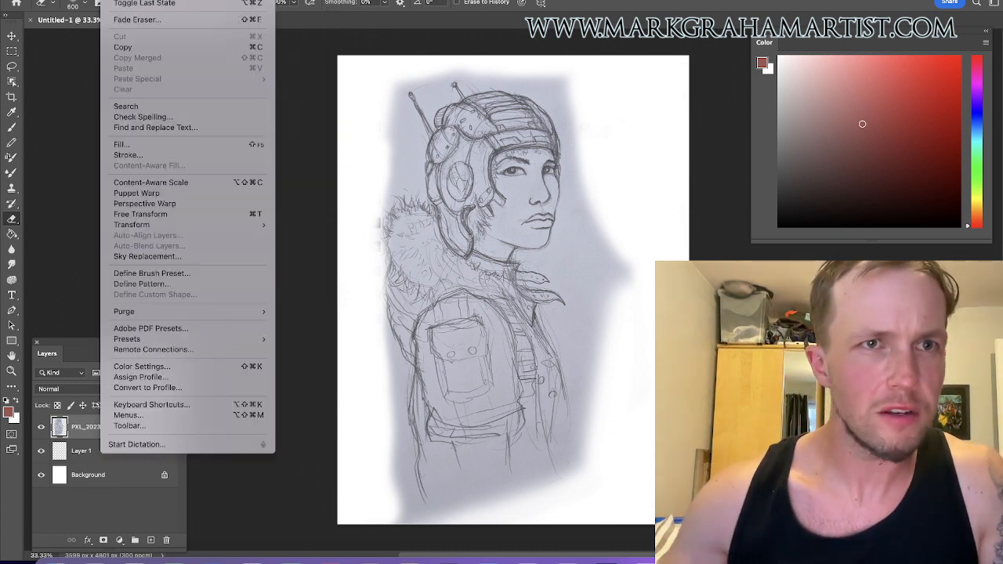
mouse_move(156, 2)
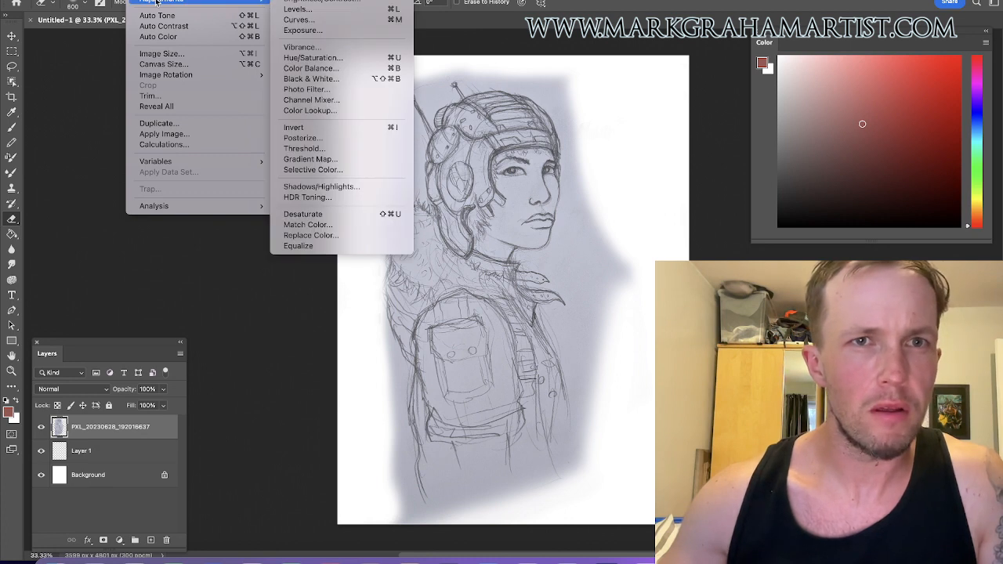
click(312, 57)
drag(441, 207, 427, 207)
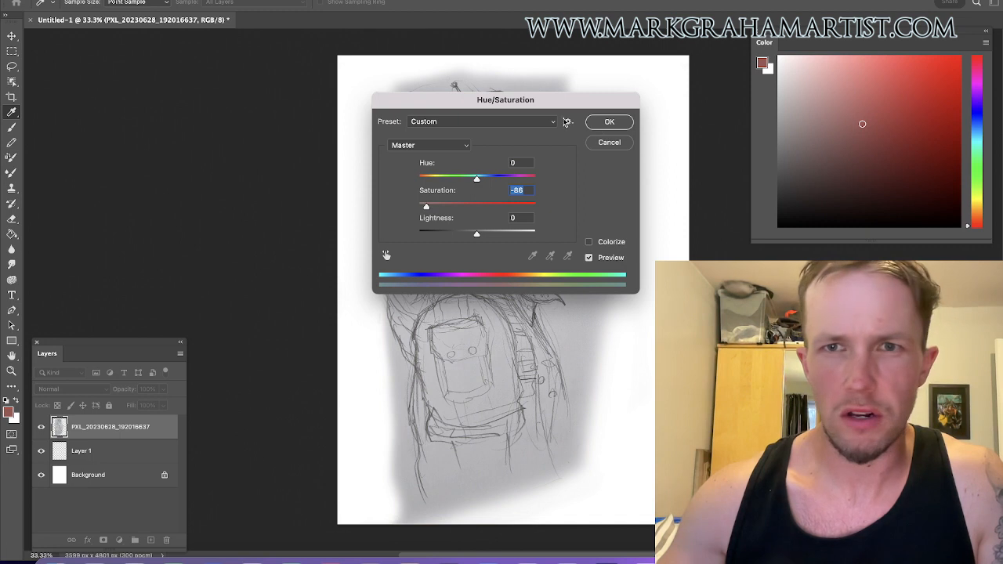
click(609, 121)
key(e)
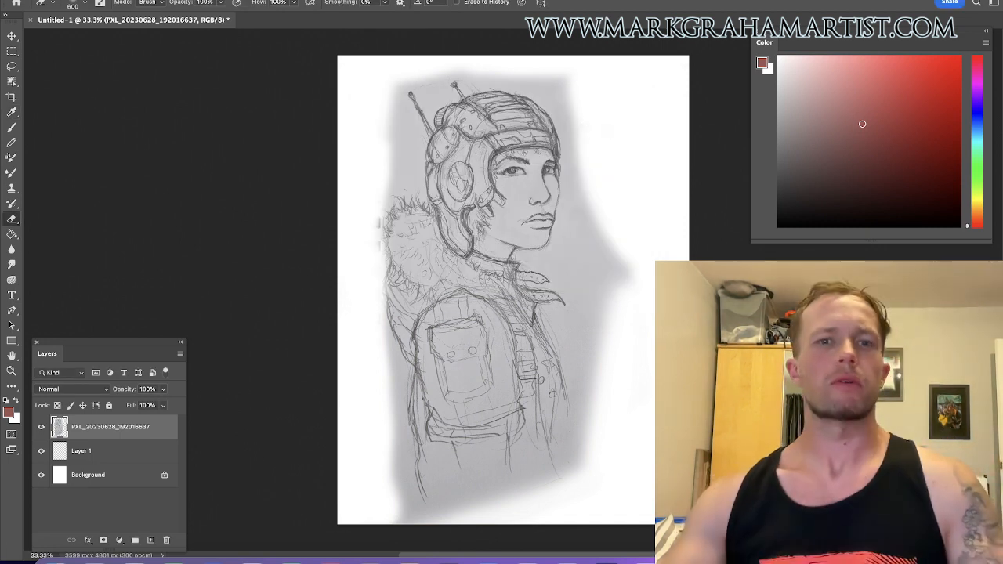
Raise the black input level to about 85 and lower the white input level with Levels to darken lines and whiten paper.
click(270, 0)
mouse_move(231, 0)
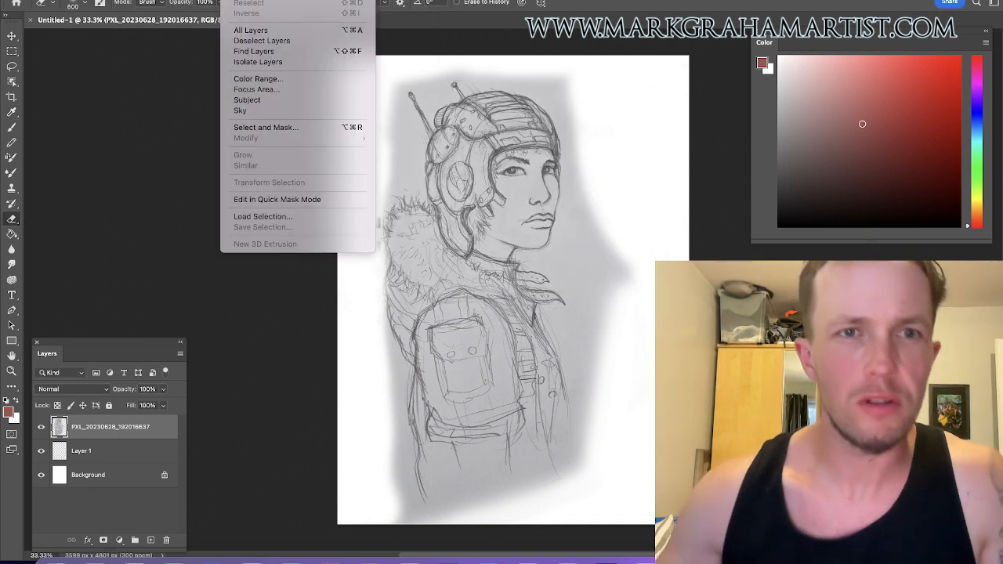
mouse_move(139, 0)
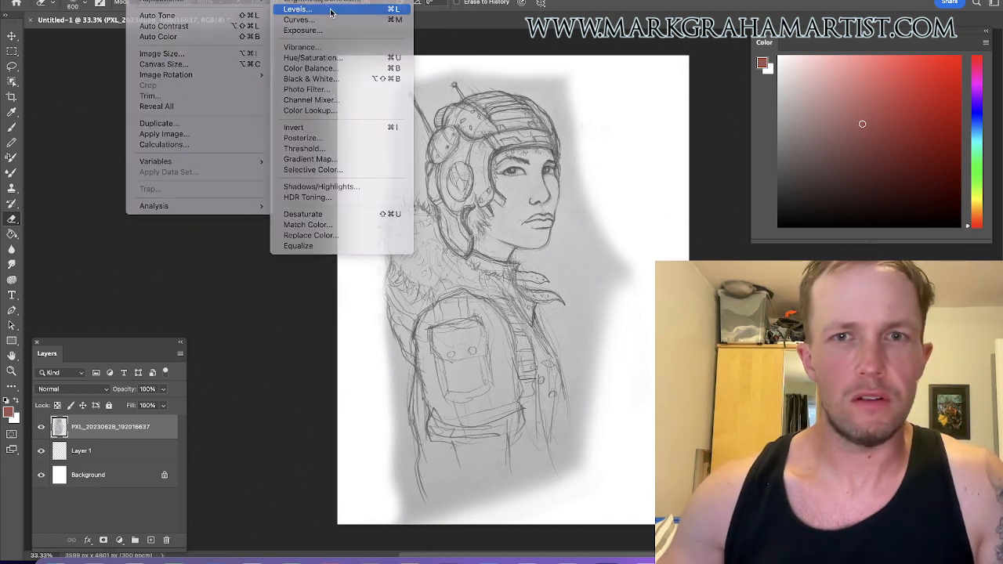
click(331, 11)
drag(401, 226, 451, 227)
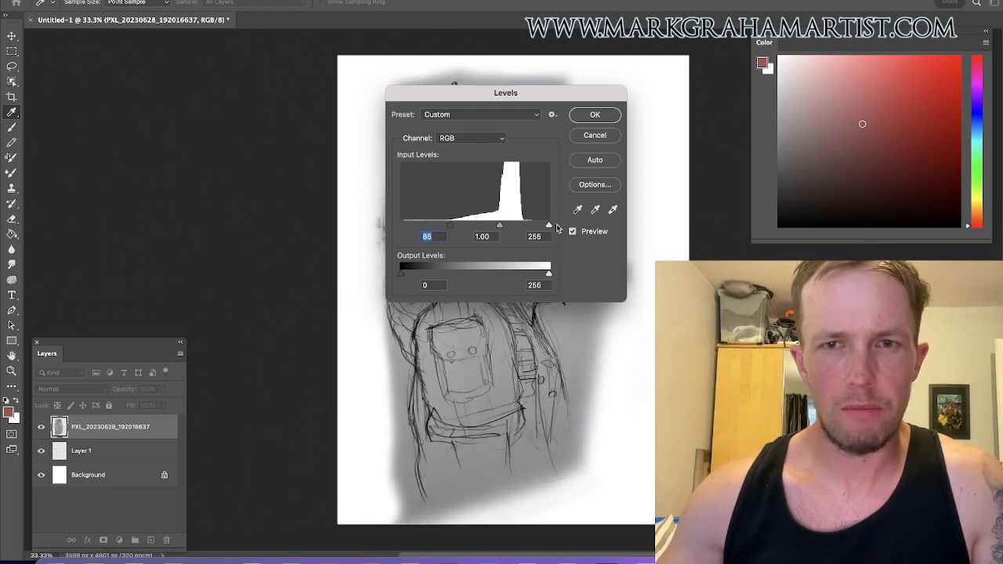
drag(550, 227, 507, 227)
click(594, 115)
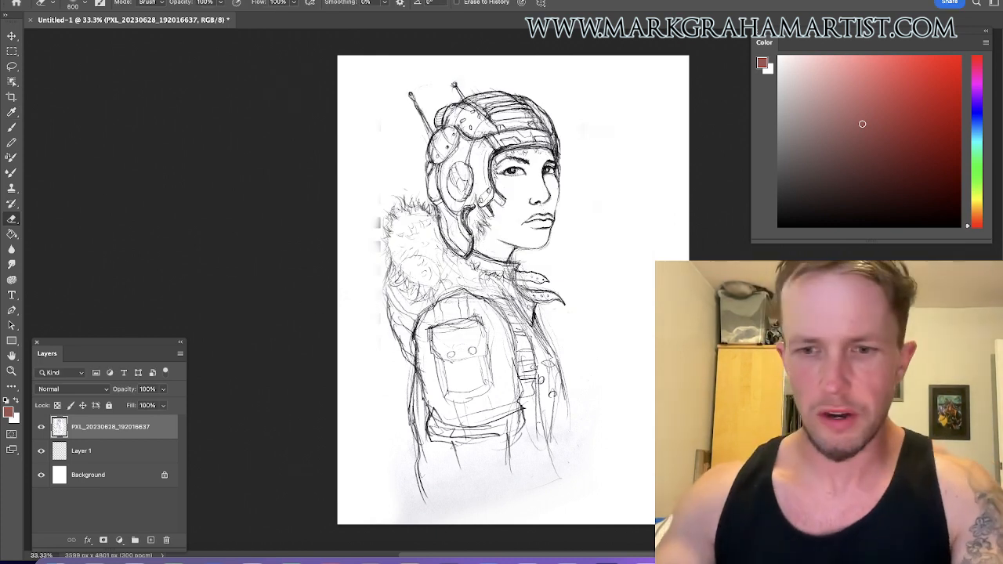
Erase the leftover binding marks beside the fur collar, reducing the eraser size to 250.
key(bracketleft)
key(bracketleft)
key(bracketleft)
key(bracketleft)
key(bracketleft)
key(bracketleft)
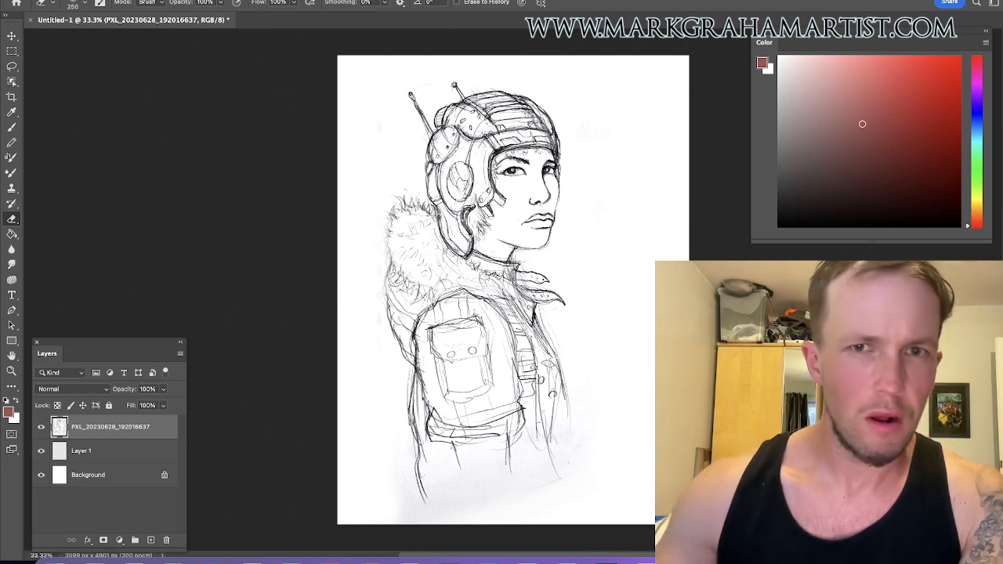
Open the Liquify filter on the sketch layer.
click(272, 2)
click(303, 76)
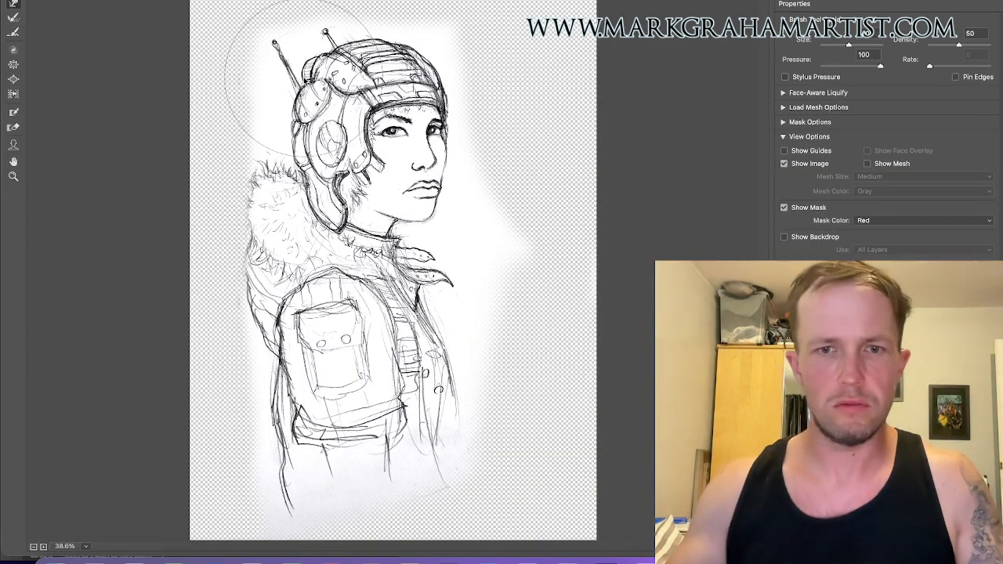
click(627, 557)
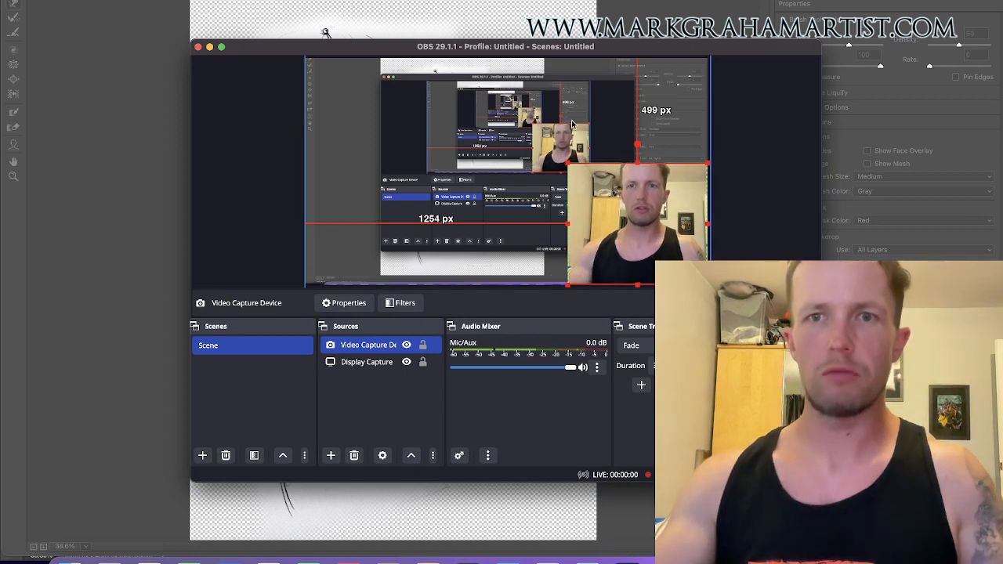
click(209, 47)
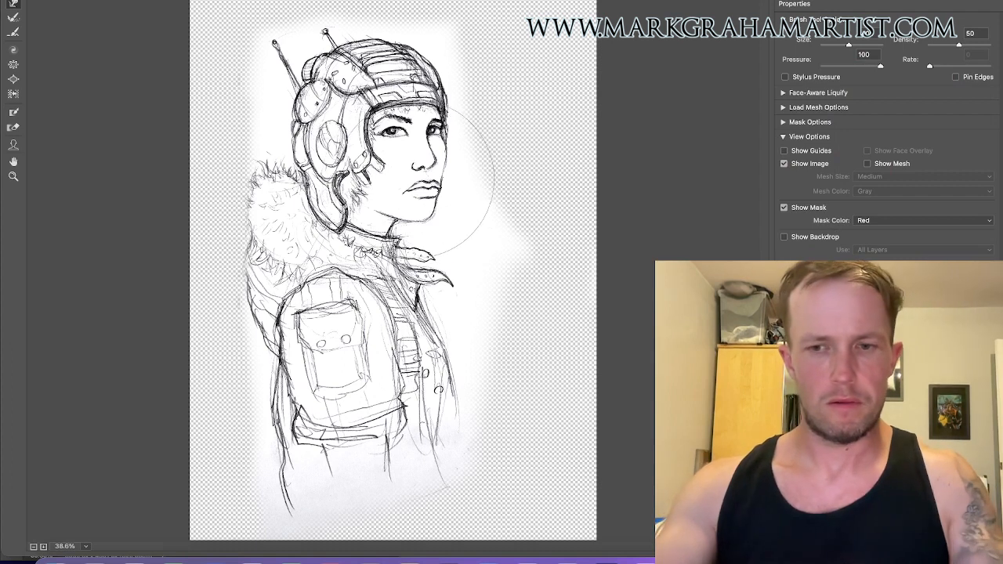
Push the fur hood and the back of the helmet outward in Liquify, and nudge the jaw.
mouse_move(236, 202)
mouse_down()
mouse_move(212, 225)
mouse_move(236, 236)
mouse_move(221, 219)
mouse_move(249, 168)
mouse_move(271, 183)
mouse_move(216, 236)
mouse_move(230, 311)
mouse_move(243, 177)
mouse_move(255, 168)
mouse_move(286, 227)
mouse_move(266, 176)
mouse_move(279, 220)
mouse_move(235, 235)
mouse_move(223, 282)
mouse_move(228, 267)
mouse_move(212, 251)
mouse_move(210, 259)
mouse_move(294, 141)
mouse_move(282, 149)
mouse_move(270, 110)
mouse_move(306, 118)
mouse_move(292, 75)
mouse_move(310, 106)
mouse_move(290, 75)
mouse_move(263, 153)
mouse_move(313, 169)
mouse_up()
drag(415, 192, 432, 202)
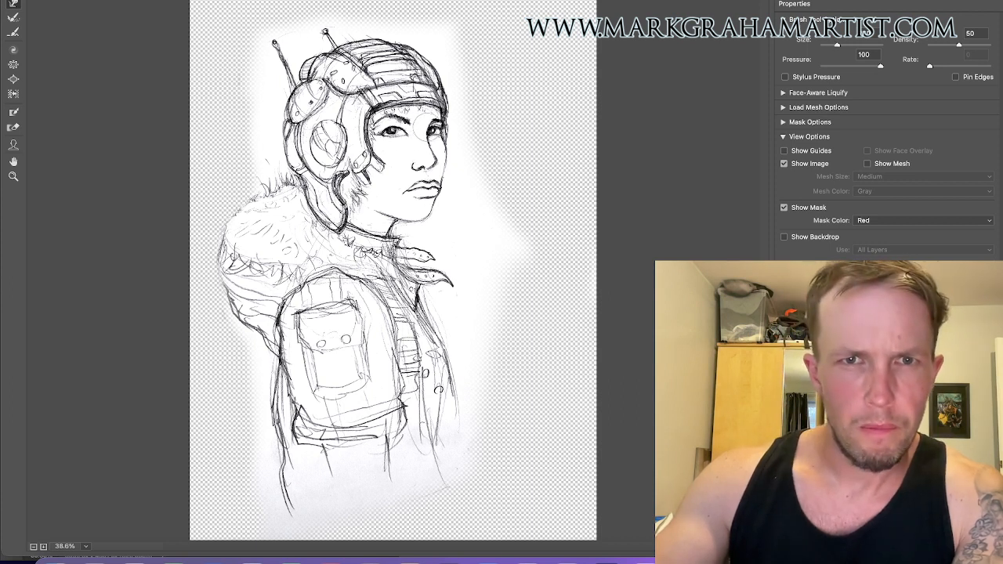
Refine the contour of the forehead, face and jaw in Liquify, varying the brush size to suit each area.
key(bracketright)
key(bracketright)
key(bracketleft)
key(bracketleft)
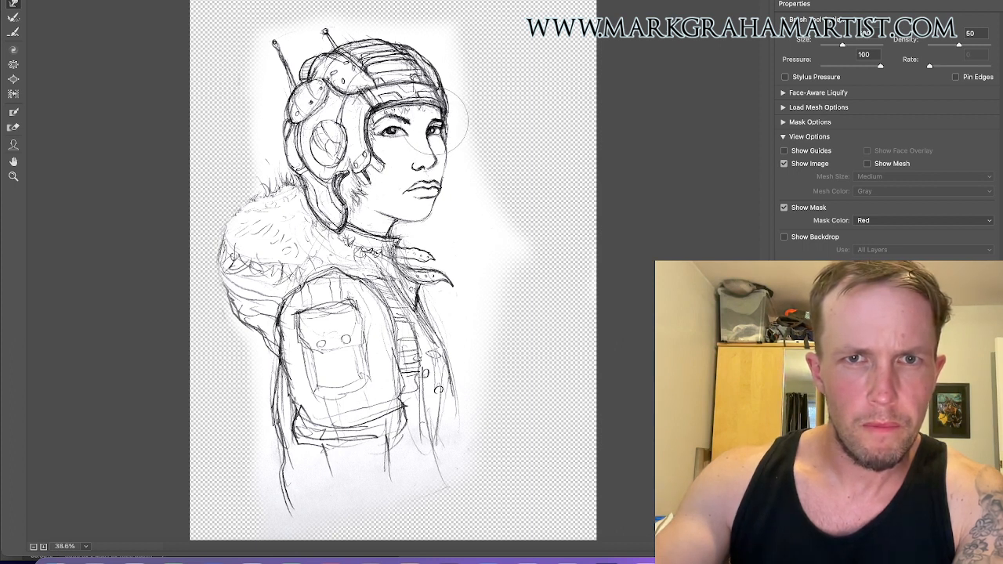
drag(449, 109, 443, 108)
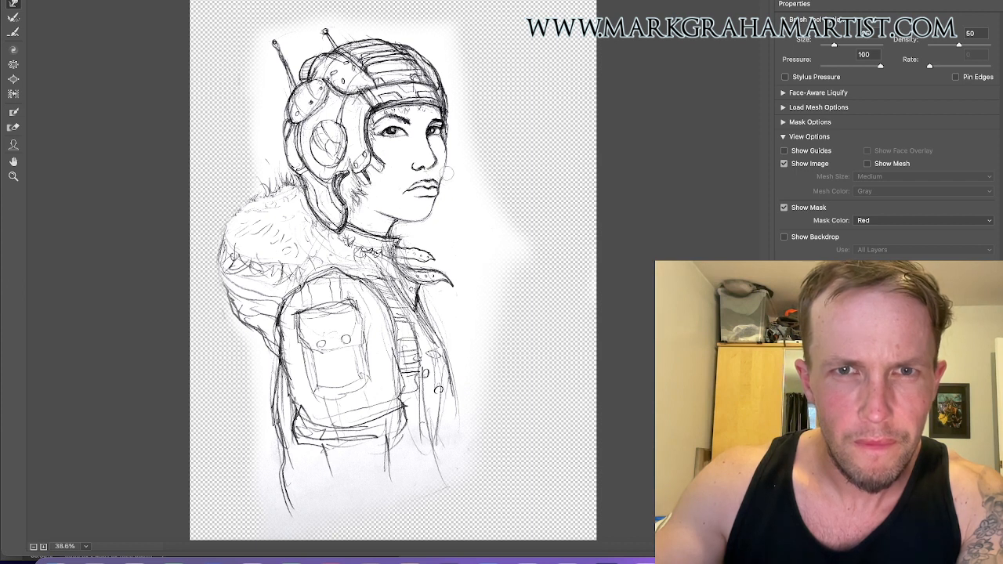
key(bracketright)
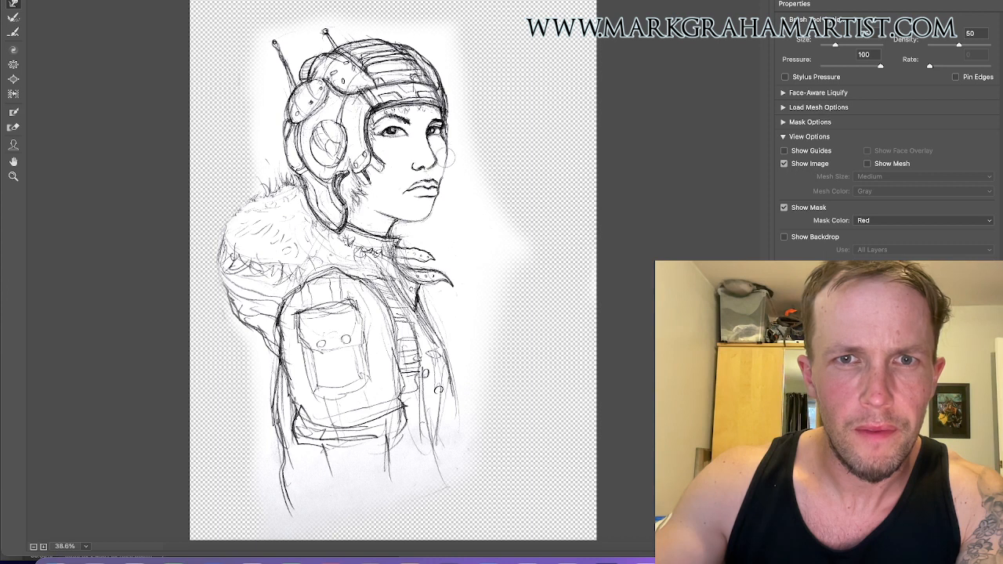
key(bracketright)
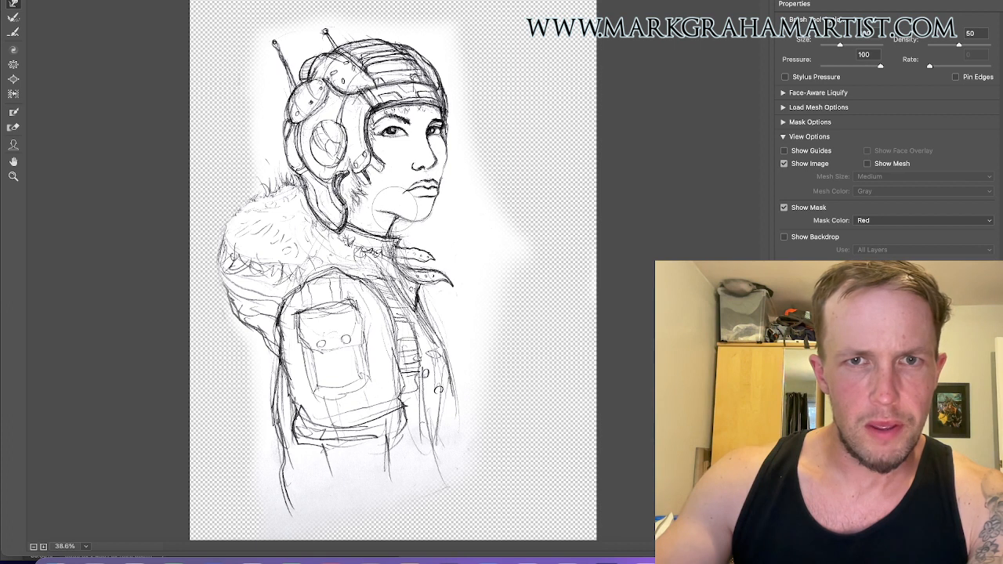
key(bracketleft)
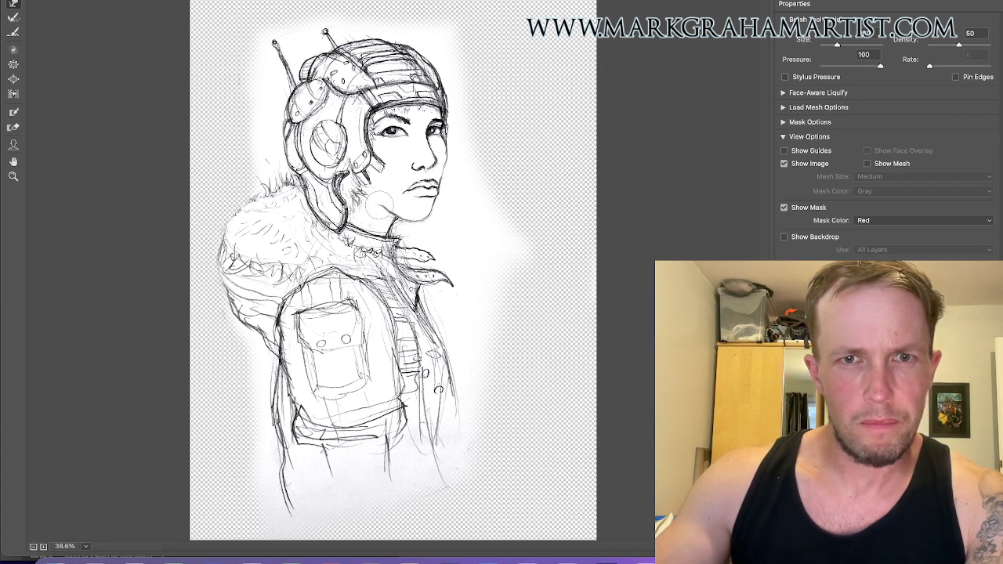
key(bracketright)
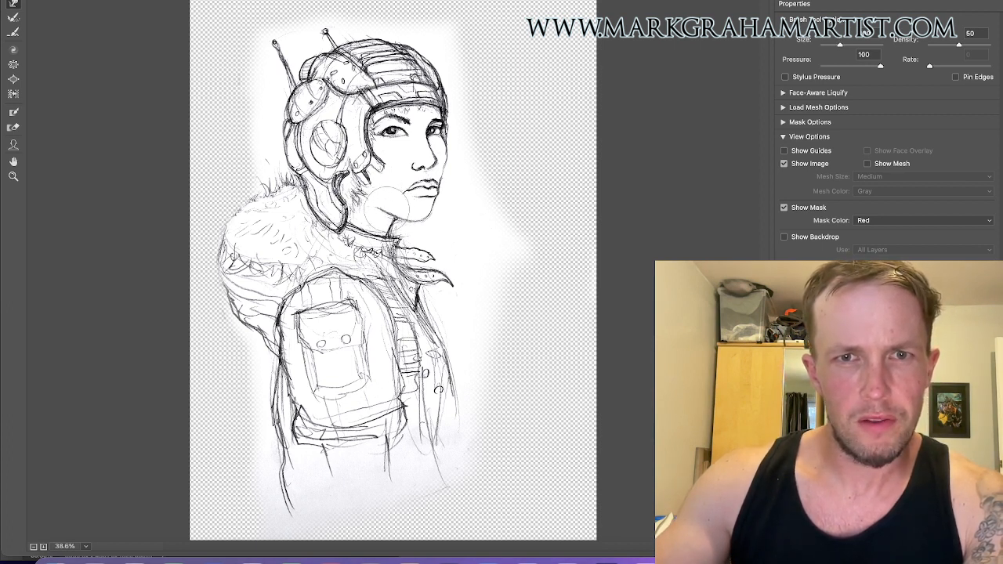
key(bracketleft)
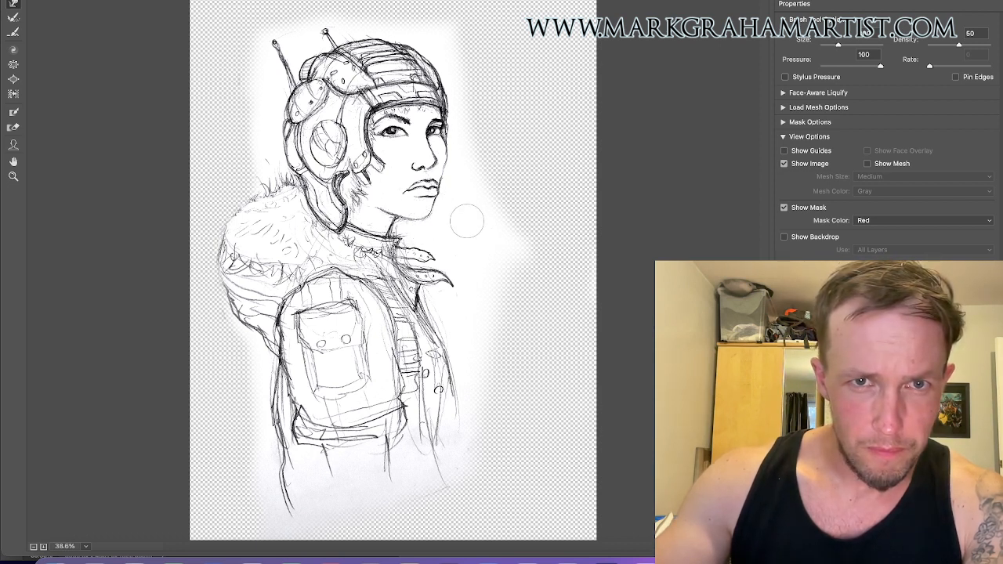
Reshape the jacket front and the edge of the back with a larger Liquify brush, and apply the filter.
key(bracketright)
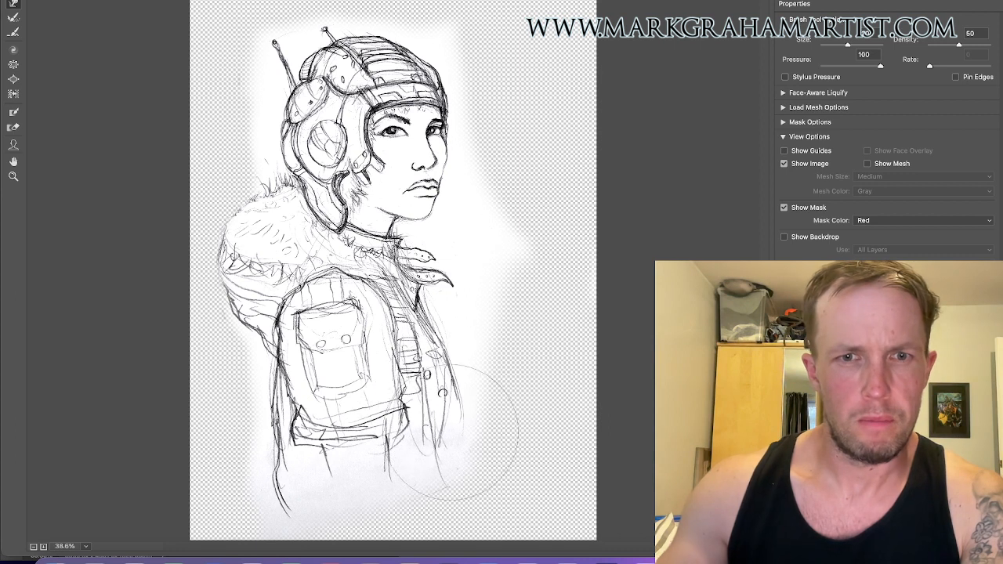
drag(460, 414, 464, 423)
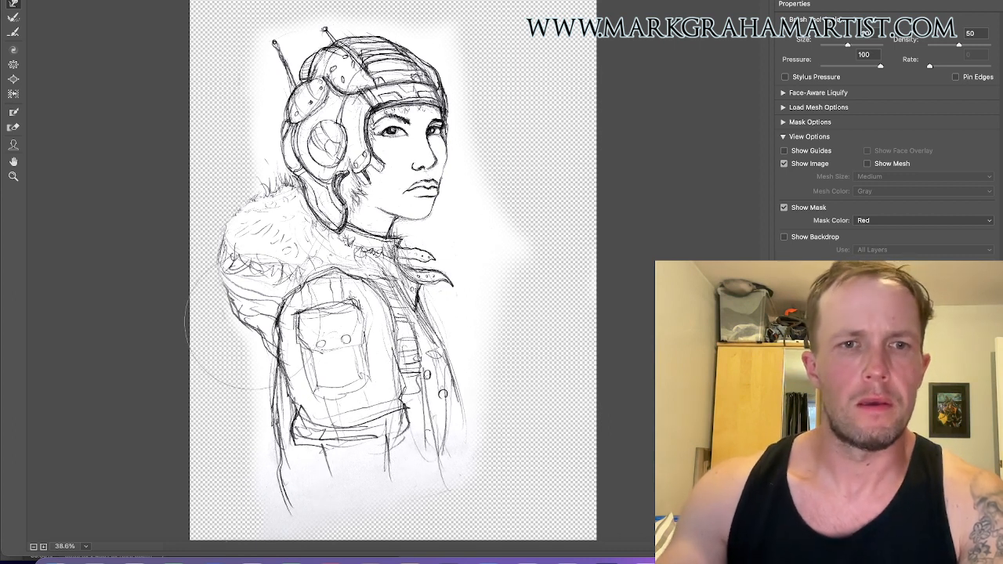
drag(211, 305, 275, 247)
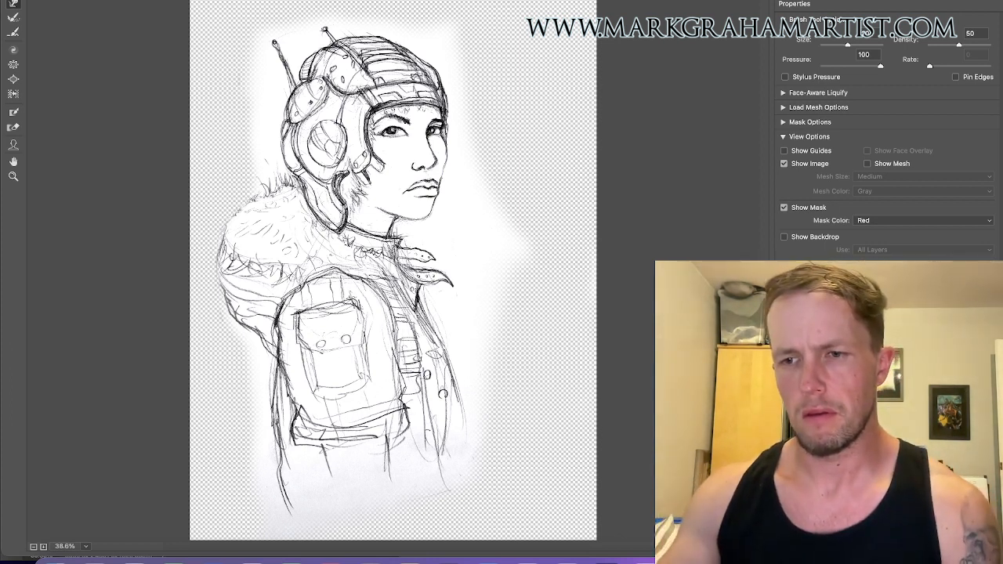
key(Return)
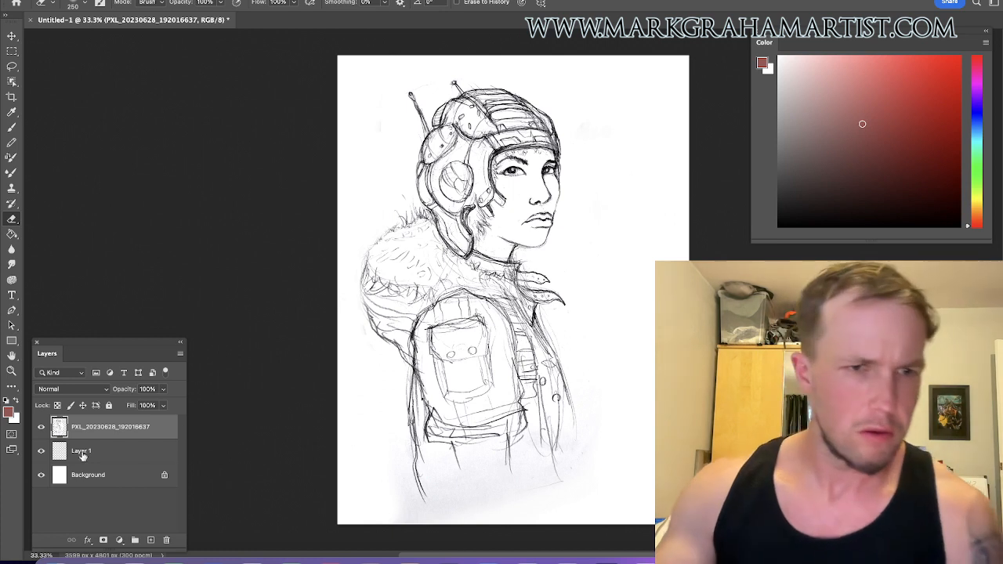
Set the sketch layer's blend mode to Multiply and make Layer 1 active for painting with the Brush tool.
click(73, 389)
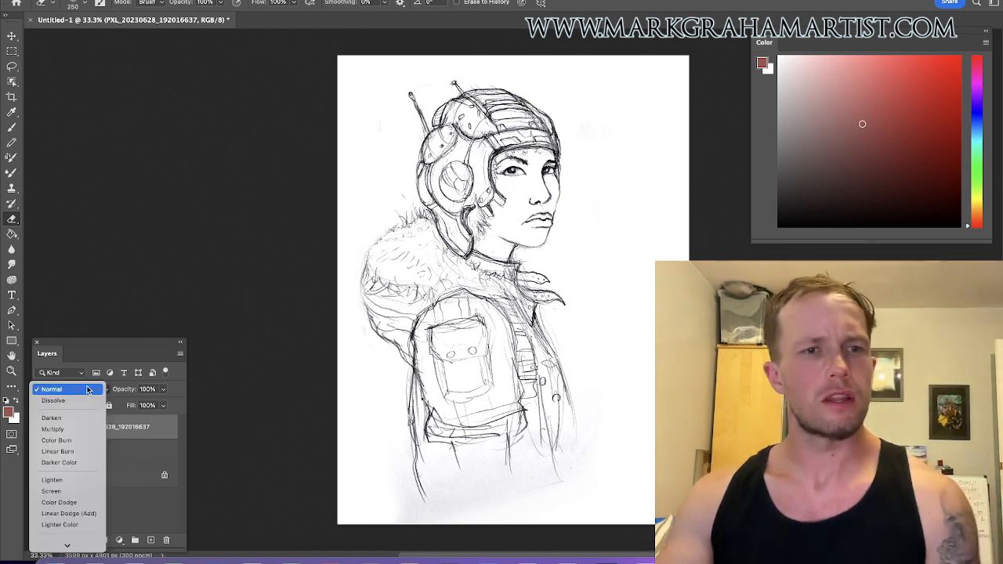
click(65, 430)
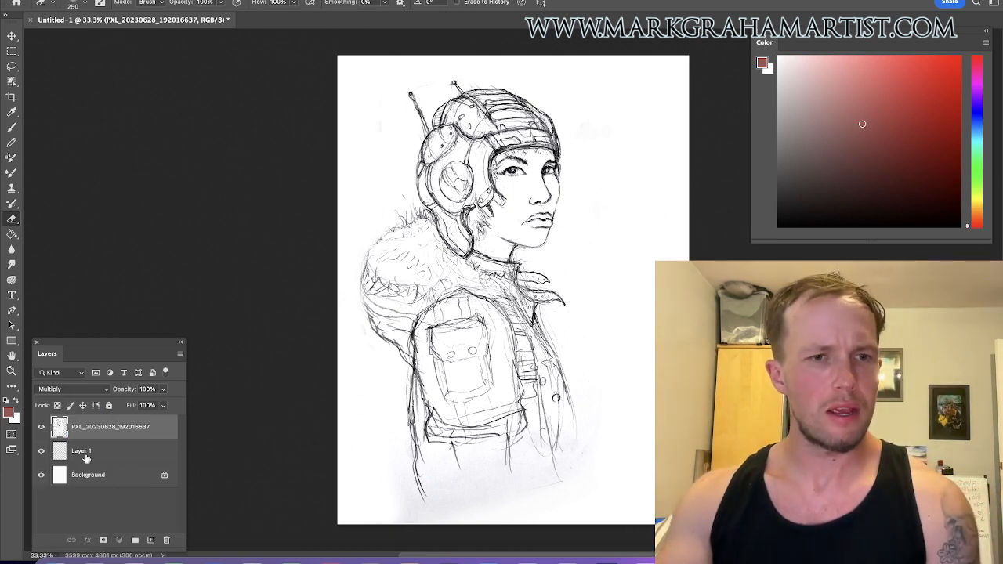
click(83, 453)
click(43, 452)
click(43, 453)
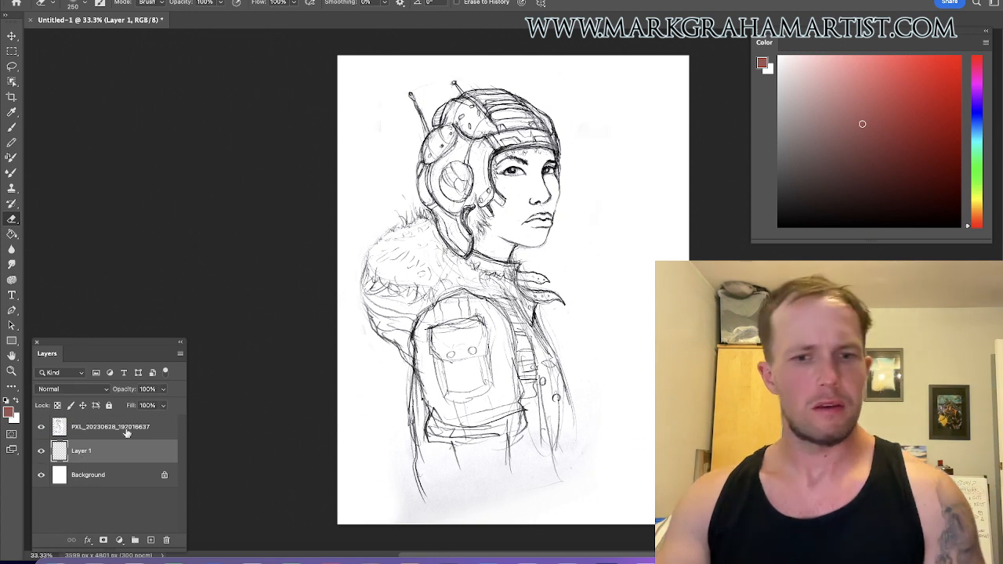
key(b)
drag(490, 275, 439, 357)
key(ctrl+z)
key(ctrl+z)
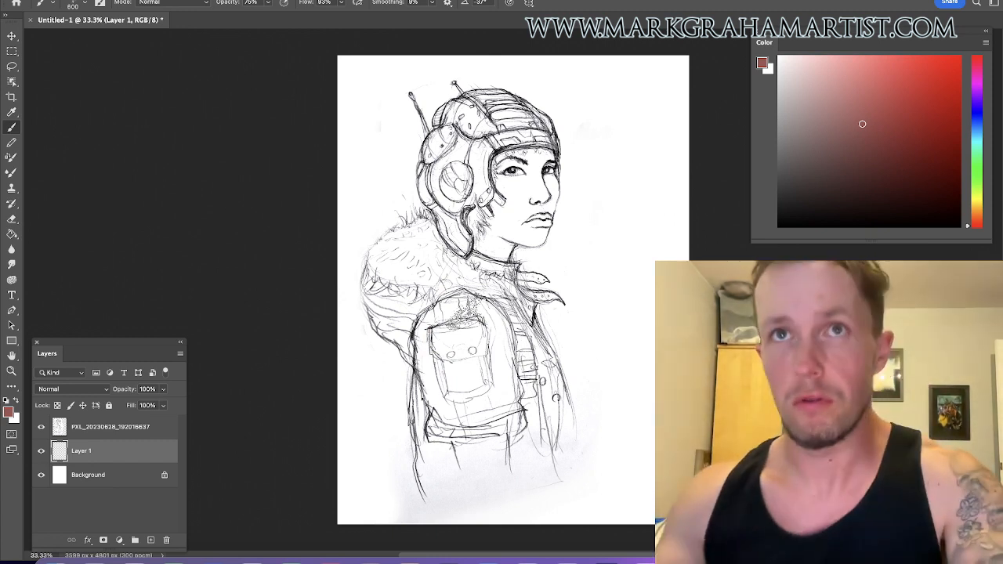
click(601, 217)
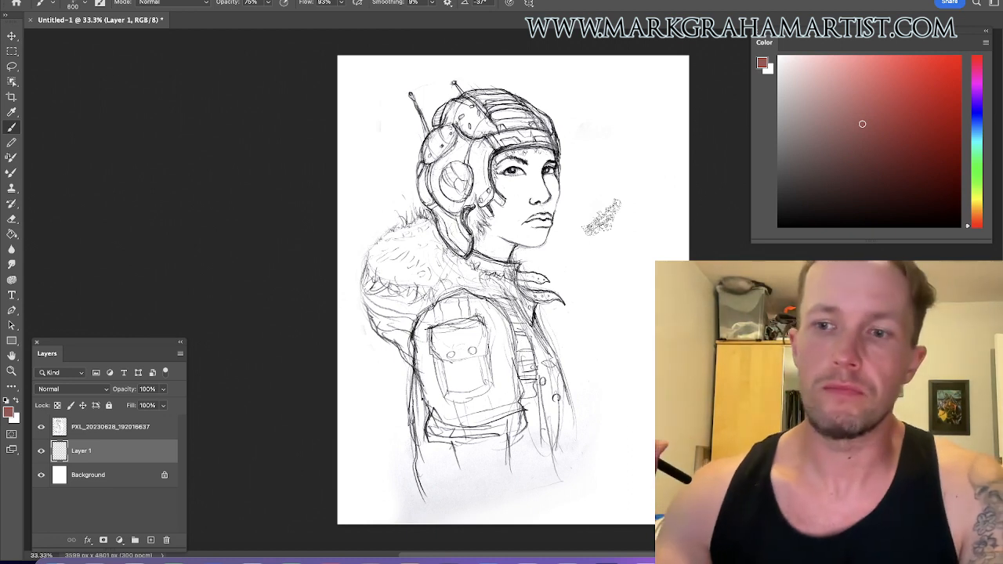
key(ctrl+z)
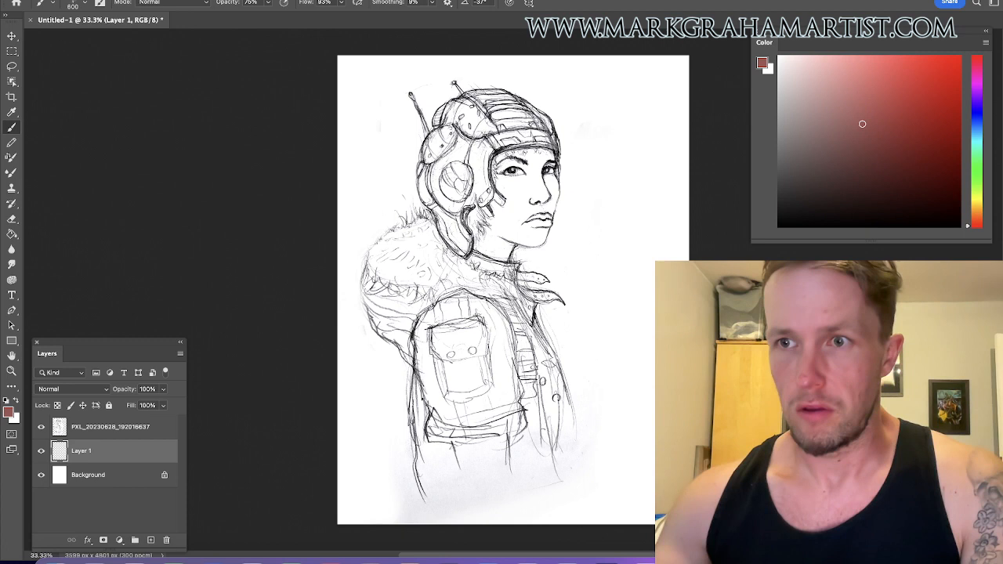
Choose a muted greyish-pink skin tone and paint a first base patch over the face on Layer 1.
click(977, 212)
click(822, 107)
click(825, 116)
click(815, 104)
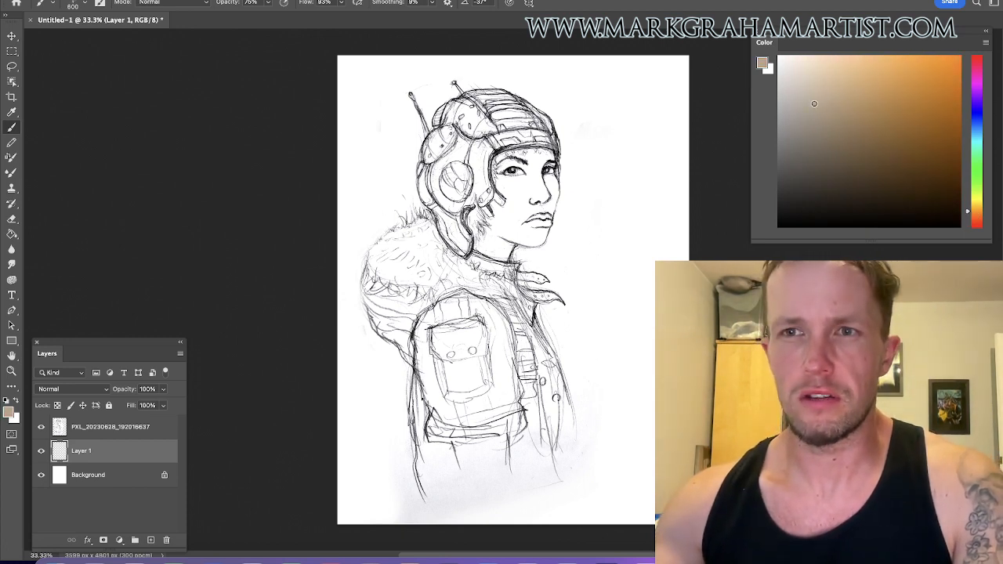
click(977, 218)
click(805, 107)
mouse_move(505, 169)
mouse_down()
mouse_move(520, 192)
mouse_move(516, 223)
mouse_up()
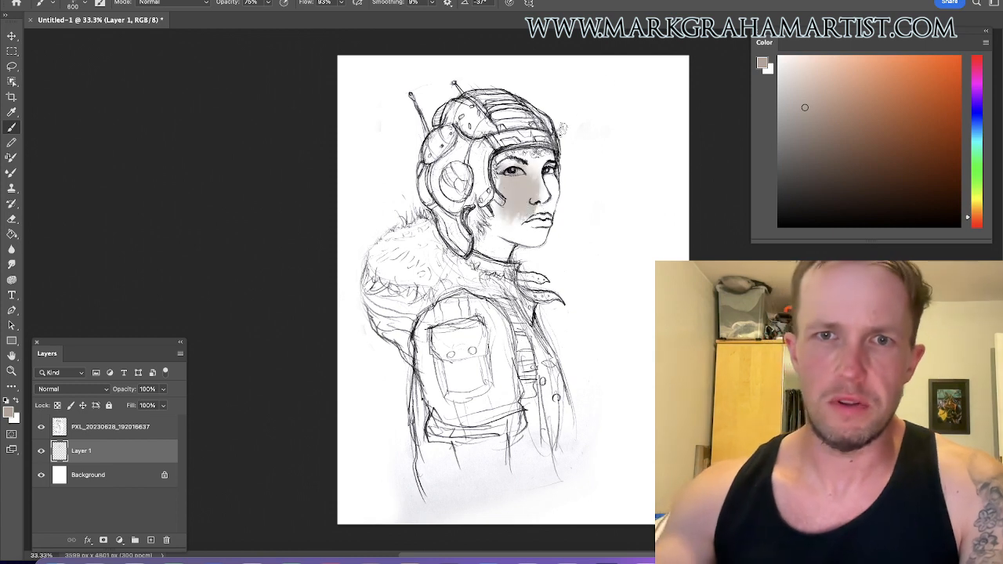
Choose a warmer, redder pink skin tone and brush it over the greyish base on the near cheek.
click(976, 224)
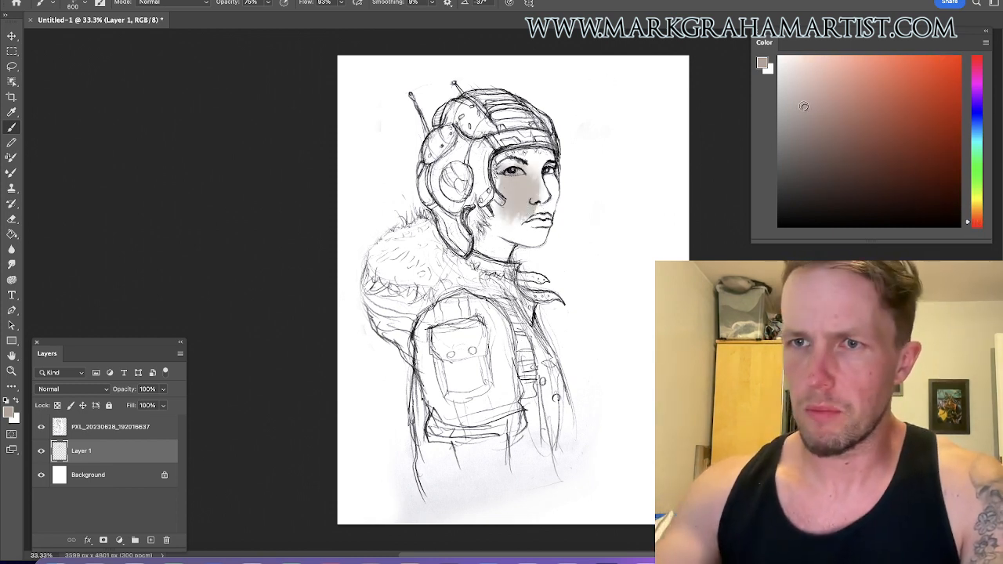
click(821, 88)
mouse_move(524, 166)
mouse_down()
mouse_move(510, 227)
mouse_move(517, 211)
mouse_up()
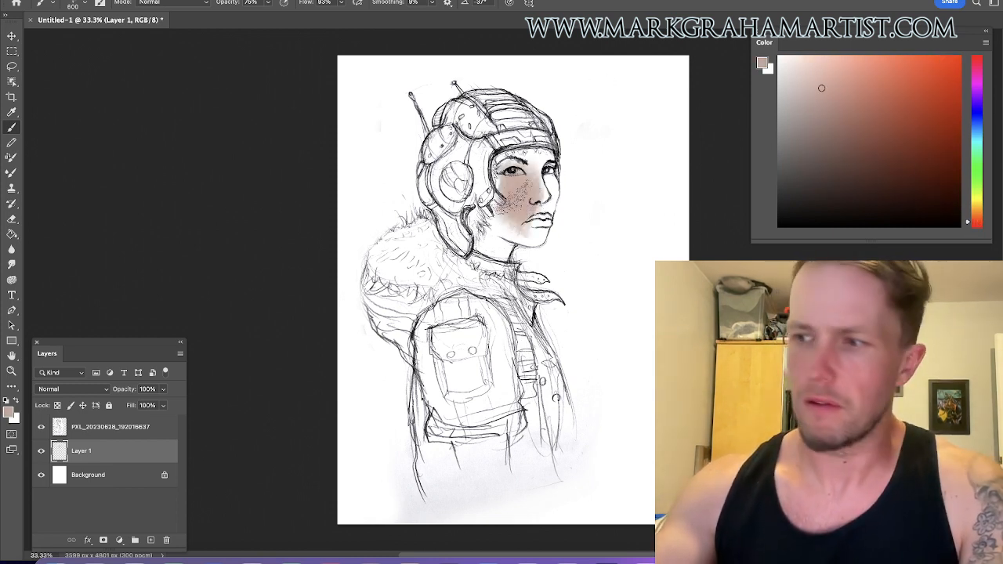
Extend the pink skin tone over the rear cheek, jaw and neck with progressively smaller brush sizes, filling up to the helmet strap.
key(ctrl+plus)
key(ctrl+plus)
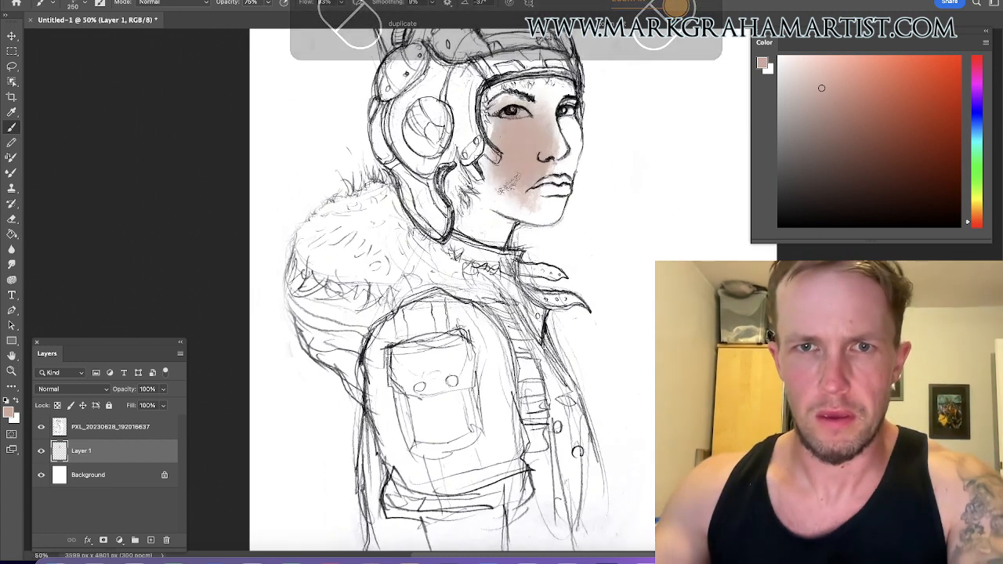
key(bracketleft)
mouse_move(516, 194)
mouse_down()
mouse_move(502, 243)
mouse_move(474, 211)
mouse_move(465, 226)
mouse_move(495, 236)
mouse_up()
key(bracketleft)
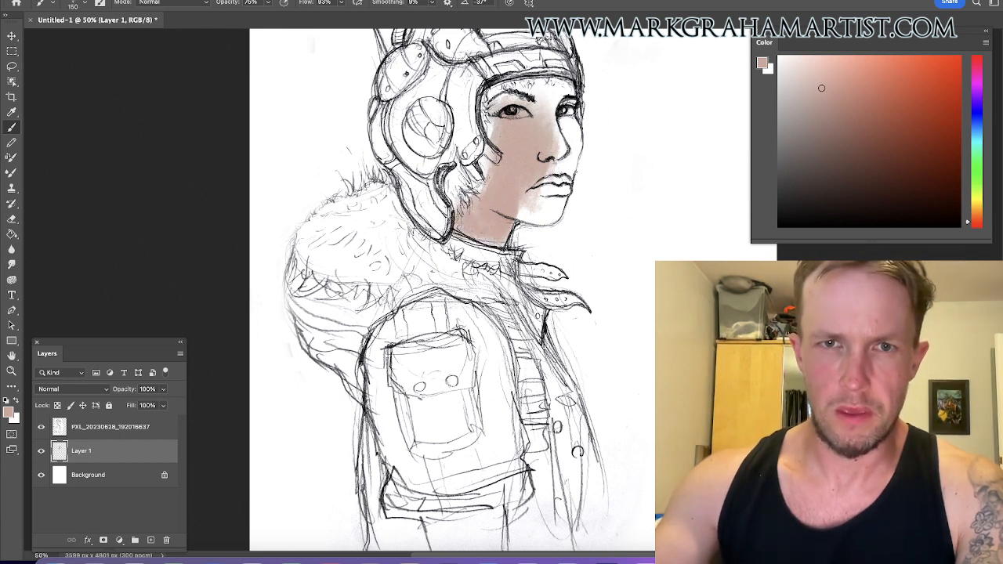
drag(482, 188, 491, 196)
drag(485, 158, 488, 179)
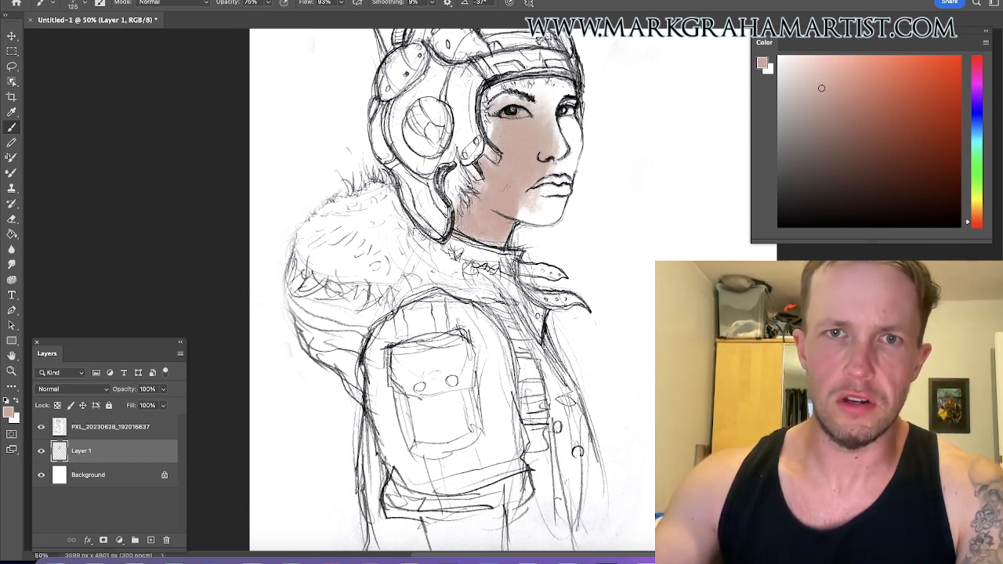
Fill the chin and the area around the mouth with the skin tone, adjusting the brush size to stay inside the outline.
mouse_move(519, 221)
mouse_down()
mouse_move(558, 196)
mouse_move(554, 217)
mouse_move(556, 205)
mouse_move(540, 218)
mouse_up()
key(bracketright)
key(bracketright)
key(bracketleft)
key(bracketleft)
key(bracketleft)
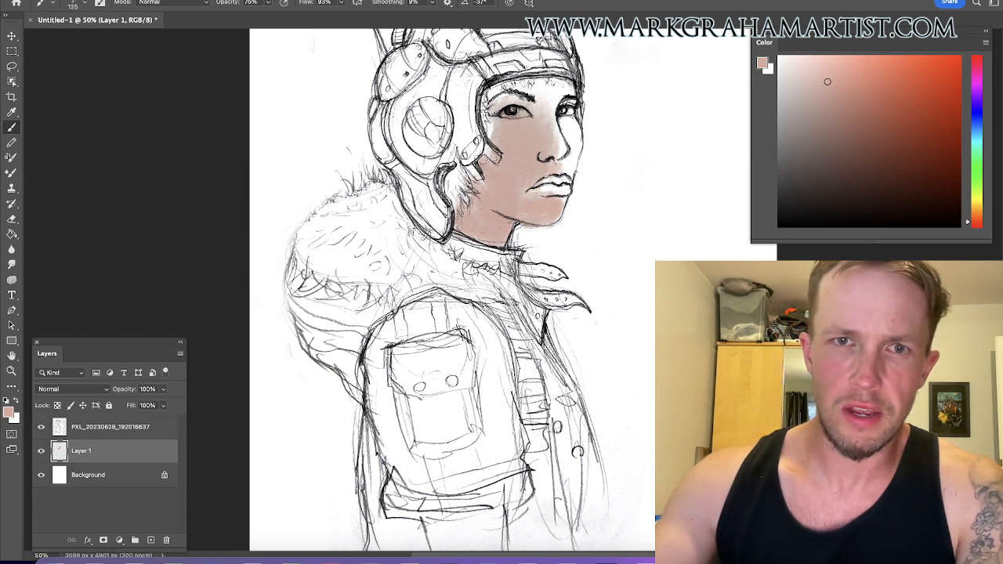
Paint the skin tone over the forehead and around the near eye, and tidy the colour with the Eraser.
key(bracketleft)
scroll(439, 291, up, 2)
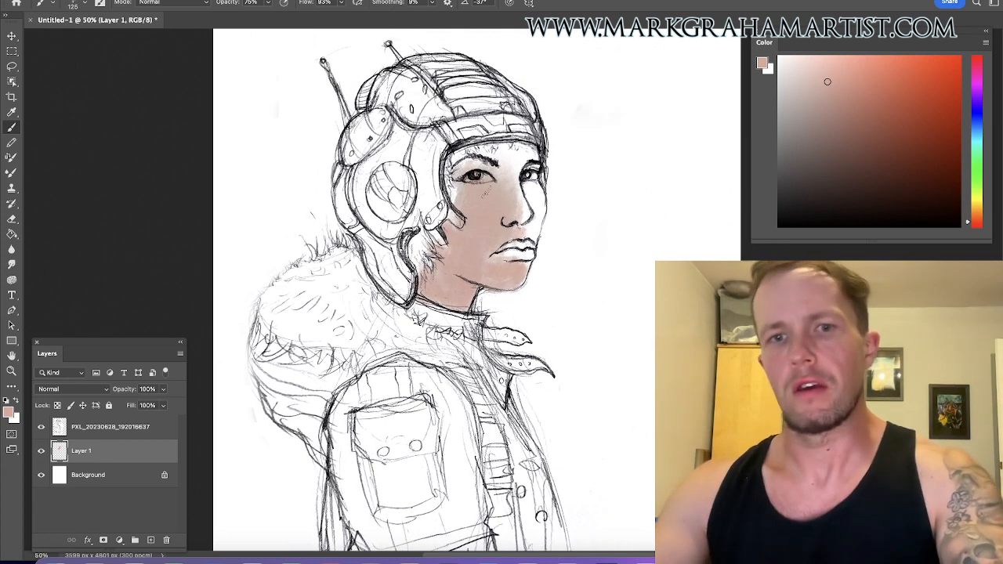
mouse_move(456, 179)
mouse_down()
mouse_move(456, 207)
mouse_move(475, 163)
mouse_move(466, 160)
mouse_move(519, 157)
mouse_move(522, 216)
mouse_move(506, 184)
mouse_up()
key(bracketright)
key(e)
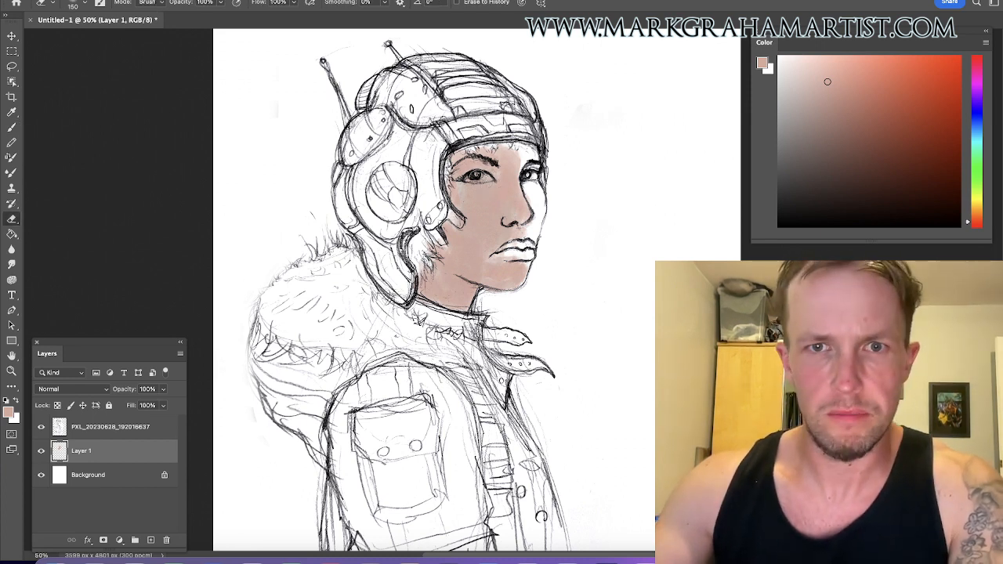
key(b)
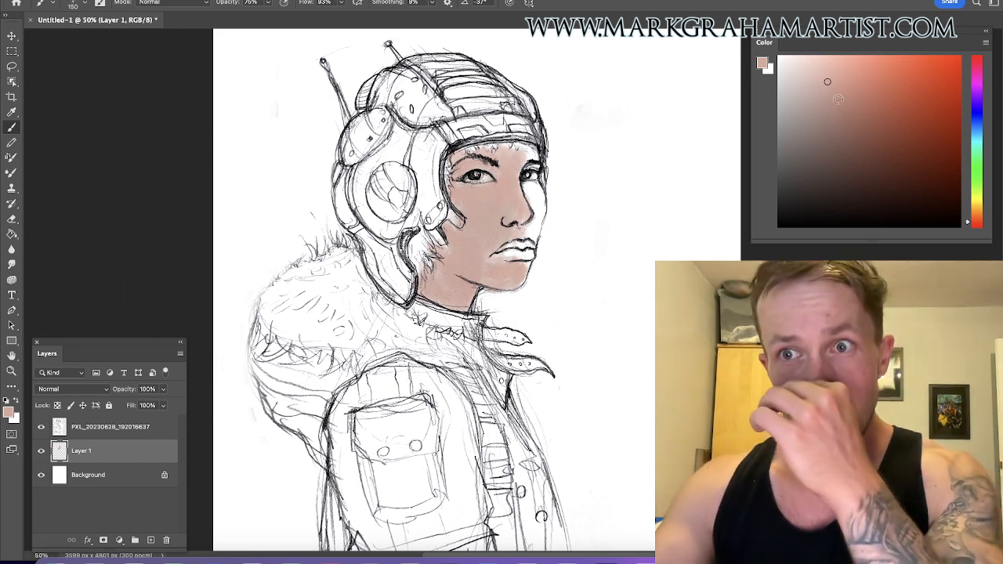
Layer a lighter peach tone over the near cheek with a 150 to 200 px brush, checking the Color Dynamics brush settings.
click(814, 78)
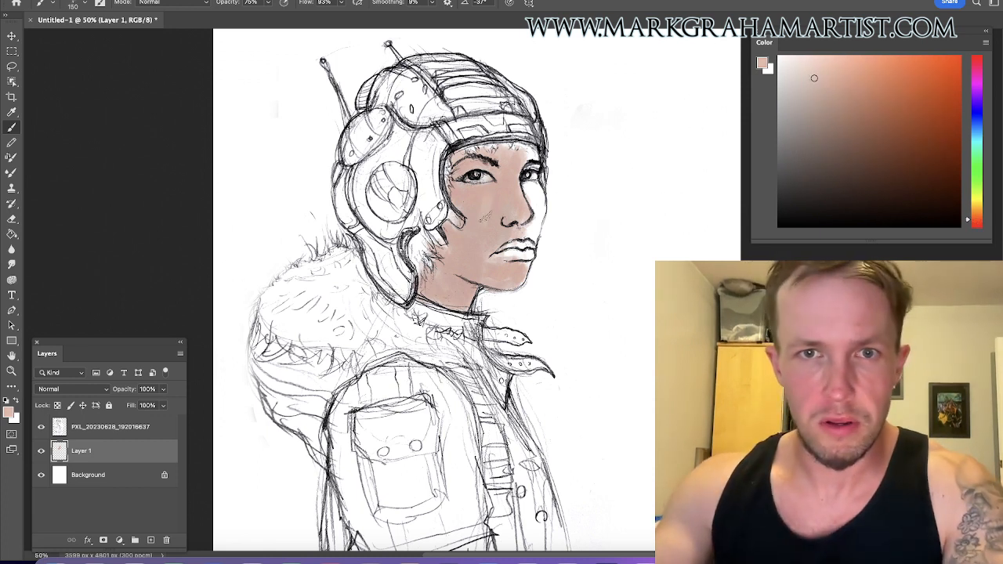
key(bracketright)
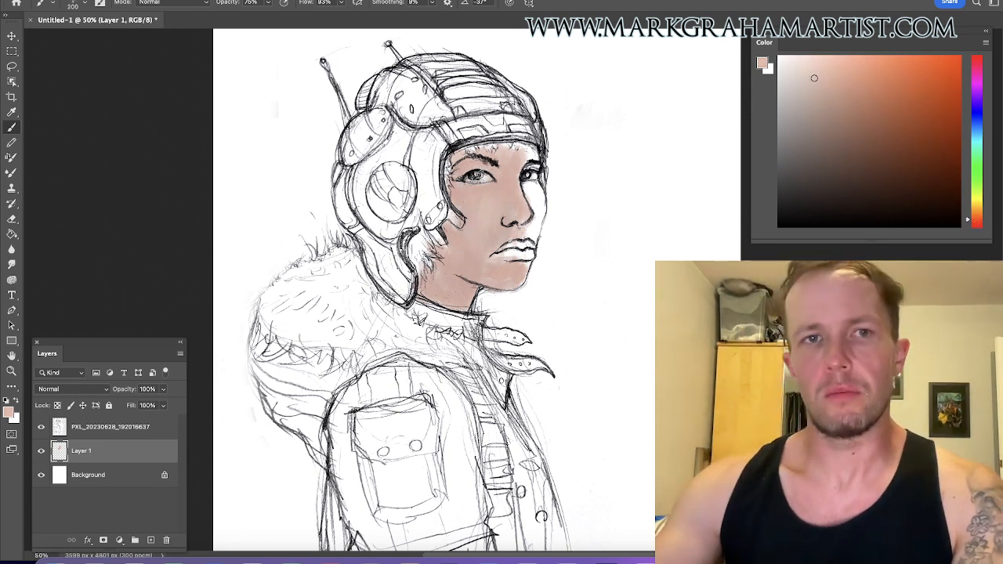
click(105, 5)
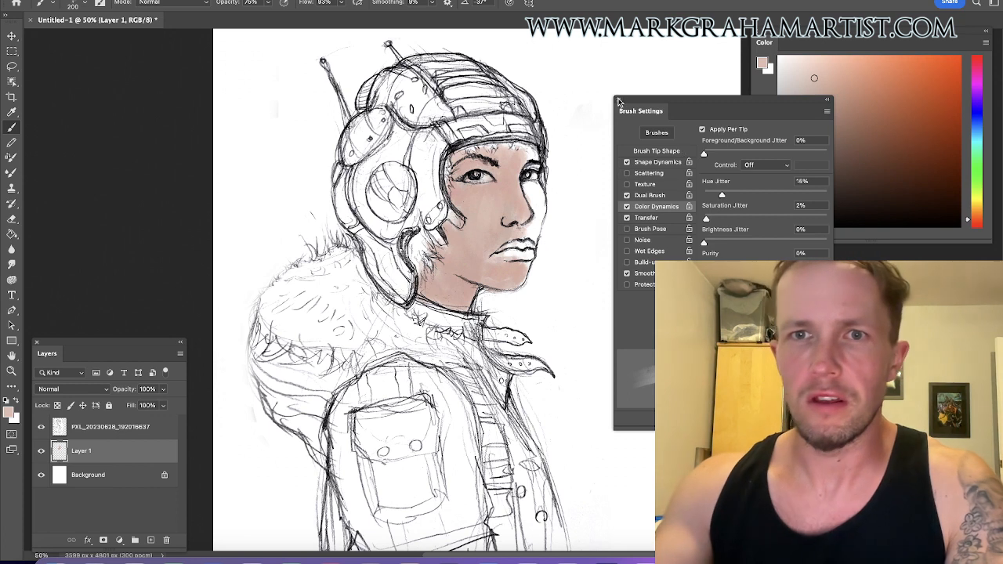
key(F5)
key(bracketleft)
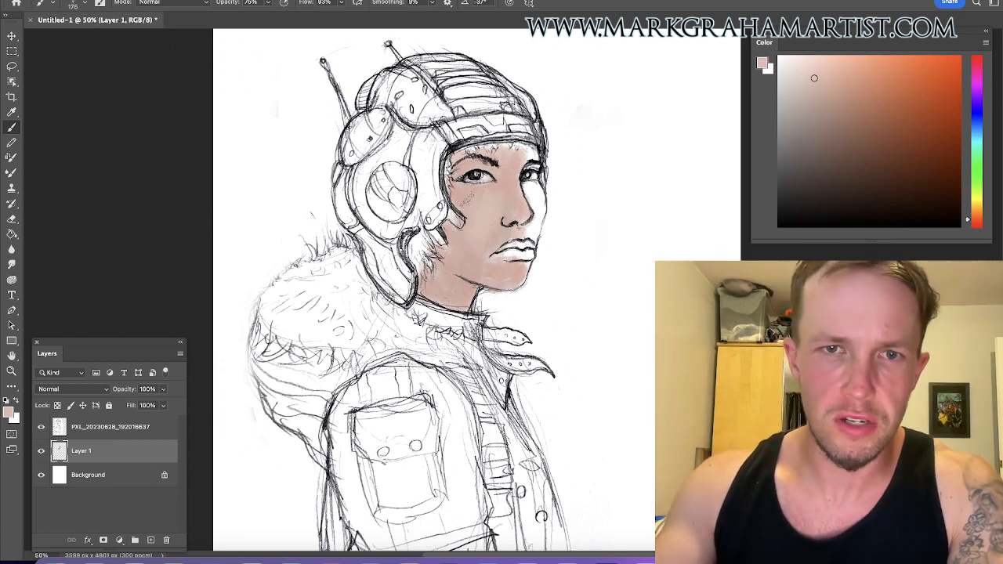
key(bracketleft)
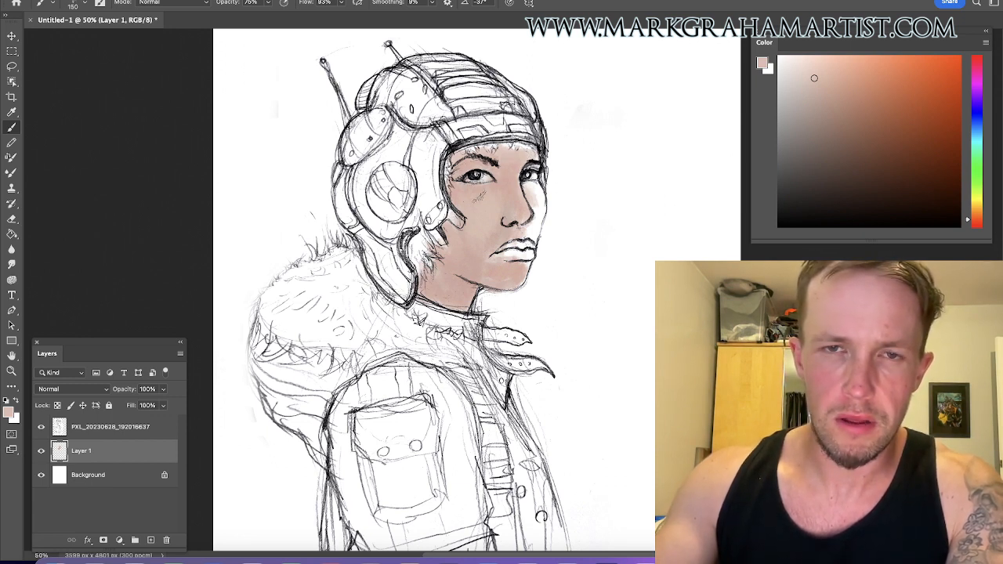
Cover the nose and the still-white far side of the face with the light peach tone, using small brush sizes.
key(bracketleft)
drag(530, 191, 534, 208)
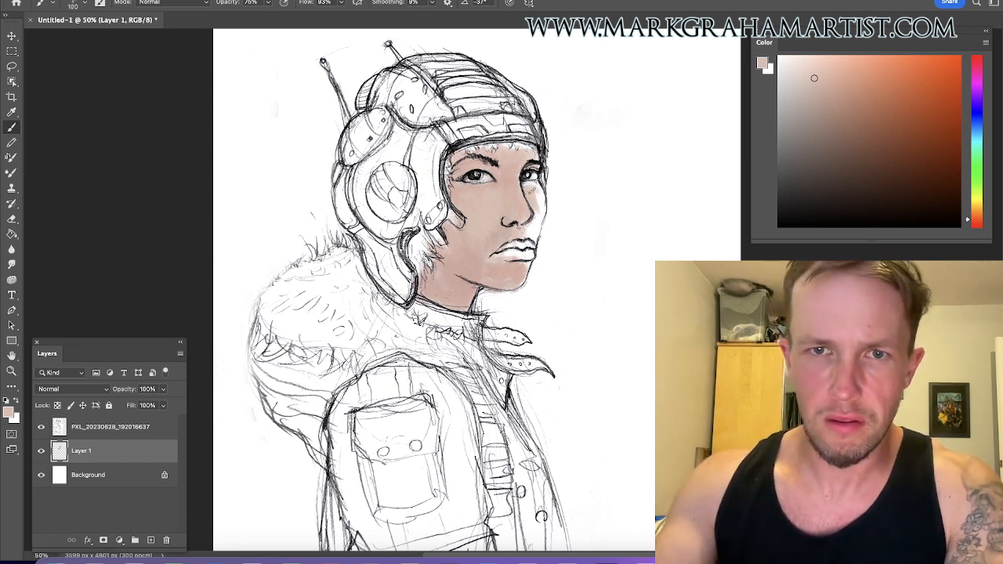
mouse_move(542, 198)
mouse_down()
mouse_move(538, 237)
mouse_move(540, 224)
mouse_up()
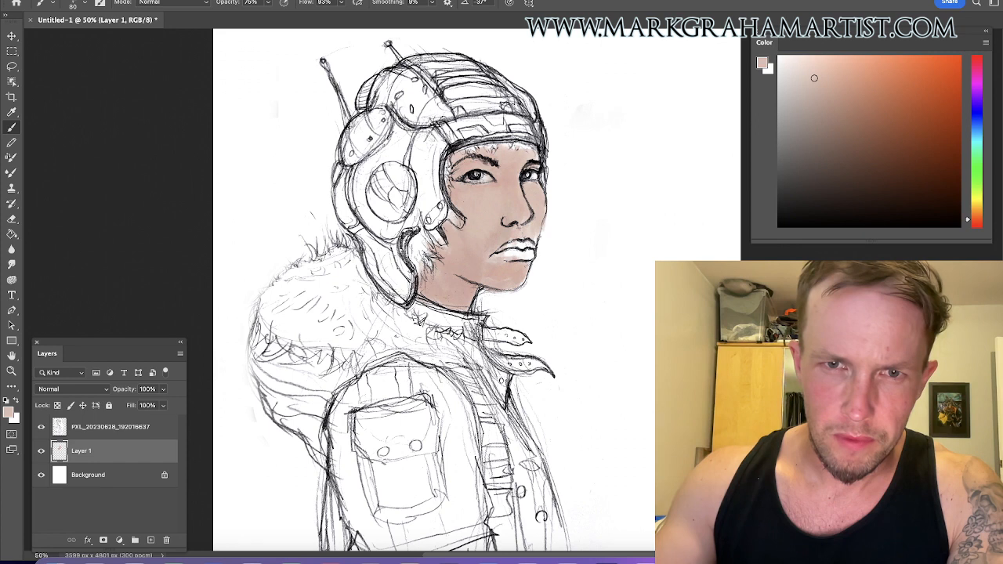
key(bracketright)
key(bracketright)
key(bracketright)
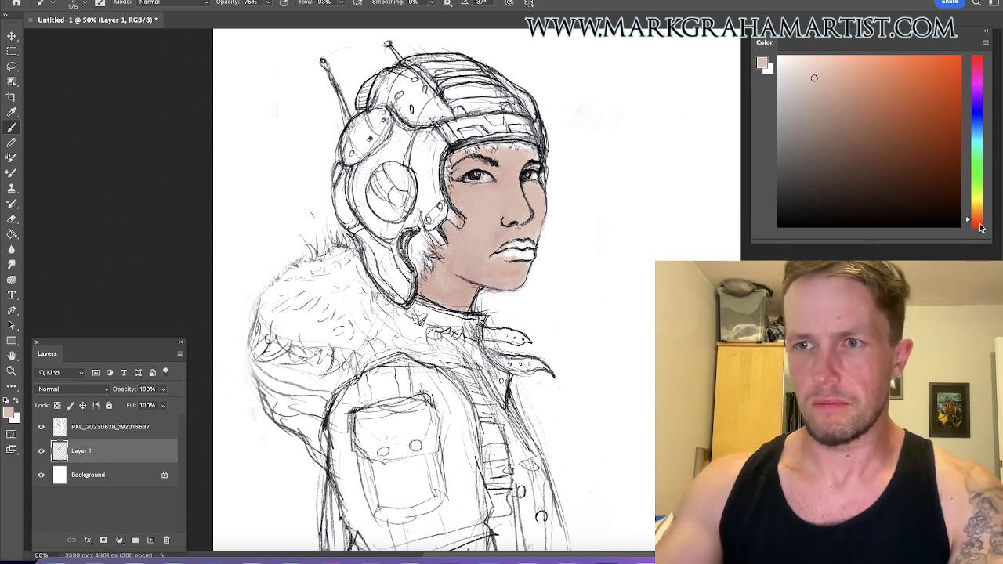
Choose a muted red and paint the lips with a 100 px brush.
click(979, 227)
click(862, 97)
click(860, 112)
key(bracketleft)
key(bracketleft)
drag(503, 252, 533, 250)
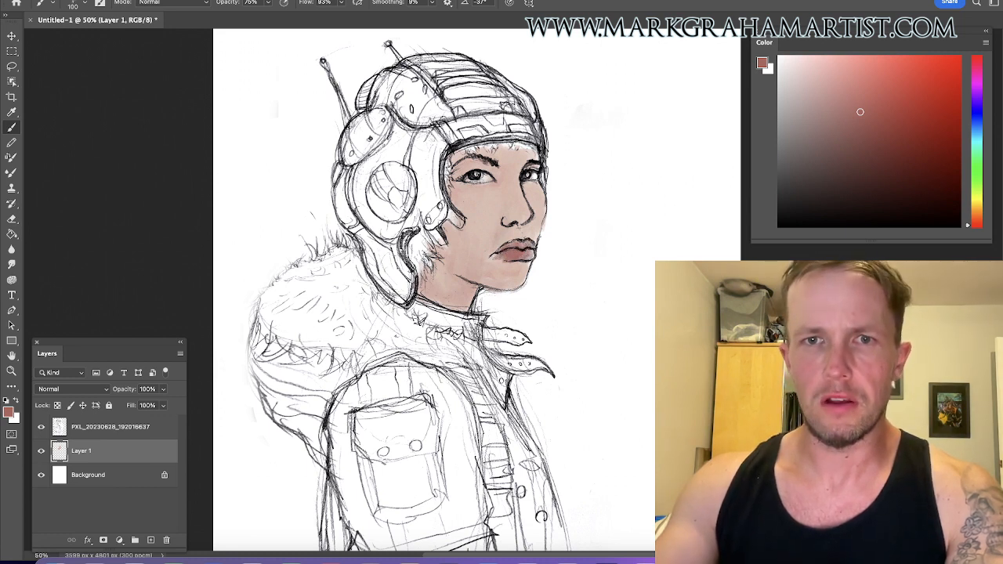
Choose a darker brownish red to deepen the lips and lightly shade around the nostril.
click(863, 146)
drag(502, 255, 511, 253)
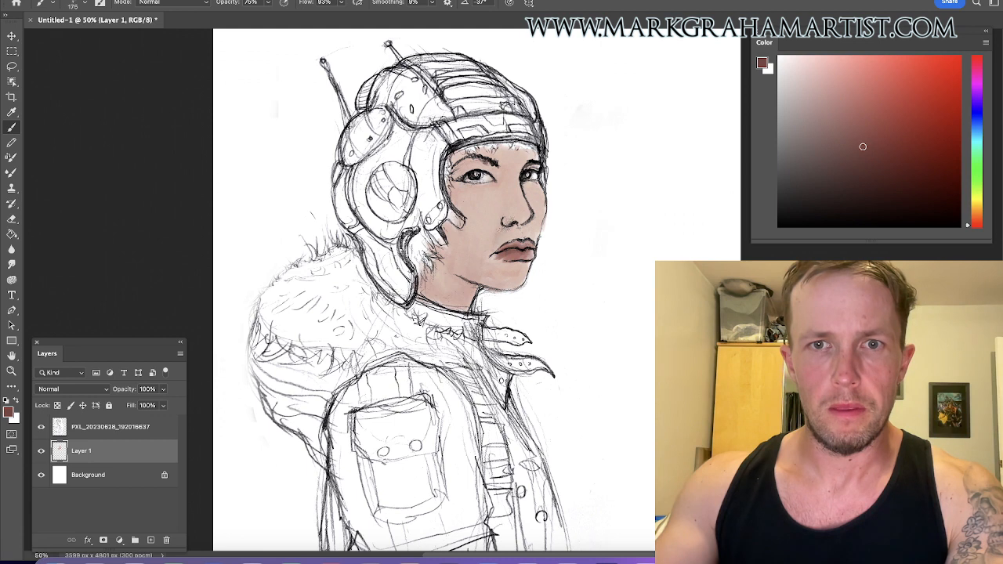
drag(514, 210, 527, 224)
Shade the near eye socket with a muted reddish brown, and deepen it with a darker brown.
click(817, 79)
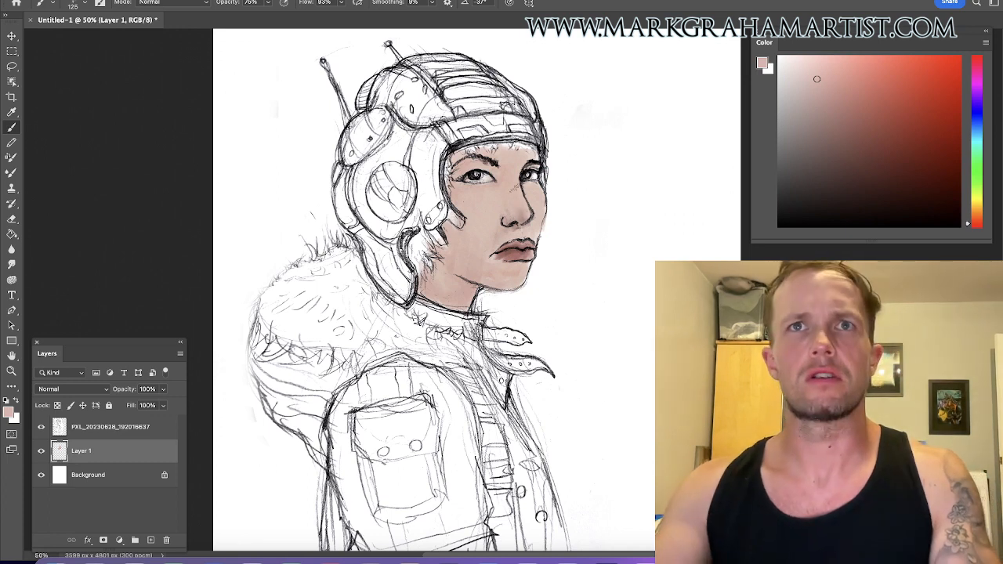
alt+click(494, 190)
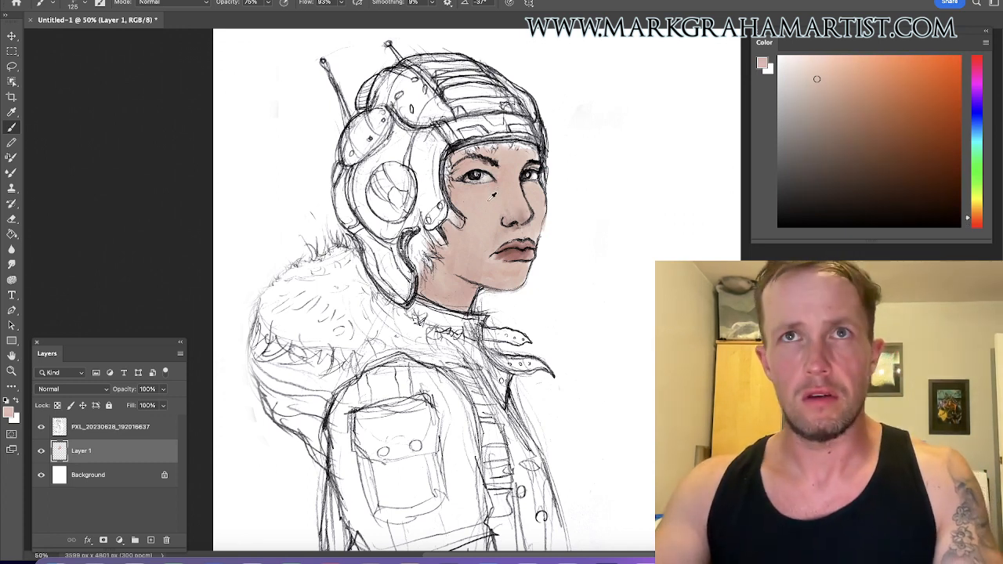
drag(833, 100, 833, 118)
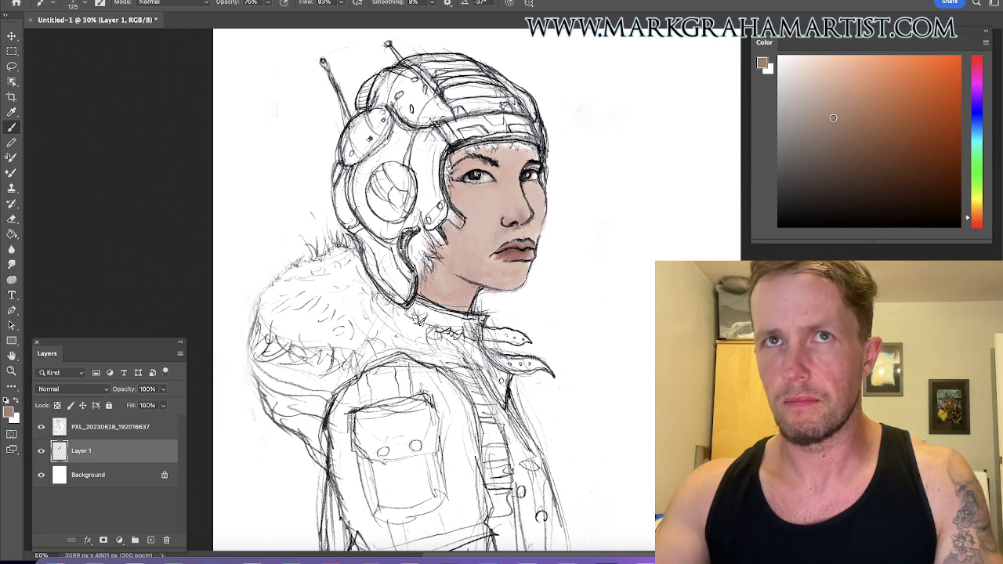
click(977, 224)
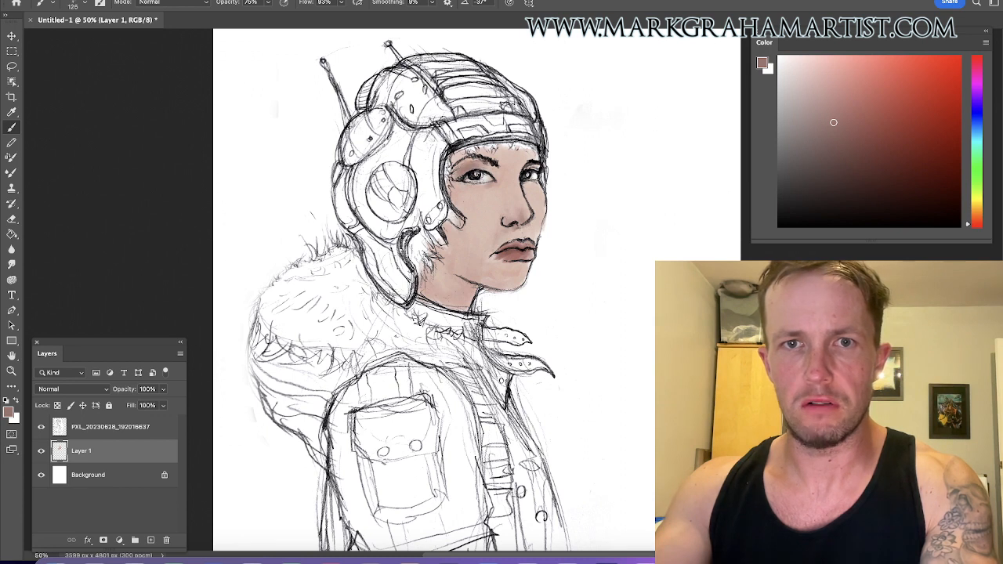
drag(460, 191, 508, 176)
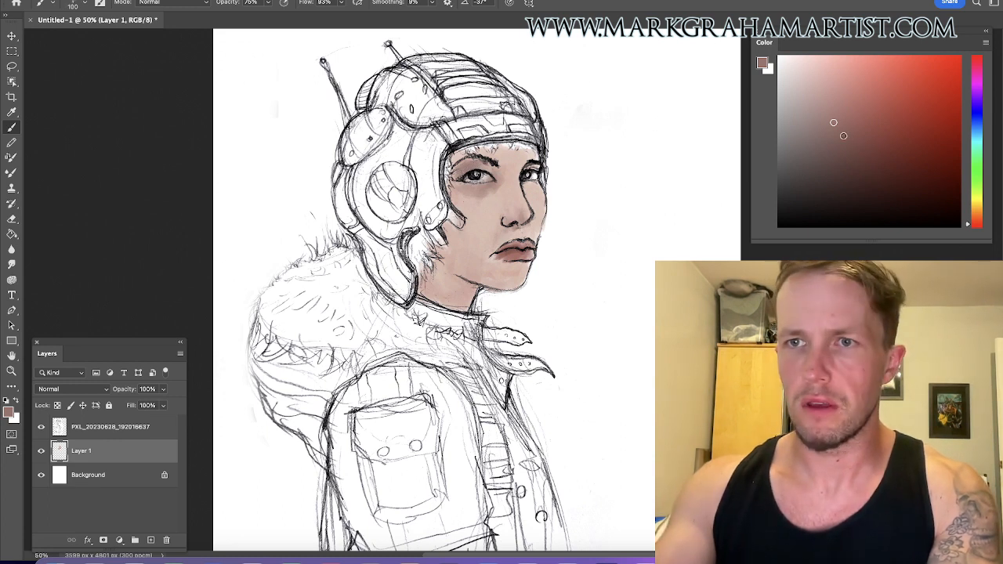
click(850, 169)
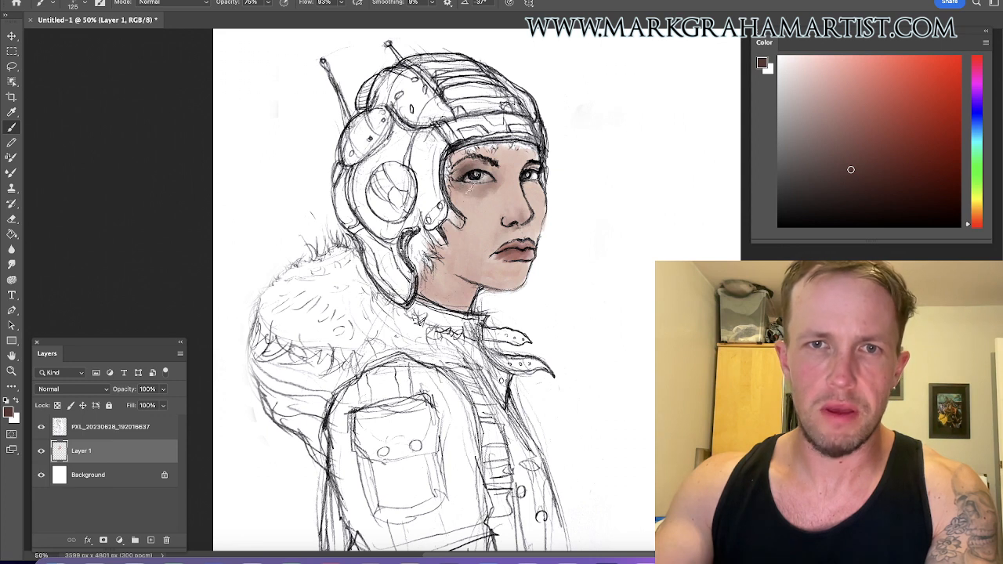
Shade the side of the nose and blend it into the near cheek with light and mid skin tones sampled from the face.
click(814, 79)
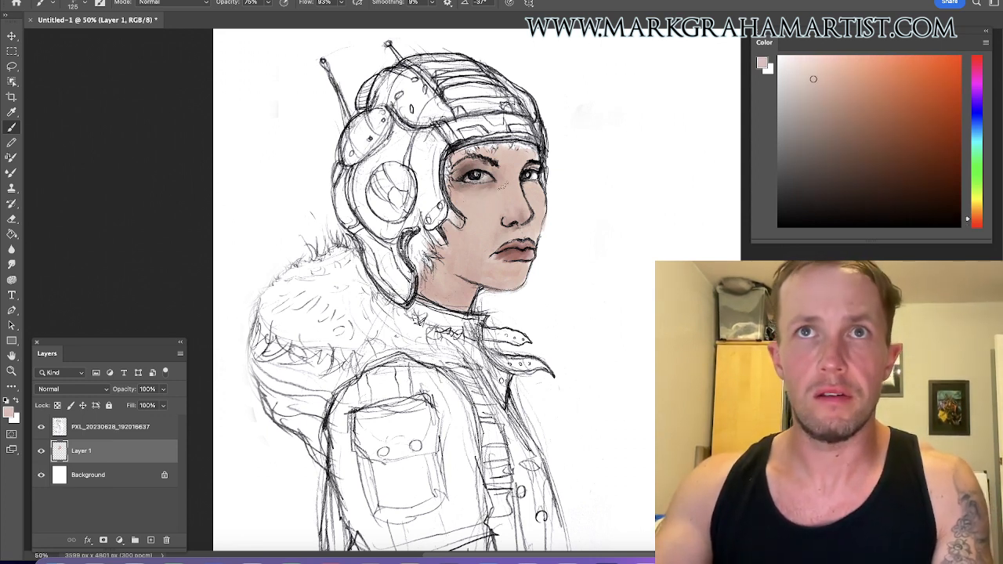
alt+click(518, 205)
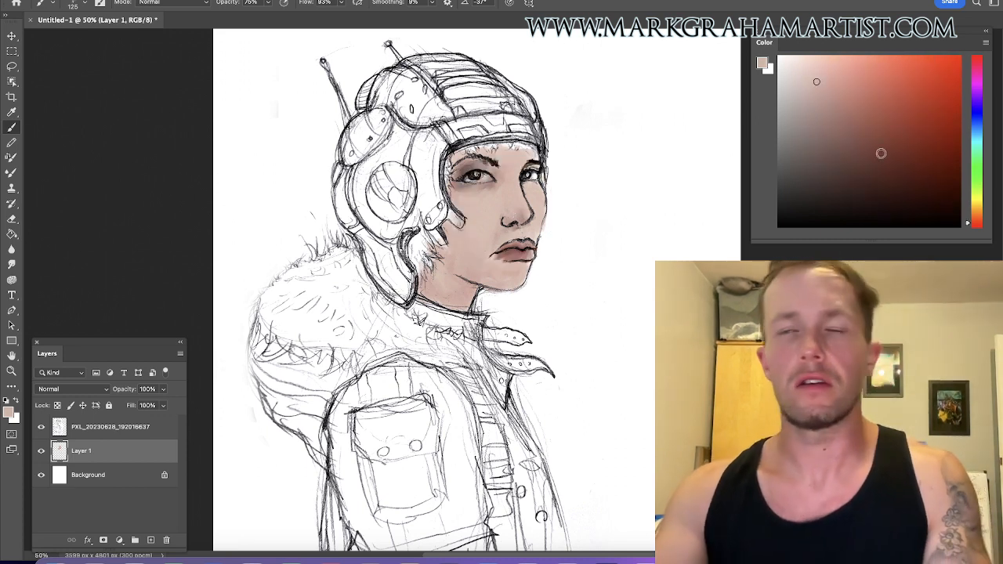
click(826, 117)
alt+click(517, 197)
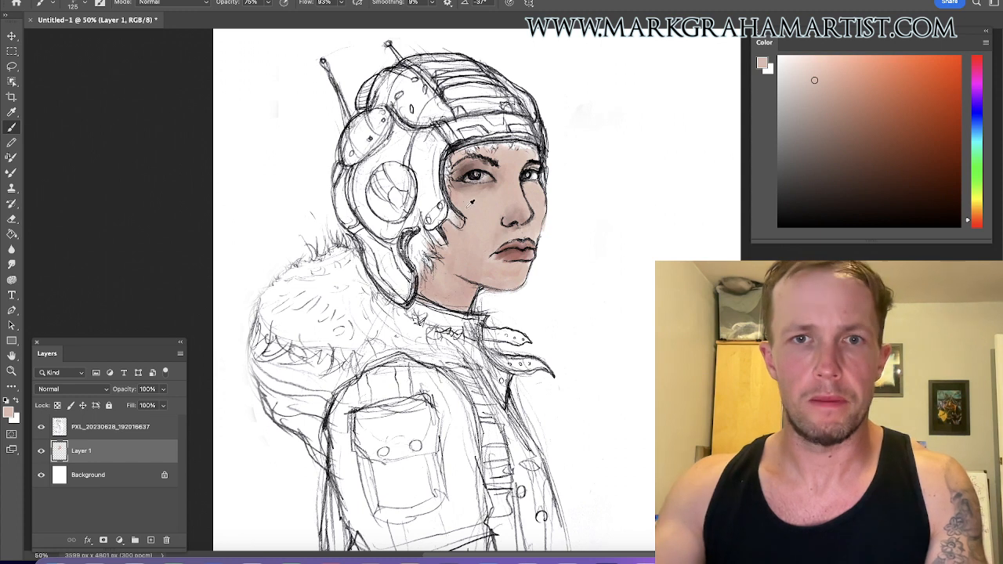
alt+click(502, 178)
alt+click(472, 194)
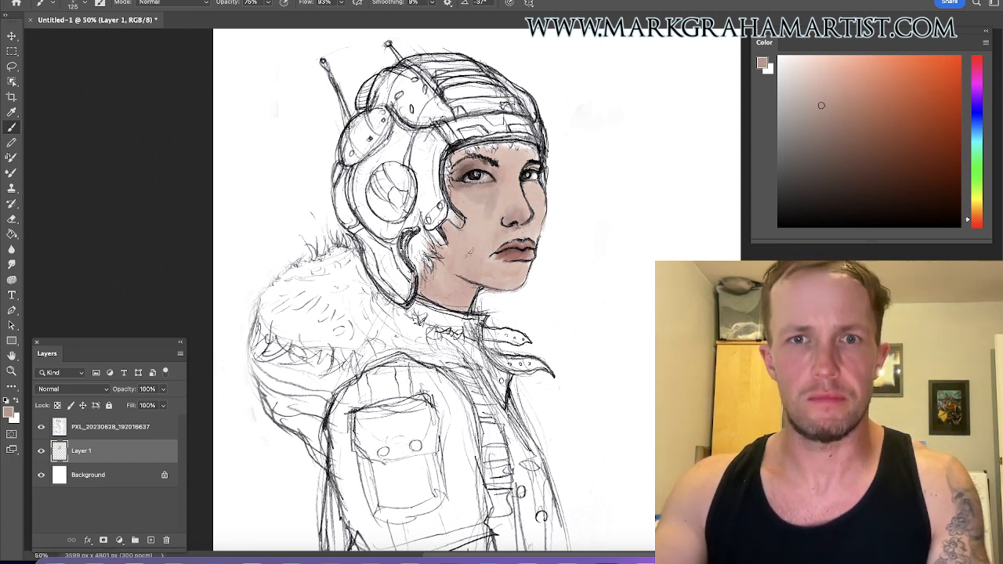
Try a warm brown shadow over the neck, jaw and near cheek, enlarging the brush to 400 px.
alt+click(455, 293)
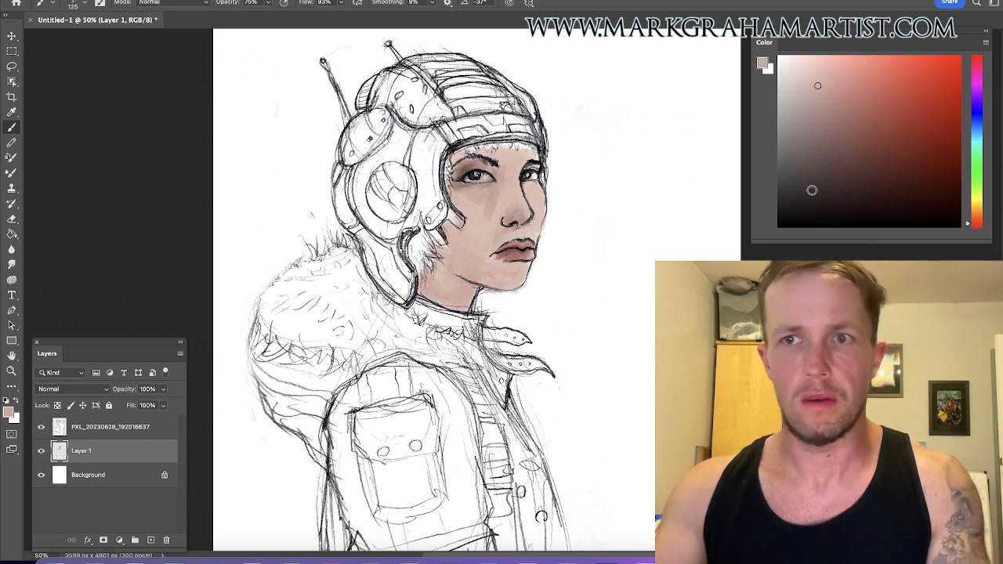
click(978, 216)
click(852, 151)
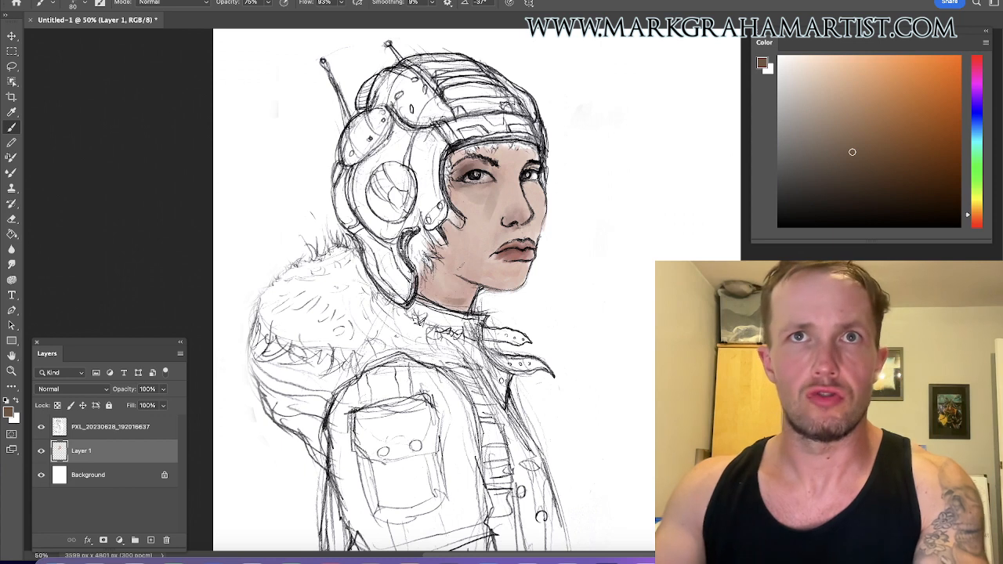
mouse_move(432, 268)
mouse_down()
mouse_move(472, 298)
mouse_move(460, 241)
mouse_move(456, 265)
mouse_move(490, 200)
mouse_move(474, 219)
mouse_move(492, 225)
mouse_move(471, 216)
mouse_move(486, 267)
mouse_move(494, 235)
mouse_up()
key(bracketright)
key(bracketright)
key(bracketright)
key(bracketright)
key(bracketright)
Try blending the cheek and jaw shading on the sketch layer with tones sampled beside the nose, and reduce the brush to 250 px.
key(alt+bracketright)
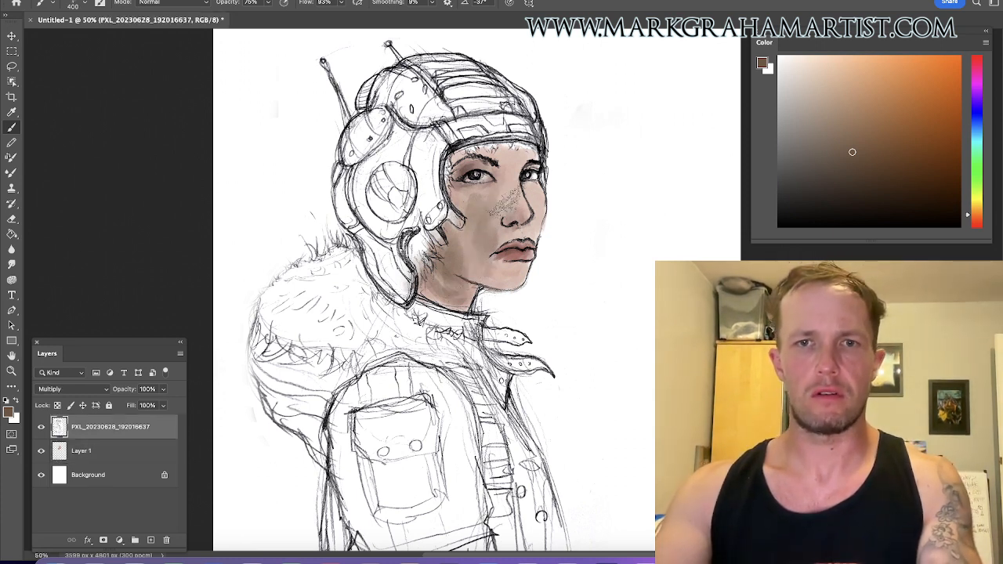
alt+click(506, 192)
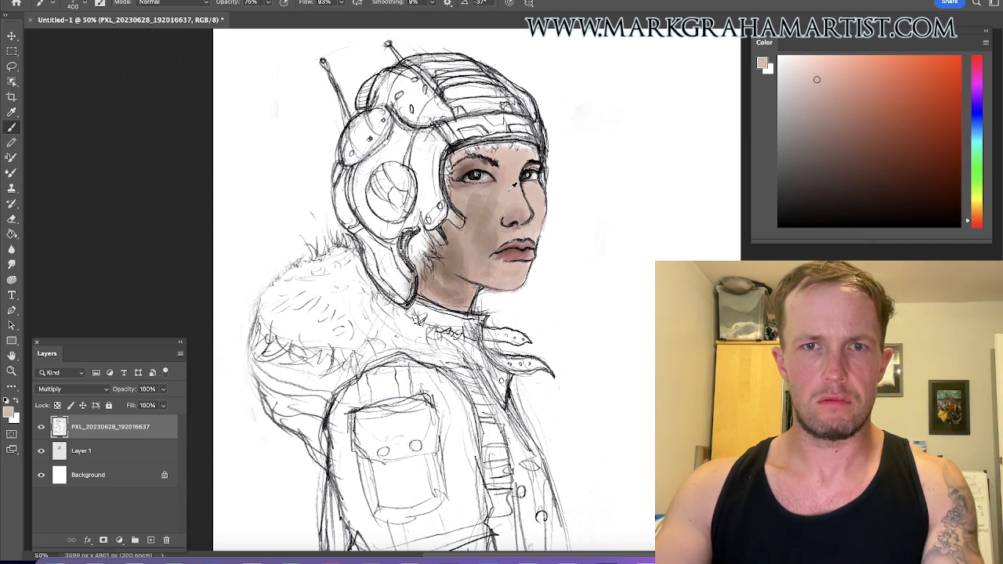
alt+click(504, 194)
drag(502, 183, 482, 271)
alt+click(507, 196)
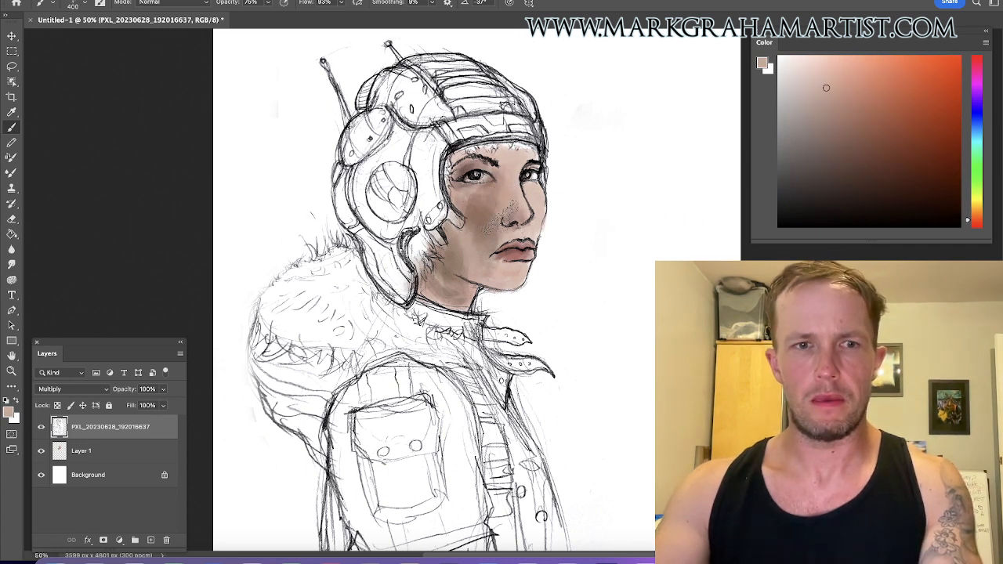
alt+click(506, 210)
key(bracketleft)
key(bracketleft)
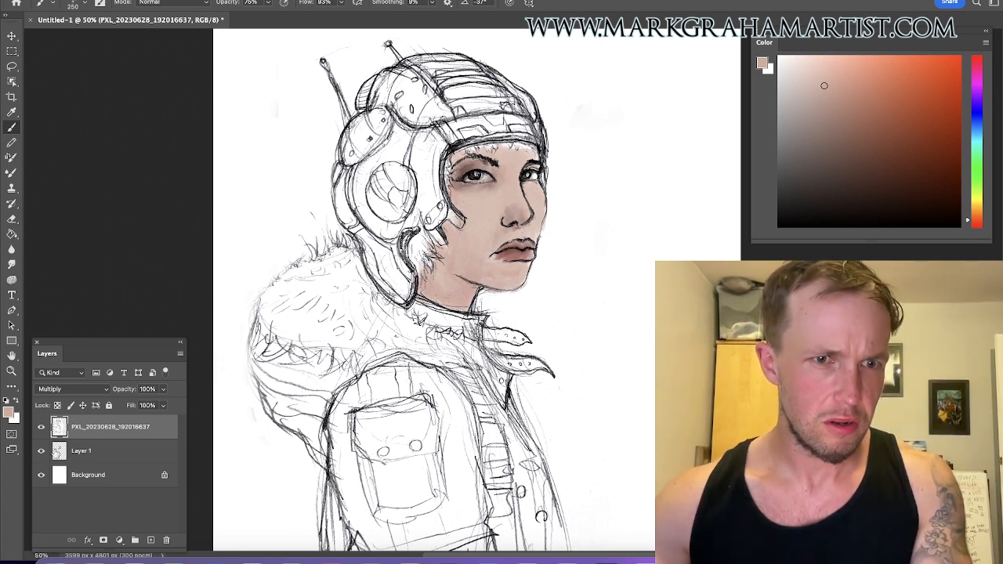
Switch to Layer 1 and shade the near cheek with a muted reddish brown, reducing the brush from 300 to 150 px.
click(41, 453)
click(41, 452)
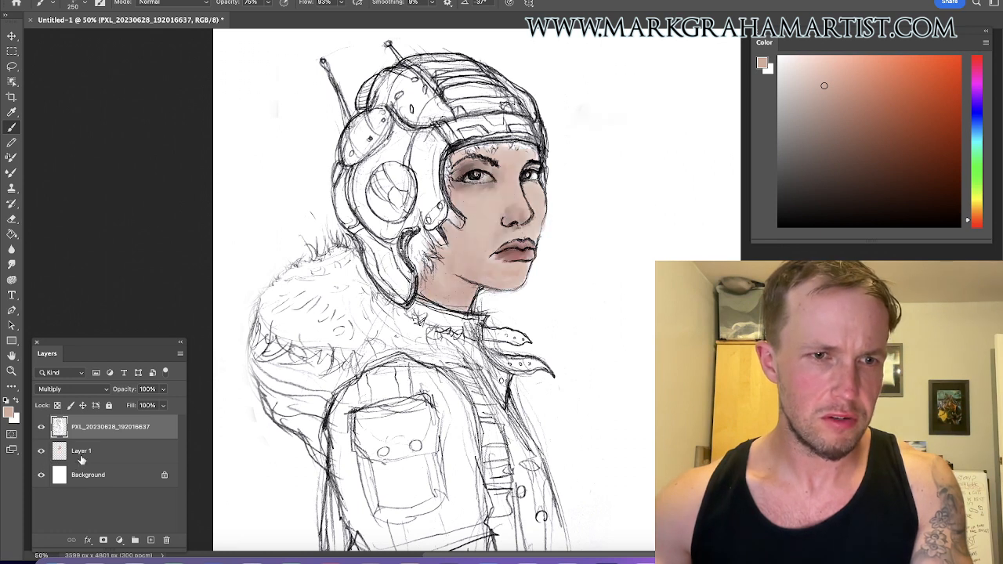
click(83, 455)
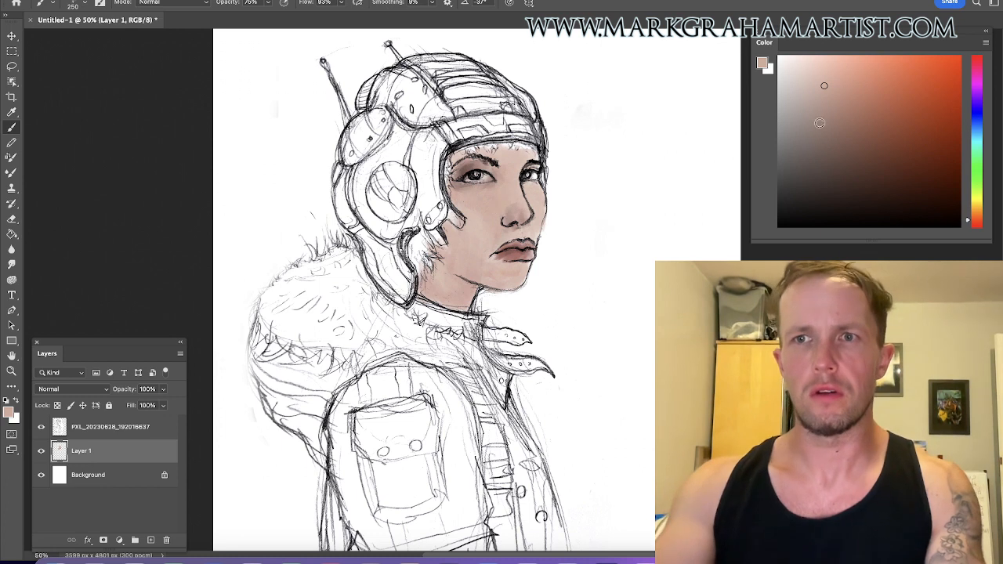
click(840, 126)
key(bracketright)
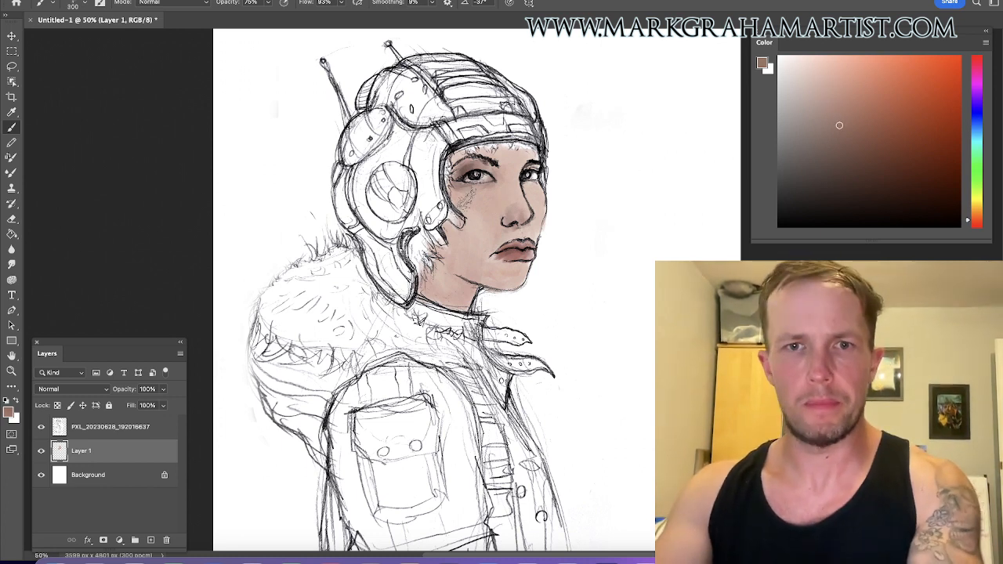
key(bracketleft)
key(bracketleft)
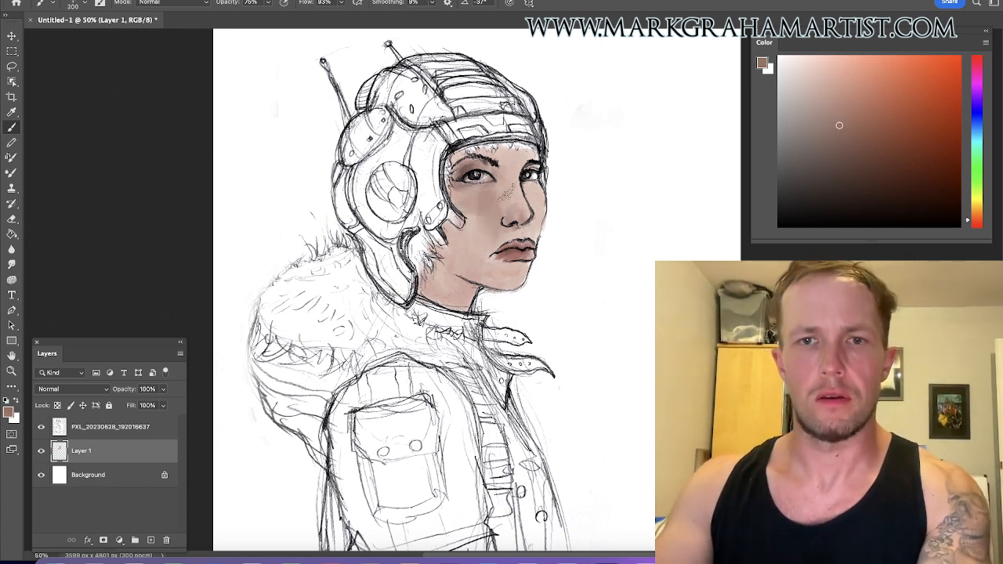
key(bracketright)
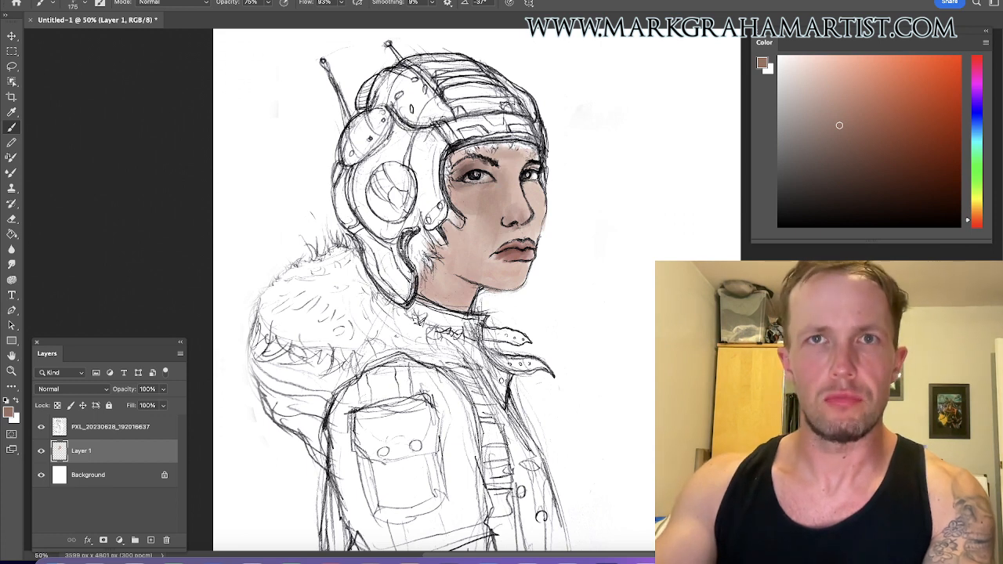
mouse_move(481, 244)
mouse_down()
mouse_move(460, 218)
mouse_move(465, 240)
mouse_move(479, 230)
mouse_up()
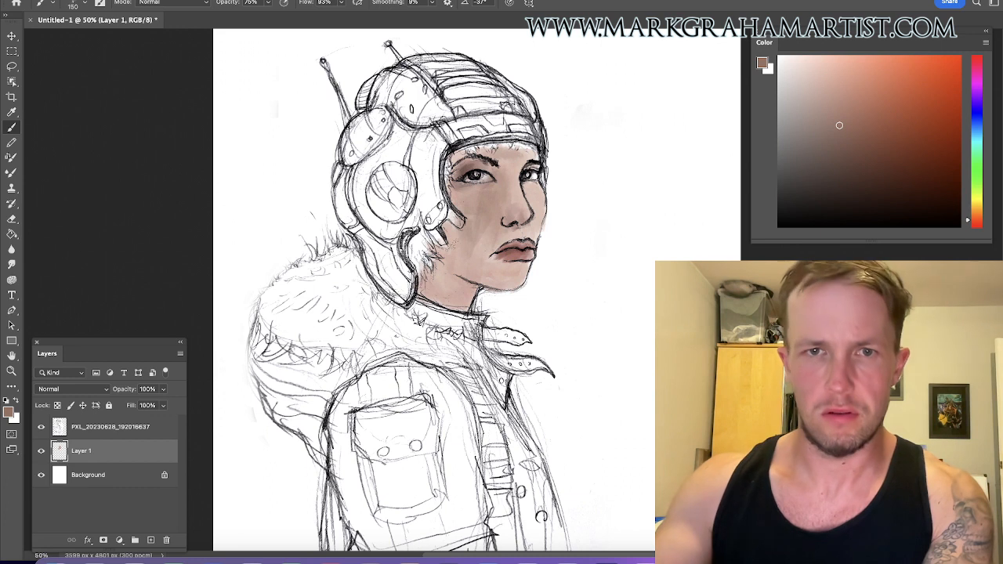
Block in the back of the fur collar with a greyish beige, adjusting the brush size to follow the outer edge.
key(bracketright)
key(bracketright)
key(bracketright)
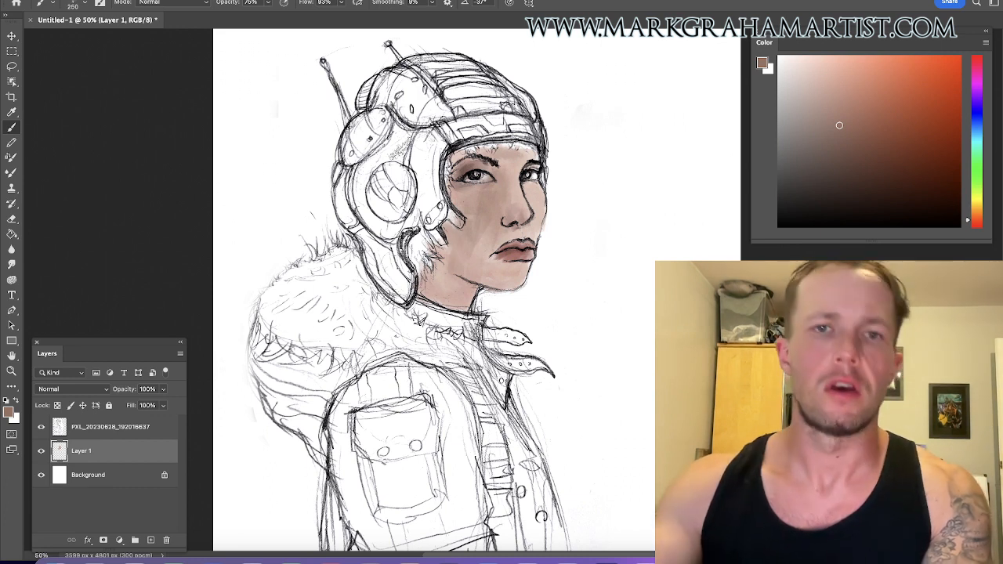
key(x)
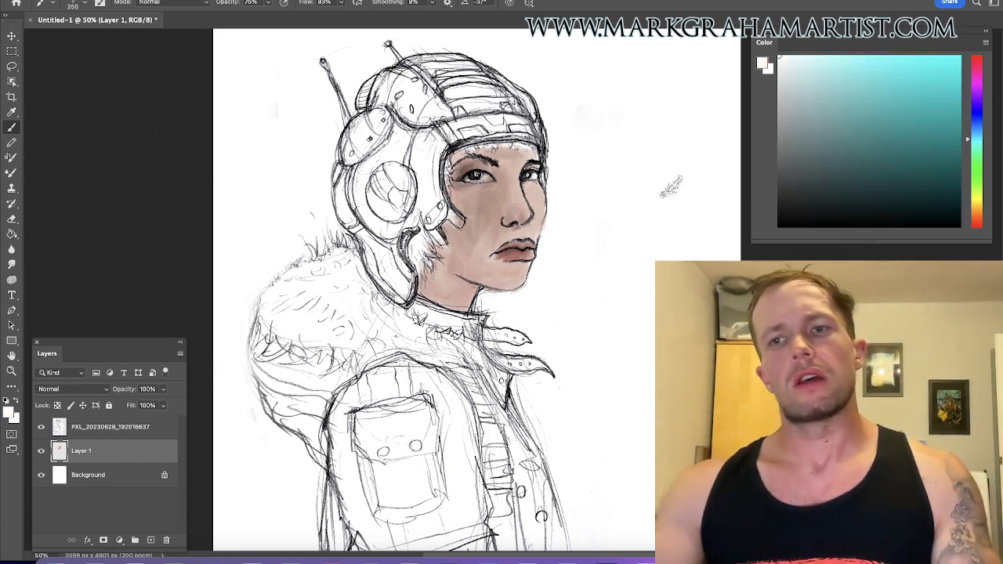
mouse_move(982, 216)
mouse_down()
mouse_move(976, 223)
mouse_move(978, 207)
mouse_up()
click(829, 94)
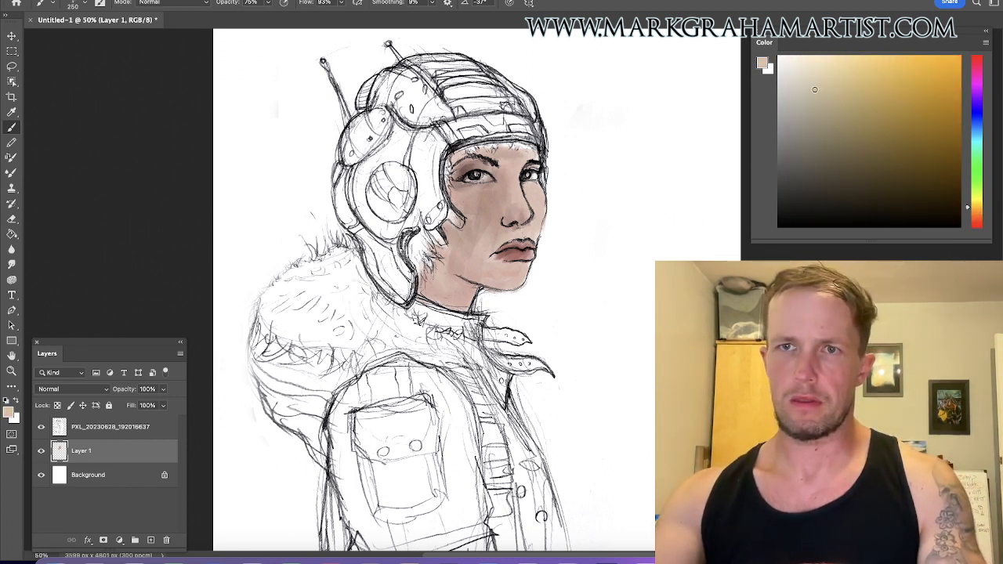
click(801, 110)
key(bracketright)
key(bracketright)
drag(357, 312, 271, 329)
mouse_move(310, 279)
mouse_down()
mouse_move(259, 368)
mouse_move(266, 341)
mouse_up()
key(bracketleft)
key(bracketleft)
key(bracketleft)
key(bracketleft)
drag(286, 298, 254, 333)
mouse_move(314, 267)
mouse_down()
mouse_move(255, 321)
mouse_move(271, 292)
mouse_move(290, 286)
mouse_up()
key(bracketright)
Fill the rest of the fur collar down over the shoulder to the neck opening in greyish beige, with the brush at 400 px.
mouse_move(368, 259)
mouse_down()
mouse_move(330, 329)
mouse_move(349, 341)
mouse_move(314, 282)
mouse_move(368, 337)
mouse_up()
mouse_move(337, 290)
mouse_down()
mouse_move(345, 356)
mouse_move(314, 376)
mouse_move(286, 372)
mouse_up()
drag(337, 337, 383, 368)
key(bracketright)
key(bracketright)
mouse_move(372, 301)
mouse_down()
mouse_move(431, 367)
mouse_move(357, 356)
mouse_up()
drag(369, 321, 470, 372)
drag(396, 337, 486, 378)
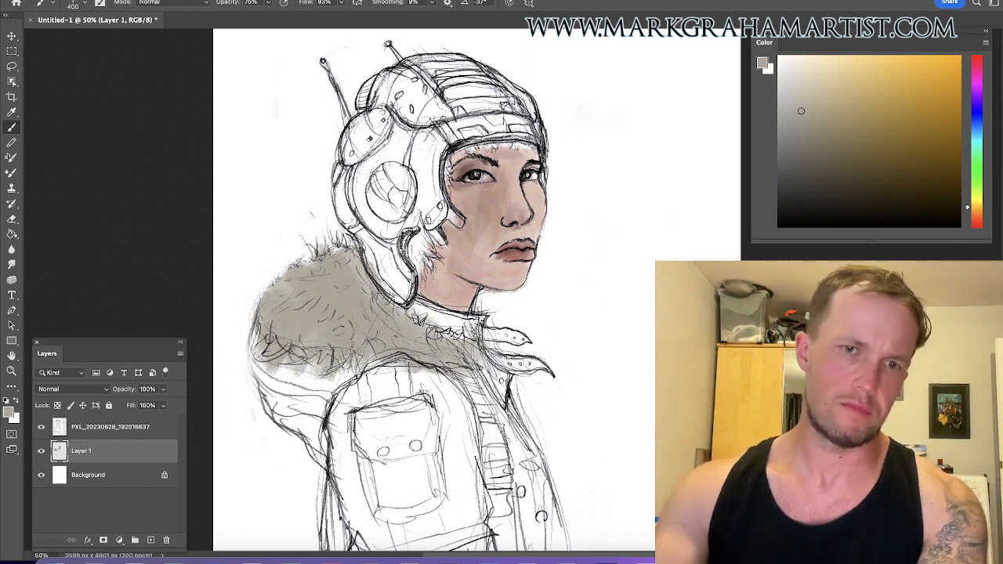
drag(392, 297, 313, 380)
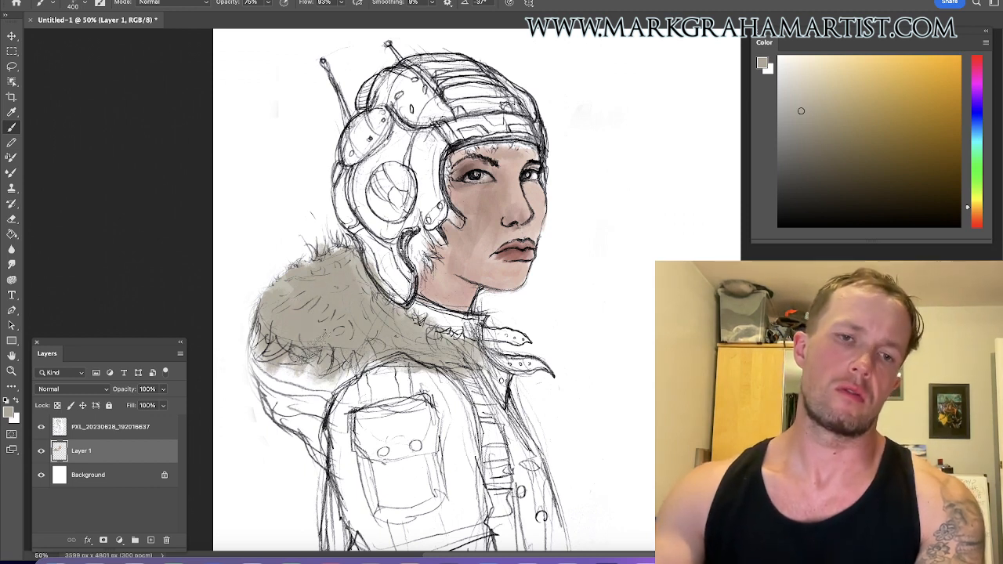
drag(349, 290, 337, 239)
Paint bright orange stripes on the jacket's shoulder and lower sleeve, and fill the band below the back of the fur collar.
drag(360, 333, 408, 195)
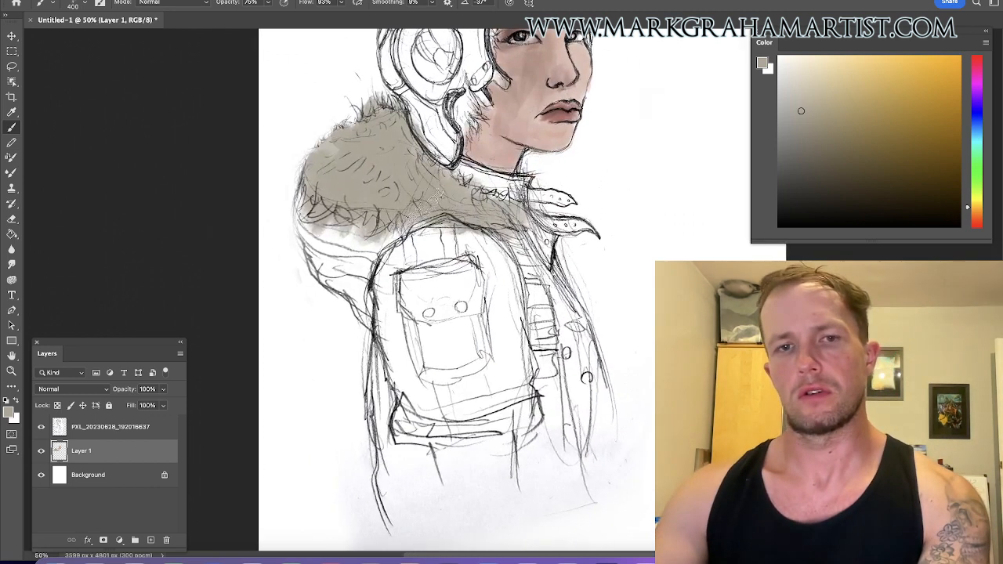
click(976, 227)
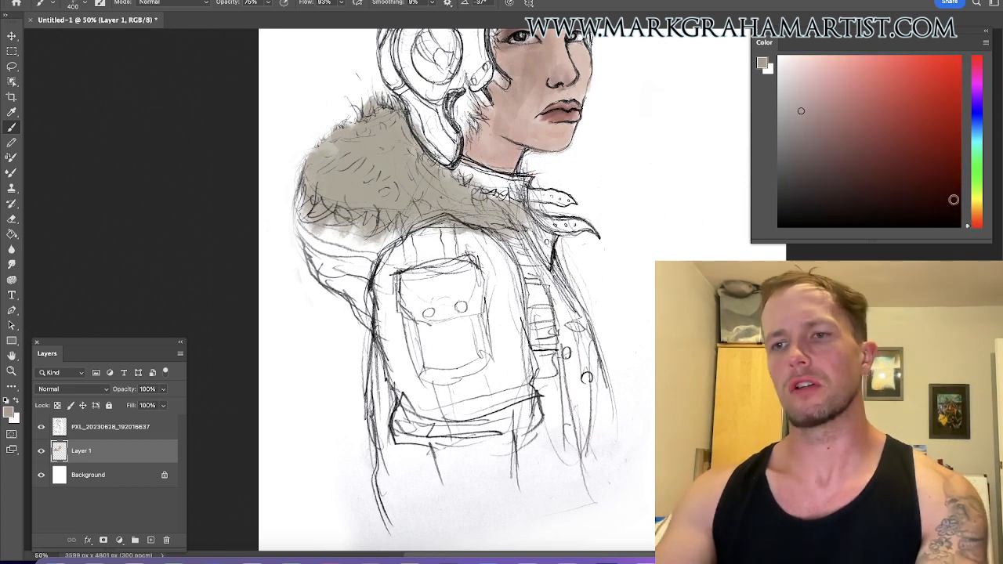
click(977, 215)
click(904, 88)
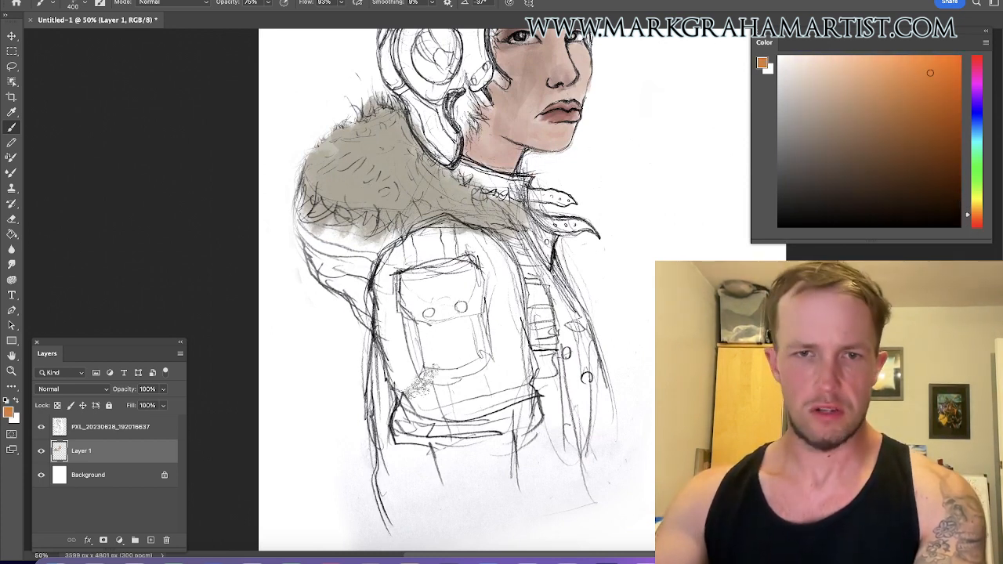
key([)
key([)
key([)
key([)
mouse_move(406, 234)
mouse_down()
mouse_move(411, 268)
mouse_move(408, 251)
mouse_up()
drag(447, 220, 449, 267)
key(])
drag(438, 378, 454, 447)
drag(486, 365, 496, 445)
mouse_move(368, 274)
mouse_down()
mouse_move(317, 258)
mouse_move(364, 271)
mouse_move(329, 258)
mouse_up()
Add orange markings to the helmet's ear disc, upper side plate and rear pad, using smaller brush sizes for the pad.
drag(482, 182, 398, 340)
mouse_move(350, 239)
mouse_down()
mouse_move(384, 188)
mouse_move(345, 208)
mouse_move(343, 194)
mouse_move(364, 212)
mouse_up()
mouse_move(398, 116)
mouse_down()
mouse_move(380, 140)
mouse_move(362, 112)
mouse_move(339, 139)
mouse_move(362, 90)
mouse_move(345, 130)
mouse_up()
key(bracketright)
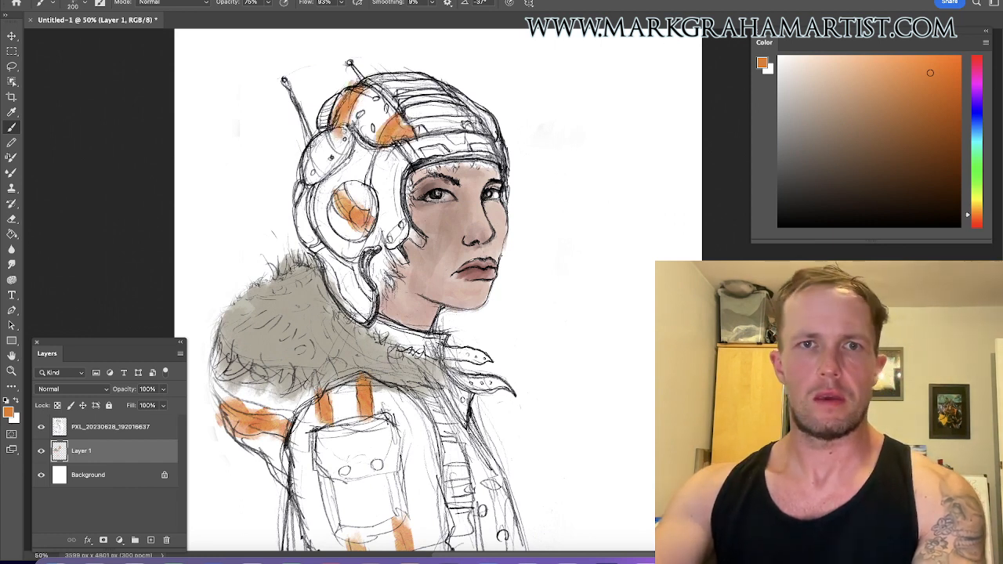
key(bracketleft)
key(bracketleft)
key(bracketleft)
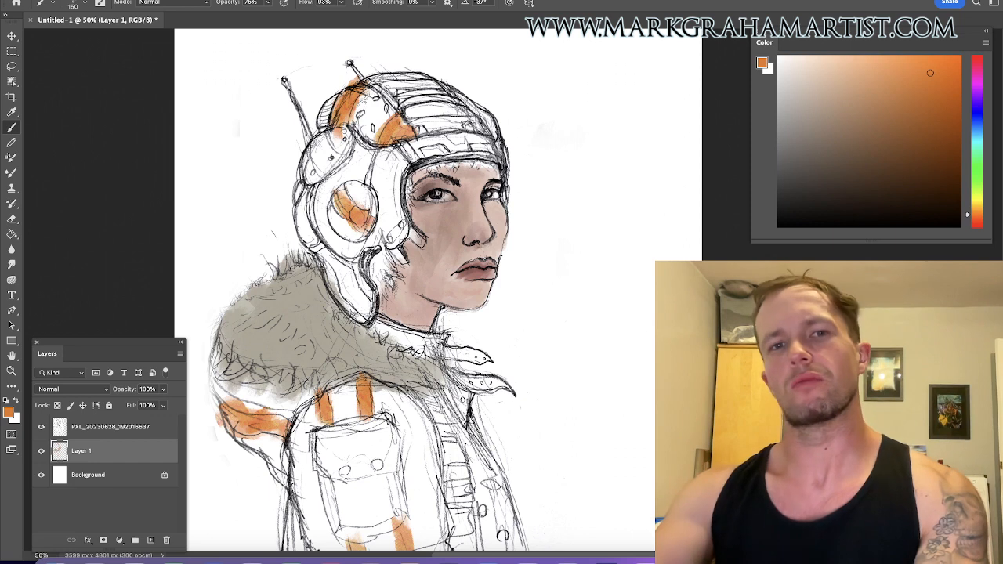
key(bracketright)
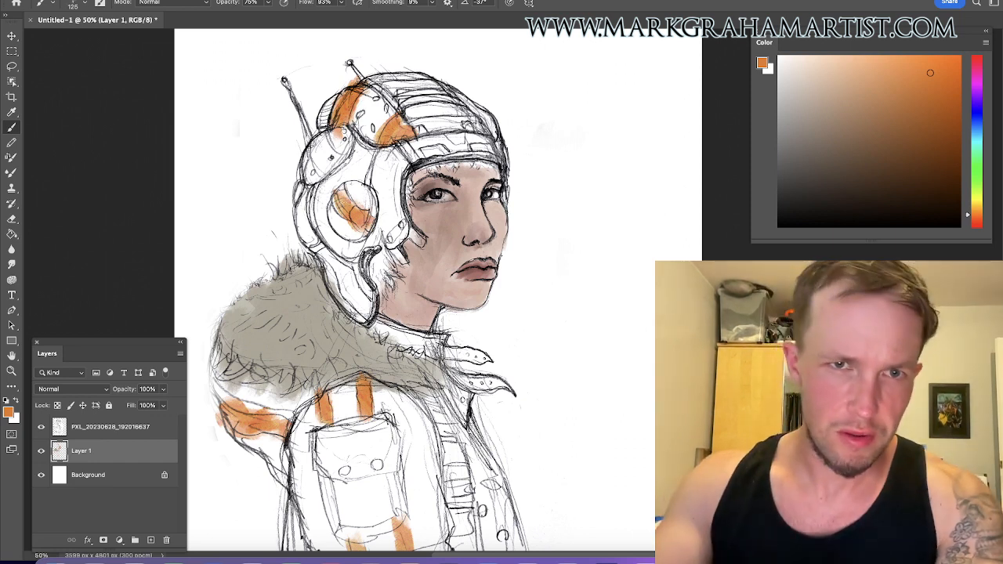
drag(345, 209, 331, 181)
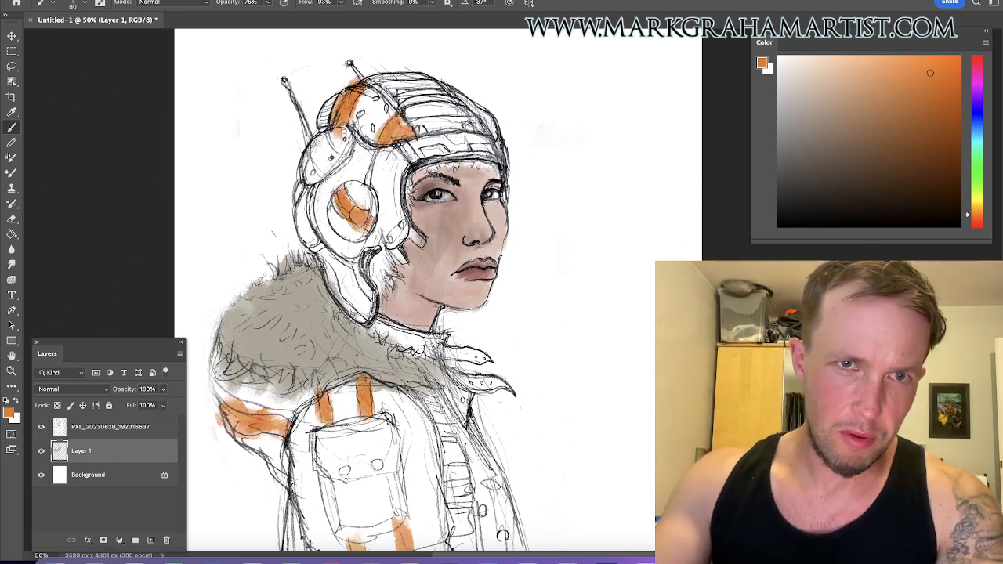
key(bracketright)
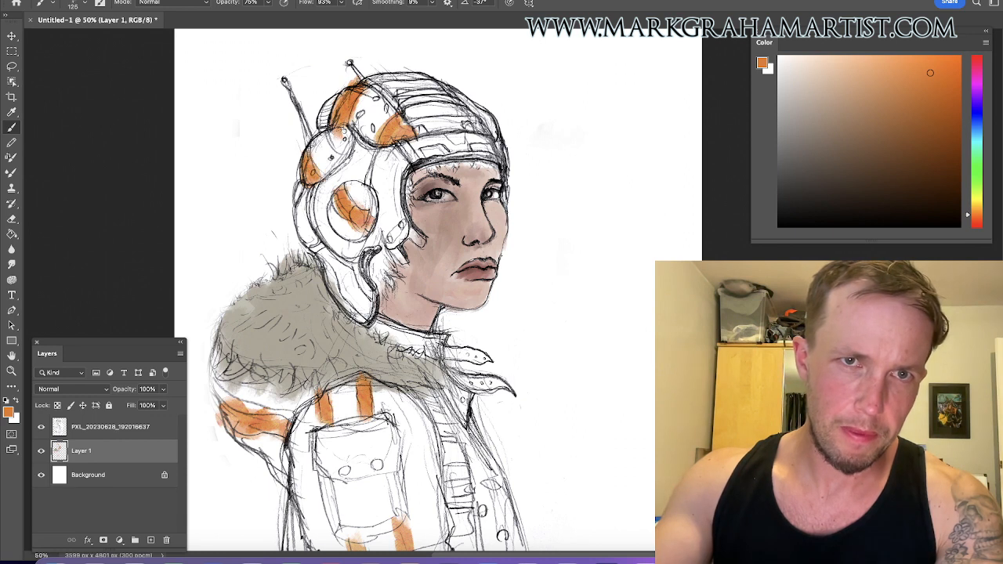
On the sketch layer, shade the side of the helmet around the ear disc with light and mid greys.
key(alt+bracketright)
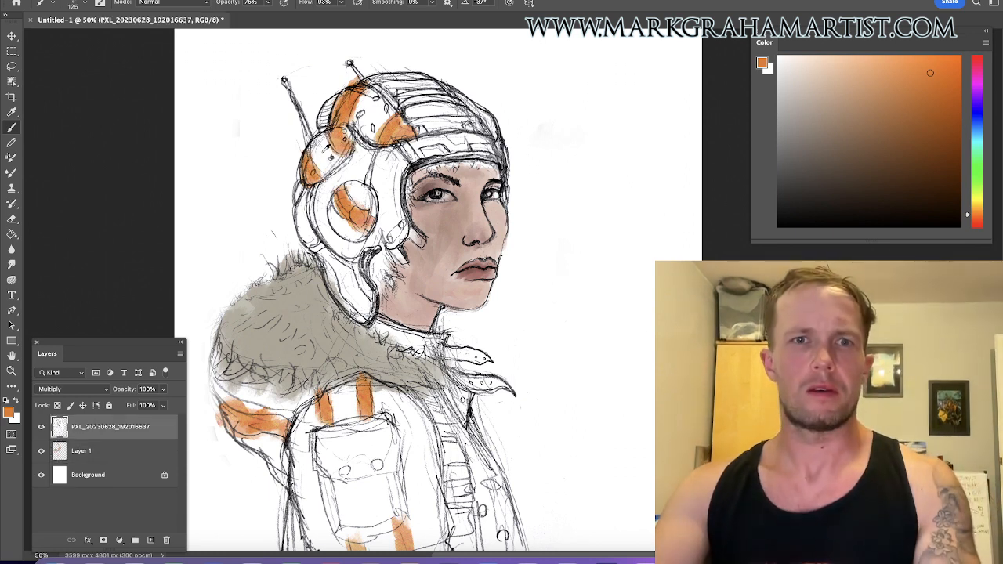
alt+click(325, 150)
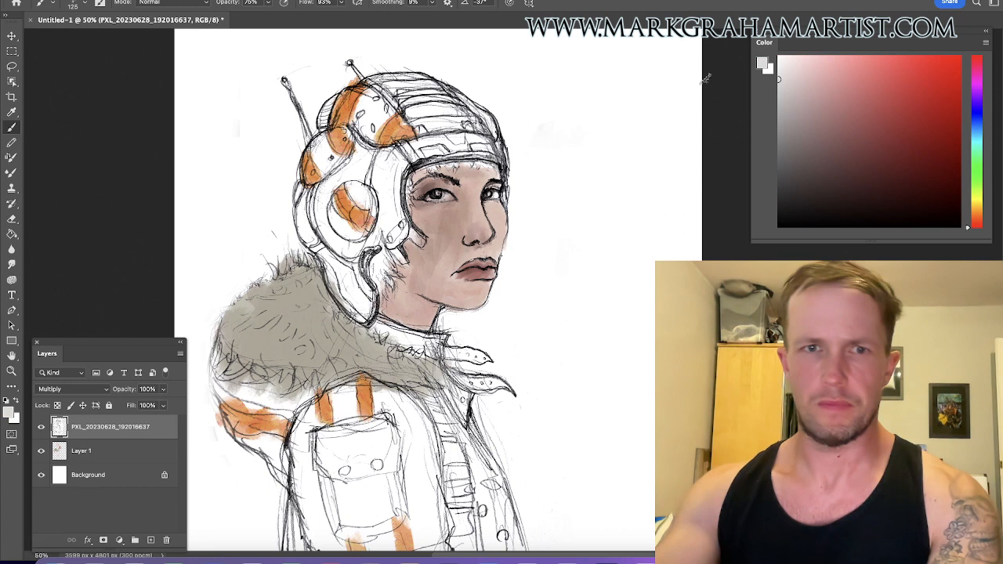
key(bracketright)
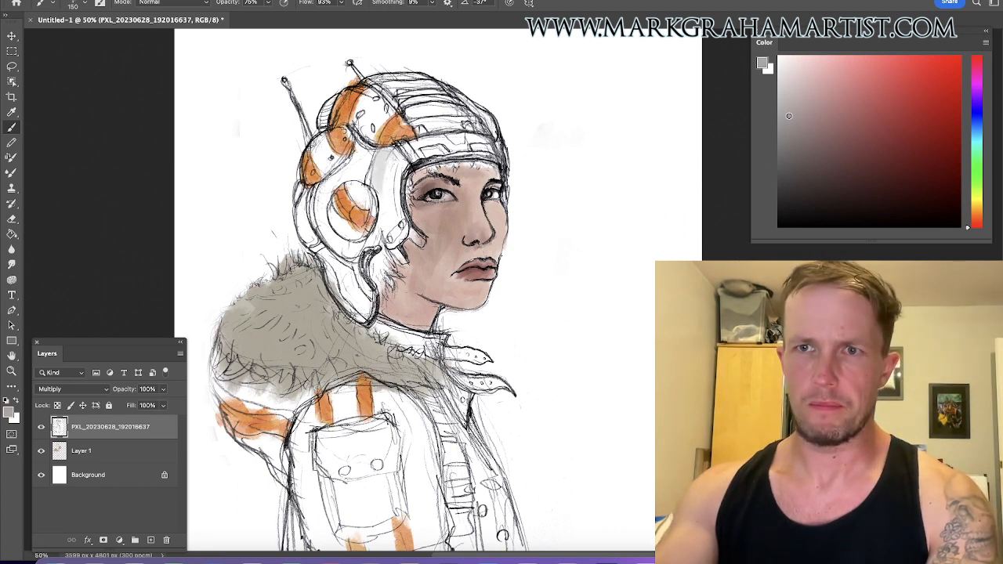
click(778, 152)
drag(365, 154, 380, 205)
key(bracketright)
mouse_move(321, 187)
mouse_down()
mouse_move(352, 266)
mouse_move(398, 229)
mouse_move(384, 254)
mouse_up()
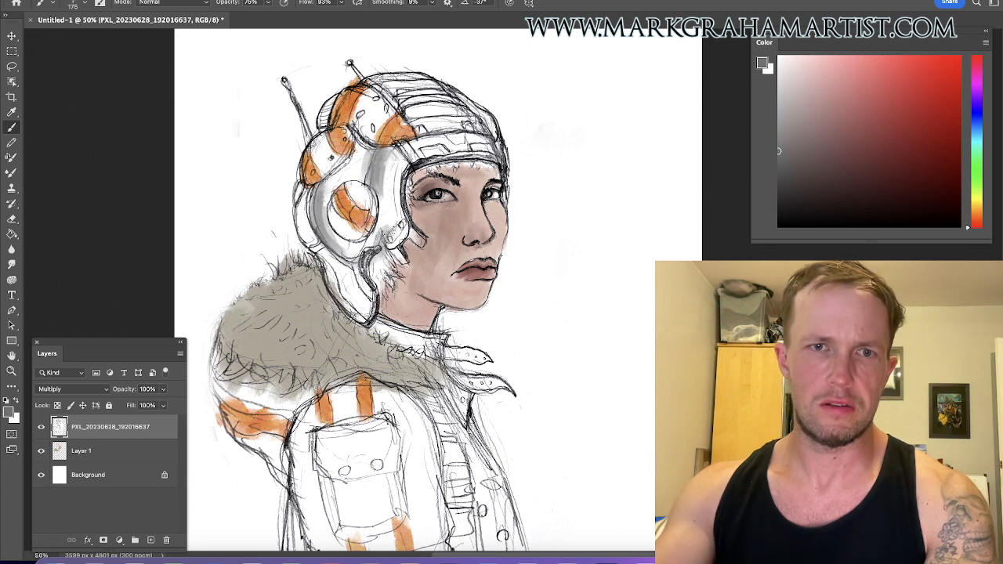
Shade the helmet's ear flap, crown ridges and brow band in mid grey, and choose a light grey.
key(bracketright)
key(bracketleft)
key(bracketleft)
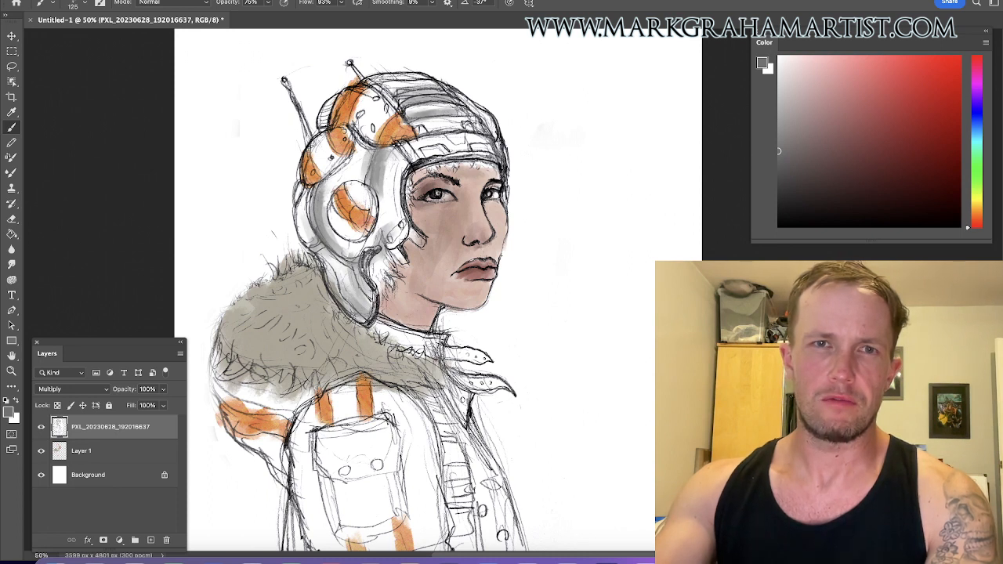
key(bracketright)
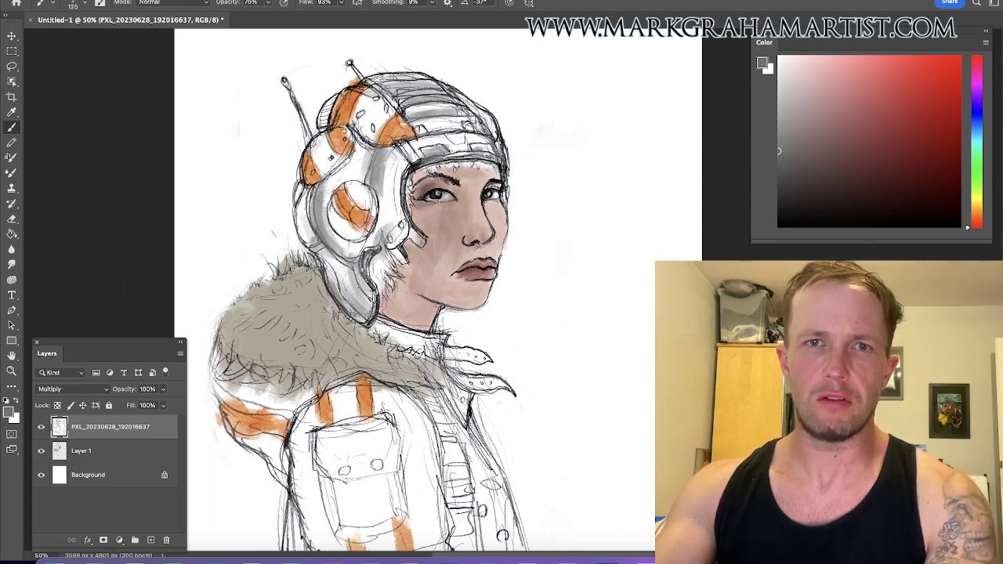
click(779, 112)
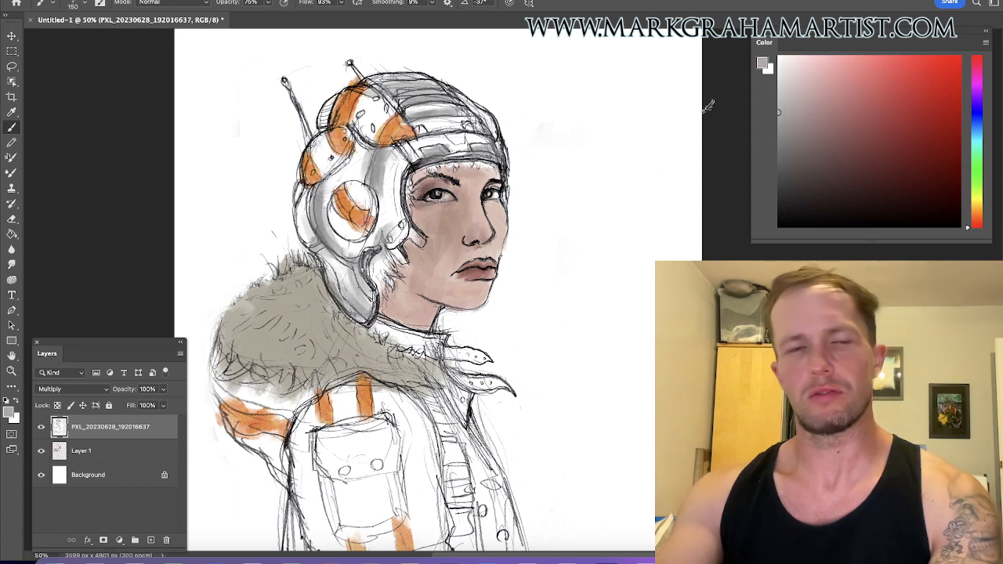
key(bracketright)
click(779, 81)
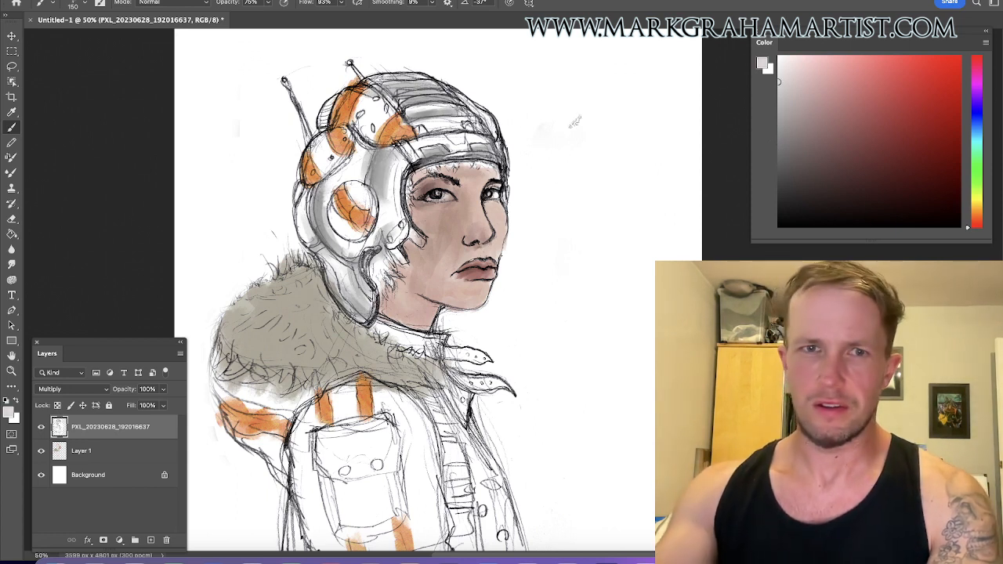
Make Layer 1 the active layer and compare the artwork with the sketch layer and Layer 1 hidden in turn.
click(106, 456)
click(41, 427)
click(41, 428)
click(42, 450)
click(42, 451)
click(42, 427)
click(42, 428)
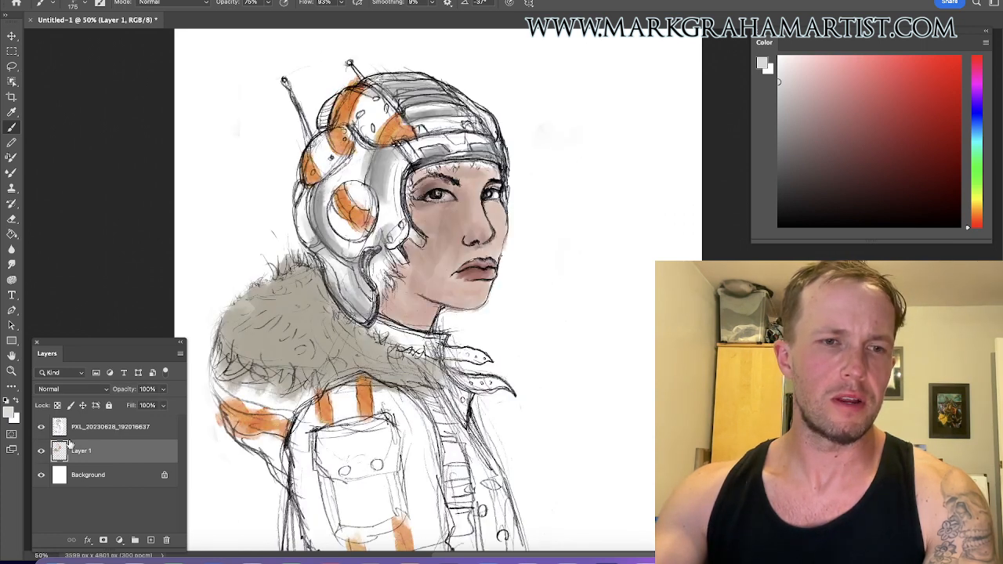
Deepen the shadows on the helmet's side and around the ear disc with a dark grey on Layer 1.
key(bracketright)
key(bracketleft)
key(bracketleft)
click(778, 181)
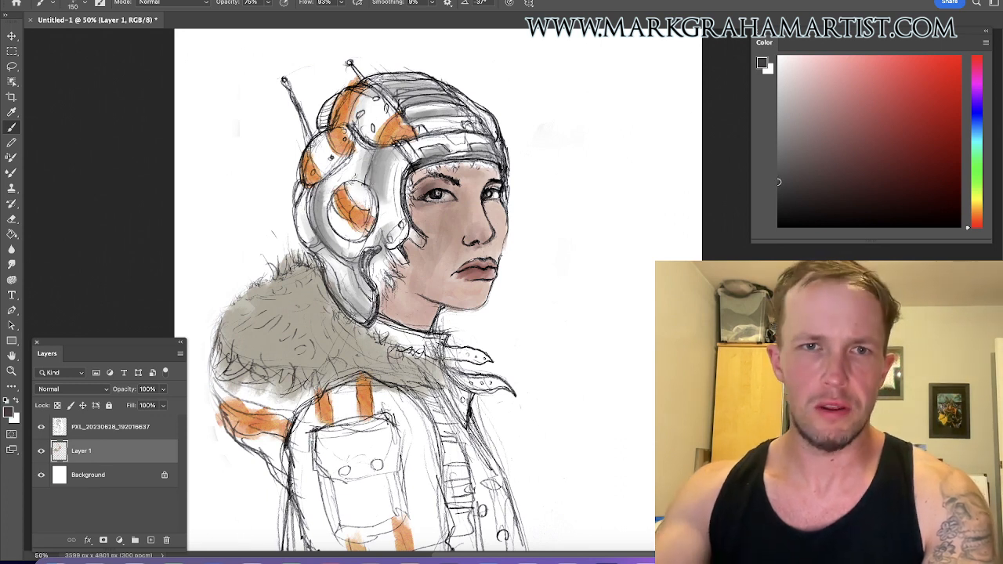
key(bracketleft)
key(bracketleft)
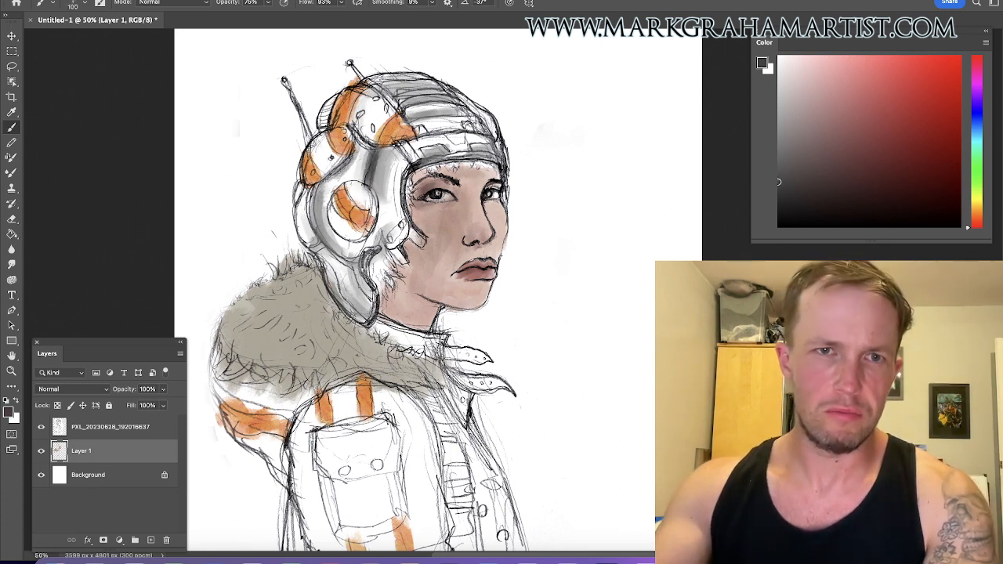
drag(327, 169, 322, 254)
drag(353, 192, 370, 239)
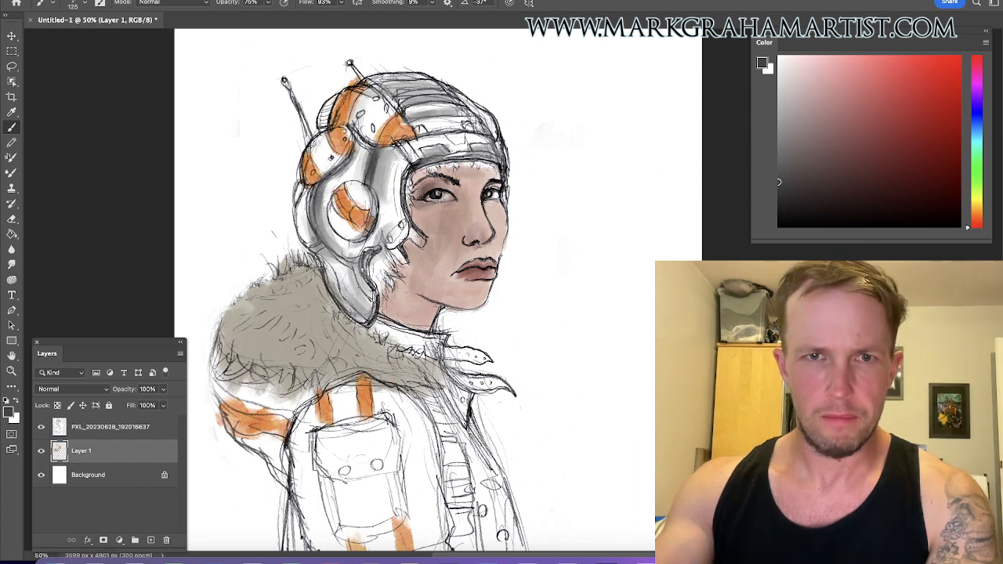
Darken the helmet rim above the face and the edge of the ear flap with a near-black grey.
drag(782, 198, 779, 191)
mouse_move(416, 166)
mouse_down()
mouse_move(406, 213)
mouse_move(471, 156)
mouse_move(510, 164)
mouse_move(416, 188)
mouse_up()
mouse_move(400, 263)
mouse_down()
mouse_move(375, 263)
mouse_move(350, 315)
mouse_up()
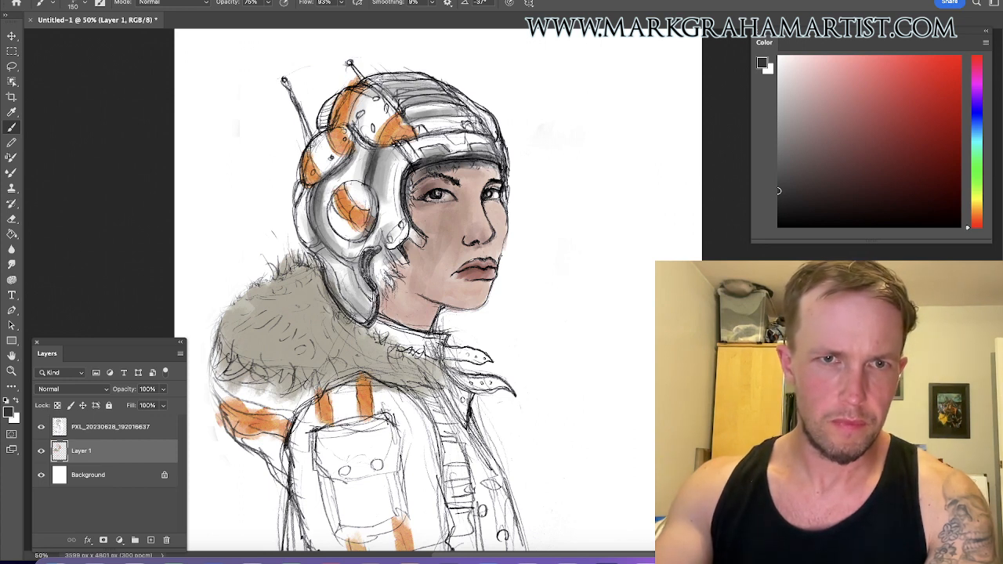
Shade the ridges and bands across the helmet's crown with light and then dark grey strokes.
drag(819, 134, 755, 71)
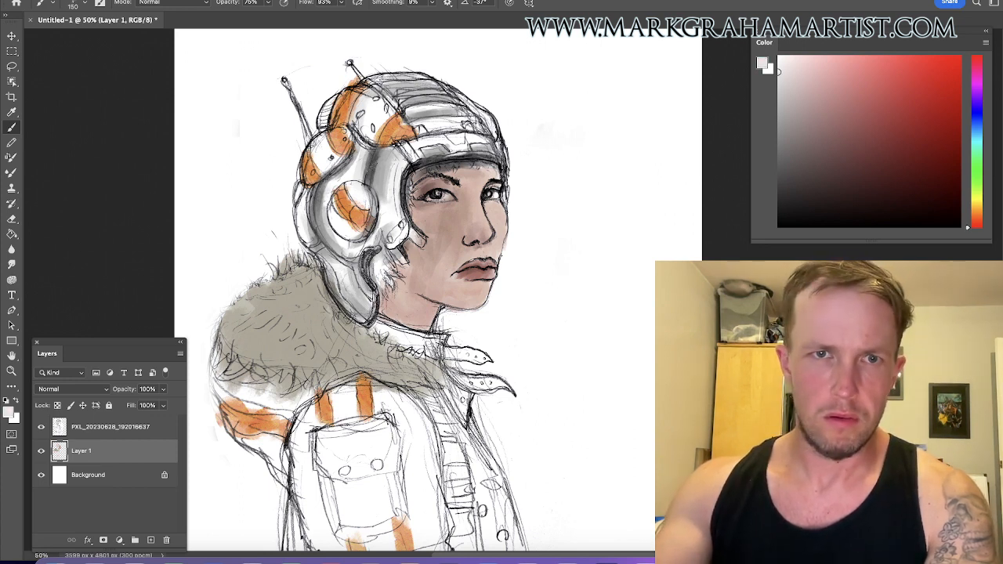
click(779, 97)
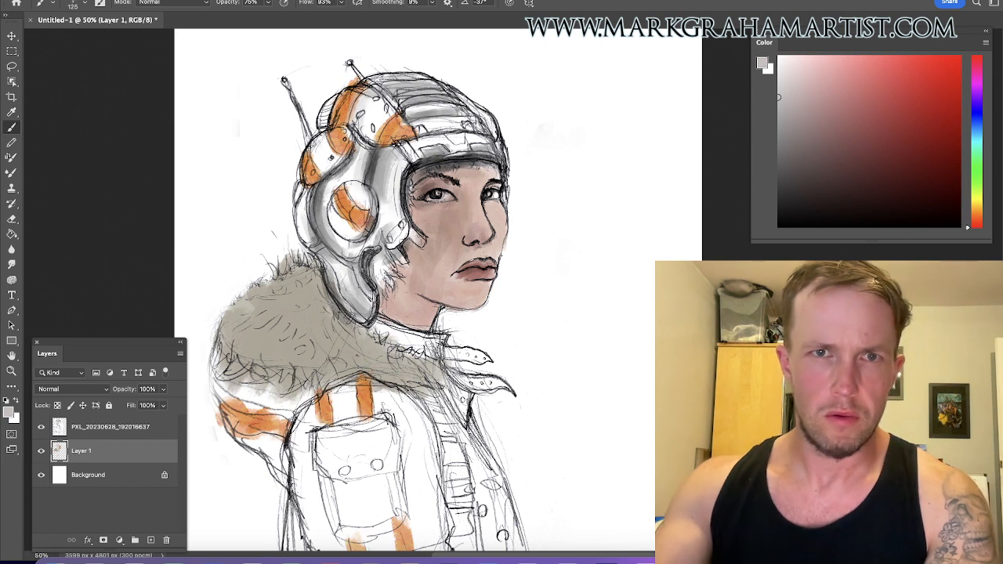
drag(386, 92, 428, 84)
click(802, 172)
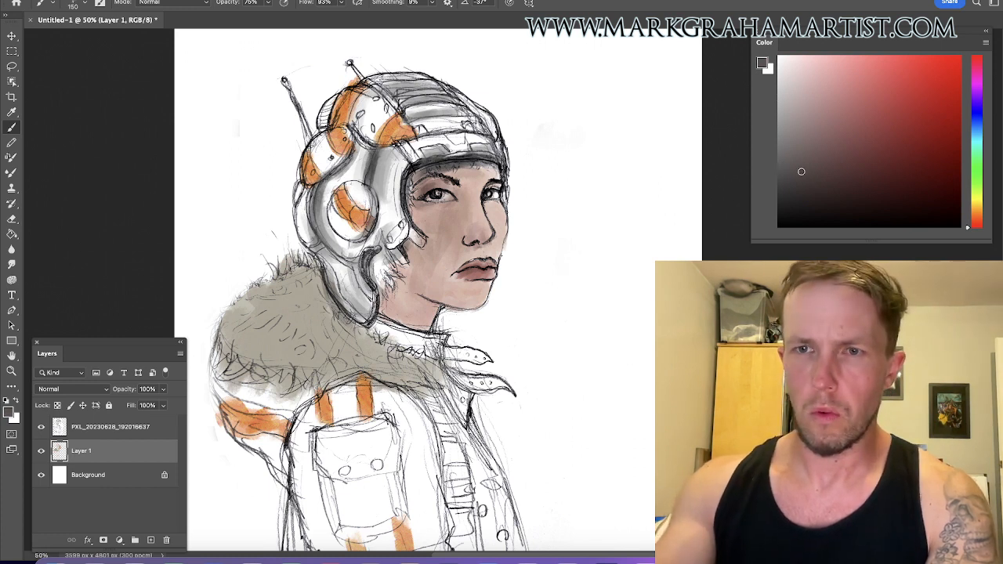
drag(406, 117, 461, 115)
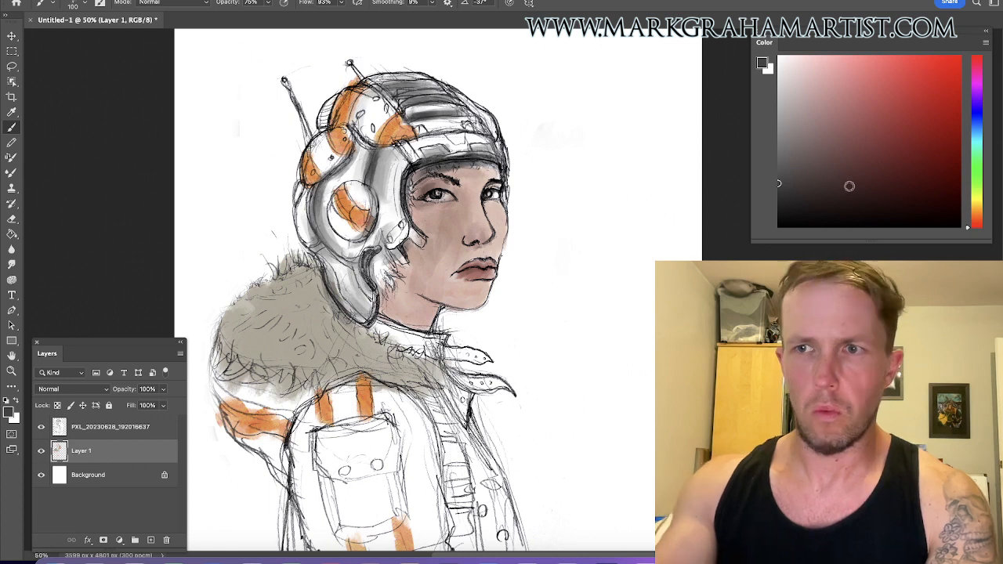
Shade the white areas of the helmet's brow band and upper side domes with a cool blue-grey.
click(978, 139)
click(779, 138)
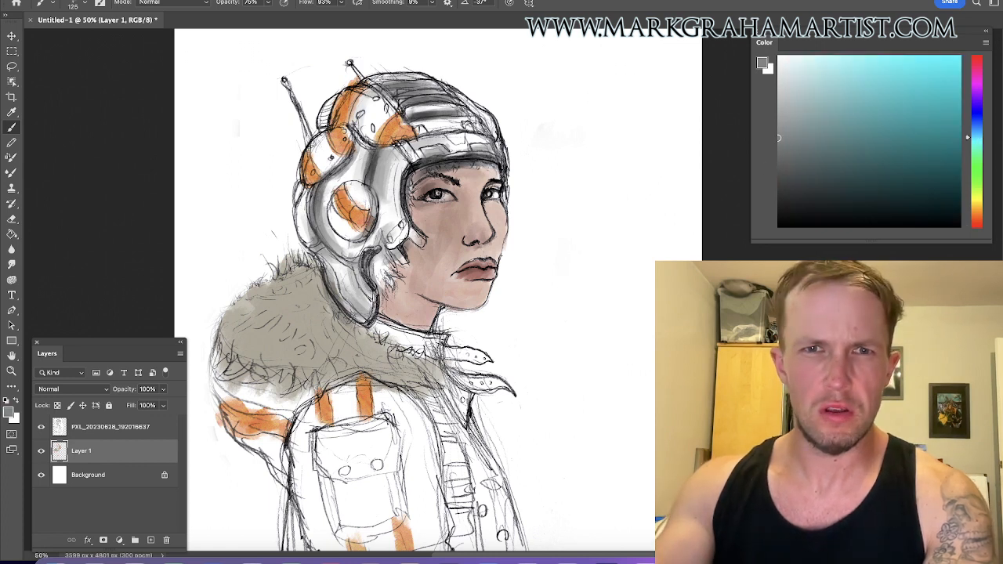
mouse_move(468, 135)
mouse_down()
mouse_move(375, 122)
mouse_move(364, 152)
mouse_move(365, 104)
mouse_up()
key(bracketright)
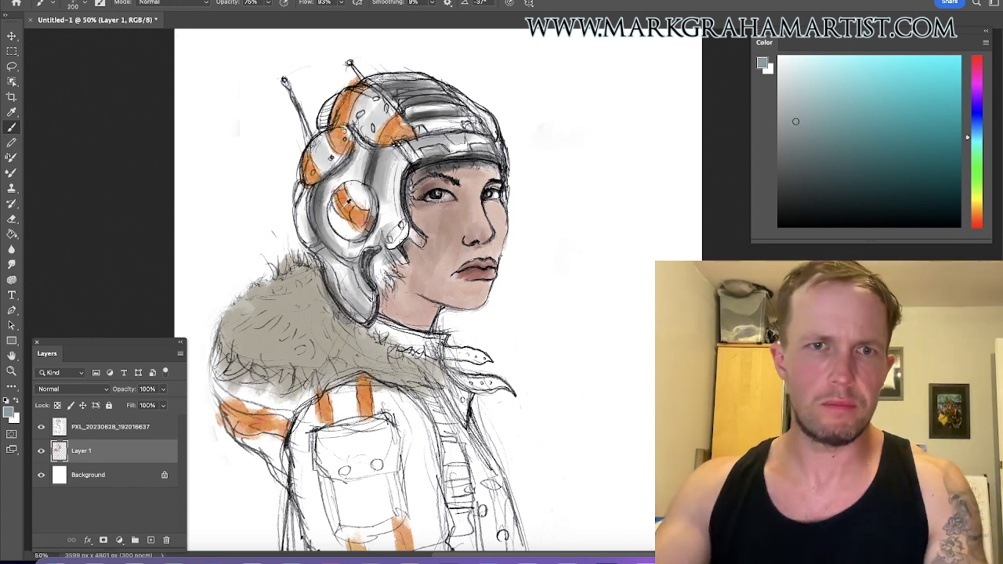
Sample the ear disc's orange and paint orange accents on the helmet's front edge, lower rear band and cheek tab.
alt+click(342, 208)
alt+click(345, 202)
key(p)
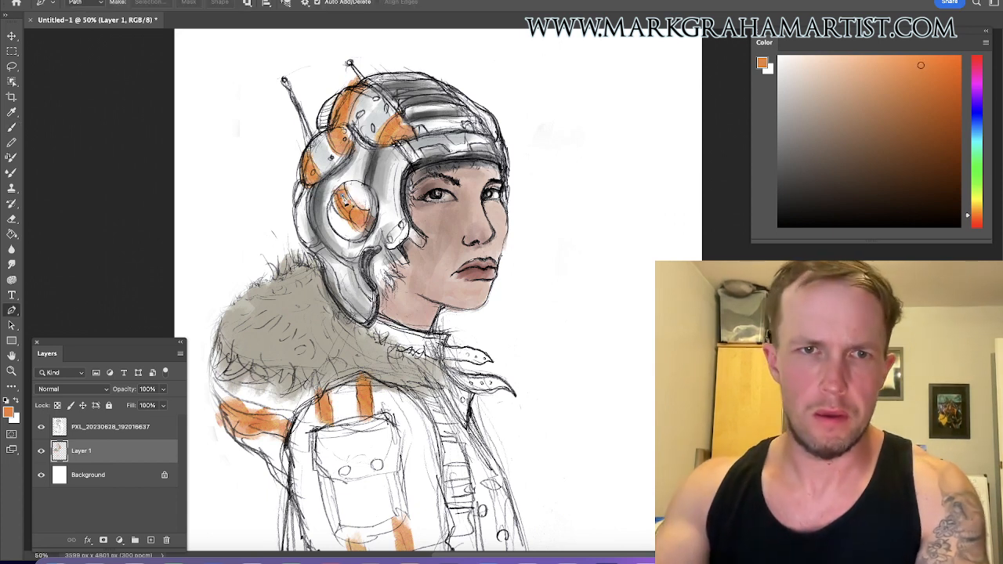
key(super+z)
key(b)
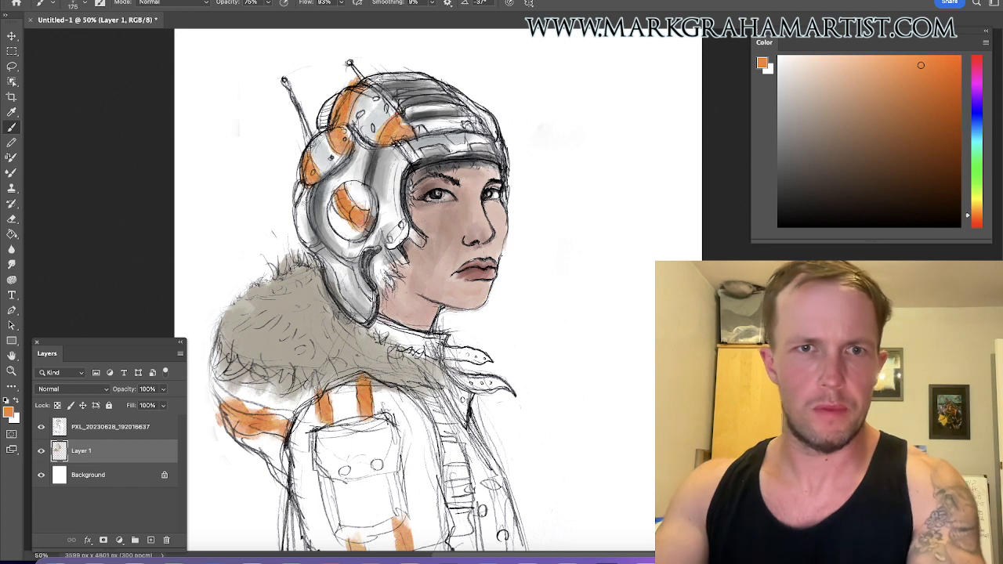
key(bracketleft)
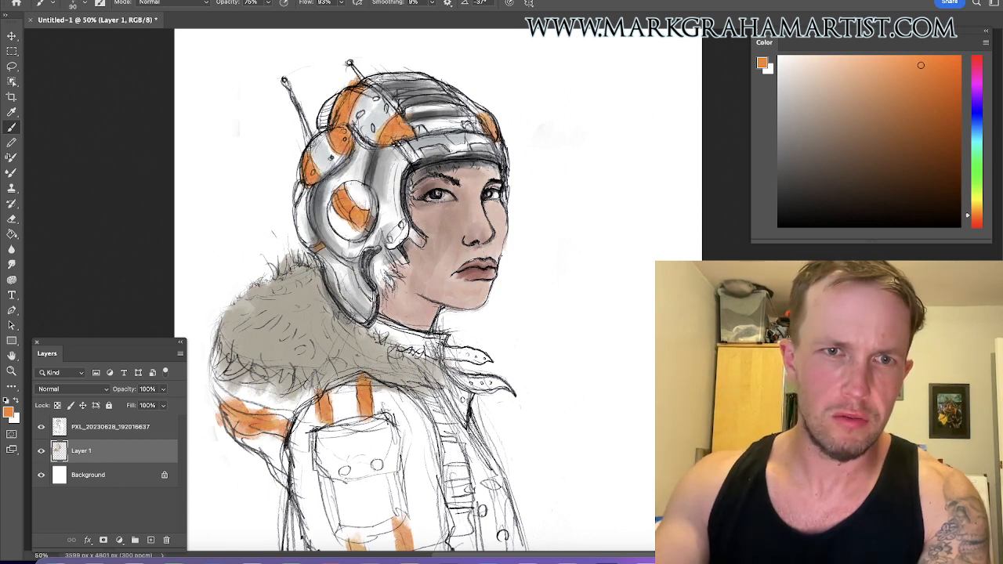
mouse_move(402, 228)
mouse_down()
mouse_move(395, 242)
mouse_move(402, 225)
mouse_up()
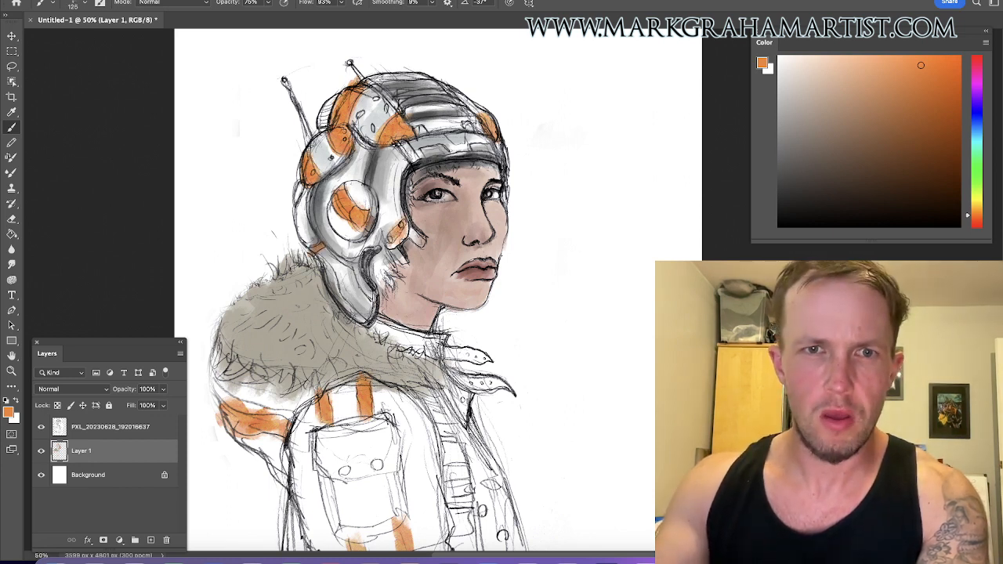
drag(424, 159, 449, 148)
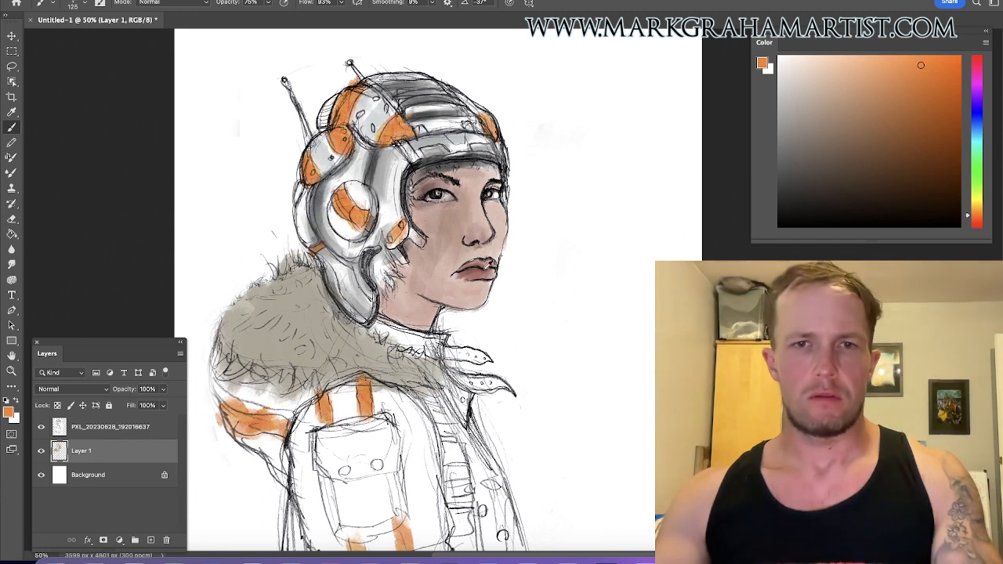
Colour the lips red and shade them with a darker red.
alt+click(480, 268)
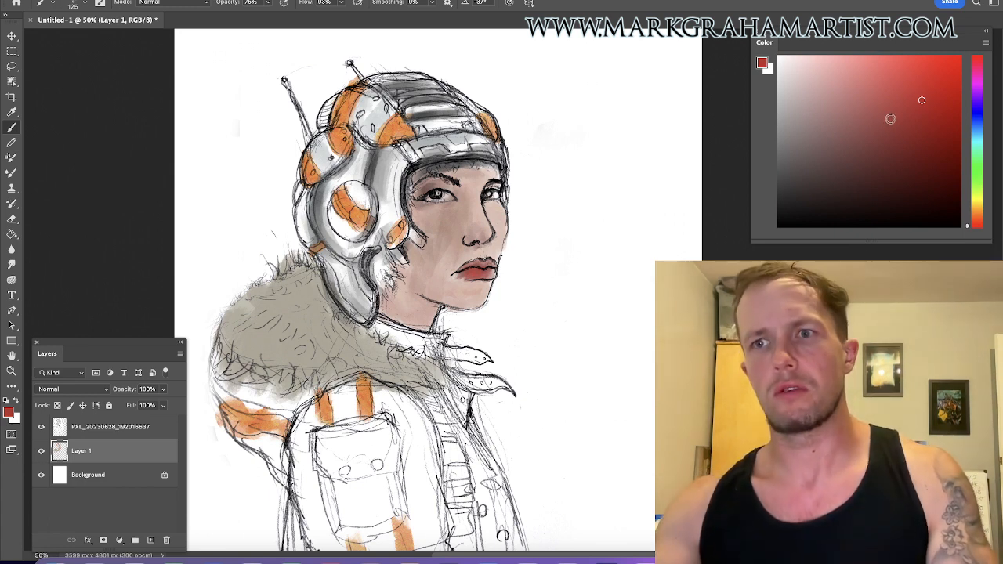
click(898, 151)
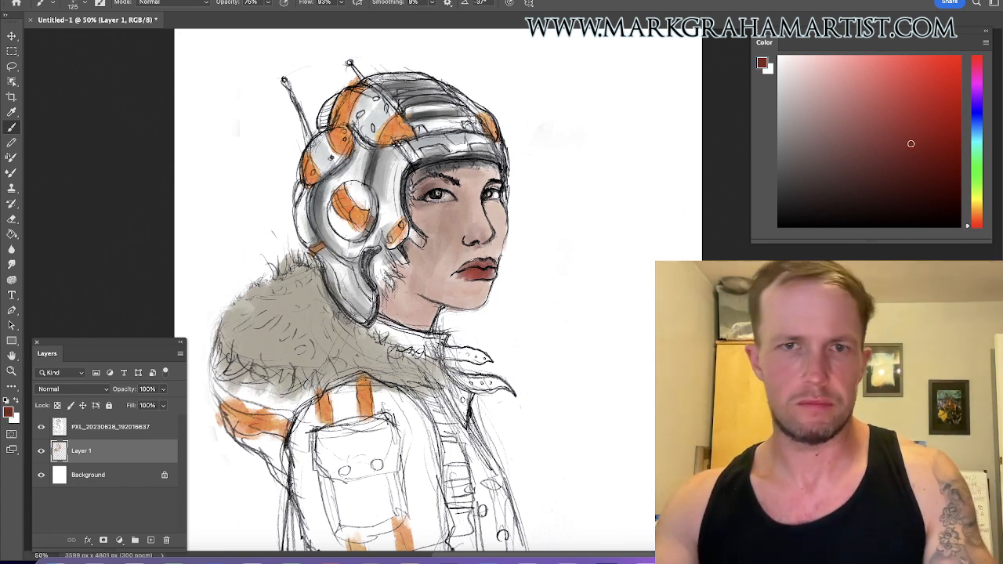
Paint mauve and dark maroon eye shadow around the eye nearest the ear flap.
alt+click(452, 205)
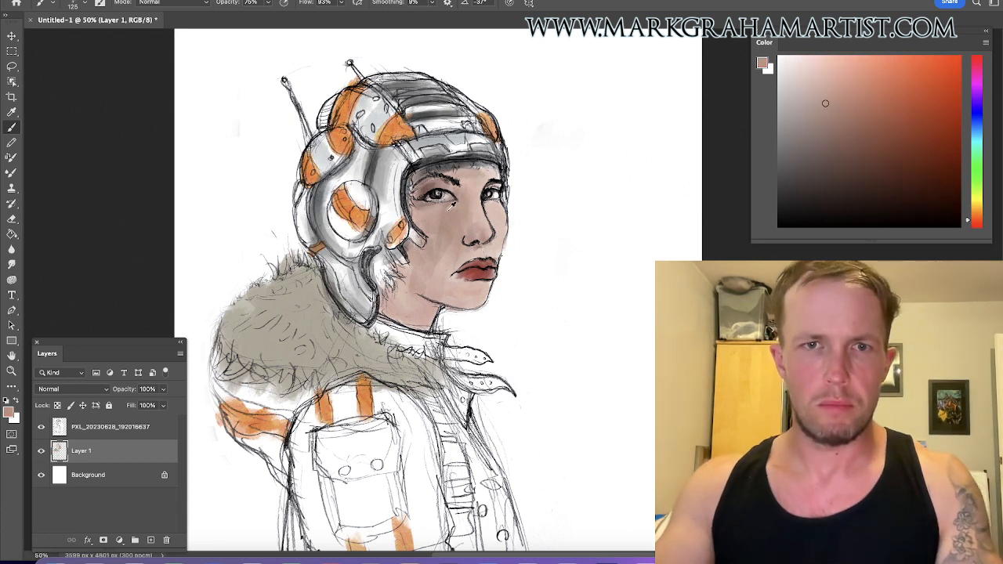
click(861, 133)
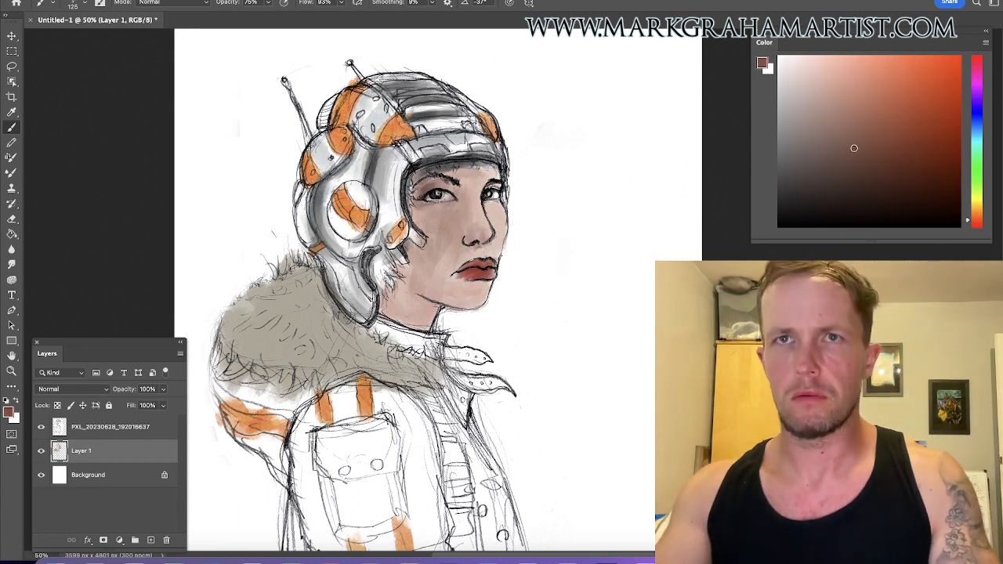
click(969, 65)
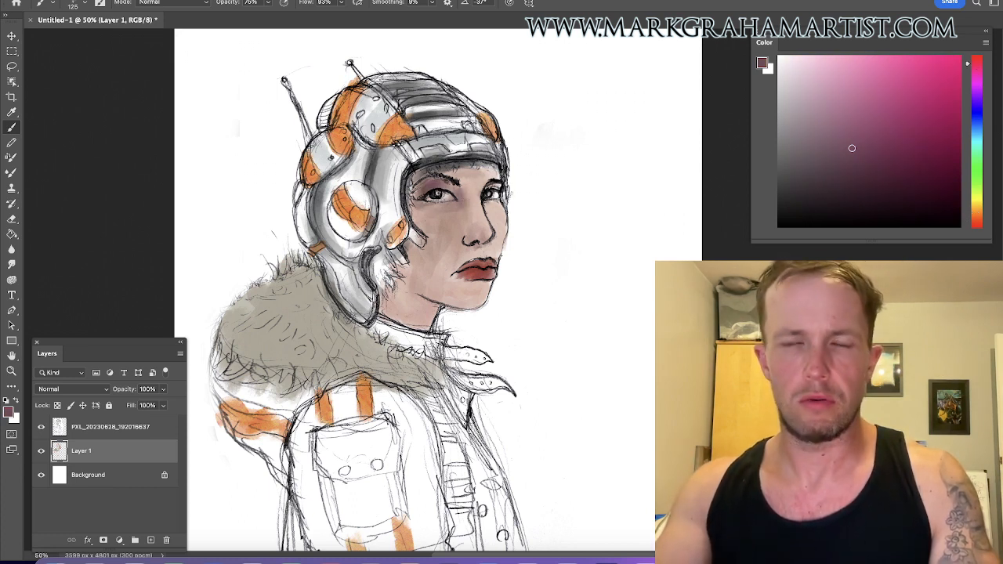
click(879, 174)
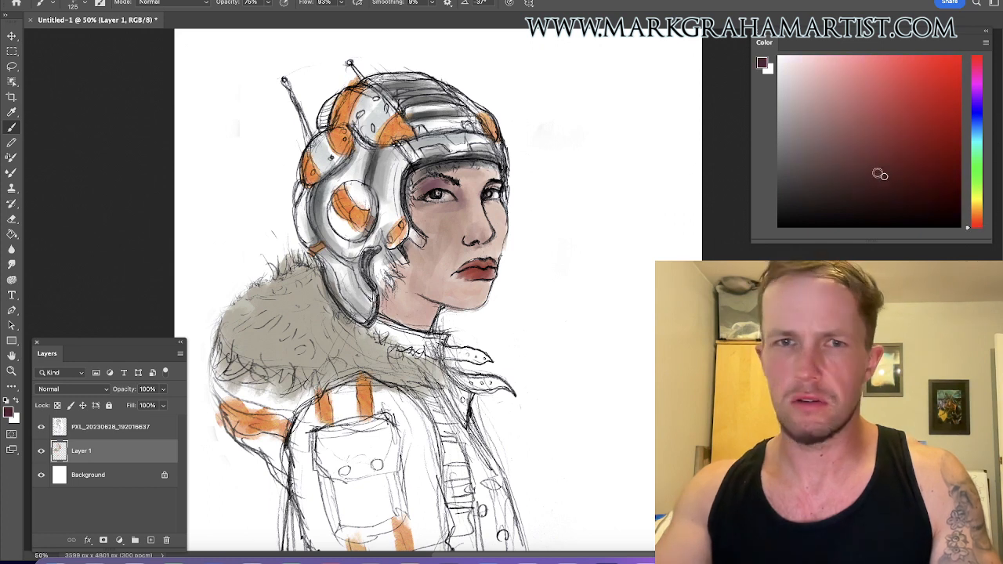
drag(455, 198, 408, 217)
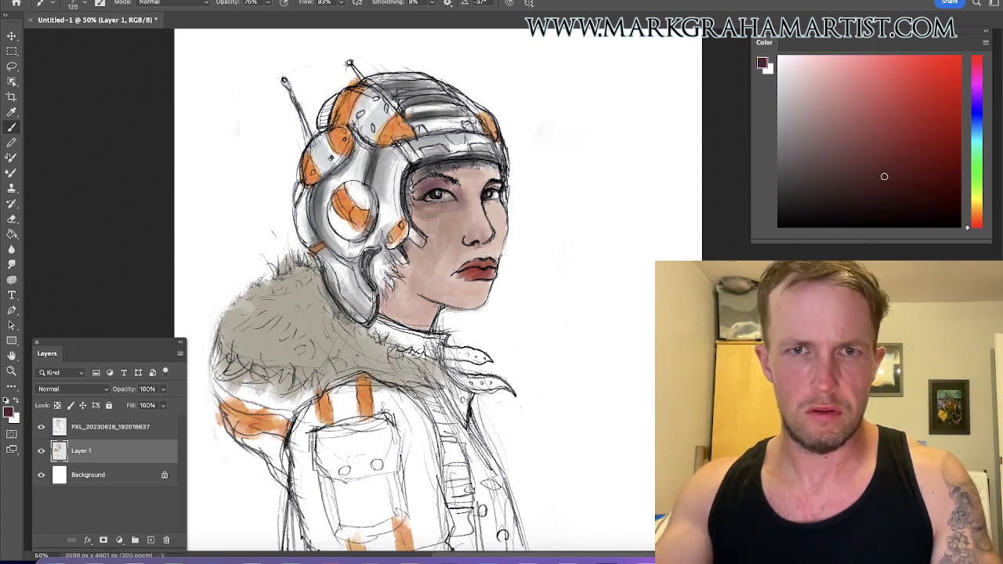
Sample skin tones from the cheek and nose, and shade the nose with a reddish brown.
alt+click(440, 224)
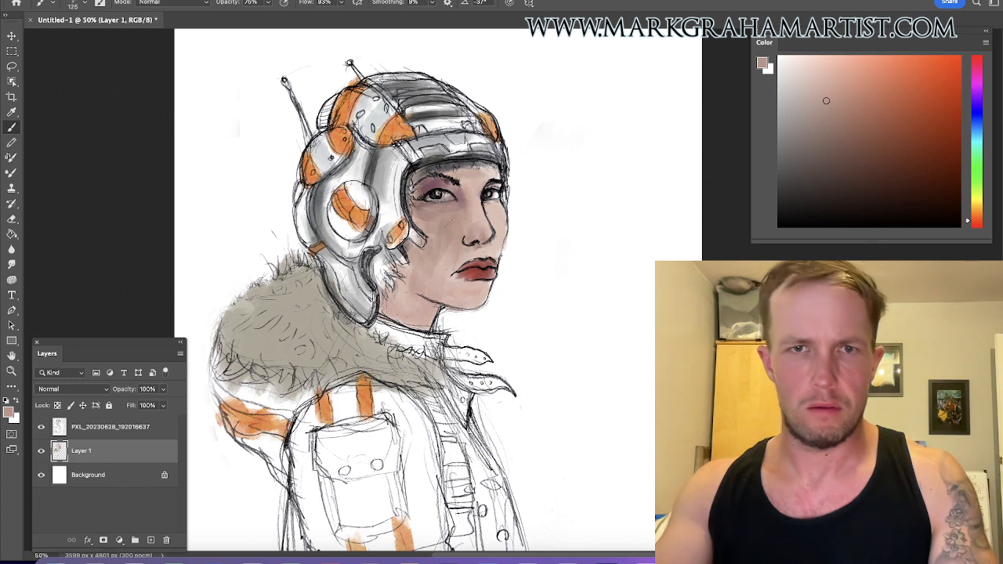
alt+click(476, 239)
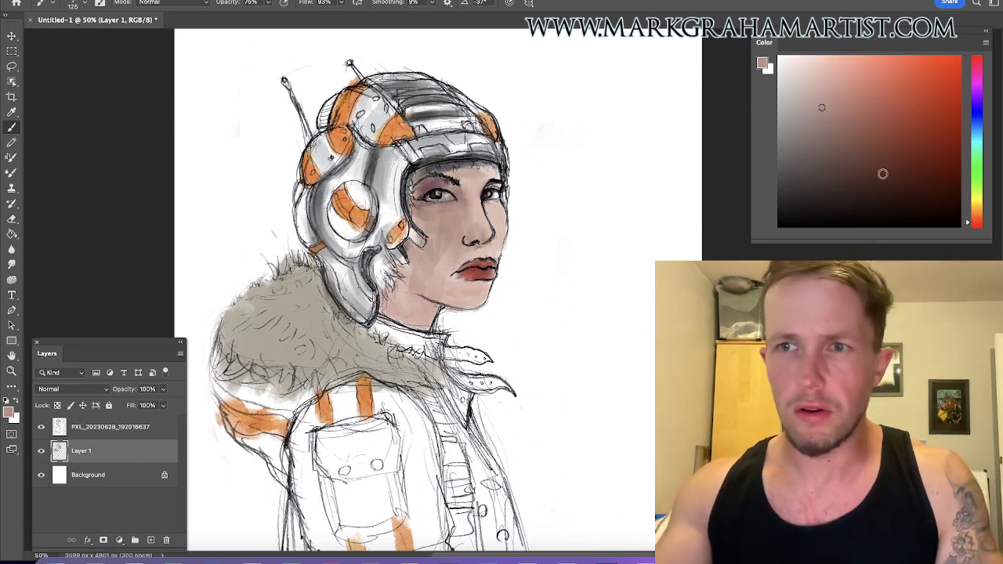
click(889, 135)
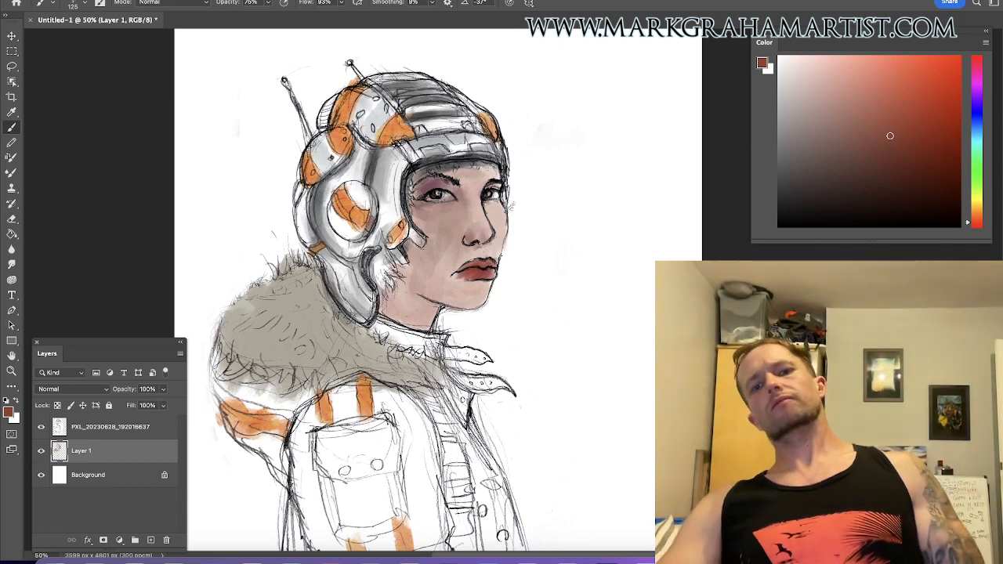
Sample the neck's skin tone and paint a dark brown shadow over the neck beside the ear flap on Layer 1.
key(alt+bracketright)
alt+click(408, 304)
click(79, 445)
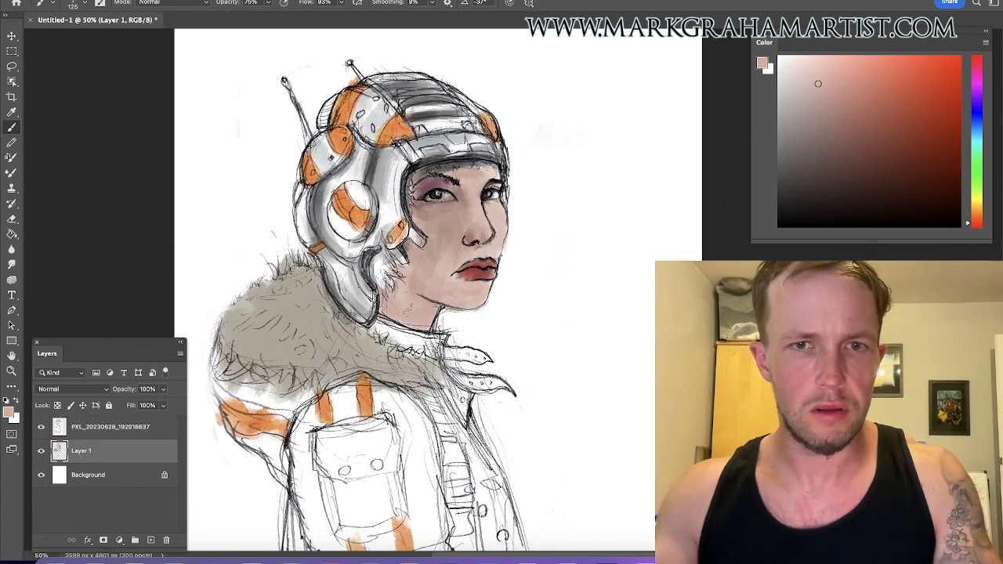
drag(835, 160, 835, 170)
mouse_move(388, 291)
mouse_down()
mouse_move(404, 323)
mouse_move(421, 306)
mouse_move(424, 321)
mouse_up()
key(bracketright)
key(bracketright)
key(bracketright)
key(bracketright)
drag(396, 263, 408, 302)
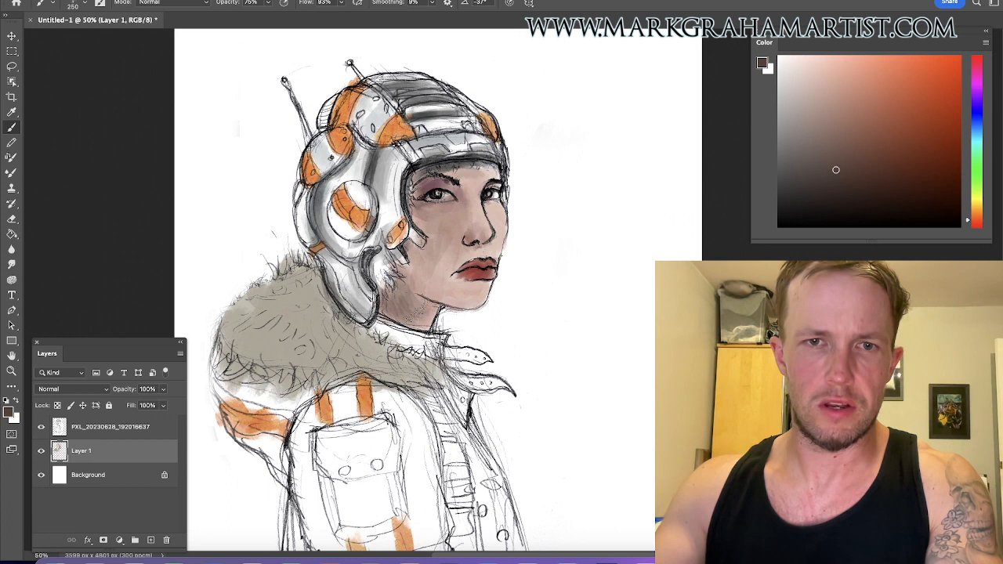
Deepen the brown shadow along the jawline and neck, and add light shading on the cheek near the nose.
drag(408, 243, 423, 313)
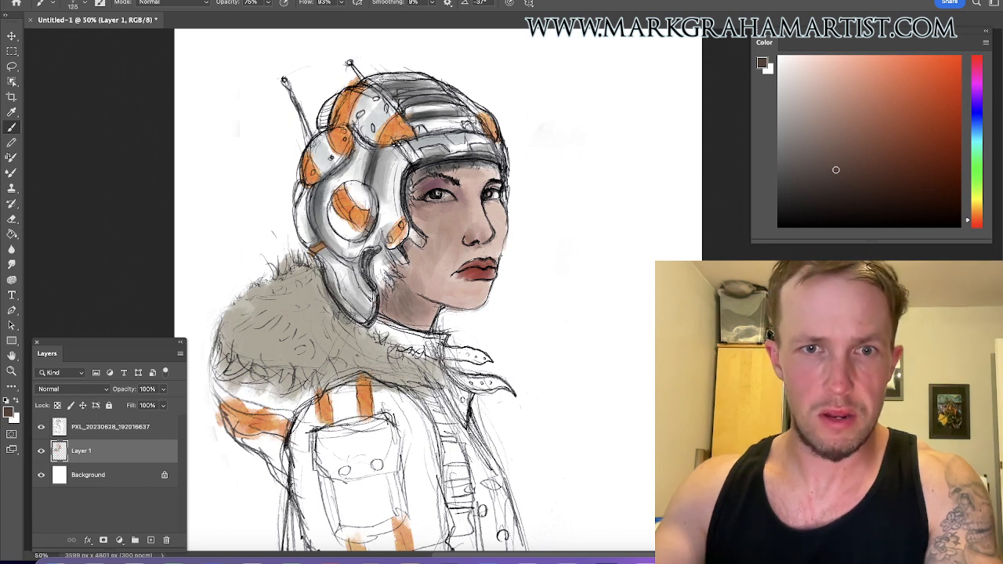
drag(392, 275, 428, 302)
key(bracketright)
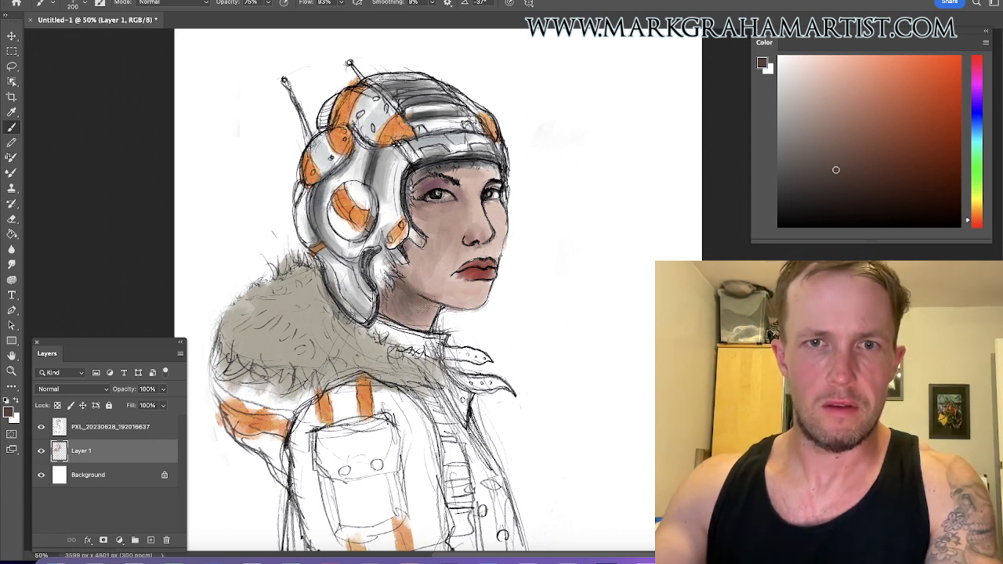
drag(406, 250, 420, 285)
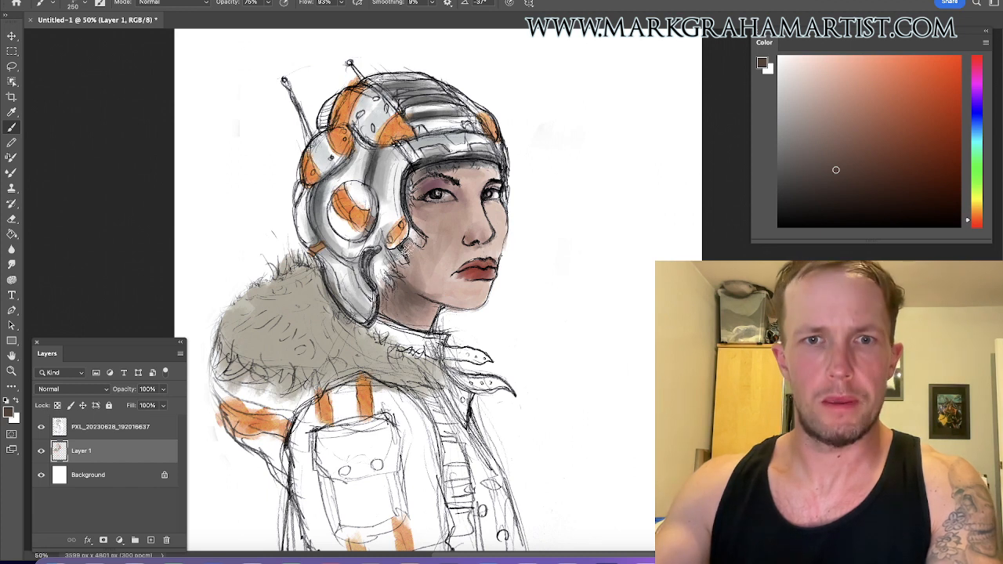
drag(400, 243, 427, 301)
drag(455, 236, 467, 255)
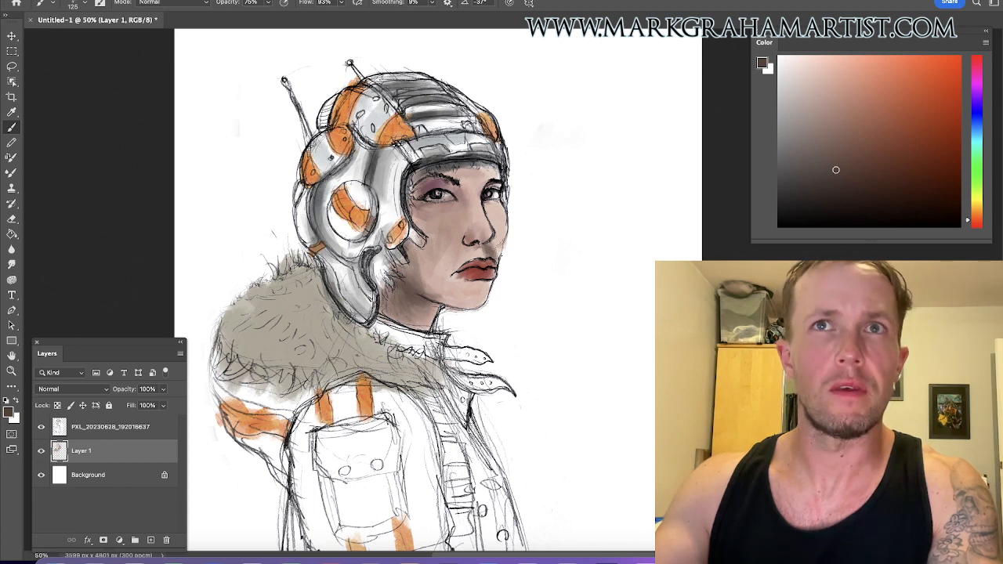
Shade the far cheek beside the nose with a warmer dark brown, and undo the stray stroke outside the figure.
drag(836, 167, 851, 169)
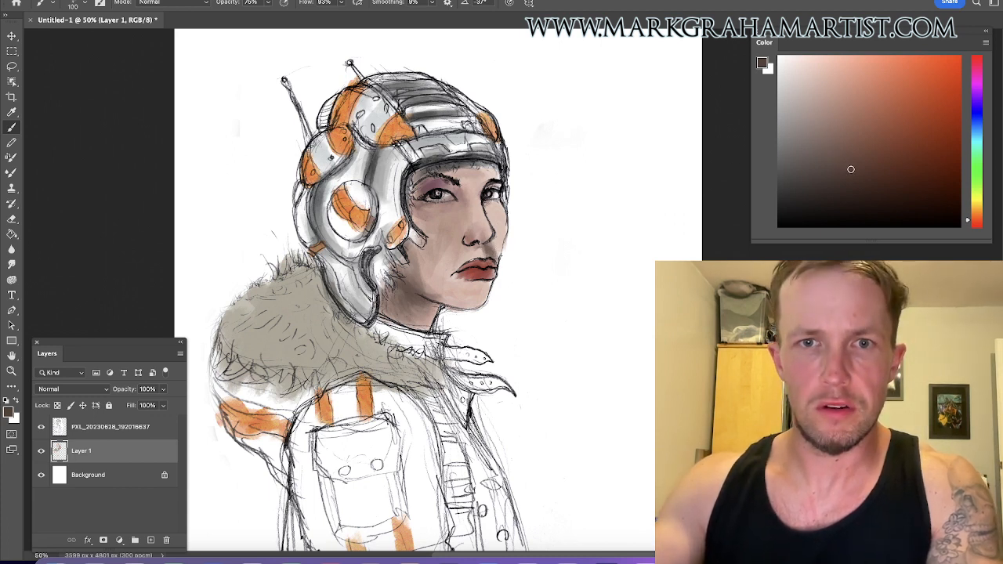
key(bracketright)
mouse_move(497, 230)
mouse_down()
mouse_move(499, 254)
mouse_move(500, 237)
mouse_up()
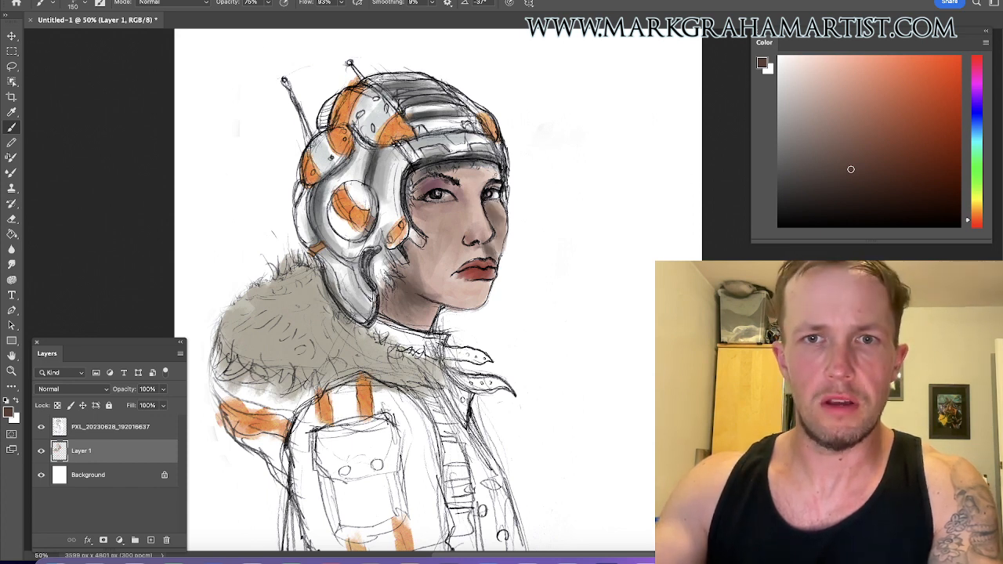
key(bracketright)
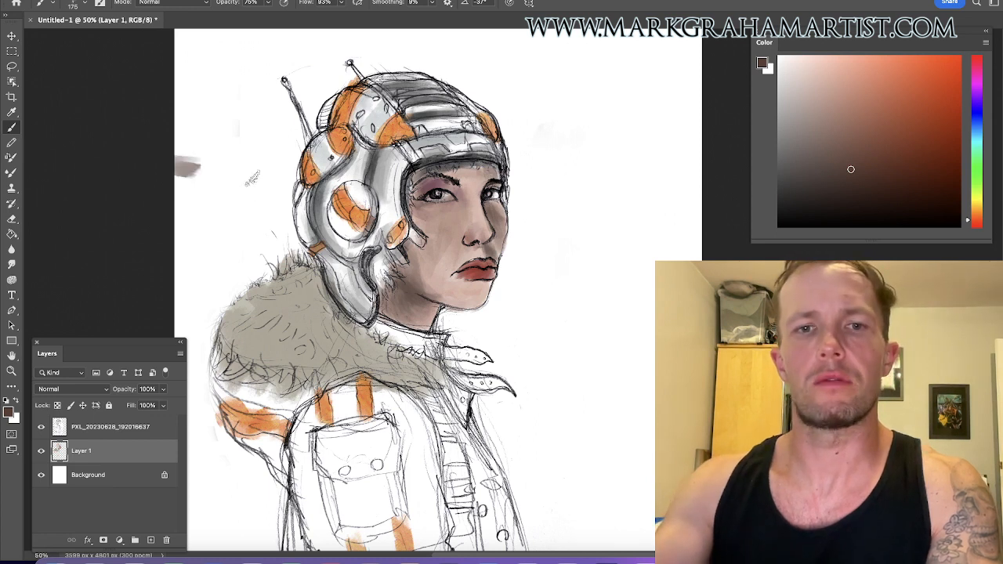
drag(250, 178, 482, 207)
key(ctrl+z)
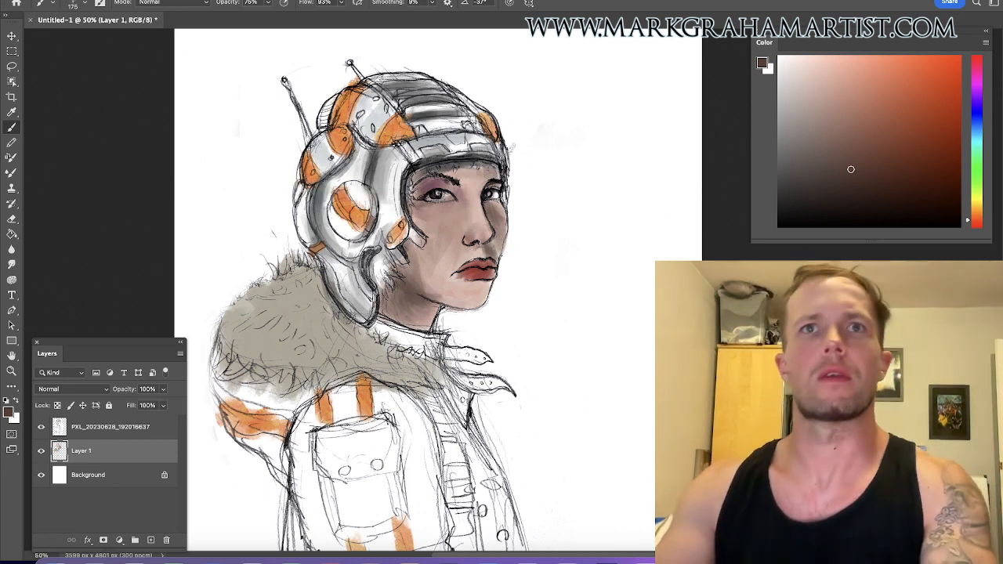
Sample the cheek's skin tone, lighten it to pale pink and paint highlights on the near cheek and around the mouth.
alt+click(437, 254)
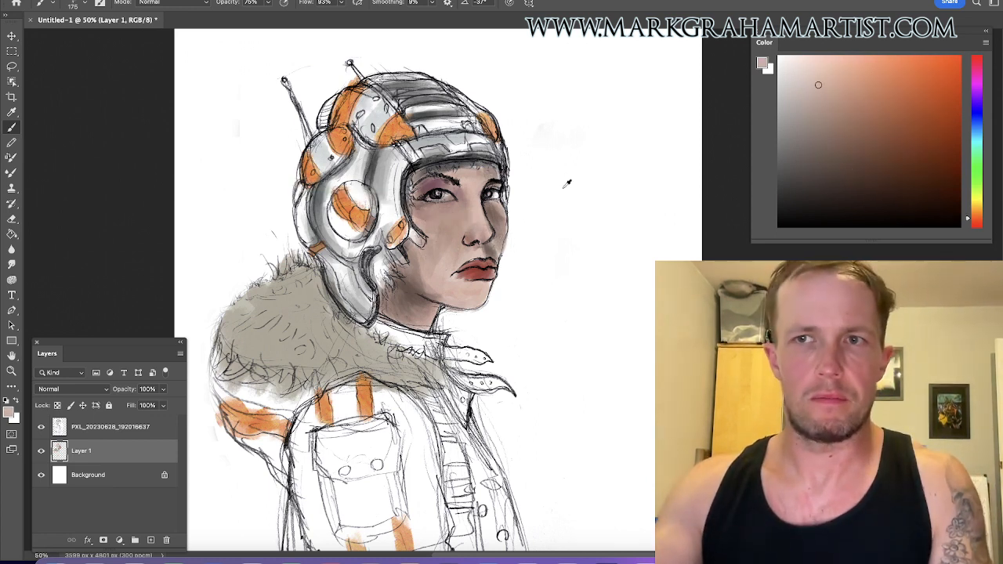
click(977, 227)
key(bracketleft)
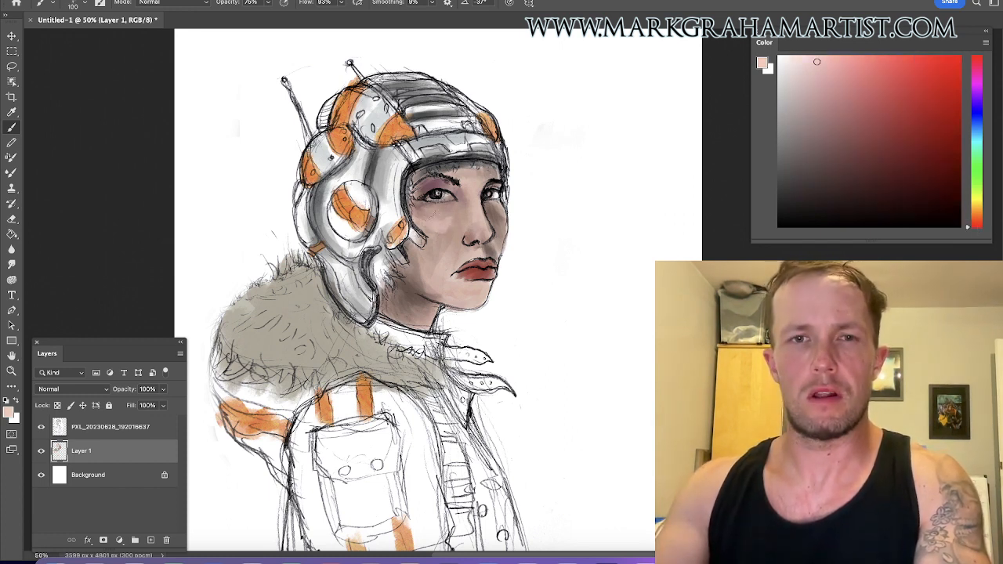
key(bracketright)
key(bracketright)
key(bracketright)
mouse_move(424, 227)
mouse_down()
mouse_move(443, 239)
mouse_move(453, 210)
mouse_up()
key(bracketleft)
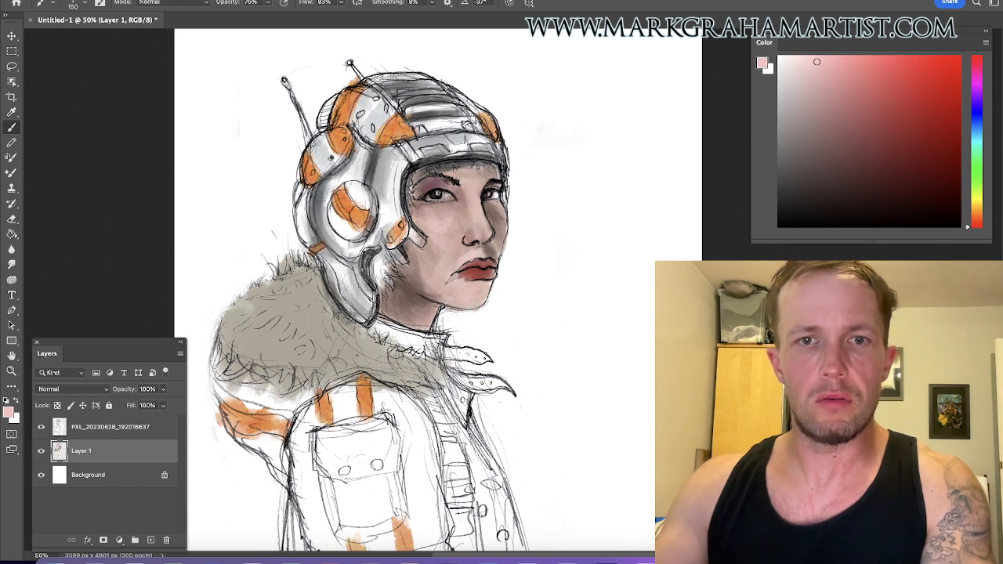
key(bracketright)
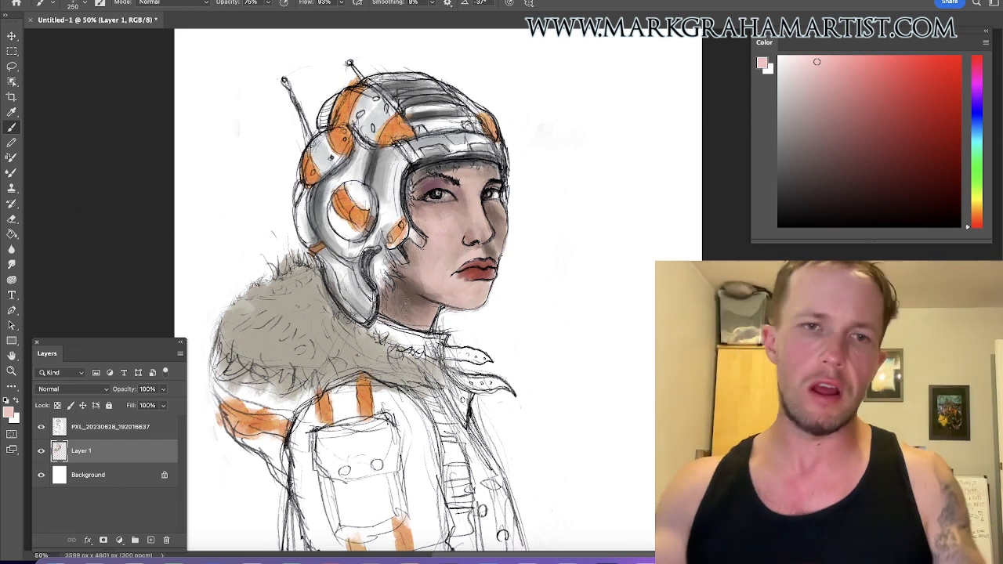
Sample the fur collar's tone, switch to a darker warm brown and paint shadow tufts across the middle of the fur.
alt+click(303, 305)
drag(808, 131, 834, 151)
drag(995, 227, 978, 215)
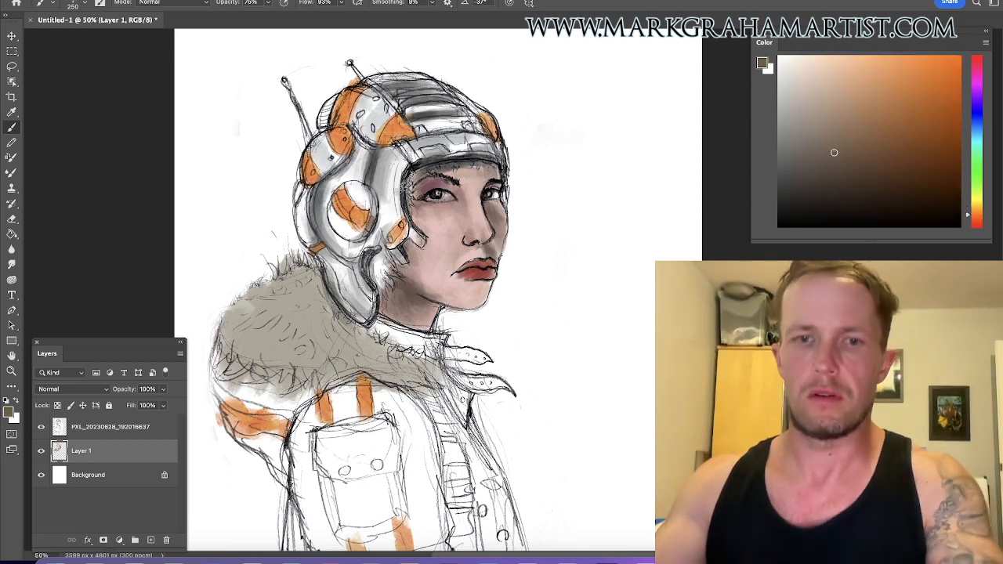
drag(286, 321, 255, 343)
mouse_move(275, 301)
mouse_down()
mouse_move(263, 347)
mouse_move(241, 342)
mouse_move(230, 371)
mouse_up()
mouse_move(259, 348)
mouse_down()
mouse_move(256, 364)
mouse_move(276, 374)
mouse_up()
key(bracketleft)
drag(284, 343, 280, 362)
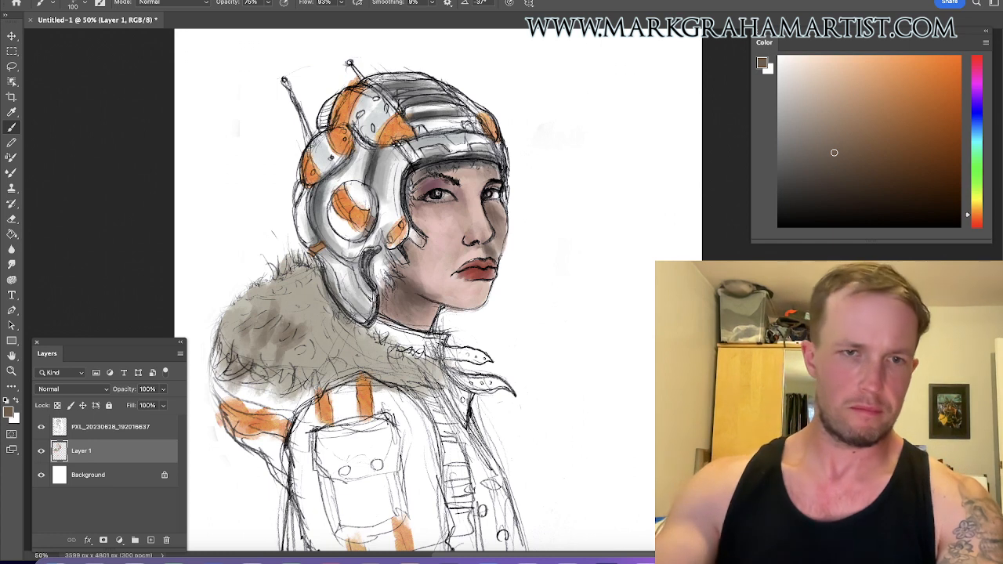
Extend the brown shading toward the fur's front and up along its upper edge near the helmet.
drag(330, 341, 317, 369)
key(bracketright)
mouse_move(312, 276)
mouse_down()
mouse_move(263, 302)
mouse_move(259, 320)
mouse_up()
drag(315, 285, 320, 341)
Choose a darker reddish brown and shade the lower front part of the fur collar with a larger brush.
drag(854, 178, 845, 182)
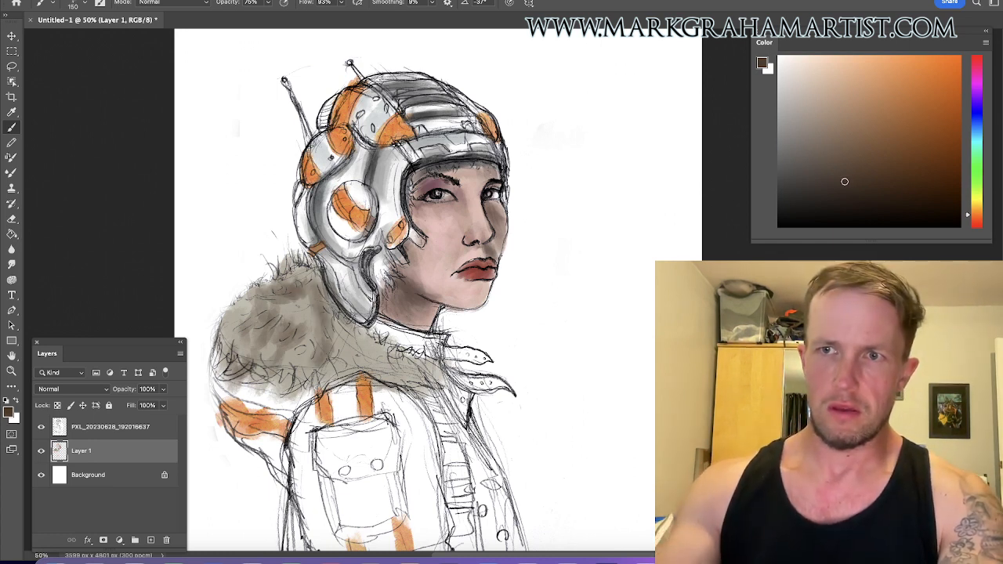
click(976, 223)
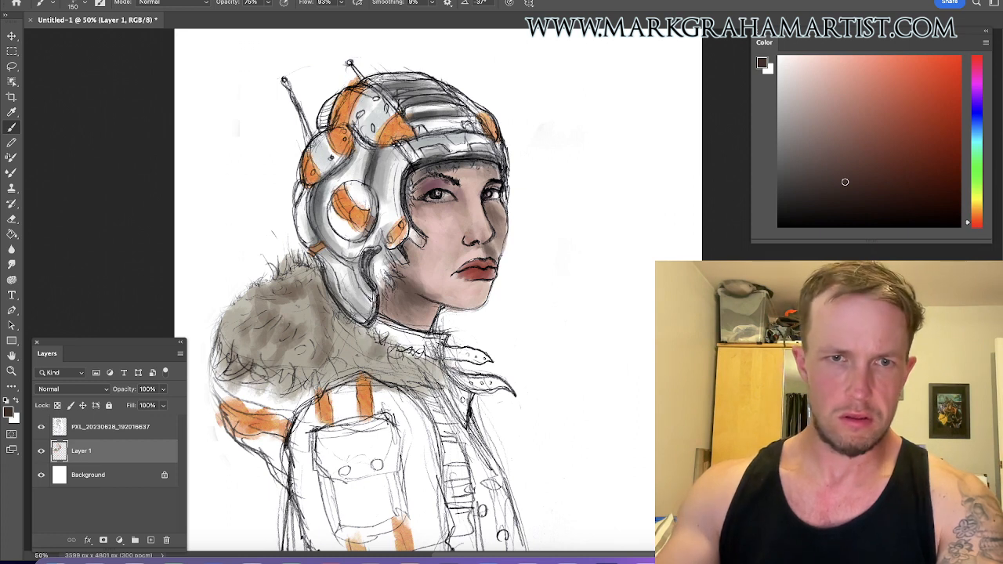
key(bracketright)
key(bracketright)
drag(345, 345, 318, 384)
drag(314, 349, 298, 396)
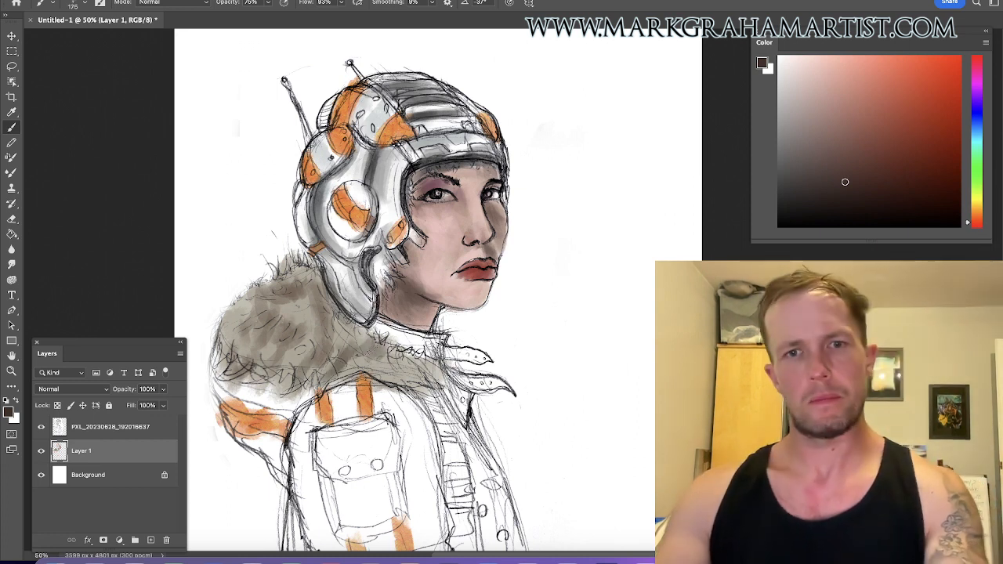
drag(357, 375, 378, 243)
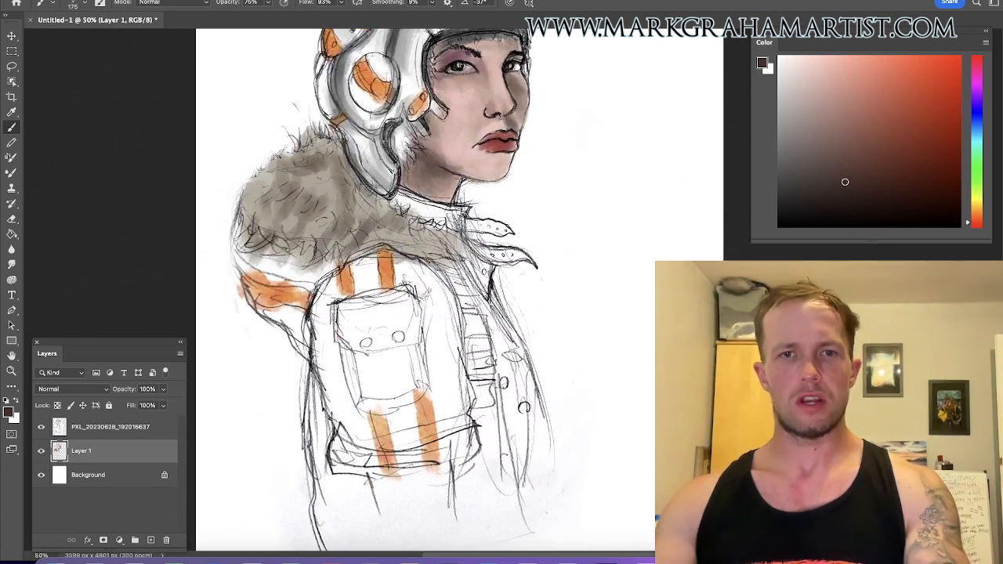
drag(445, 314, 436, 398)
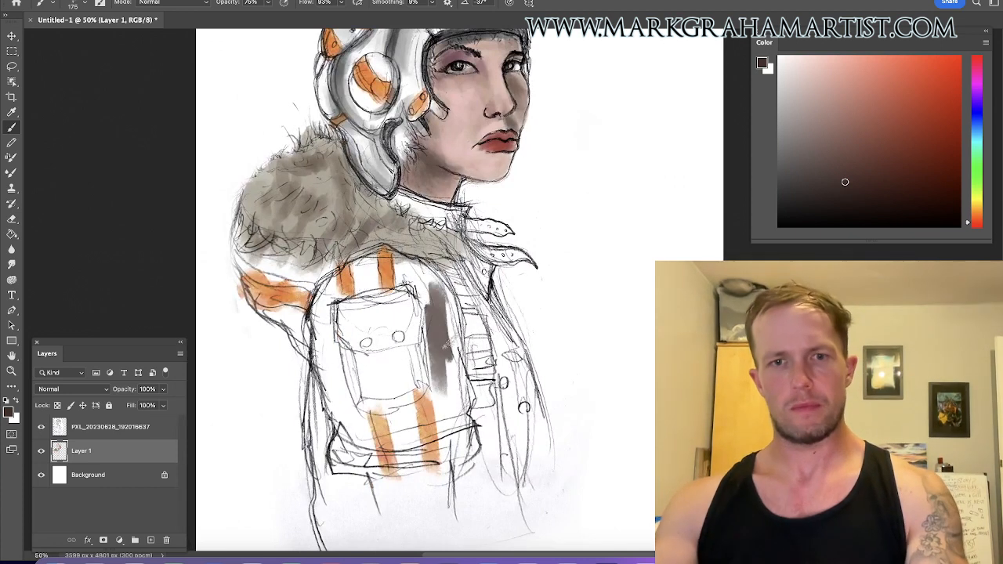
key(ctrl+z)
Choose a dark navy blue and block in the near sleeve, its pocket and the jacket's back below the fur.
click(972, 123)
click(869, 182)
drag(447, 297, 442, 428)
mouse_move(430, 353)
mouse_down()
mouse_move(428, 286)
mouse_move(396, 361)
mouse_move(345, 384)
mouse_move(325, 286)
mouse_move(309, 427)
mouse_up()
mouse_move(283, 304)
mouse_down()
mouse_move(302, 317)
mouse_move(311, 358)
mouse_move(280, 314)
mouse_move(312, 326)
mouse_move(329, 271)
mouse_move(330, 282)
mouse_move(270, 279)
mouse_move(239, 263)
mouse_up()
Fill the shoulder area around the orange stripes with navy using a smaller brush.
key(bracketleft)
key(bracketleft)
key(bracketleft)
key(bracketleft)
key(bracketright)
mouse_move(298, 271)
mouse_down()
mouse_move(255, 250)
mouse_move(305, 251)
mouse_move(302, 259)
mouse_move(235, 227)
mouse_move(372, 274)
mouse_move(376, 286)
mouse_up()
Enlarge the brush and carry the navy from the shoulder up to the jacket's neck collar.
key(bracketright)
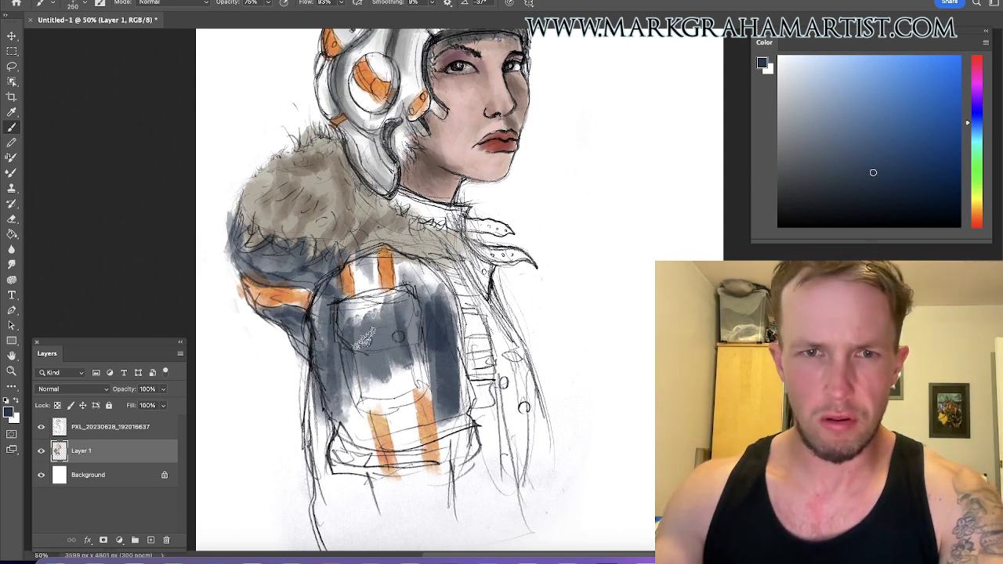
key(bracketright)
key(bracketright)
mouse_move(368, 259)
mouse_down()
mouse_move(364, 329)
mouse_move(353, 305)
mouse_move(376, 277)
mouse_move(414, 281)
mouse_move(408, 267)
mouse_move(451, 353)
mouse_move(376, 368)
mouse_move(313, 508)
mouse_move(353, 447)
mouse_move(330, 549)
mouse_move(368, 298)
mouse_move(337, 408)
mouse_move(408, 267)
mouse_move(424, 439)
mouse_move(368, 353)
mouse_move(407, 439)
mouse_move(463, 369)
mouse_move(494, 259)
mouse_move(510, 392)
mouse_move(518, 258)
mouse_move(498, 353)
mouse_move(407, 439)
mouse_move(486, 219)
mouse_move(454, 338)
mouse_move(478, 180)
mouse_up()
Block in the jacket's chest, front edge and lower body with broad navy strokes, varying the brush size.
key(bracketright)
scroll(423, 313, down, 3)
key(bracketright)
key(bracketright)
key(bracketright)
key(bracketright)
key(bracketright)
key(bracketleft)
key(bracketleft)
key(bracketleft)
key(bracketleft)
key(bracketleft)
key(bracketleft)
mouse_move(396, 110)
mouse_down()
mouse_move(451, 102)
mouse_move(431, 181)
mouse_move(457, 167)
mouse_move(481, 188)
mouse_move(488, 233)
mouse_move(497, 225)
mouse_move(500, 298)
mouse_move(505, 243)
mouse_move(513, 267)
mouse_move(512, 345)
mouse_move(517, 269)
mouse_move(533, 408)
mouse_up()
key(bracketright)
key(bracketright)
key(bracketright)
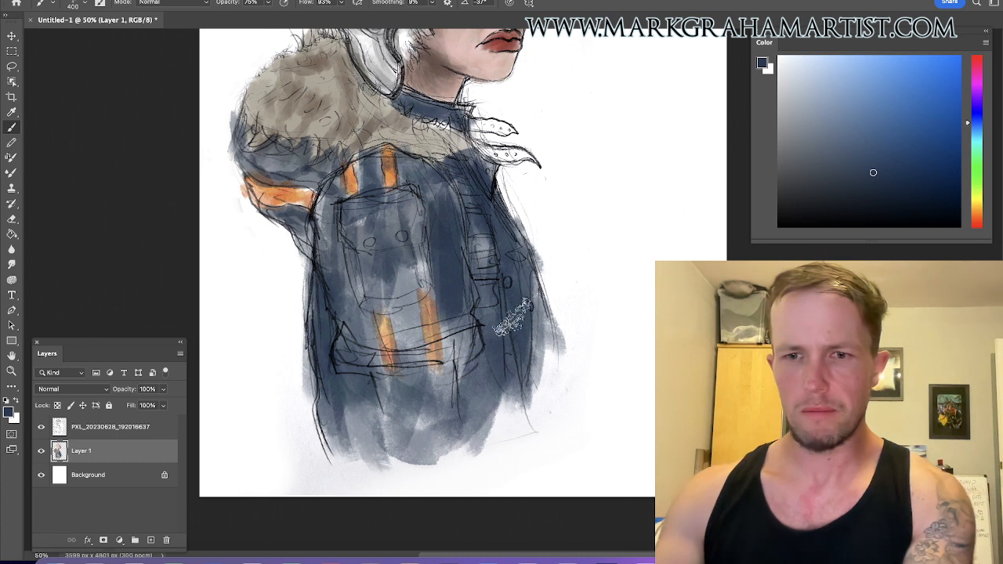
Switch to OBS to check the recording, return to the Photoshop painting and restore its hidden panels.
click(627, 541)
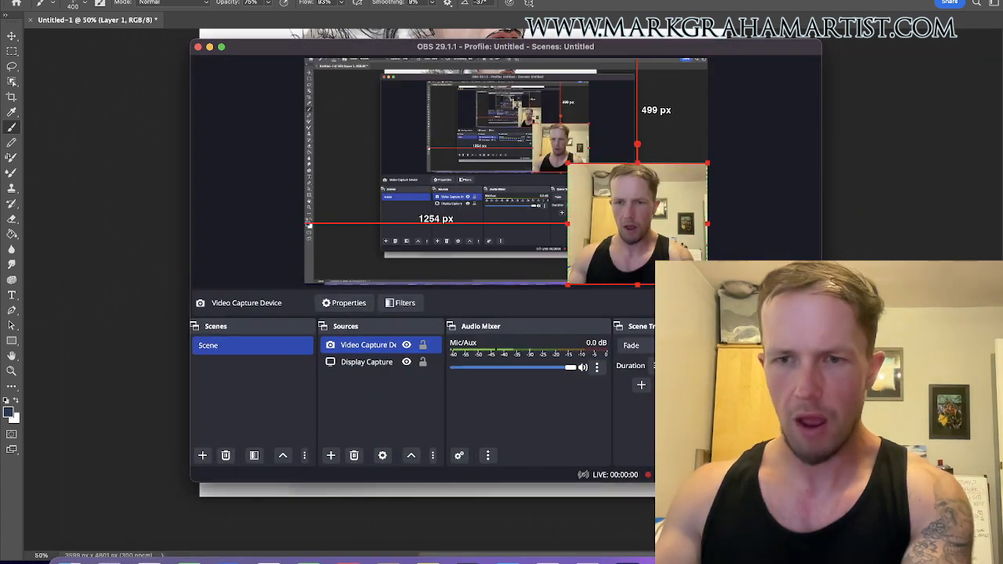
click(210, 47)
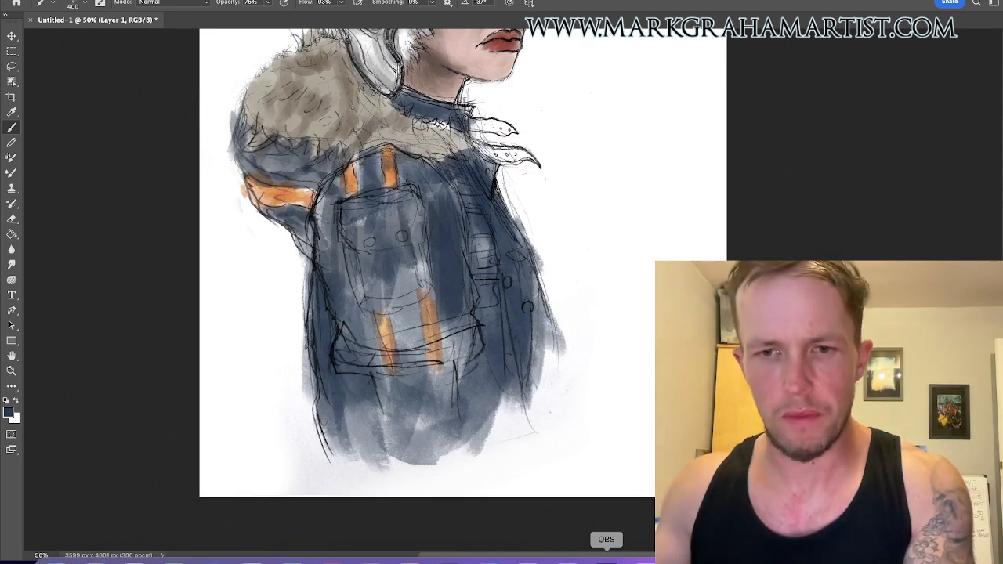
click(615, 557)
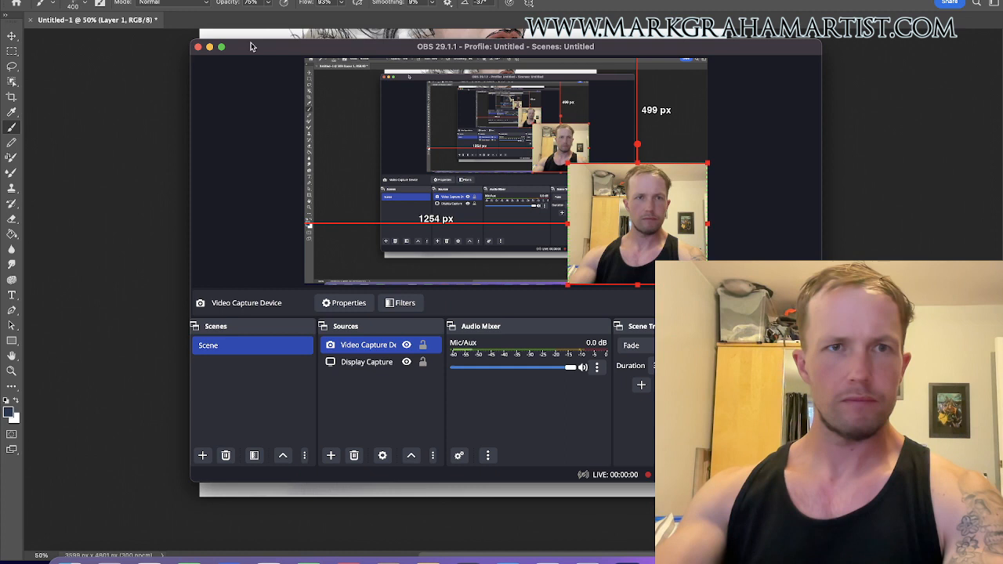
click(210, 48)
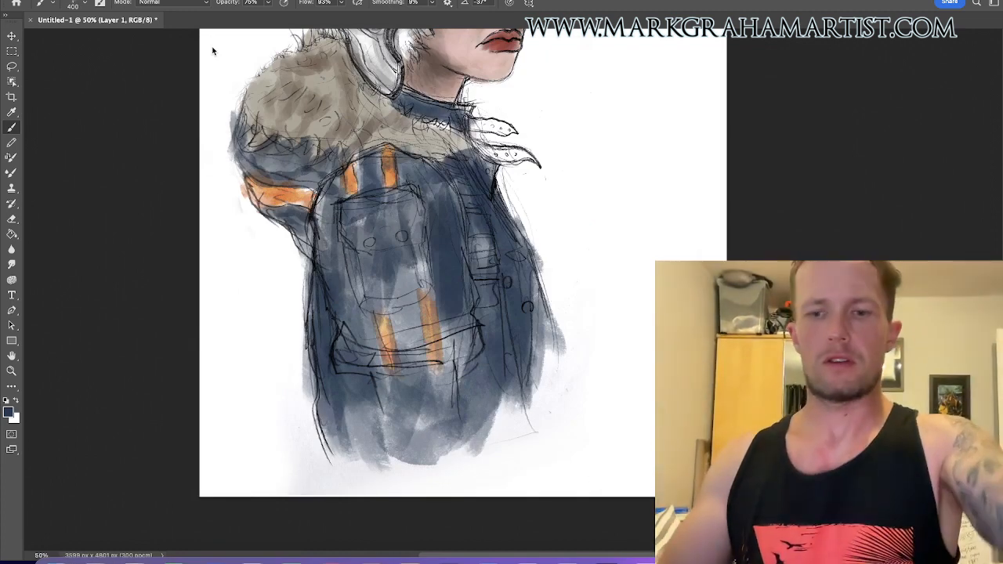
key(shift+Tab)
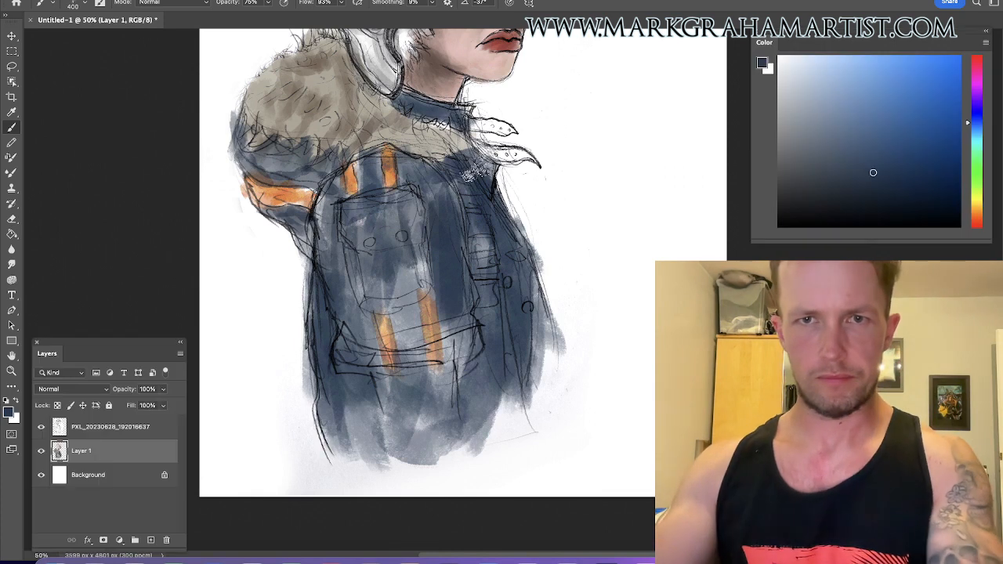
Paint the two collar straps navy, and deepen the shadows at the jacket's lower back with a near-black blue.
key([)
drag(479, 149, 524, 156)
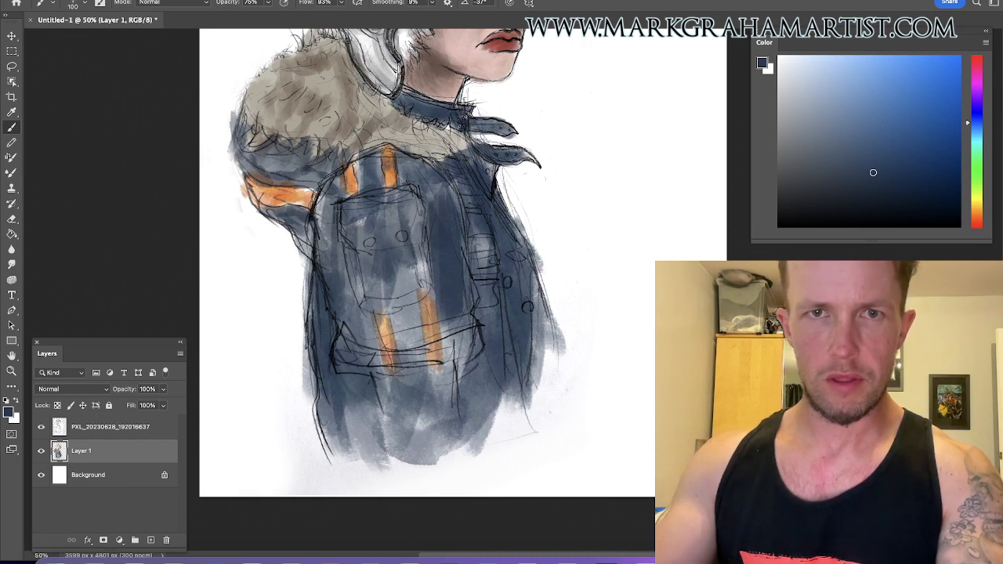
alt+click(402, 221)
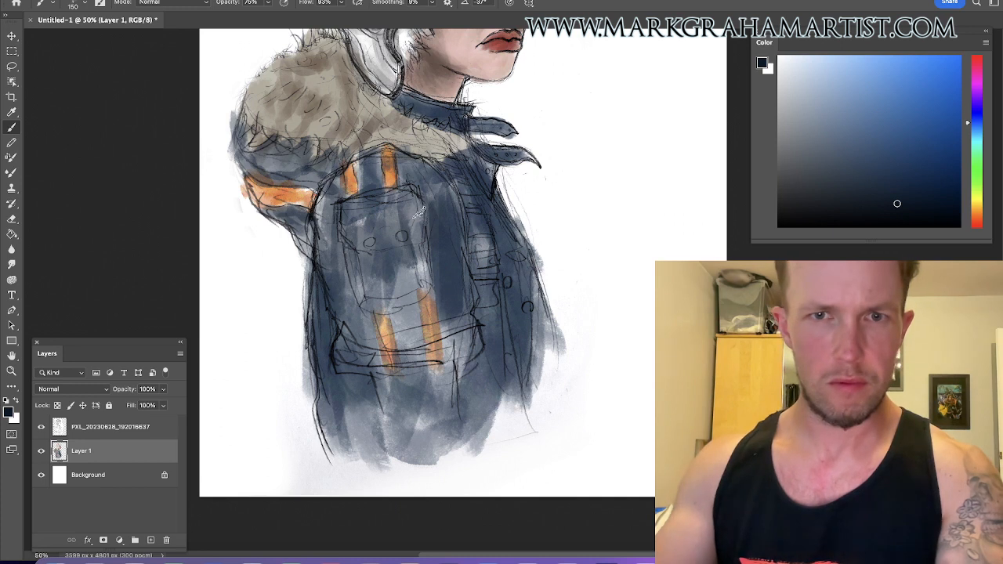
mouse_move(339, 336)
mouse_down()
mouse_move(325, 305)
mouse_move(322, 376)
mouse_move(345, 394)
mouse_move(370, 468)
mouse_move(337, 408)
mouse_move(392, 416)
mouse_move(347, 323)
mouse_up()
Sample the face's pale skin tone and paint the bare forearm below the sleeve cuff.
alt+click(467, 60)
mouse_move(384, 419)
mouse_down()
mouse_move(393, 392)
mouse_move(397, 408)
mouse_move(416, 388)
mouse_move(397, 385)
mouse_move(444, 372)
mouse_move(443, 417)
mouse_move(436, 395)
mouse_move(424, 399)
mouse_move(431, 451)
mouse_move(421, 459)
mouse_move(394, 393)
mouse_move(415, 386)
mouse_move(430, 405)
mouse_move(449, 466)
mouse_move(432, 401)
mouse_move(427, 430)
mouse_move(404, 384)
mouse_up()
key(bracketleft)
key(bracketleft)
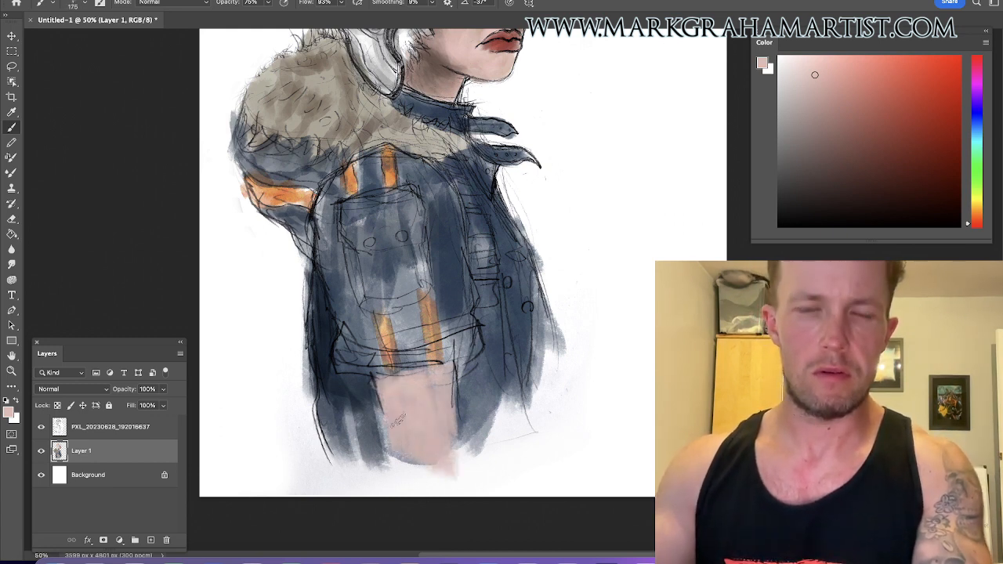
Touch up the sleeve cuff in grey-blue, repaint the jacket's stripes in orange and add orange trim along the neck collar.
alt+click(350, 351)
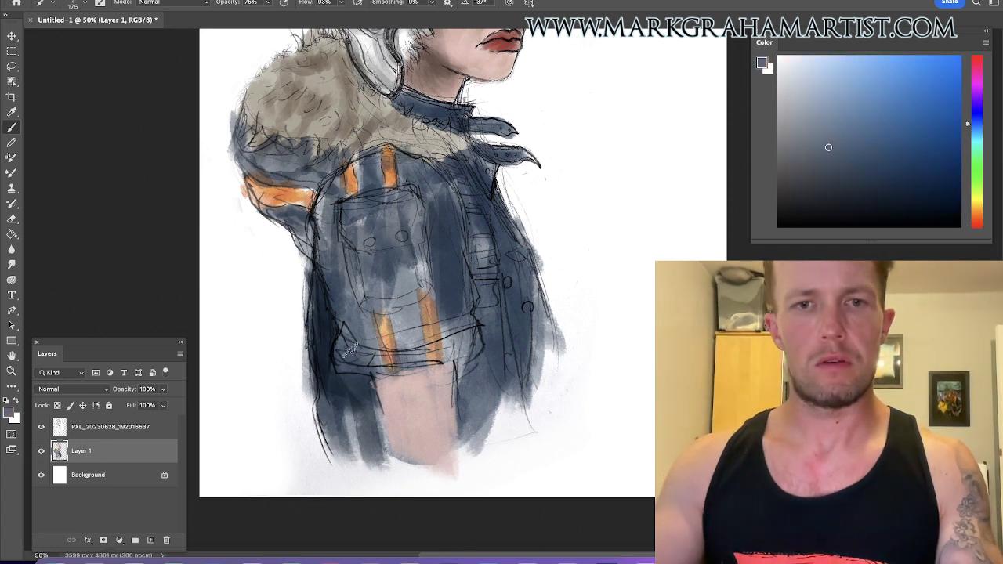
alt+click(389, 333)
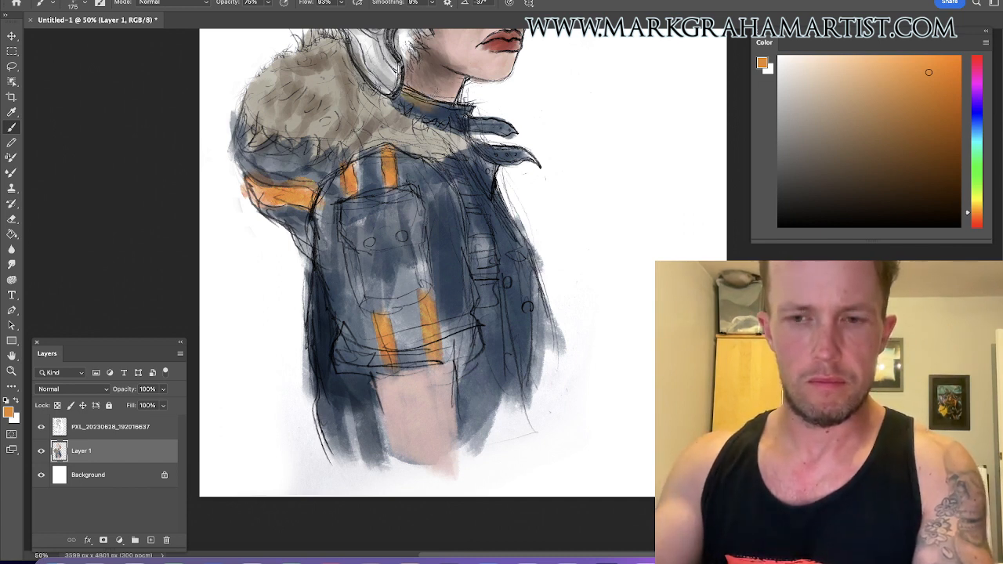
drag(419, 121, 414, 102)
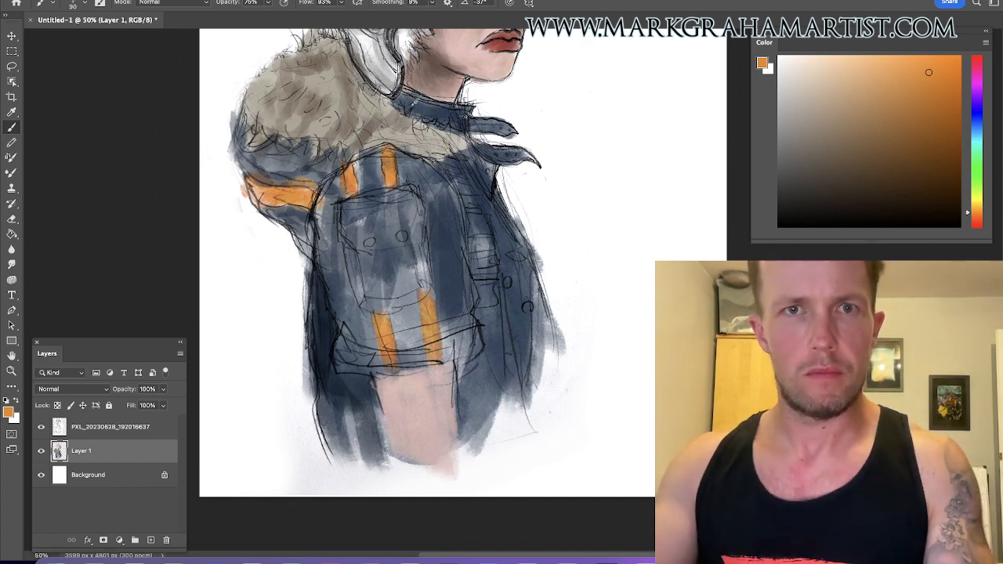
Sample a brown from the fur collar and add darker tuft strokes with a deep brown.
alt+click(378, 120)
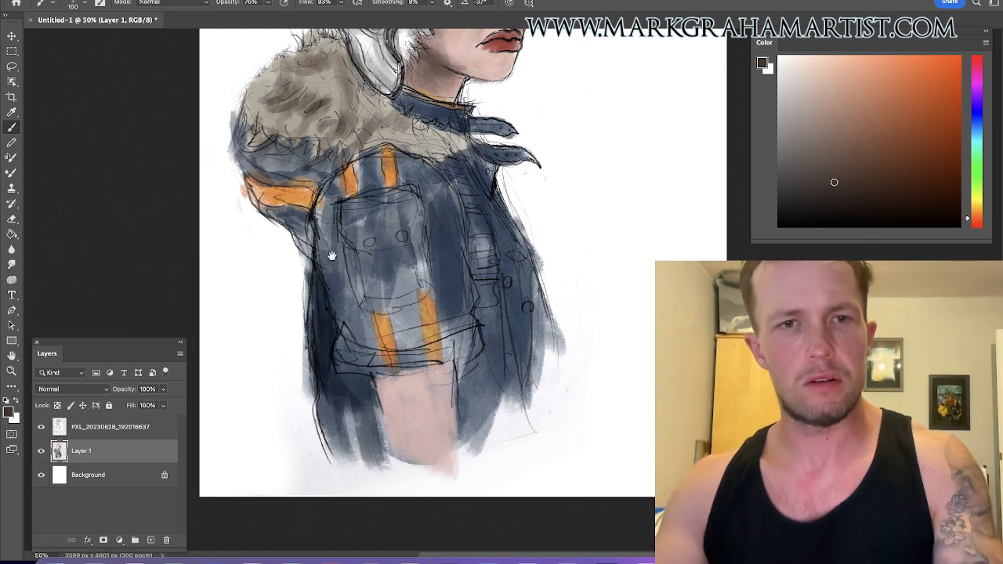
scroll(423, 266, up, 3)
scroll(424, 267, left, 1)
click(88, 475)
mouse_move(375, 284)
mouse_down()
mouse_move(284, 310)
mouse_move(229, 353)
mouse_up()
key(ctrl+z)
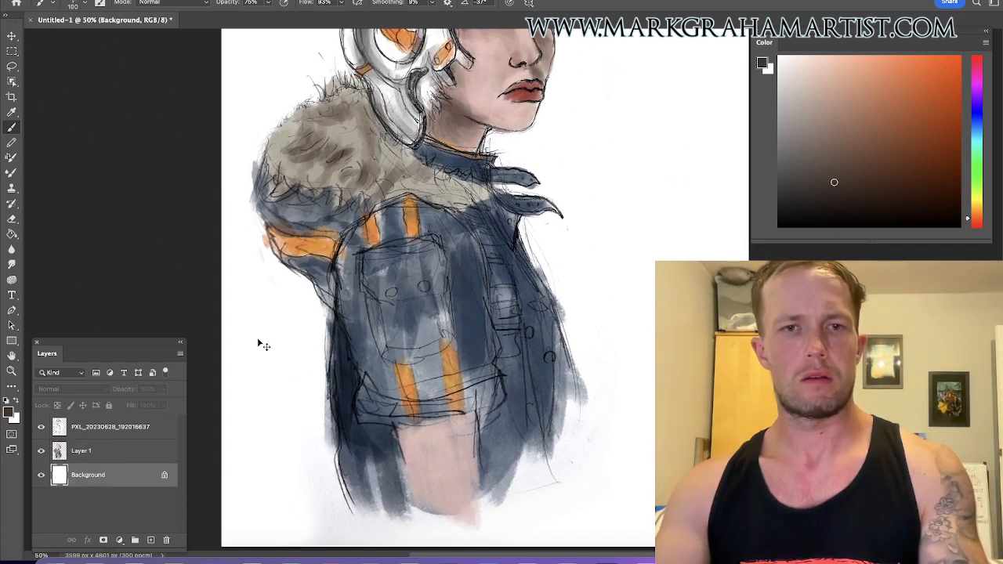
click(118, 459)
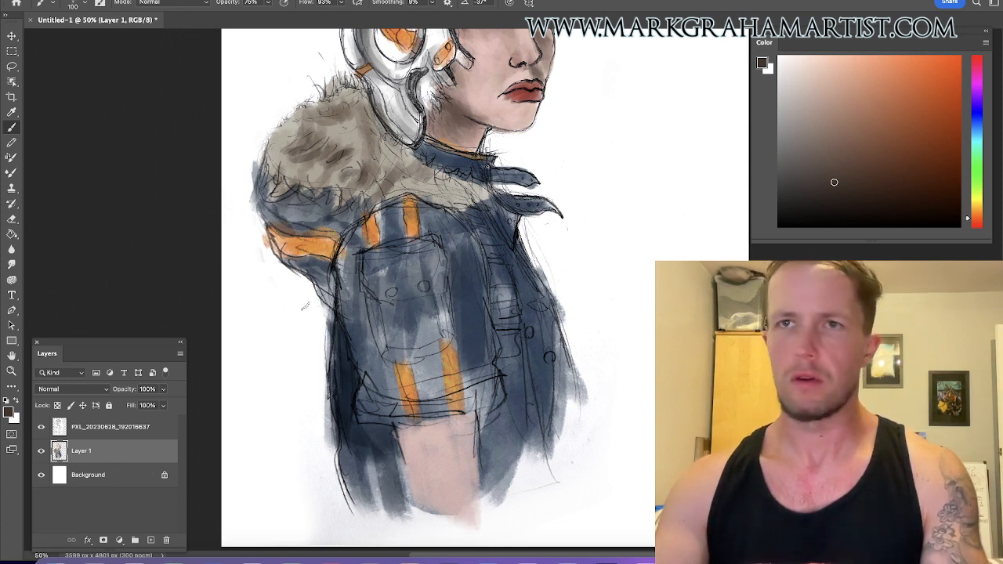
Merge the PXL_20230628_192016637 sketch layer down into Layer 1.
key(ctrl+minus)
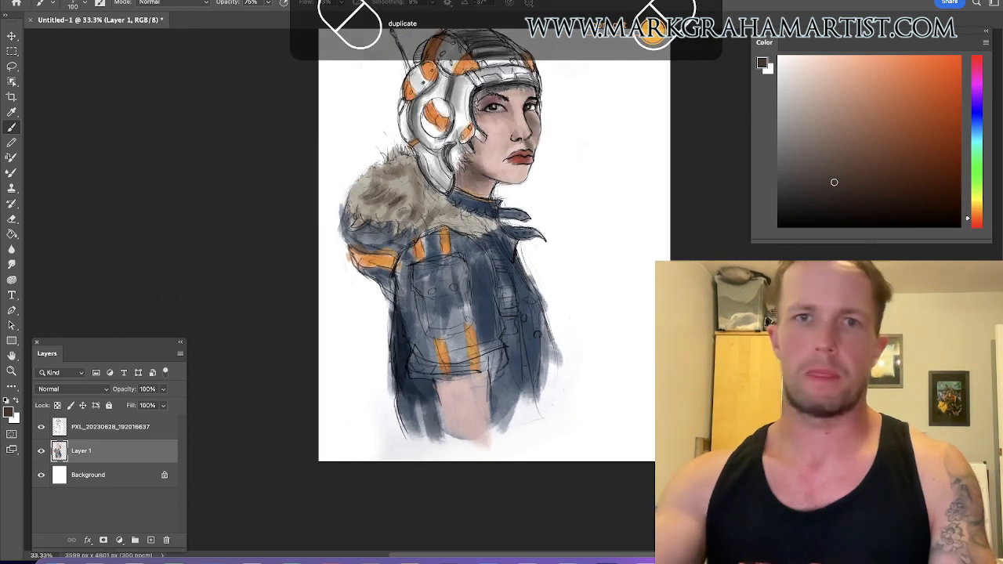
right_click(104, 427)
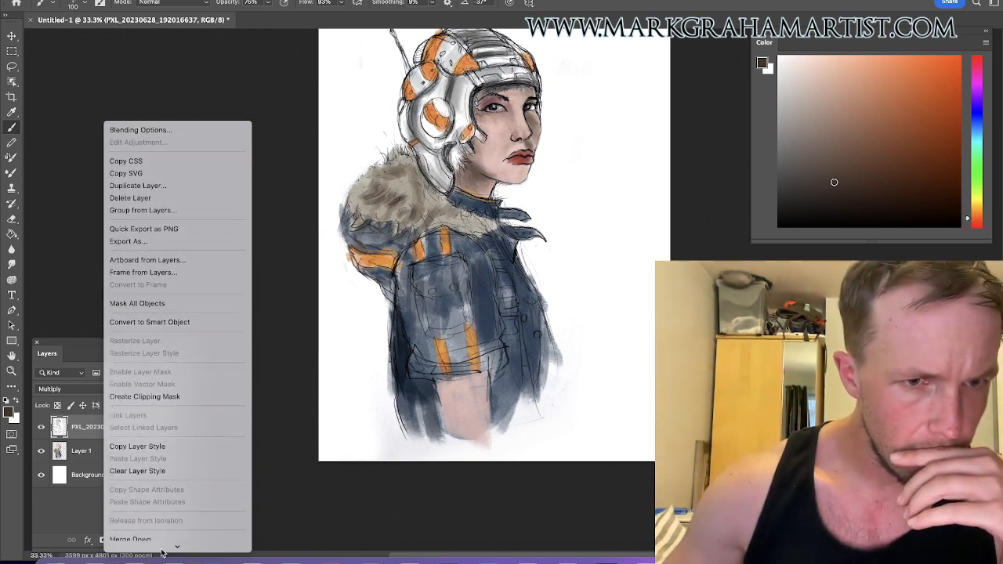
click(168, 429)
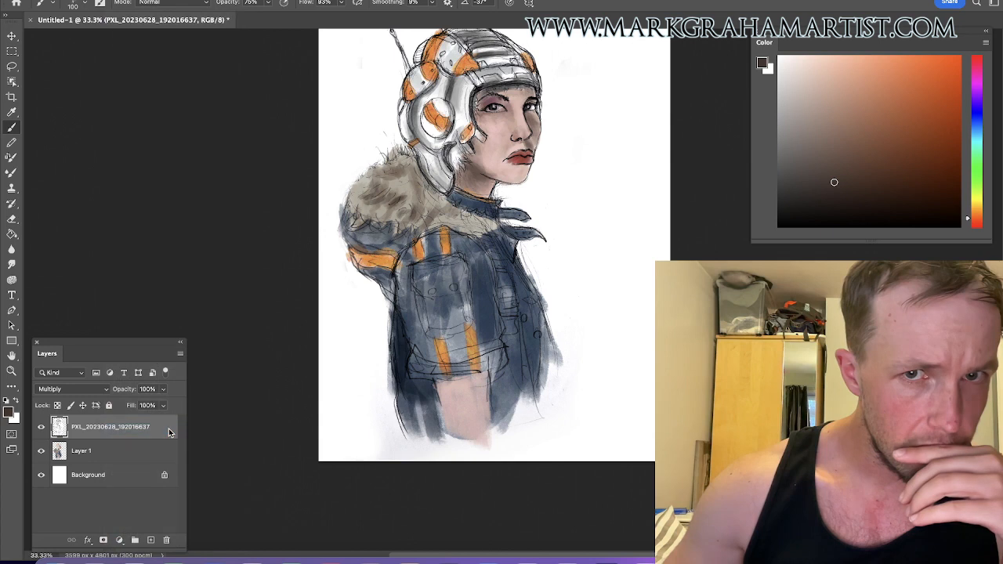
click(41, 428)
click(41, 429)
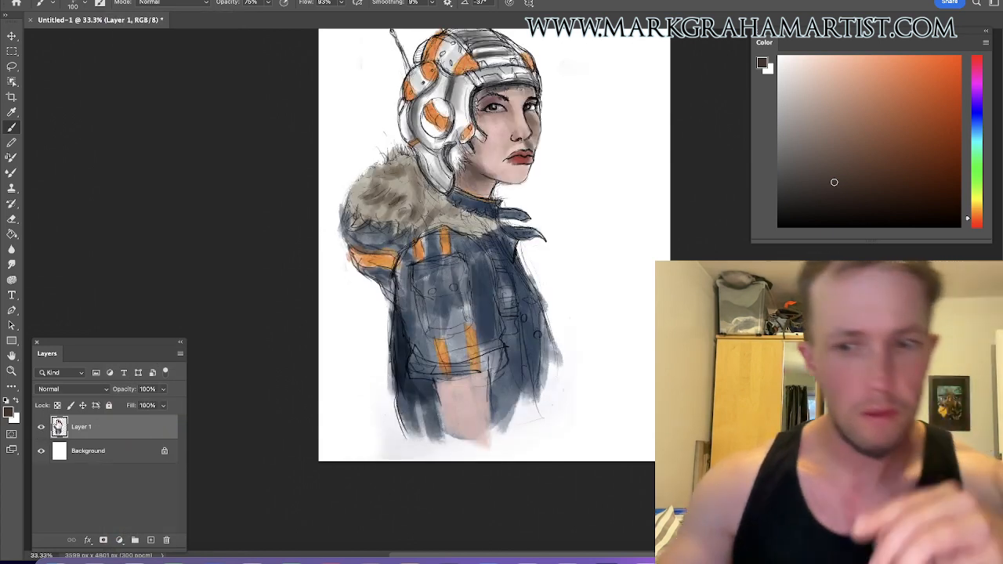
Duplicate Layer 1 within the same document, keeping the suggested name.
right_click(91, 437)
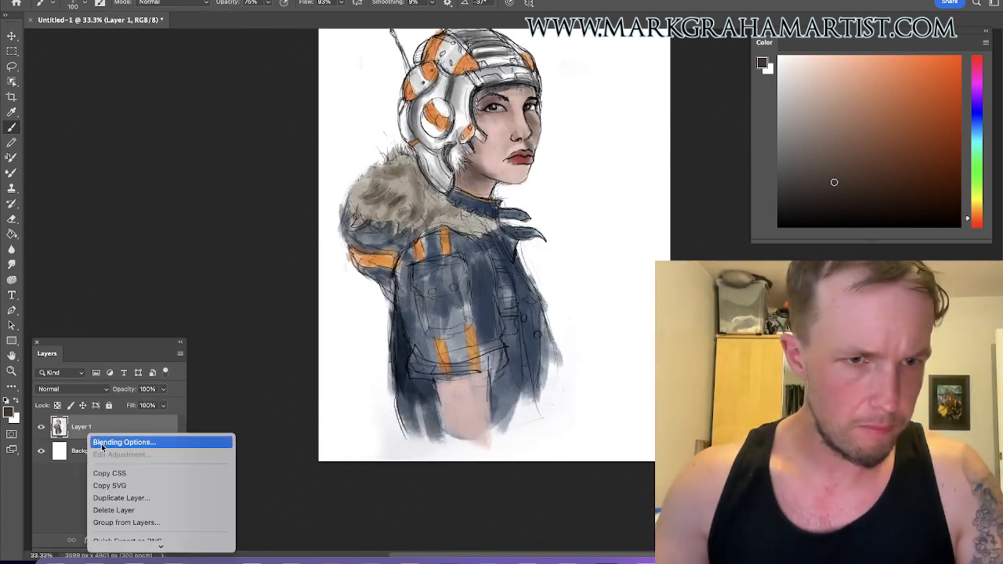
click(118, 499)
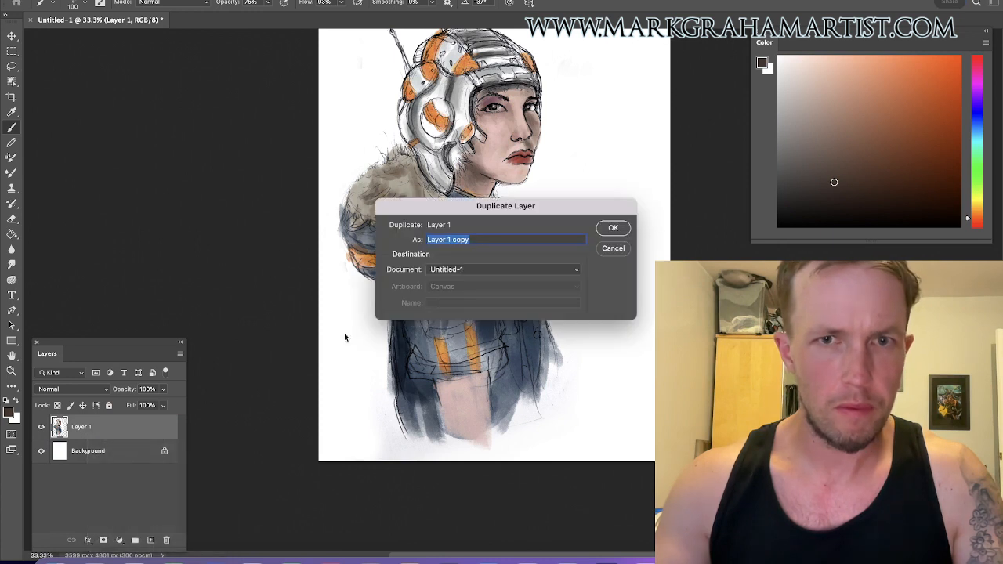
click(613, 228)
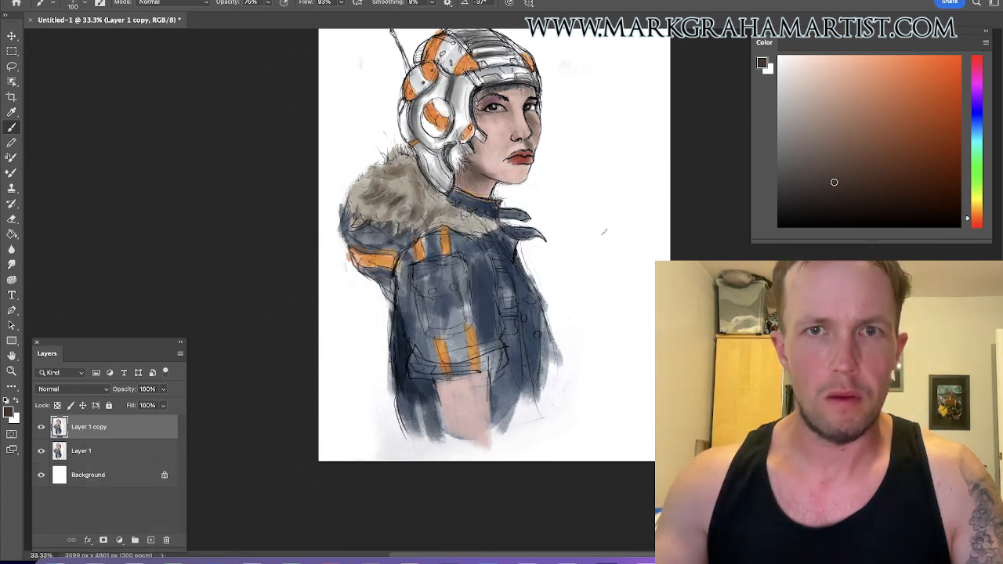
Merge the duplicated layer down into Layer 1.
right_click(128, 426)
scroll(172, 542, down, 5)
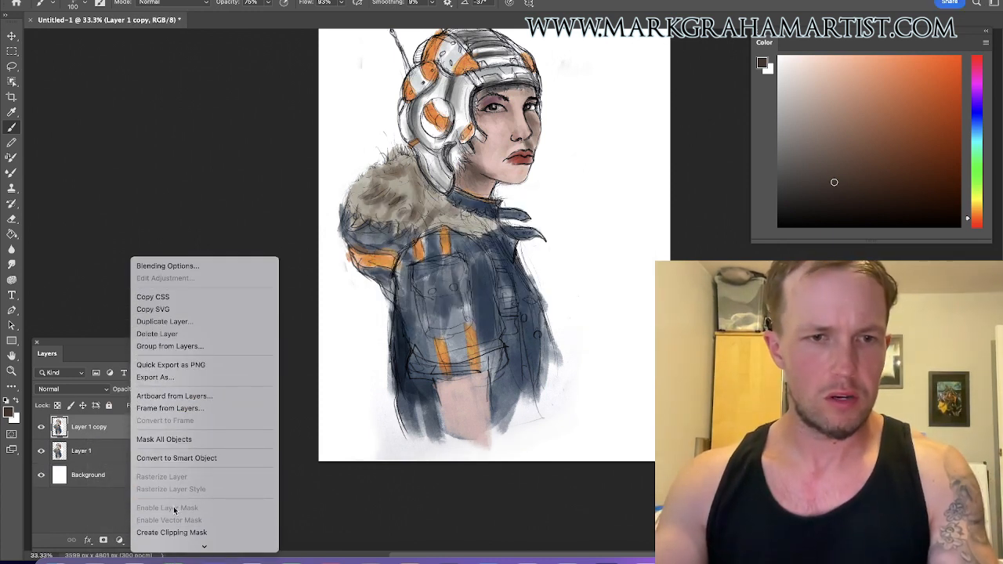
scroll(173, 541, down, 5)
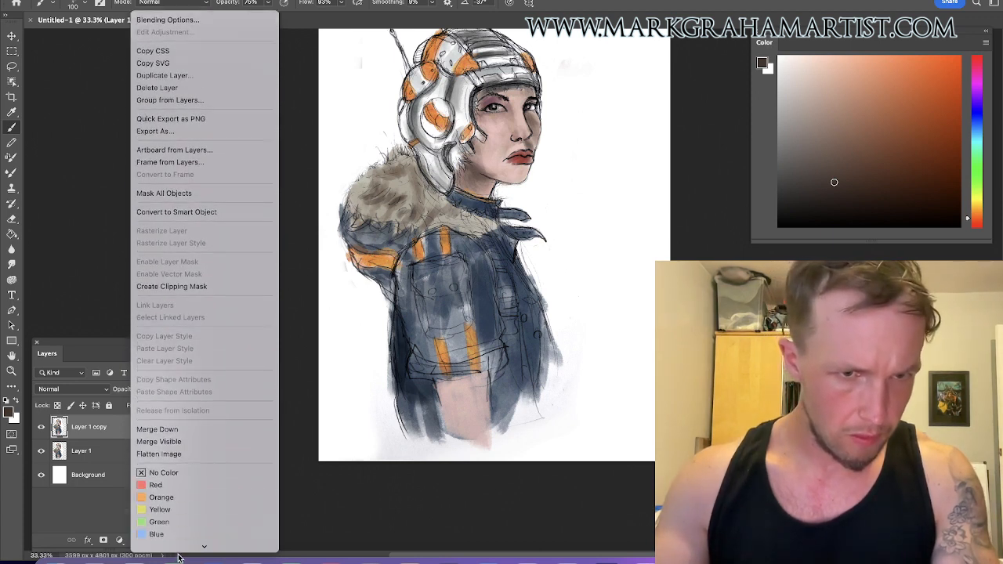
click(180, 420)
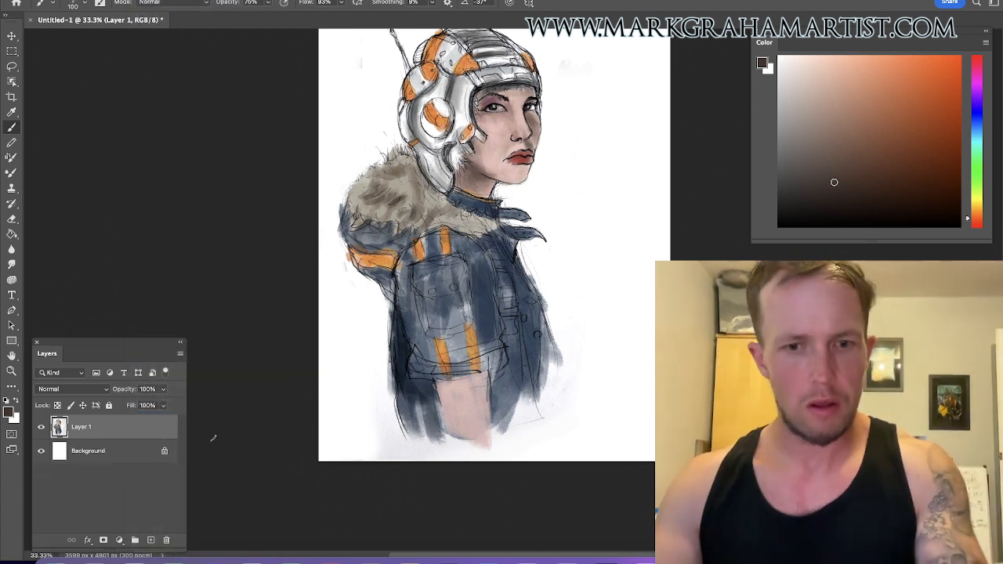
Transform Layer 1, shifting the artwork right on the page, scaling it to 100.94% width and 101.67% height with a slight clockwise rotation.
key(ctrl+t)
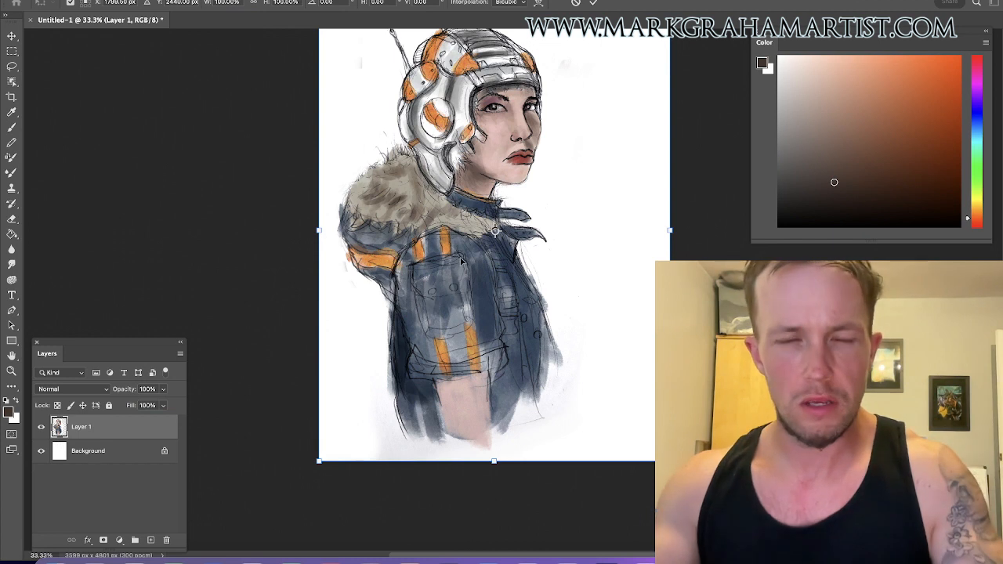
drag(479, 269, 519, 249)
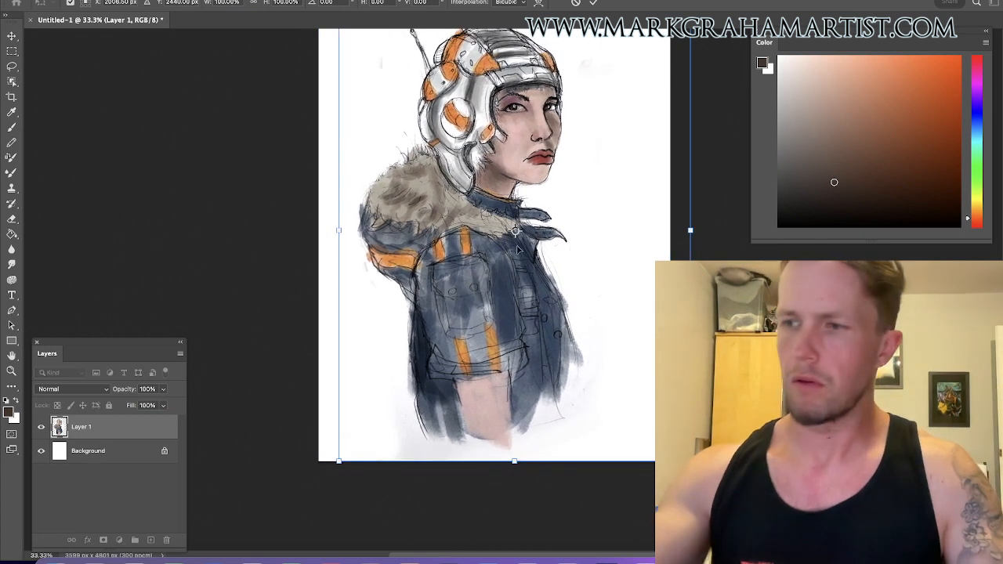
key(ctrl+minus)
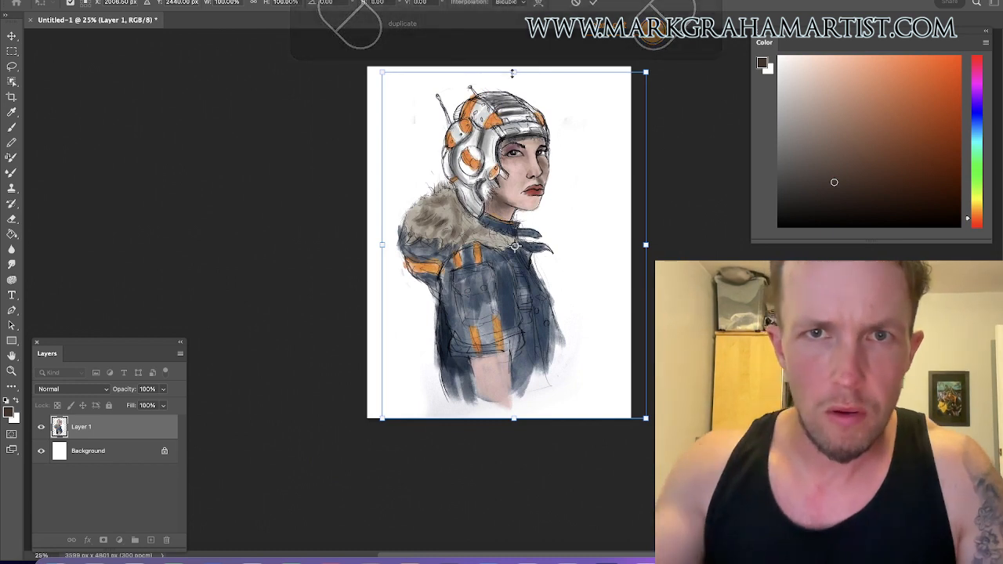
drag(515, 72, 515, 66)
drag(658, 245, 648, 244)
drag(544, 235, 549, 235)
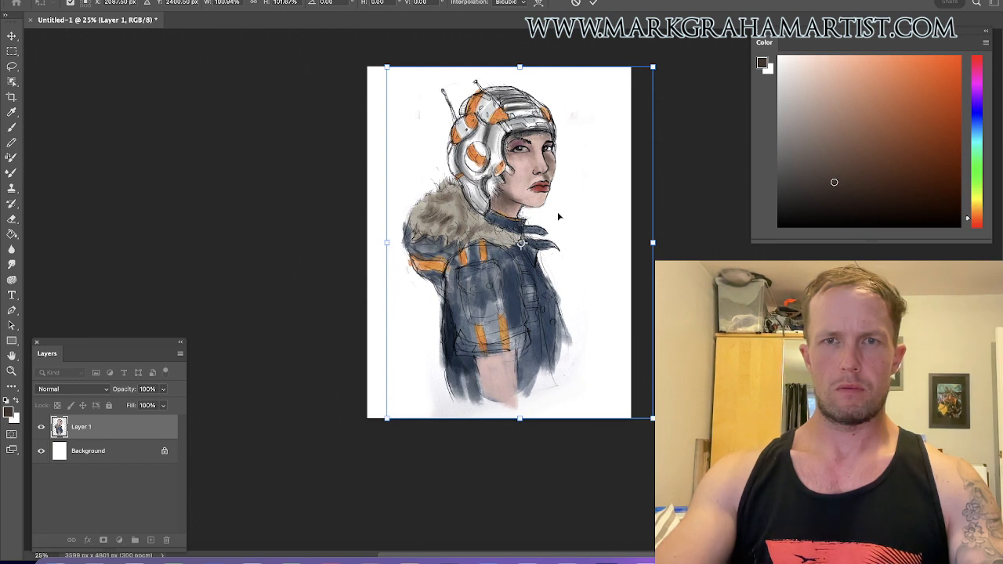
mouse_move(541, 56)
mouse_down()
mouse_move(558, 61)
mouse_move(553, 51)
mouse_up()
key(Escape)
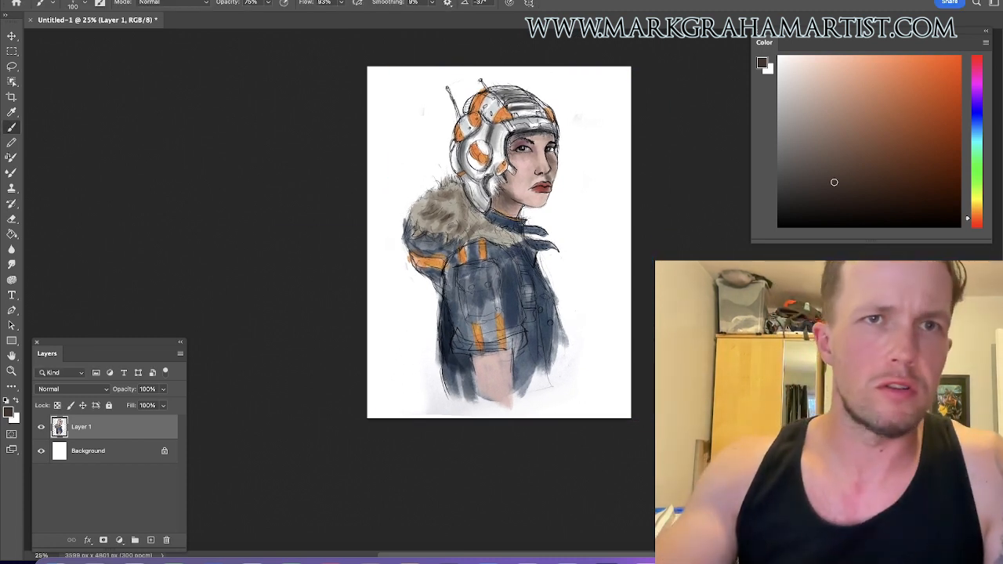
Start the Liquify filter on Layer 1 and narrow the woman's face slightly to a Face Width of -1.
click(271, 0)
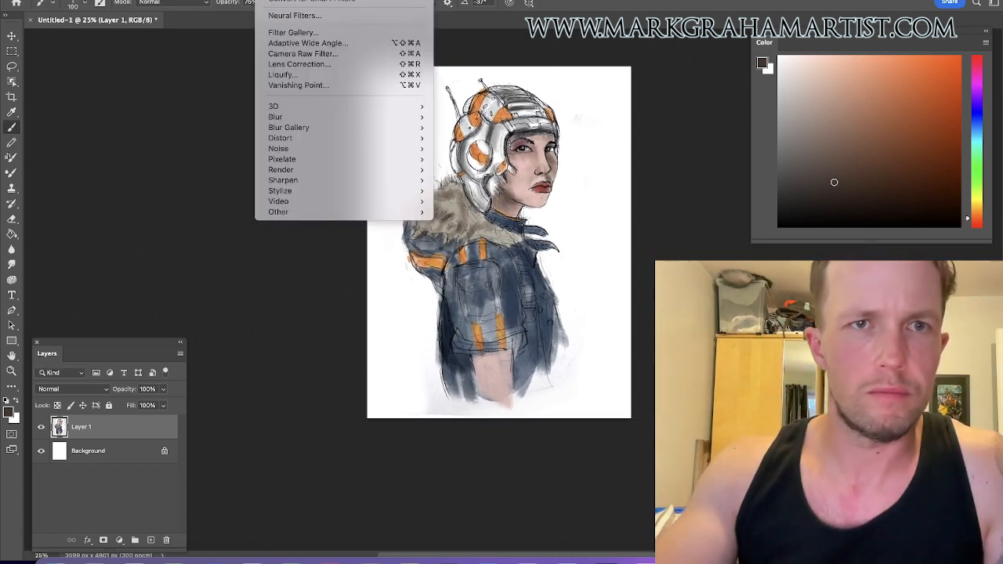
click(301, 75)
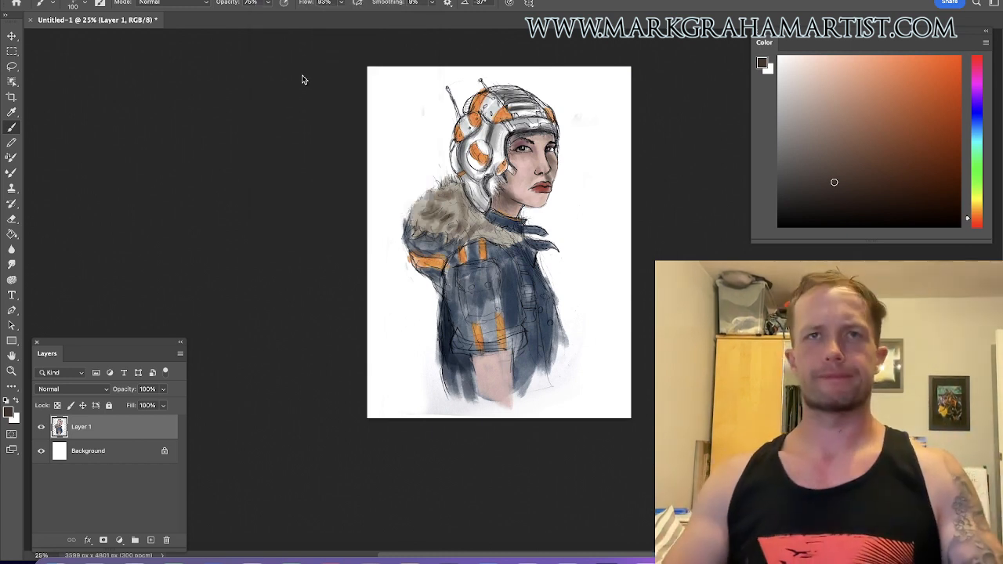
key(ctrl+plus)
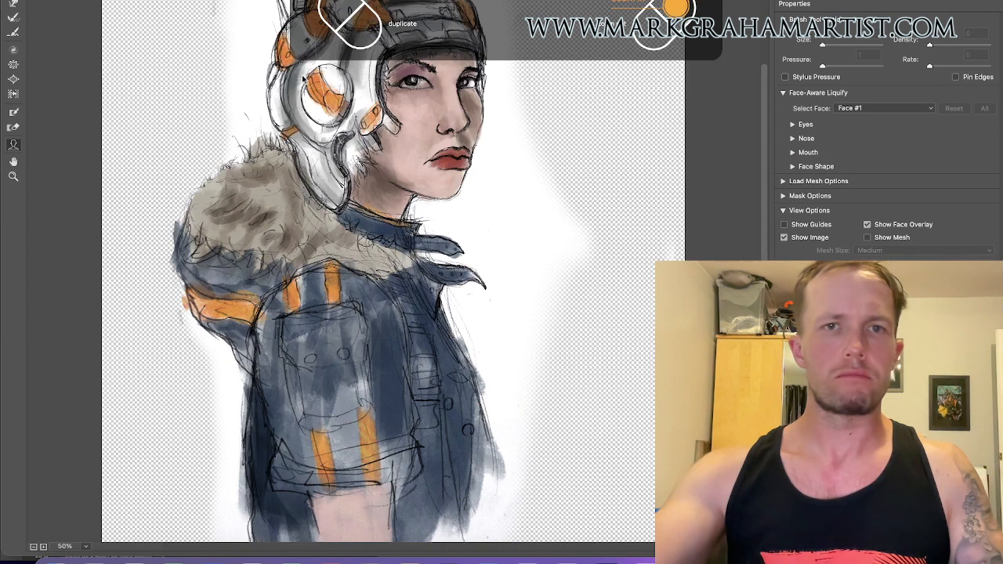
key(ctrl+minus)
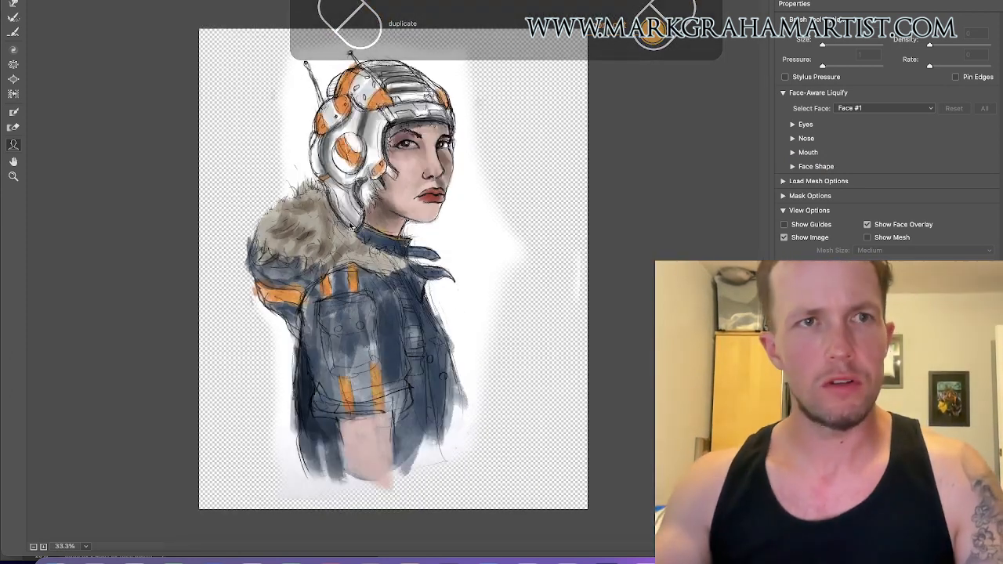
key(ctrl+plus)
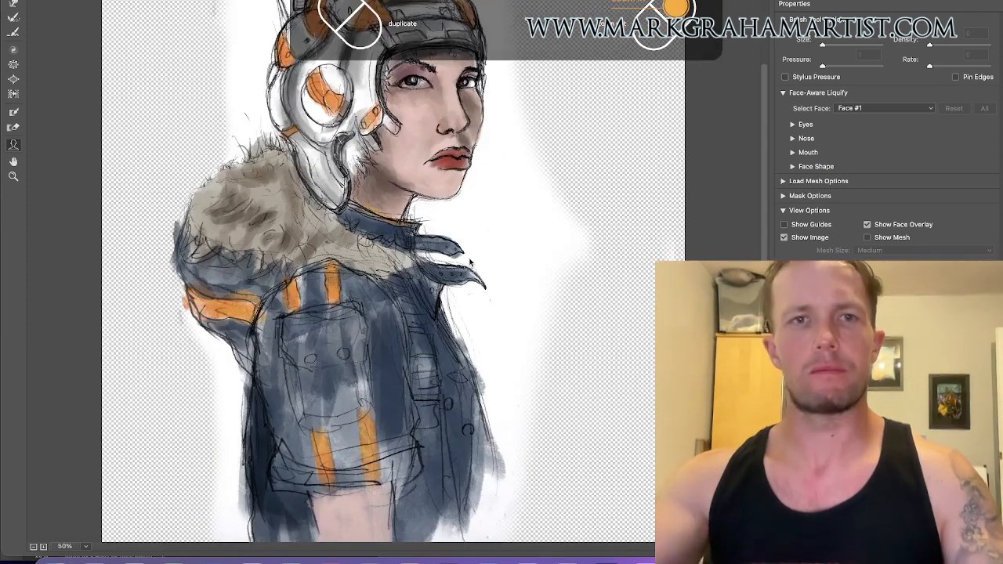
drag(444, 215, 444, 293)
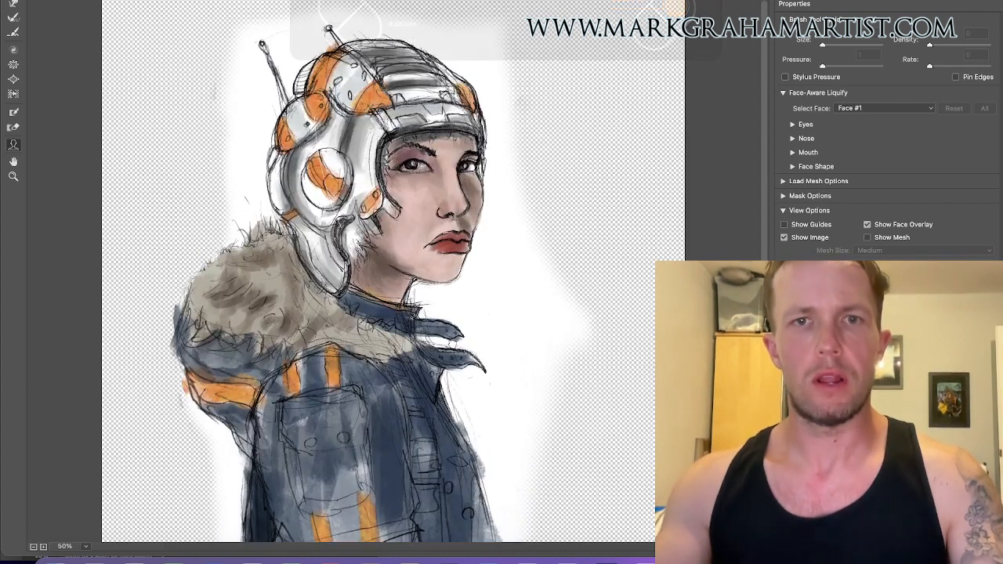
drag(479, 191, 478, 191)
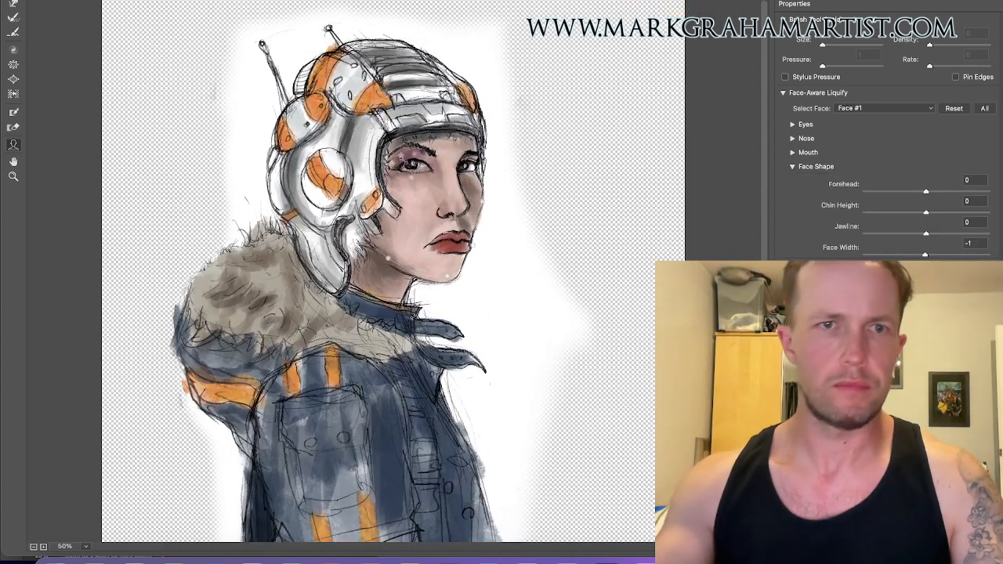
Push the helmet's brow band and the forehead area slightly down with a large Forward Warp brush.
click(14, 4)
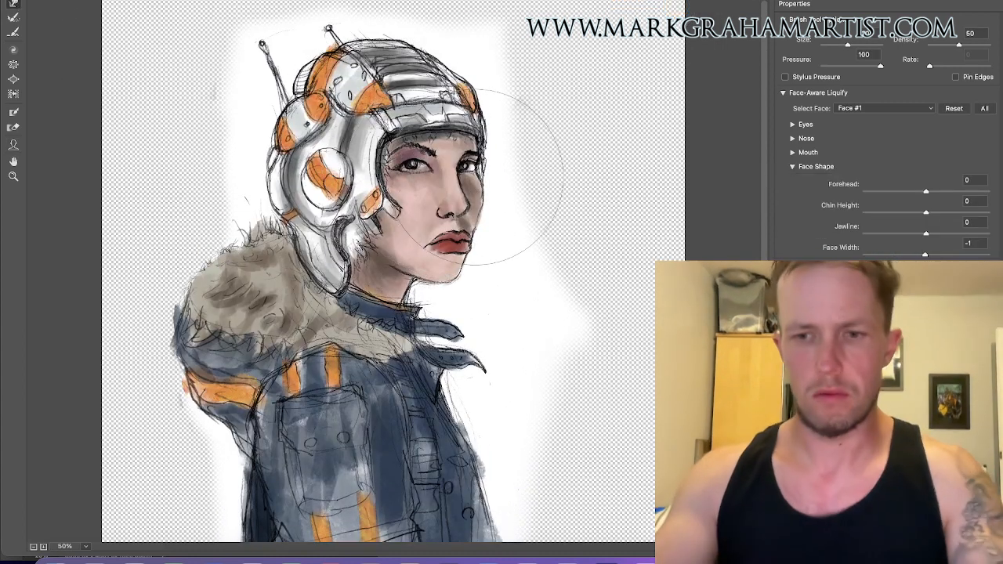
key(bracketleft)
key(bracketleft)
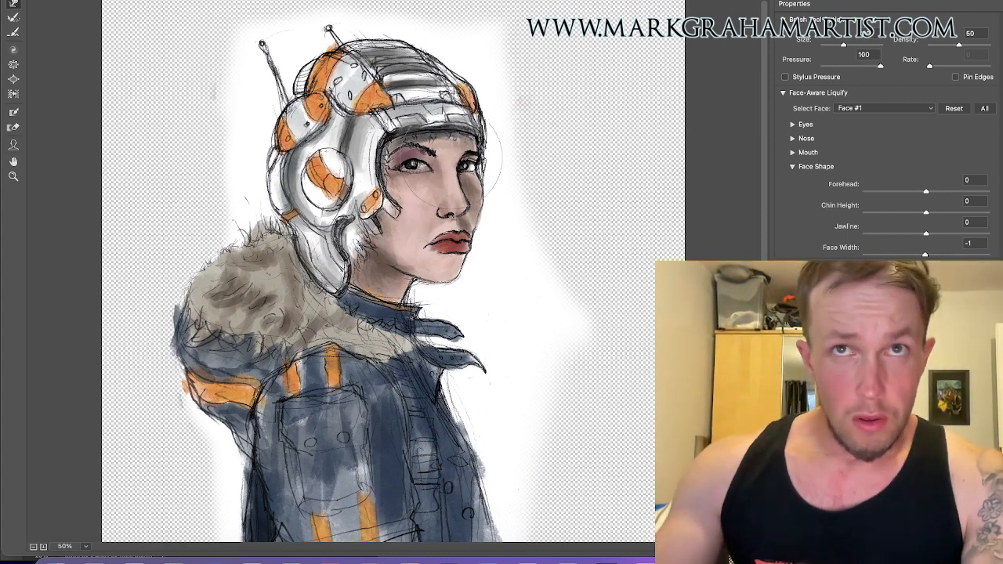
key(bracketright)
key(bracketright)
key(bracketright)
key(bracketright)
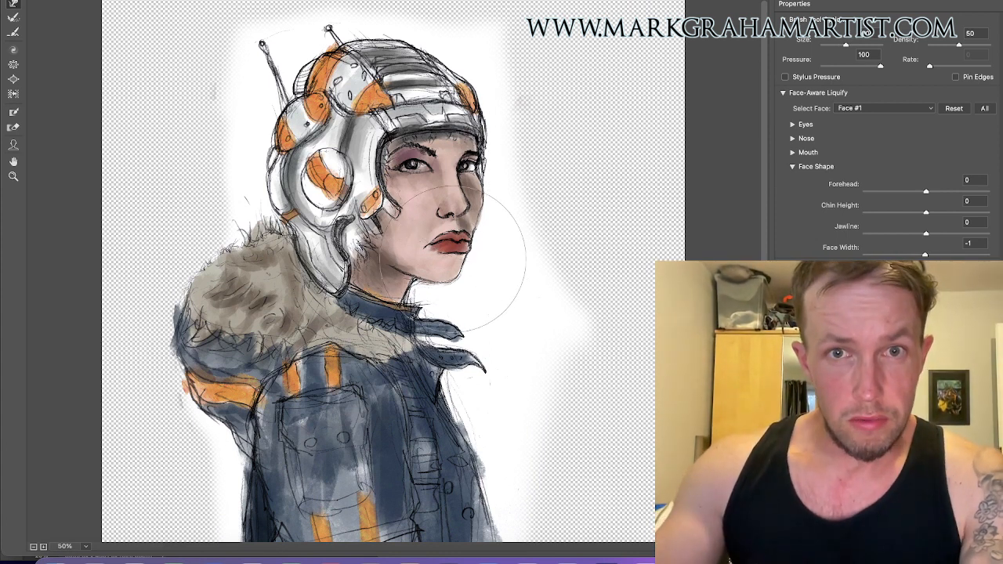
key(bracketright)
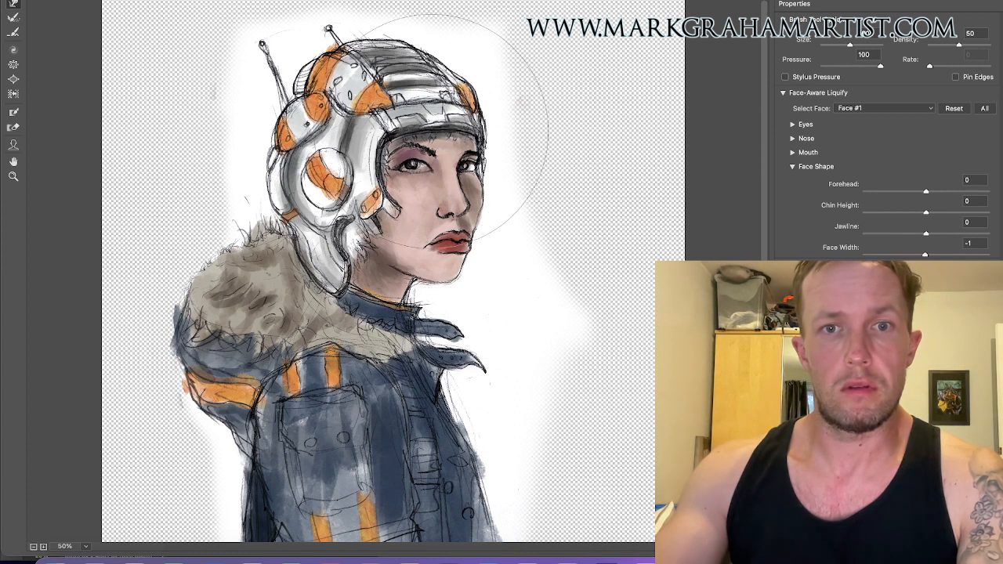
drag(419, 125, 427, 165)
Reduce the warp brush and nudge the helmet's crown outline and front antenna inward.
key(bracketleft)
key(bracketleft)
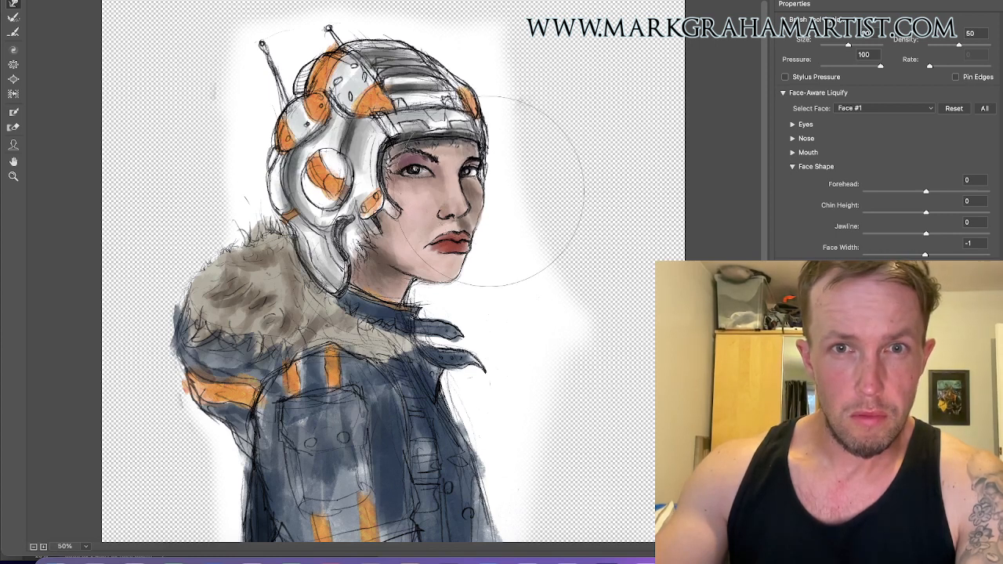
key(bracketleft)
key(bracketleft)
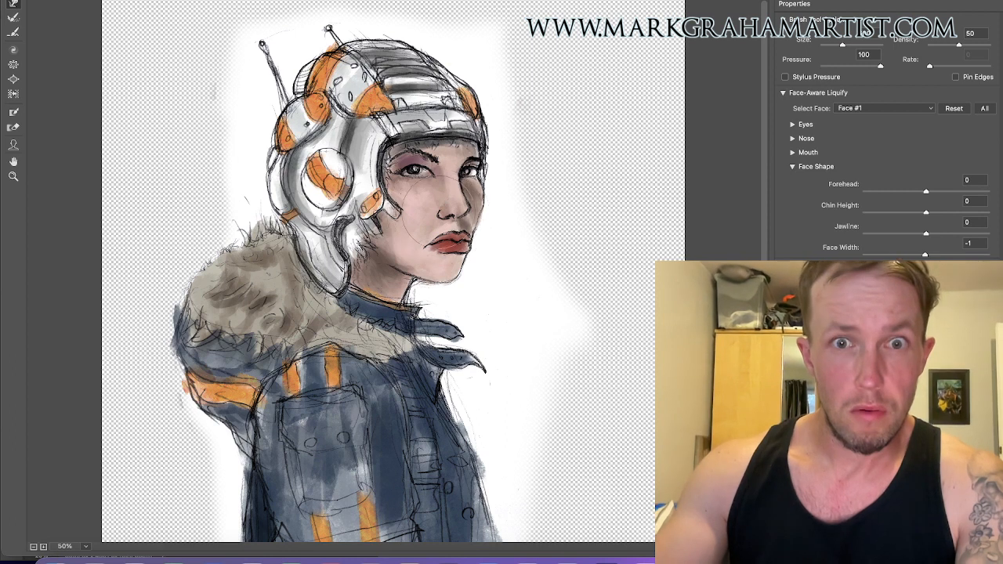
key(bracketleft)
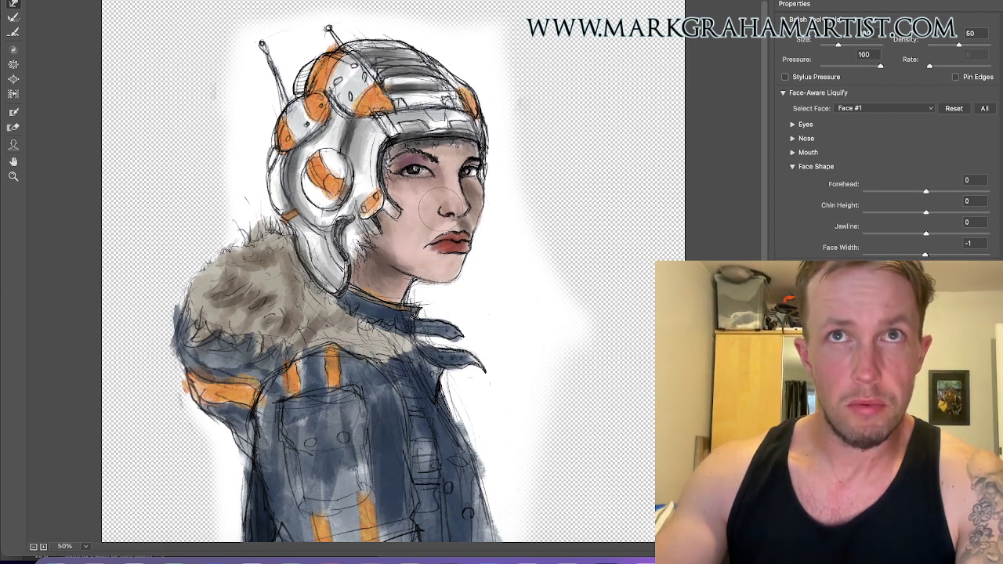
key(bracketleft)
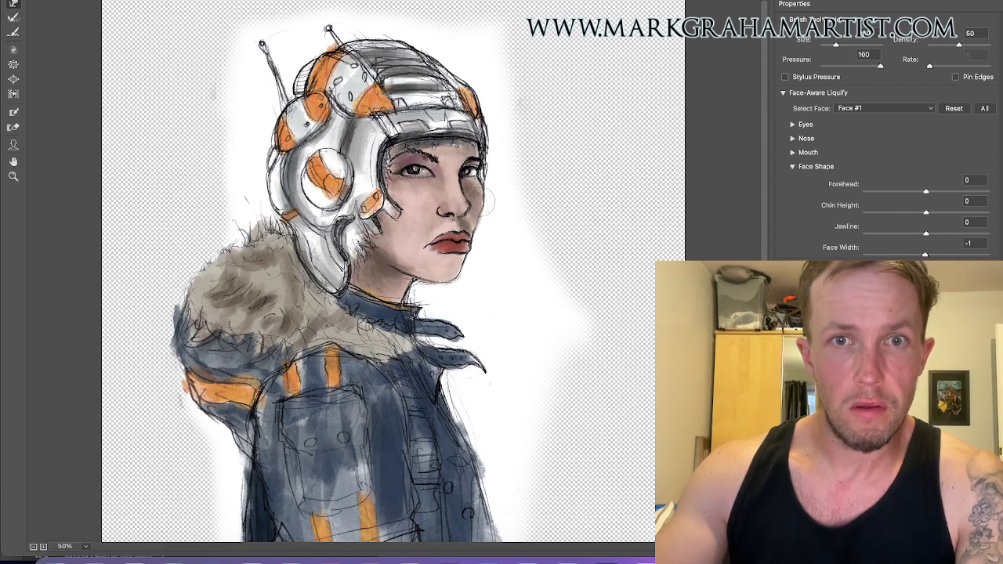
key(bracketright)
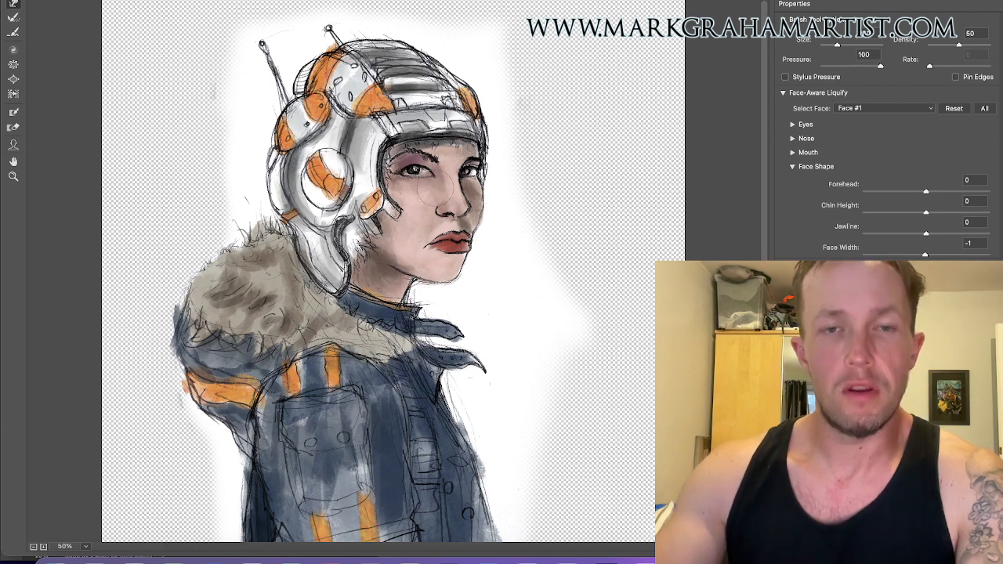
key(bracketright)
mouse_move(334, 23)
mouse_down()
mouse_move(416, 35)
mouse_move(373, 33)
mouse_move(318, 74)
mouse_move(345, 47)
mouse_move(420, 43)
mouse_move(405, 37)
mouse_move(470, 85)
mouse_move(446, 47)
mouse_move(463, 76)
mouse_move(429, 90)
mouse_move(477, 72)
mouse_up()
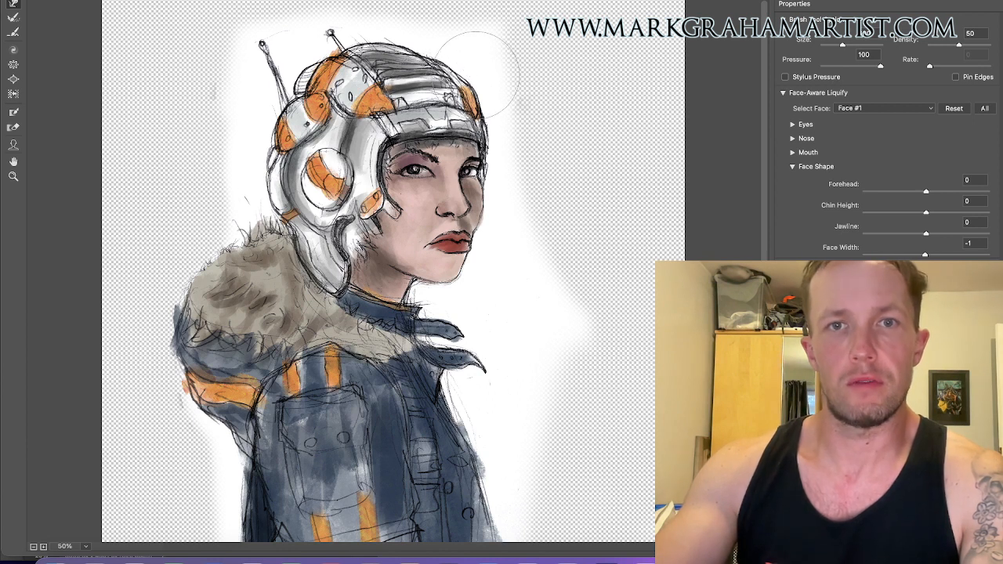
Push the fur collar and the back of the hood outward to make them bulkier.
mouse_move(227, 235)
mouse_down()
mouse_move(200, 262)
mouse_move(176, 282)
mouse_up()
mouse_move(174, 321)
mouse_down()
mouse_move(168, 367)
mouse_move(177, 375)
mouse_move(182, 363)
mouse_move(172, 345)
mouse_move(208, 431)
mouse_move(220, 427)
mouse_move(235, 451)
mouse_up()
mouse_move(408, 314)
mouse_down()
mouse_move(470, 353)
mouse_move(476, 337)
mouse_move(439, 318)
mouse_move(377, 309)
mouse_move(329, 283)
mouse_move(318, 262)
mouse_move(313, 277)
mouse_move(251, 156)
mouse_up()
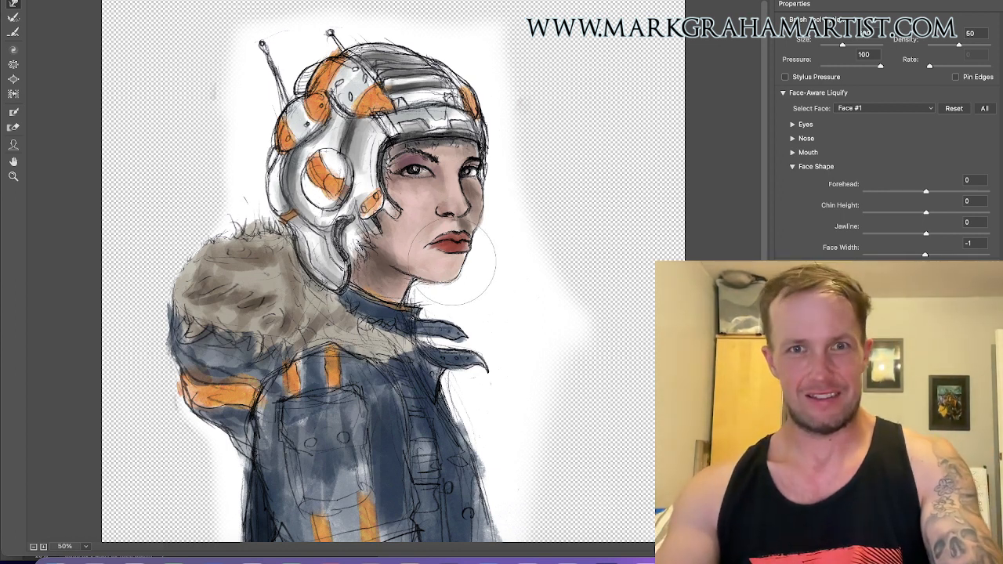
Warp the jacket's front edge outward, adjust its lower back outline, and apply the Liquify changes.
scroll(455, 282, down, 5)
mouse_move(322, 314)
mouse_down()
mouse_move(259, 310)
mouse_move(251, 259)
mouse_up()
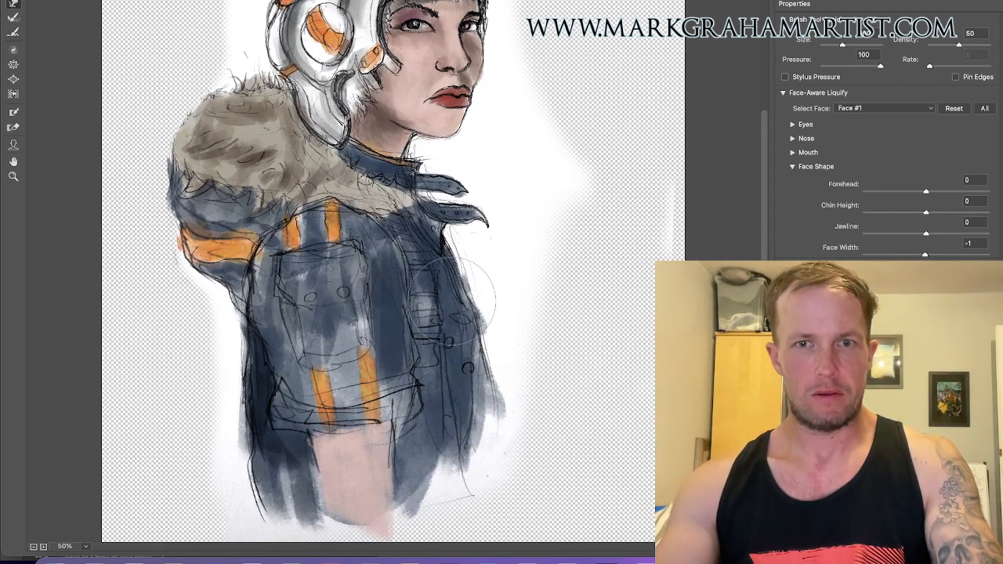
mouse_move(463, 349)
mouse_down()
mouse_move(478, 333)
mouse_move(468, 376)
mouse_up()
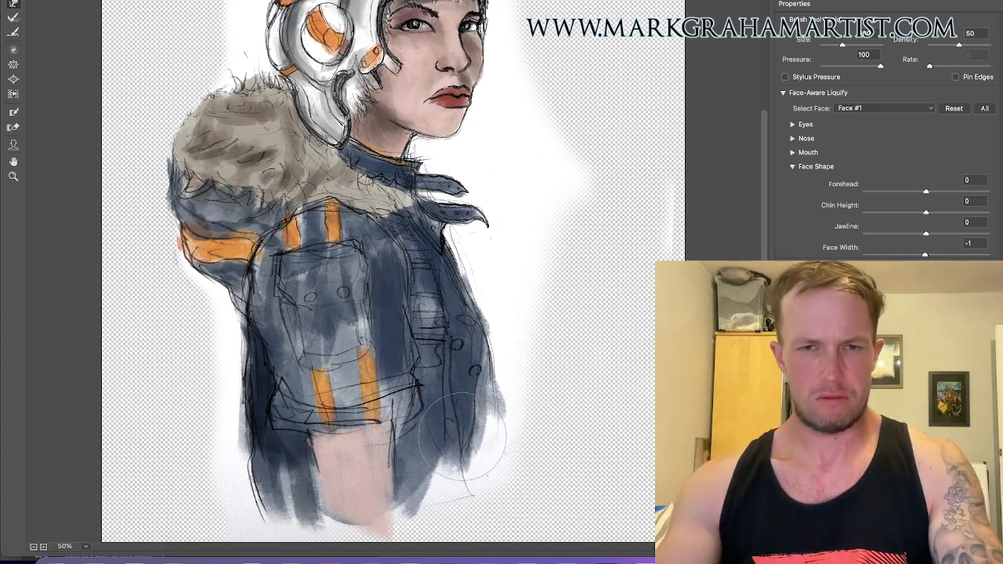
mouse_move(243, 445)
mouse_down()
mouse_move(250, 507)
mouse_move(259, 509)
mouse_move(246, 321)
mouse_move(243, 329)
mouse_move(228, 294)
mouse_up()
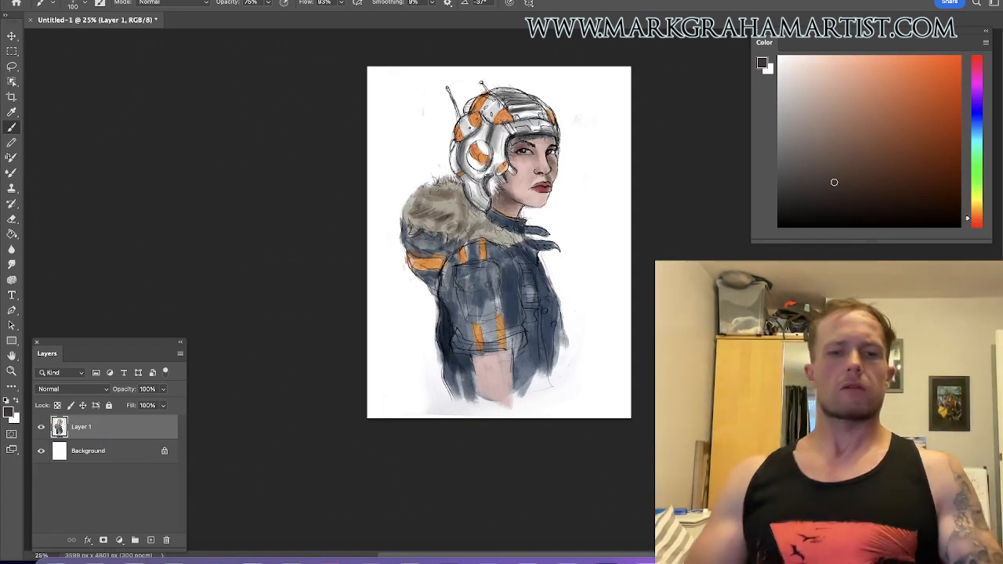
Mirror the artwork horizontally, rotate it slightly counter-clockwise, and flip it back.
key(ctrl+shift+h)
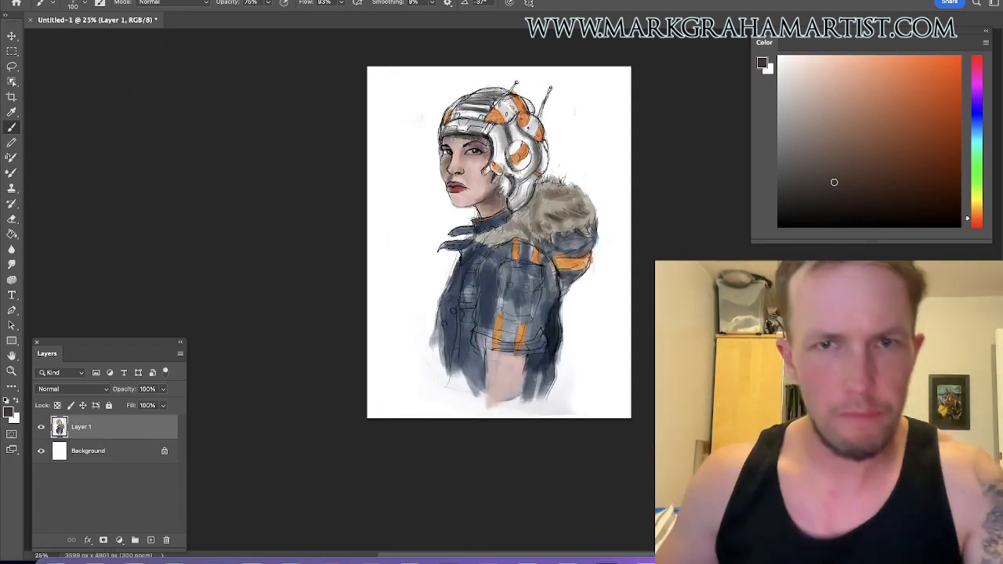
key(ctrl+t)
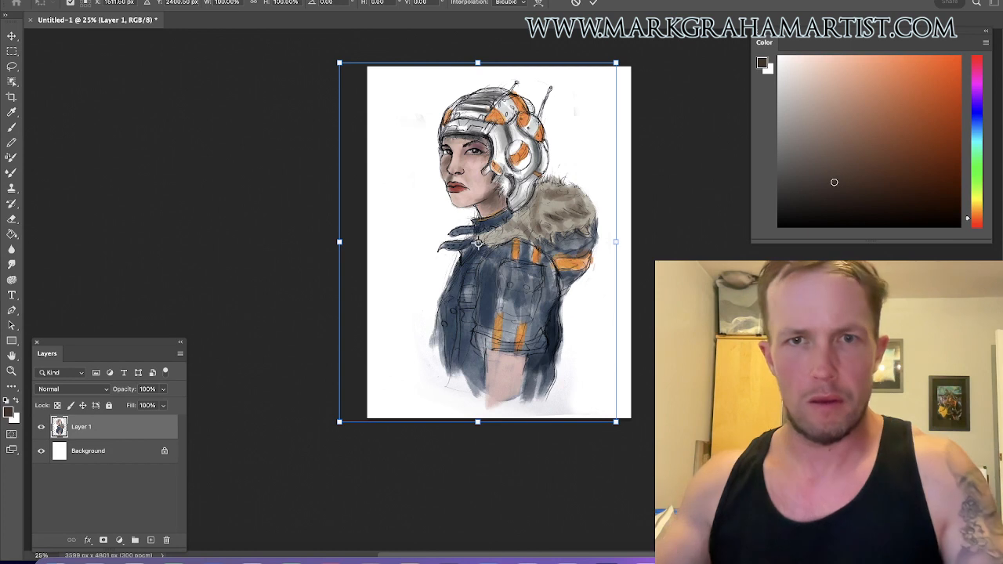
drag(502, 48, 497, 52)
key(Return)
key(b)
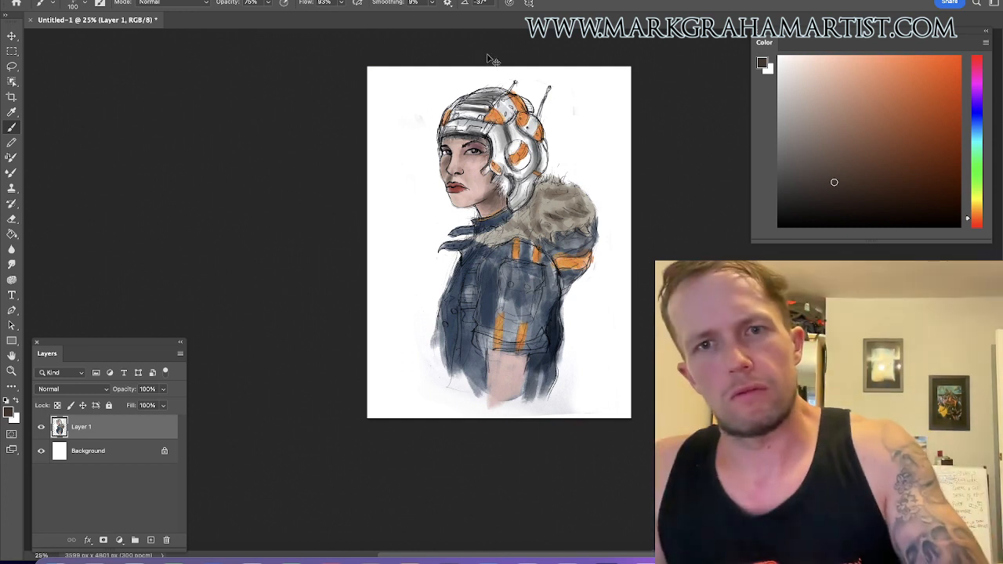
key(ctrl+shift+h)
Set the brush flow to 52% and sample the red of the lower lip as the painting colour.
key(ctrl+plus)
key(ctrl+plus)
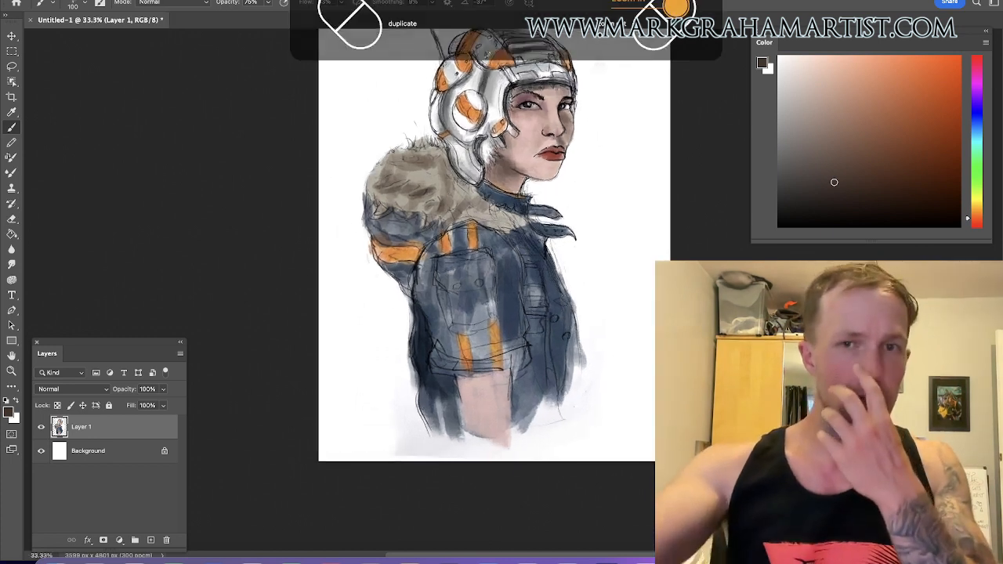
scroll(439, 282, up, 3)
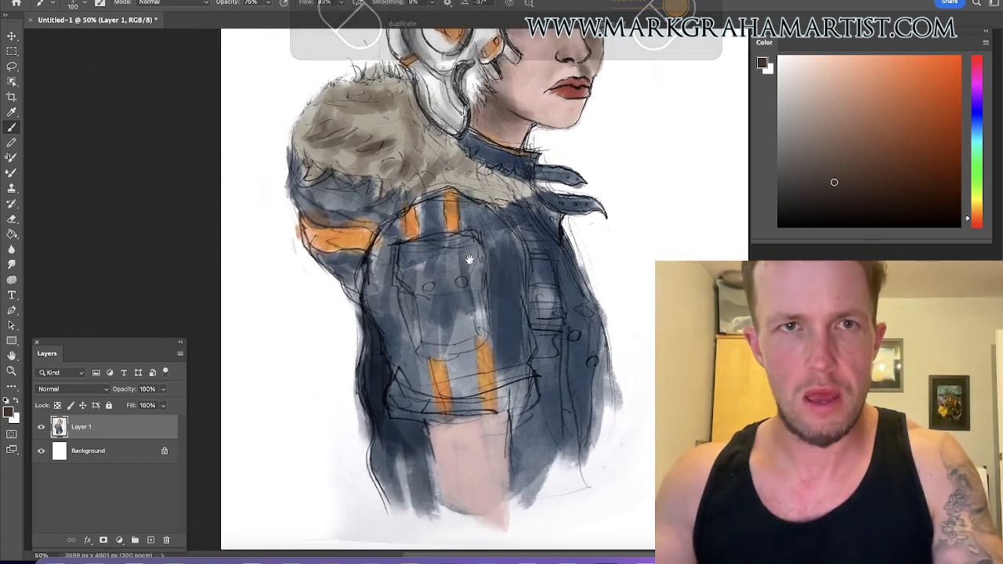
drag(350, 15, 330, 16)
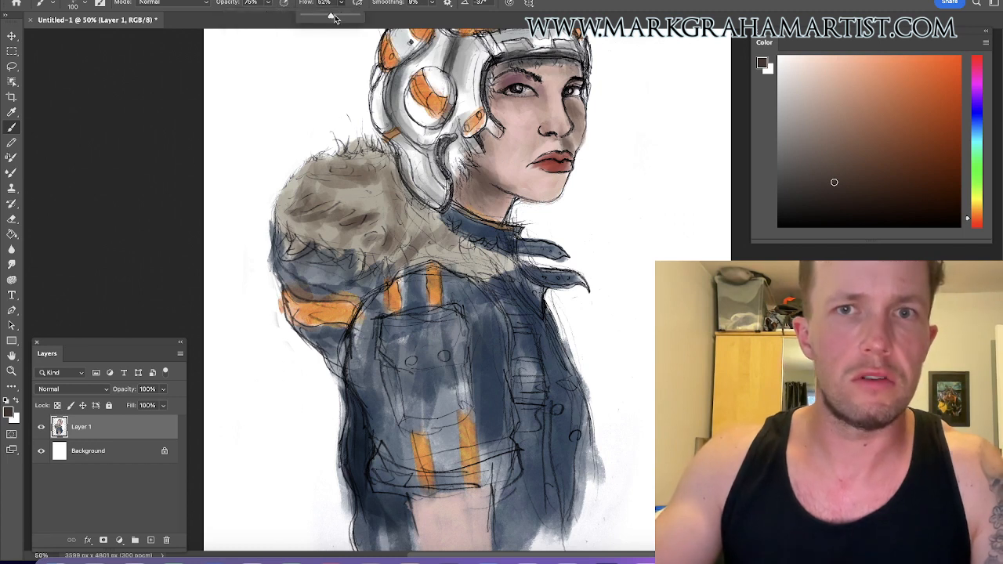
scroll(439, 282, down, 3)
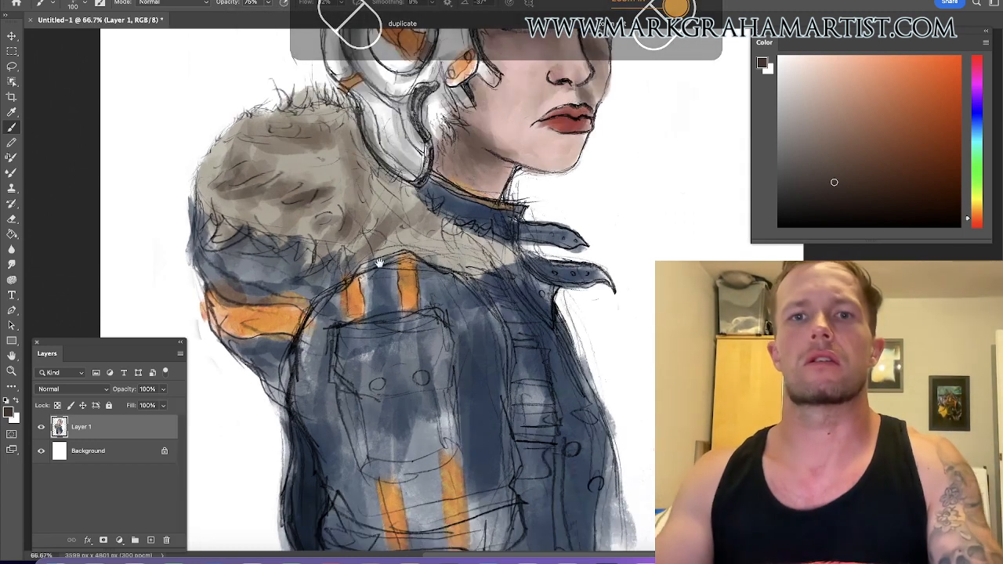
key(super+plus)
key(super+plus)
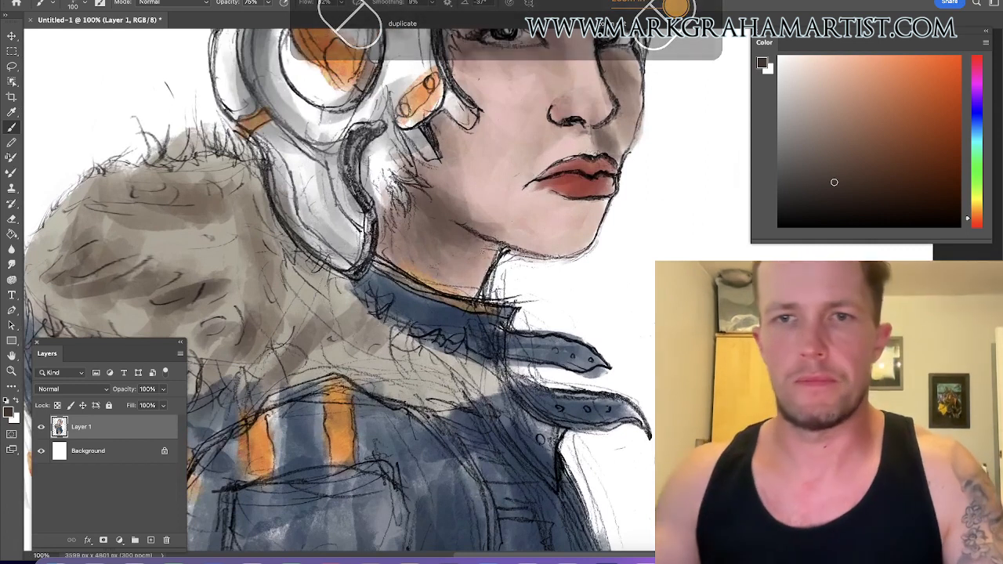
alt+click(582, 174)
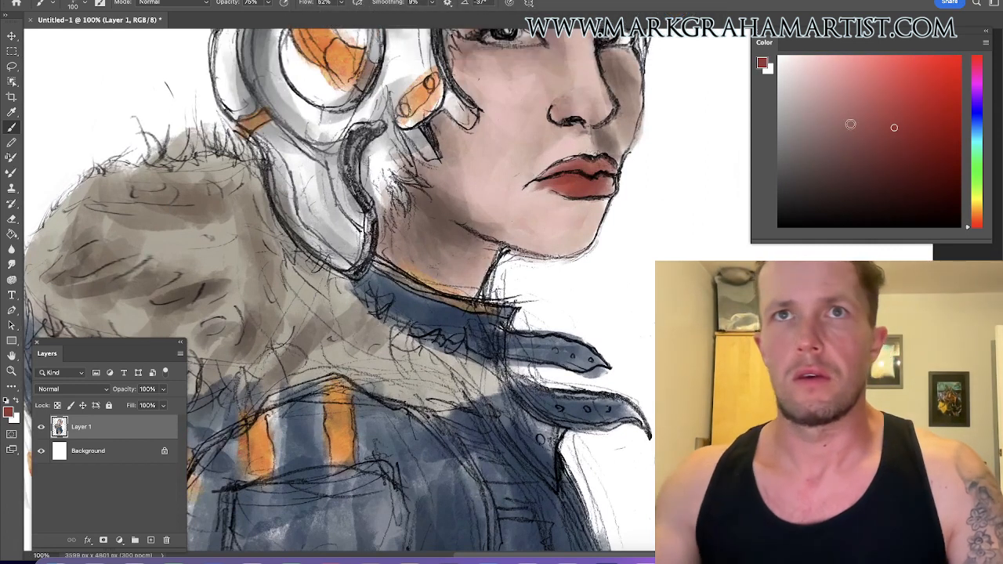
Shade the lips with a very dark red, and mix a dark brown from the sampled skin tone beside the mouth.
click(907, 182)
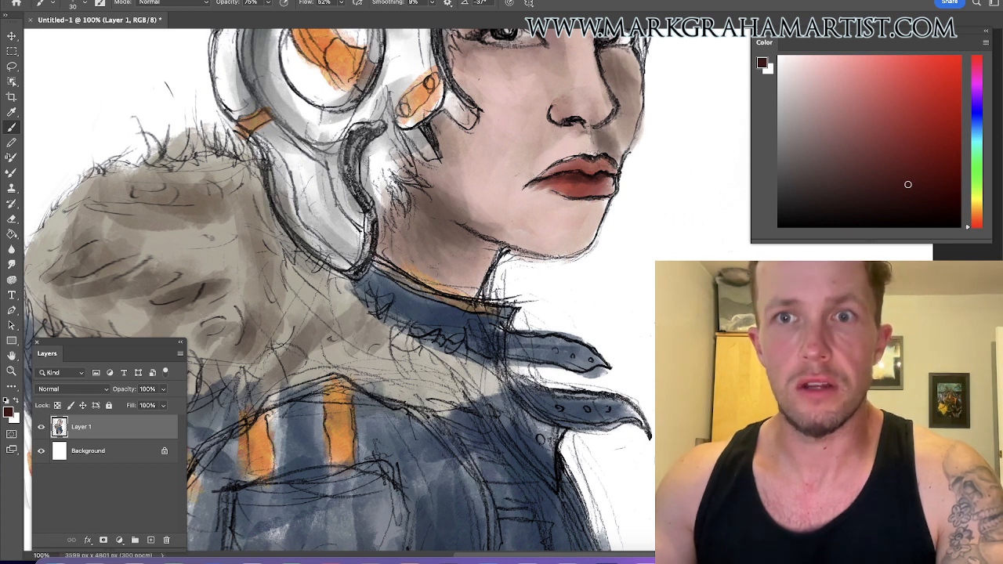
alt+click(613, 133)
drag(827, 152, 830, 183)
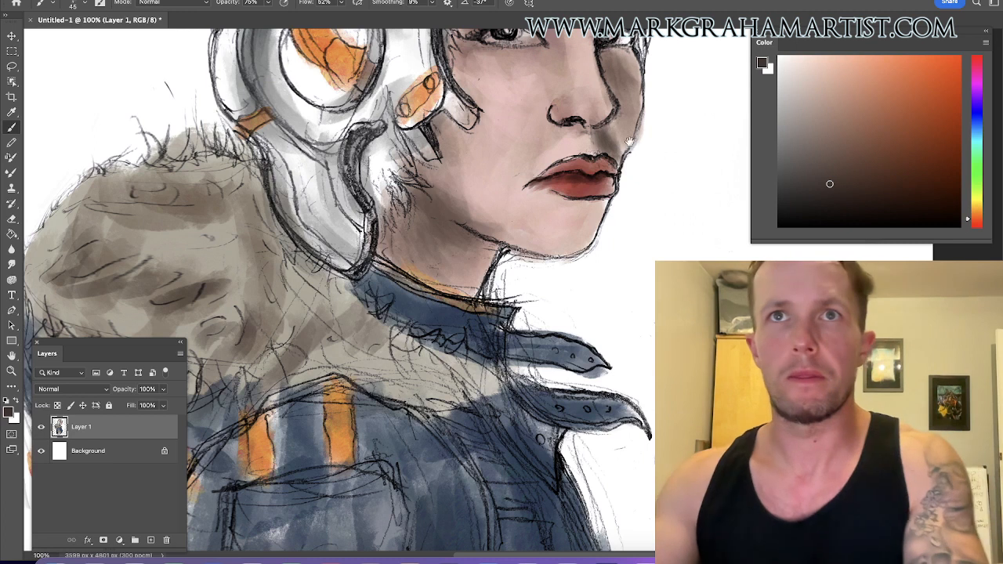
Set the brush opacity to 53% and deepen the dark brown shadows along the far cheek and the far side of the forehead.
scroll(337, 290, up, 3)
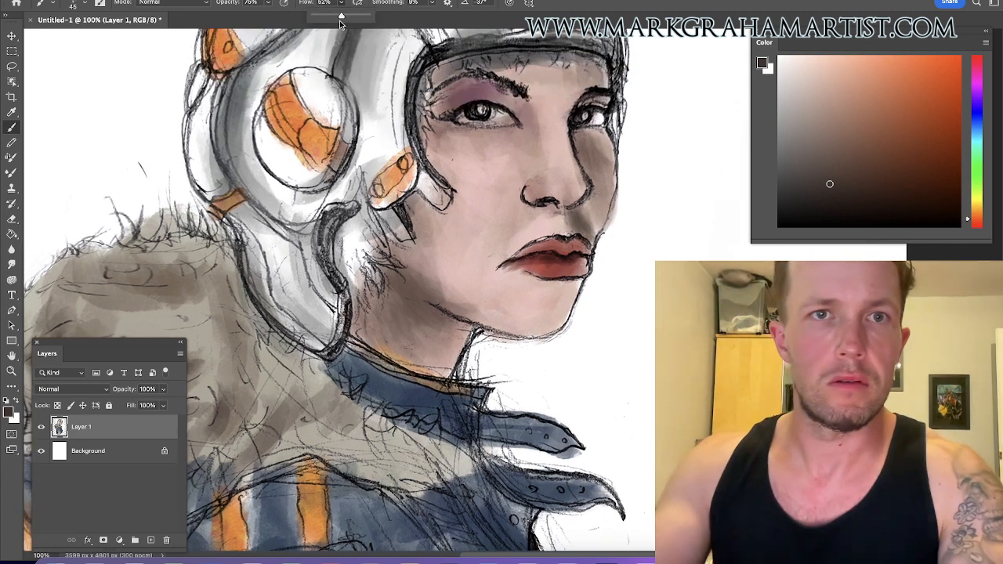
key(5)
key(3)
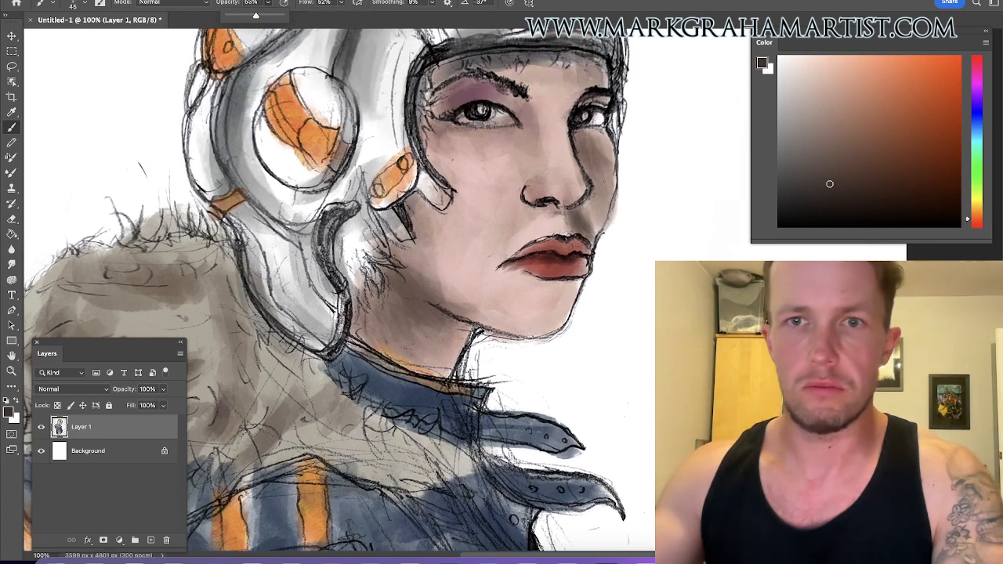
key(bracketright)
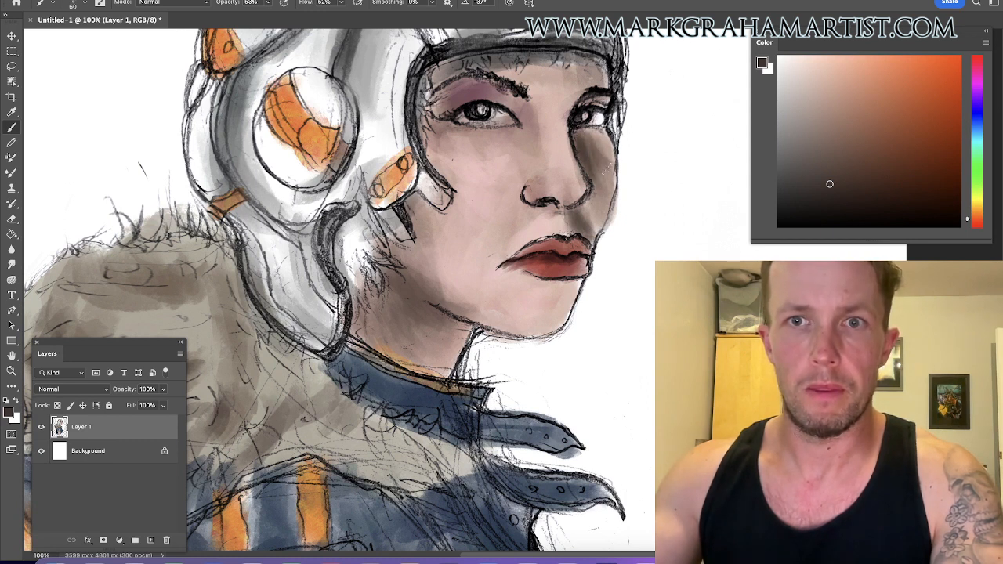
drag(594, 139, 609, 185)
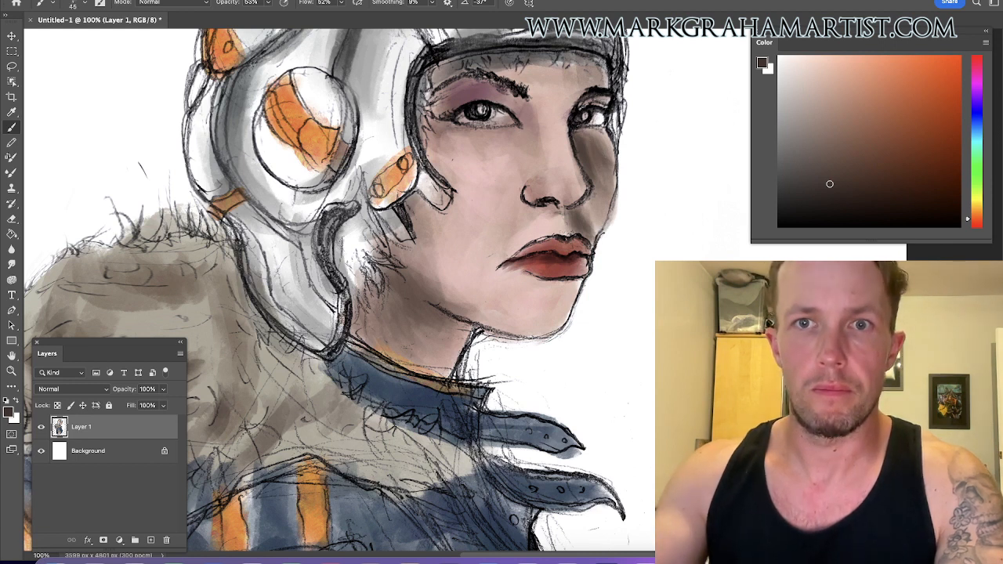
key(bracketright)
key(bracketright)
key(bracketright)
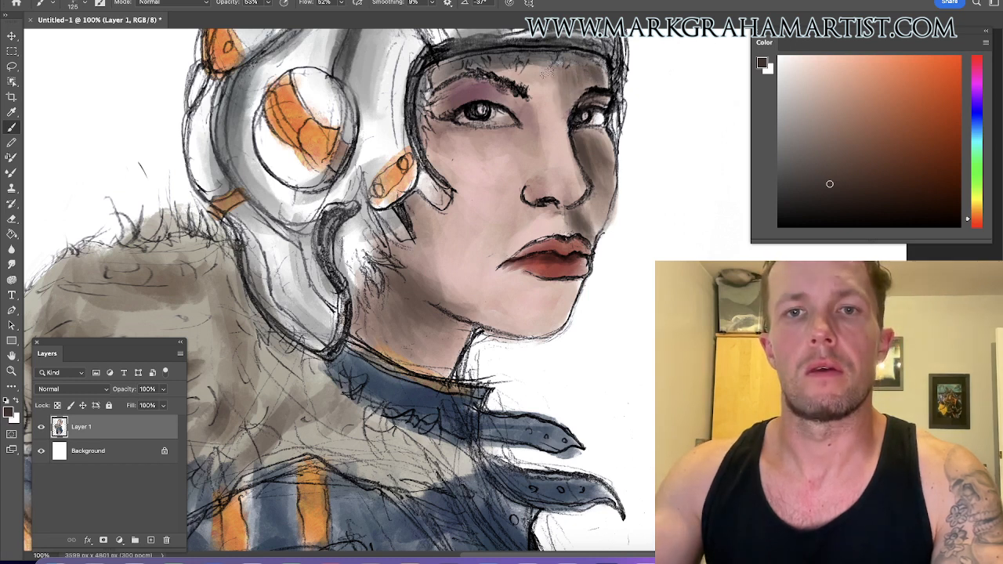
Darken the near eye's upper lid, inner corner and the area beneath it with a dark muted purple.
alt+click(552, 118)
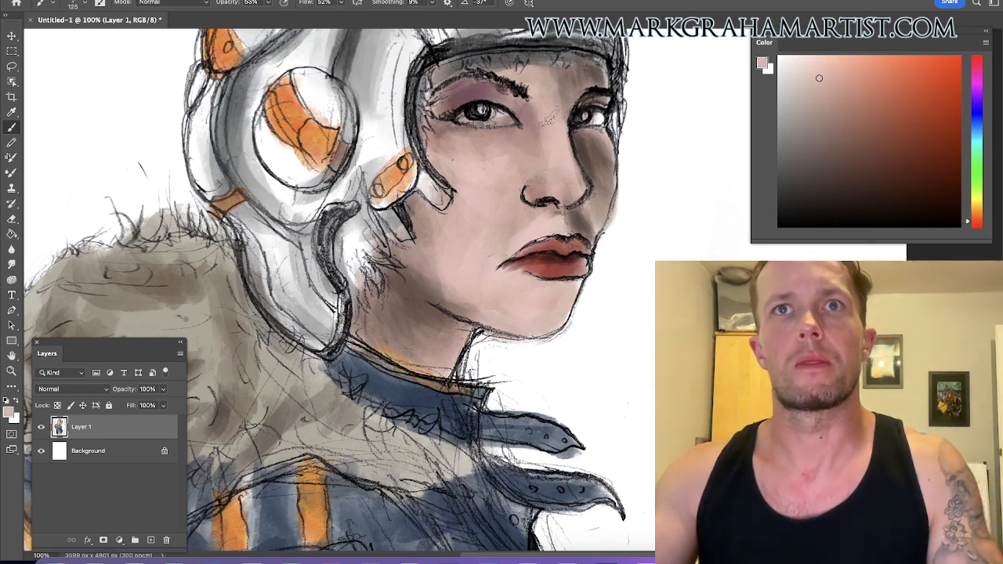
alt+click(491, 102)
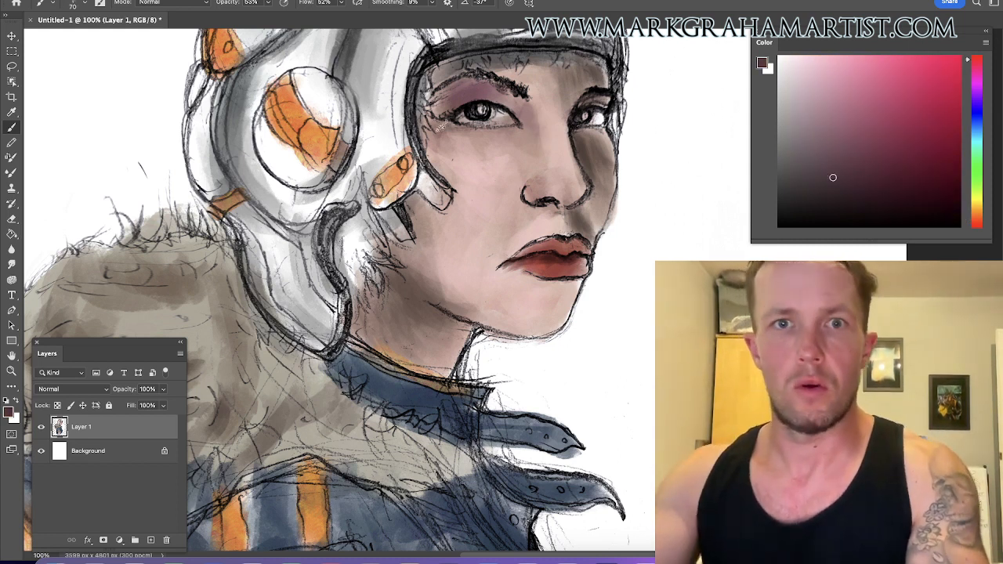
click(845, 191)
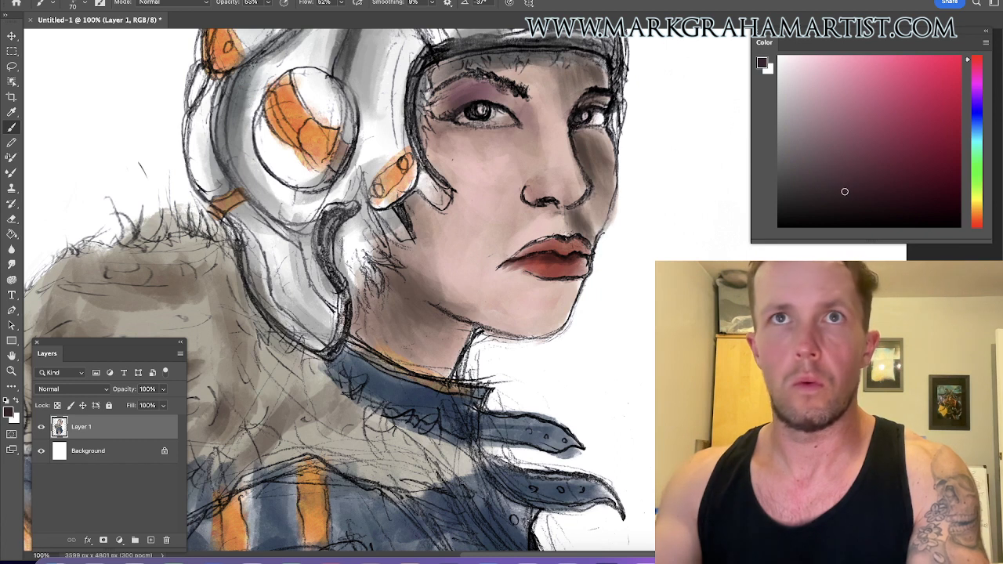
drag(481, 100, 504, 94)
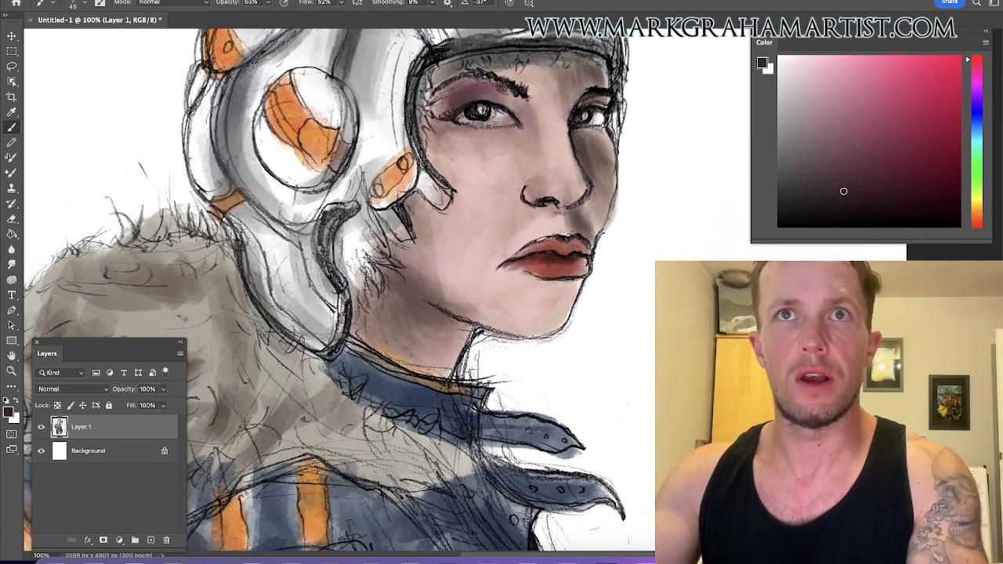
drag(520, 114, 513, 118)
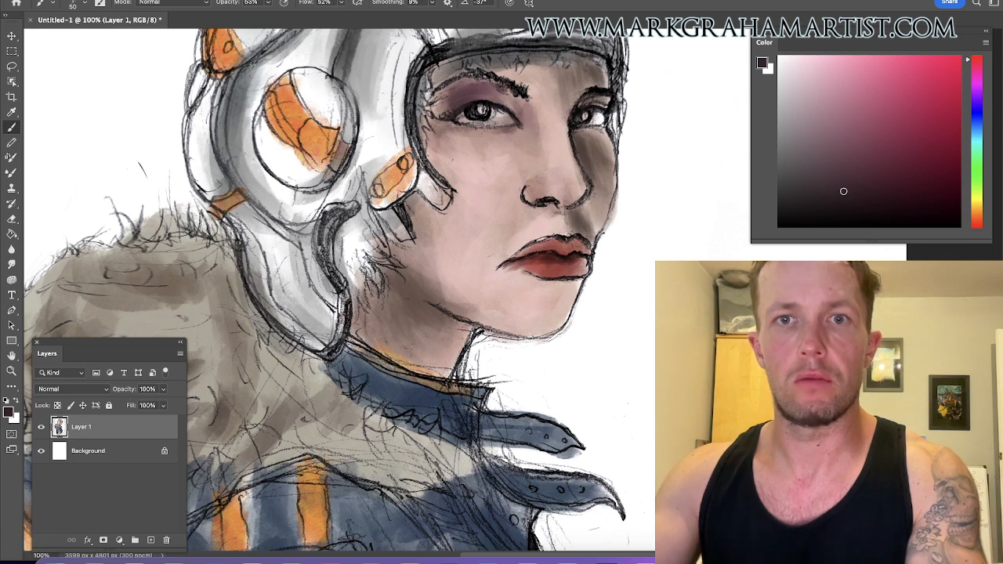
mouse_move(514, 128)
mouse_down()
mouse_move(489, 143)
mouse_move(488, 124)
mouse_up()
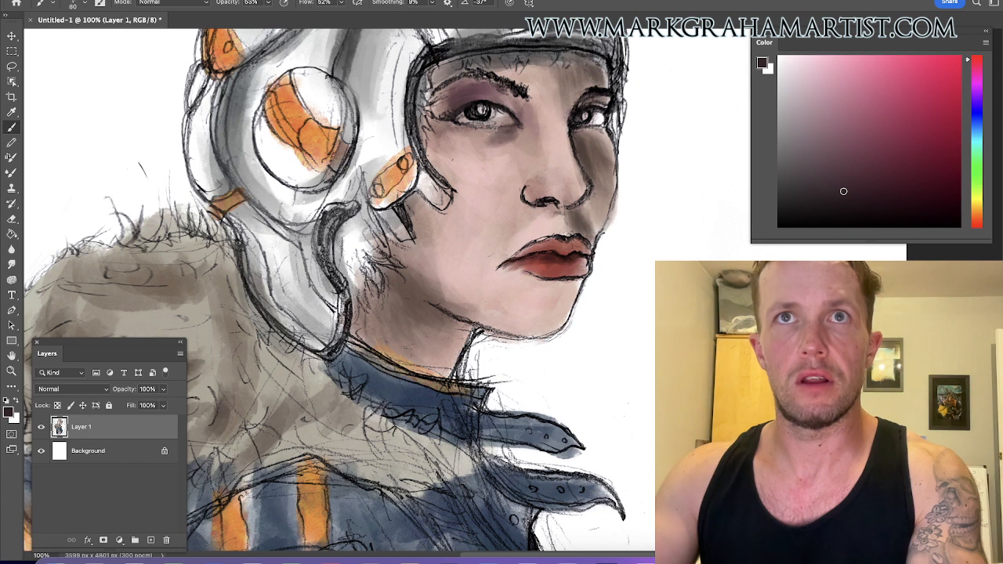
drag(459, 117, 486, 130)
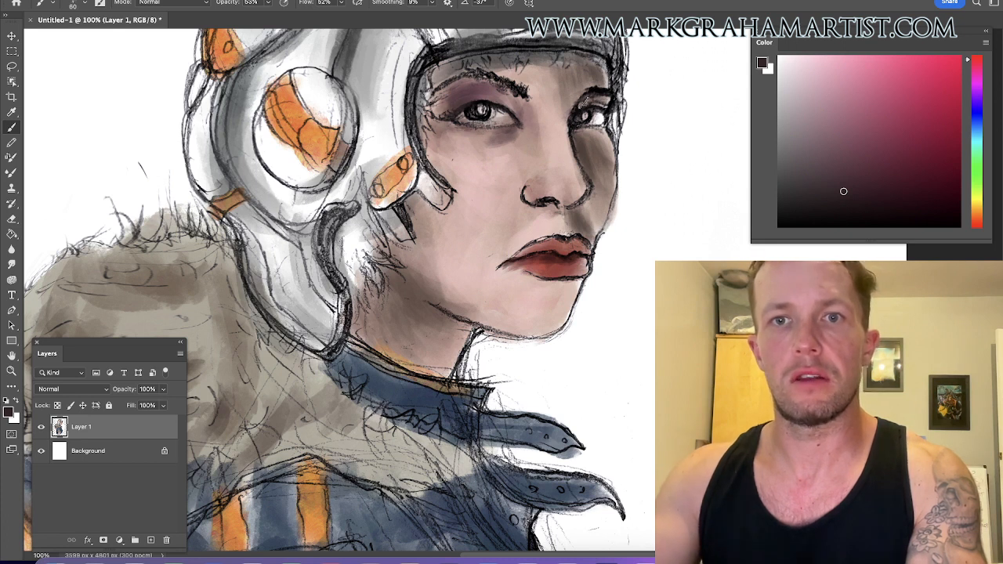
Choose a medium saturated blue and paint the irises of both eyes with it.
alt+click(559, 98)
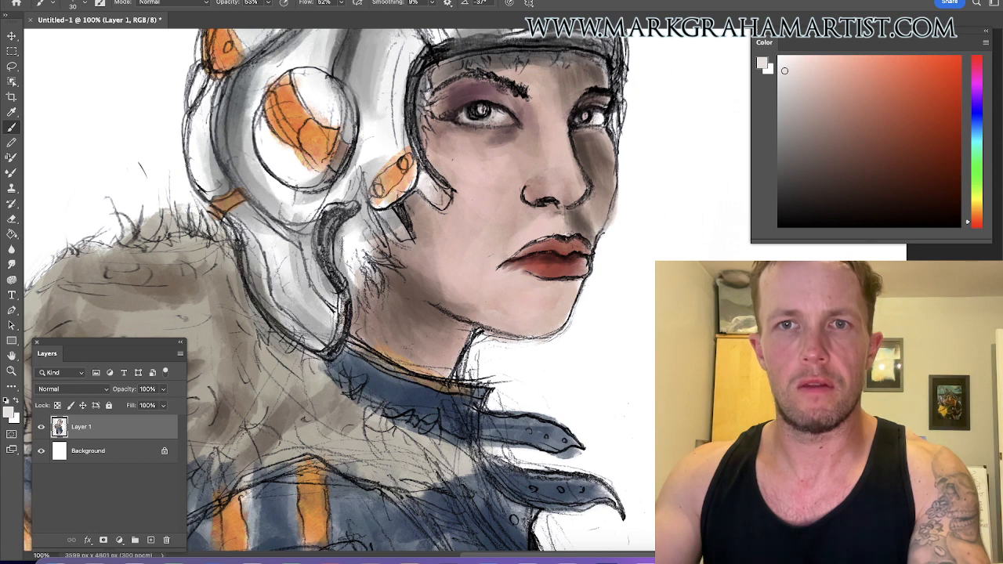
alt+click(582, 139)
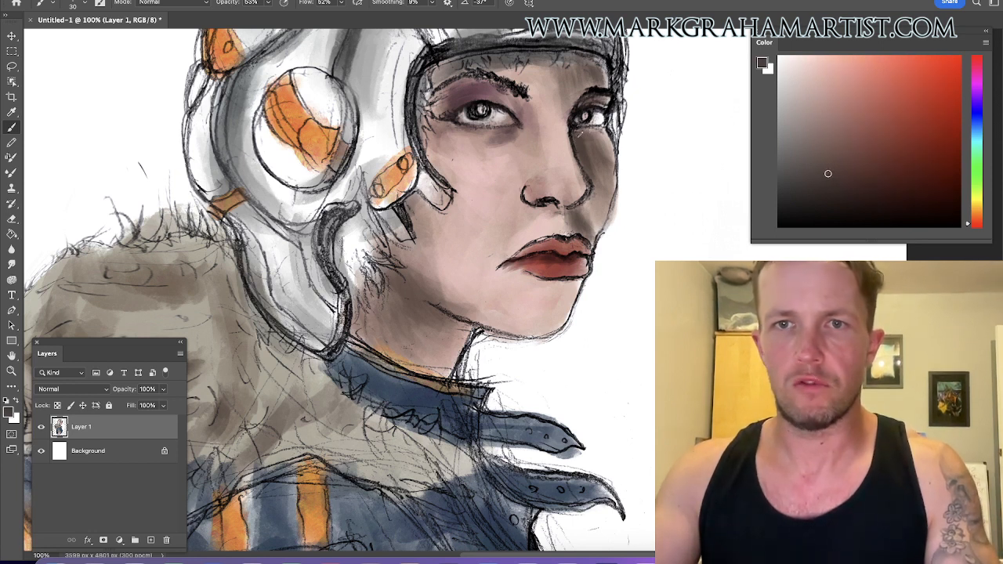
alt+click(479, 111)
click(977, 117)
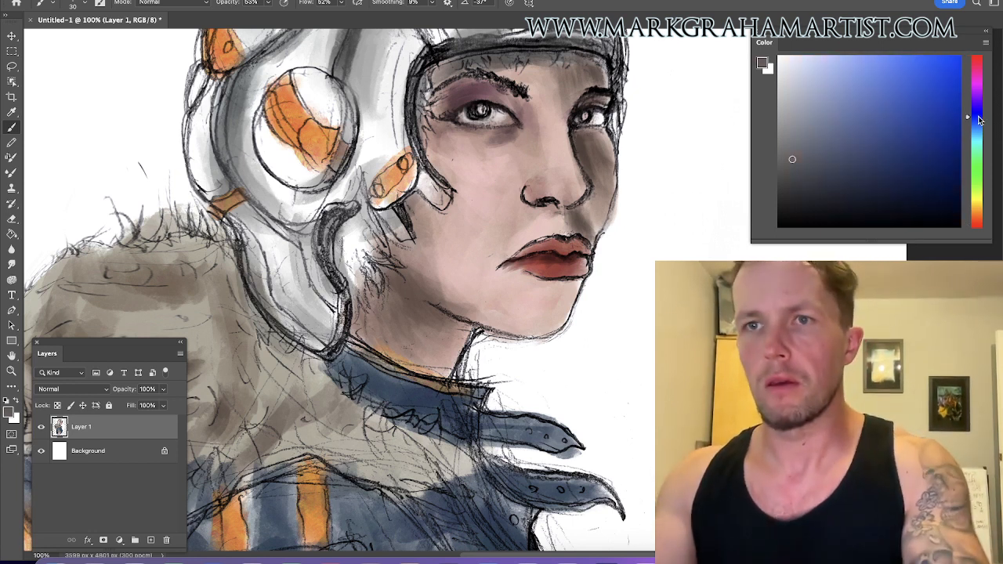
mouse_move(820, 146)
mouse_down()
mouse_move(851, 170)
mouse_move(889, 148)
mouse_move(889, 133)
mouse_move(891, 146)
mouse_up()
drag(483, 115, 472, 111)
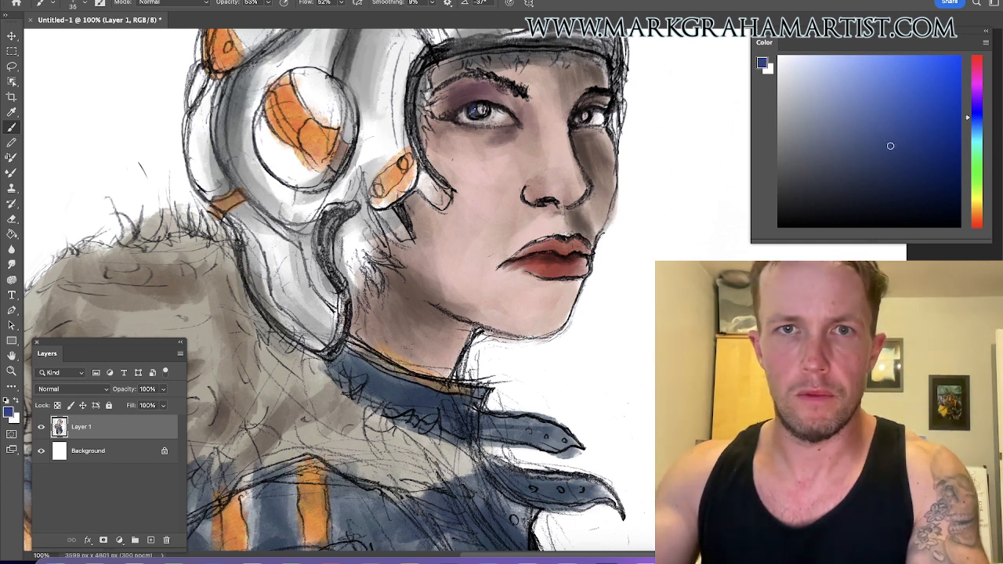
drag(580, 115, 593, 121)
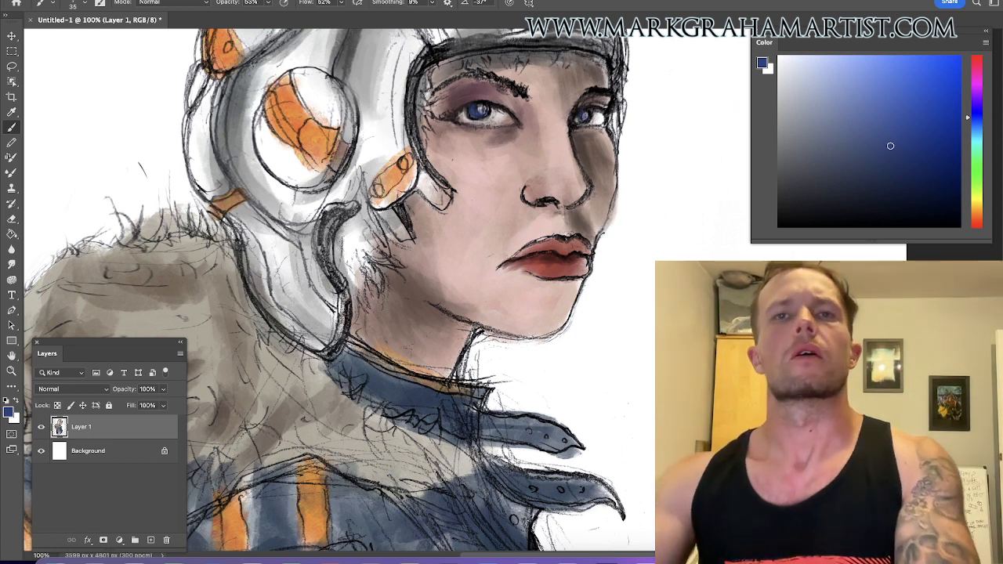
Sample a near-black and darken the helmet's inner edge beside the face and across the forehead.
alt+click(433, 76)
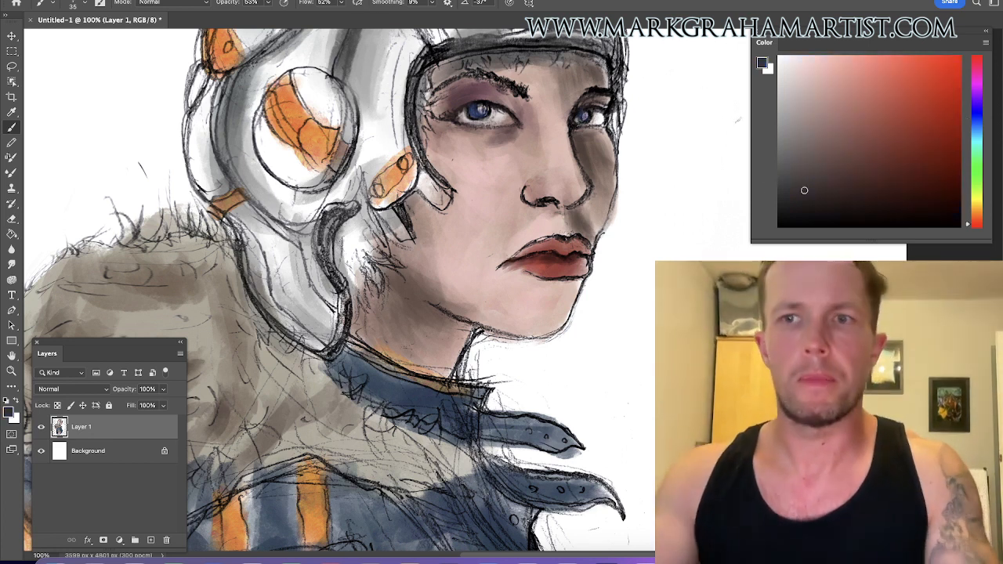
alt+click(495, 142)
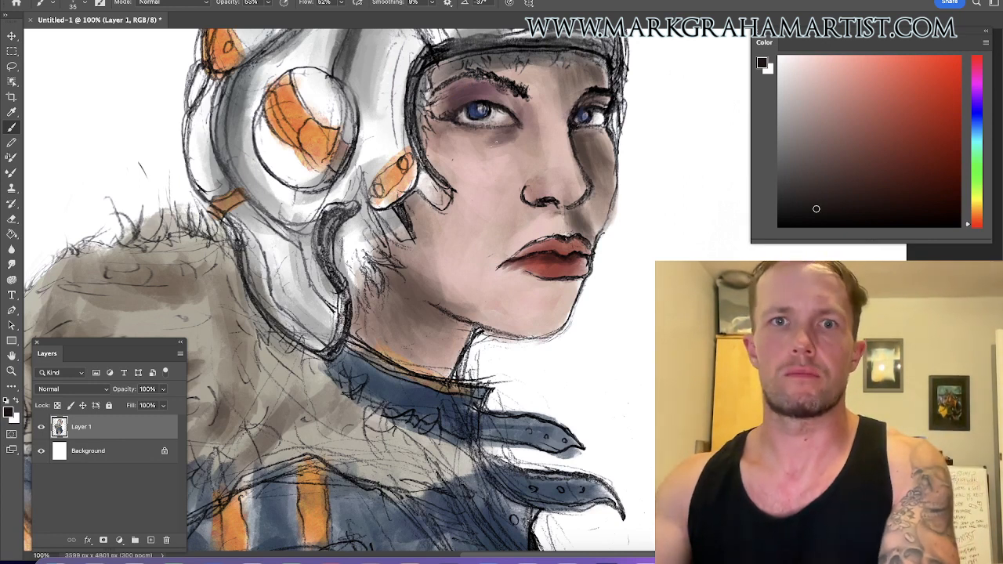
mouse_move(428, 49)
mouse_down()
mouse_move(404, 122)
mouse_move(423, 168)
mouse_up()
drag(415, 120, 436, 183)
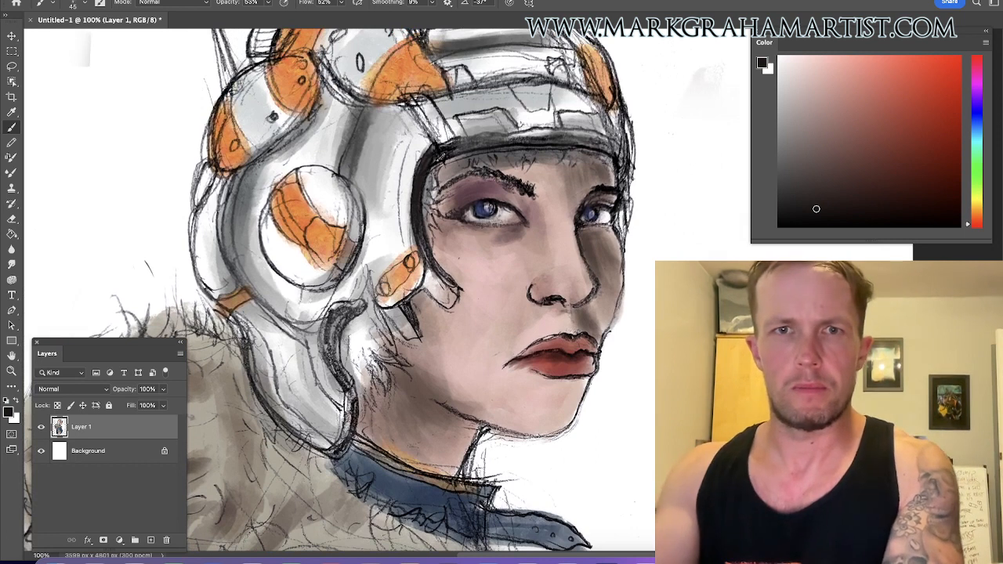
drag(454, 150, 607, 144)
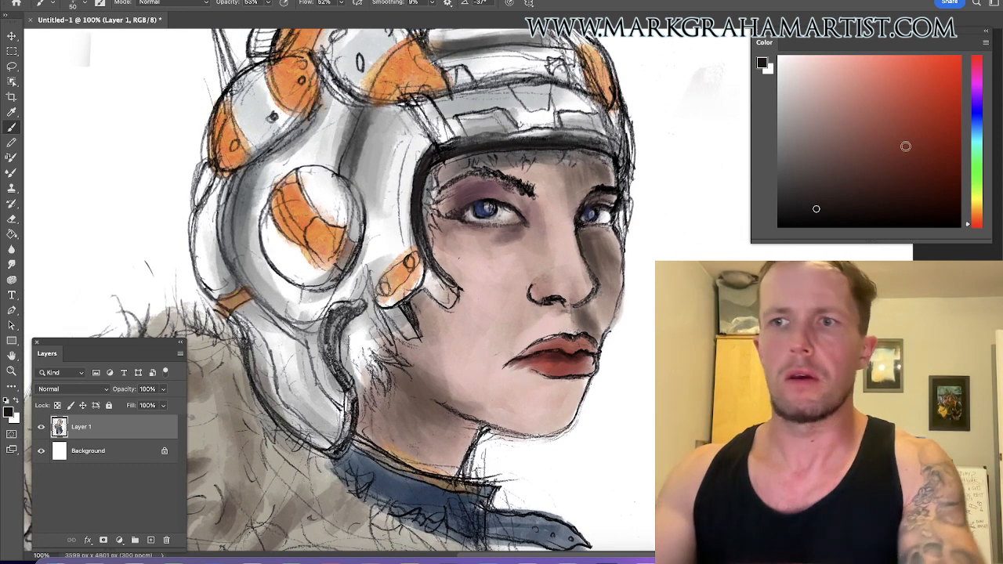
Choose a muted red, set brush flow to 82% and opacity to 87%, and switch to a different brush tip at size 60.
click(893, 146)
mouse_move(893, 146)
mouse_down()
mouse_move(899, 121)
mouse_move(925, 94)
mouse_move(926, 133)
mouse_up()
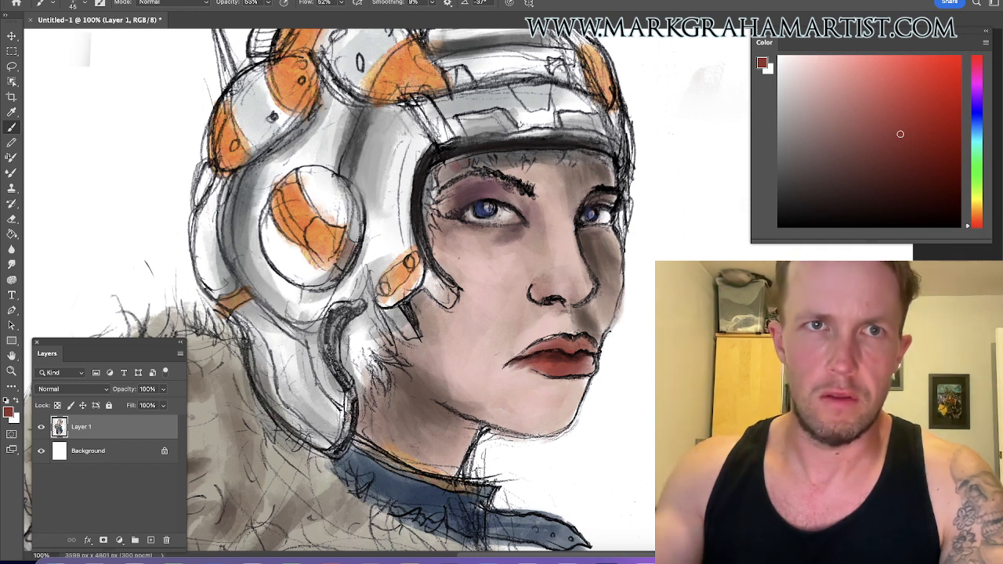
click(343, 3)
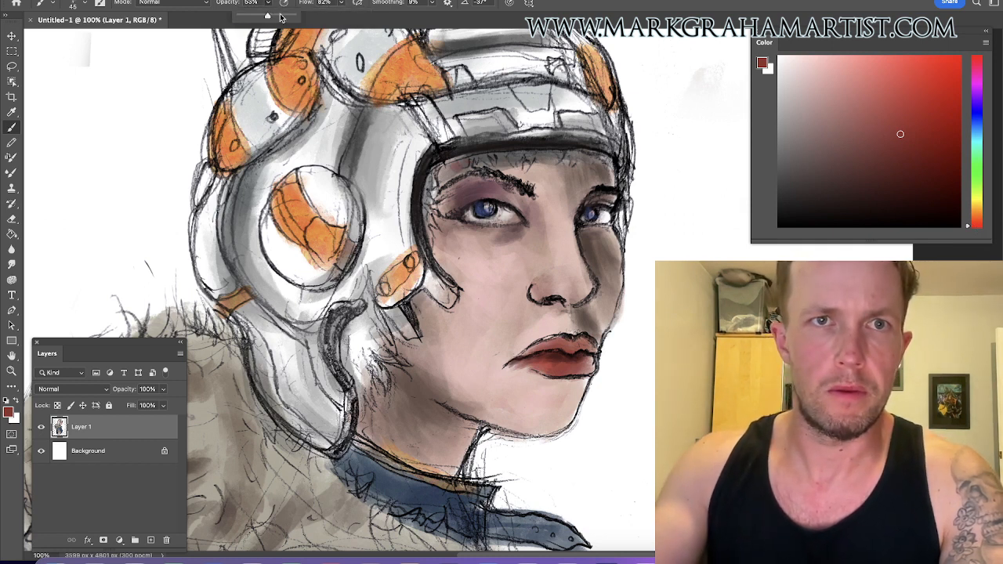
right_click(561, 366)
click(644, 333)
key(Return)
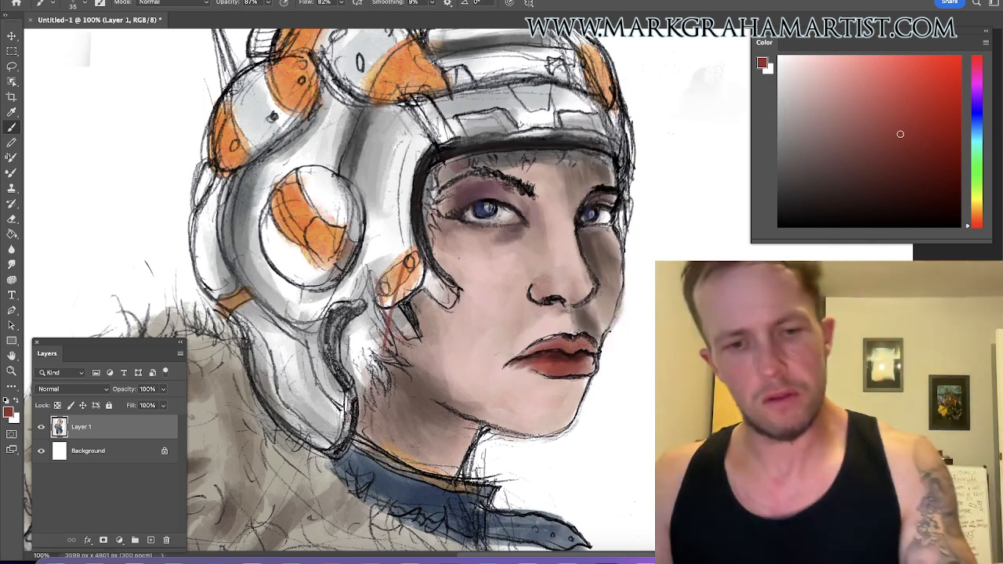
key(bracketright)
key(bracketright)
key(bracketright)
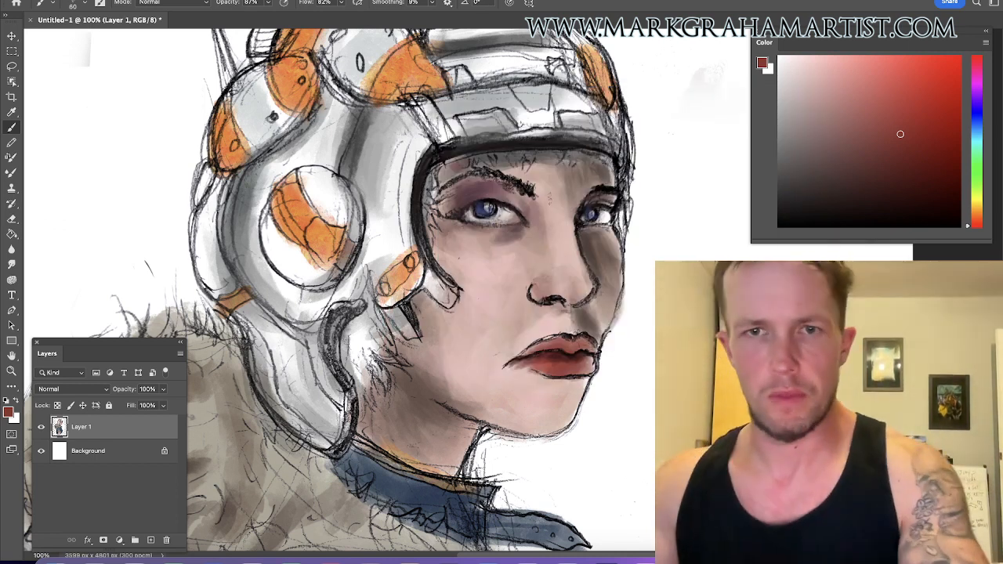
drag(552, 180, 550, 233)
drag(561, 177, 559, 232)
key(ctrl+z)
key(ctrl+z)
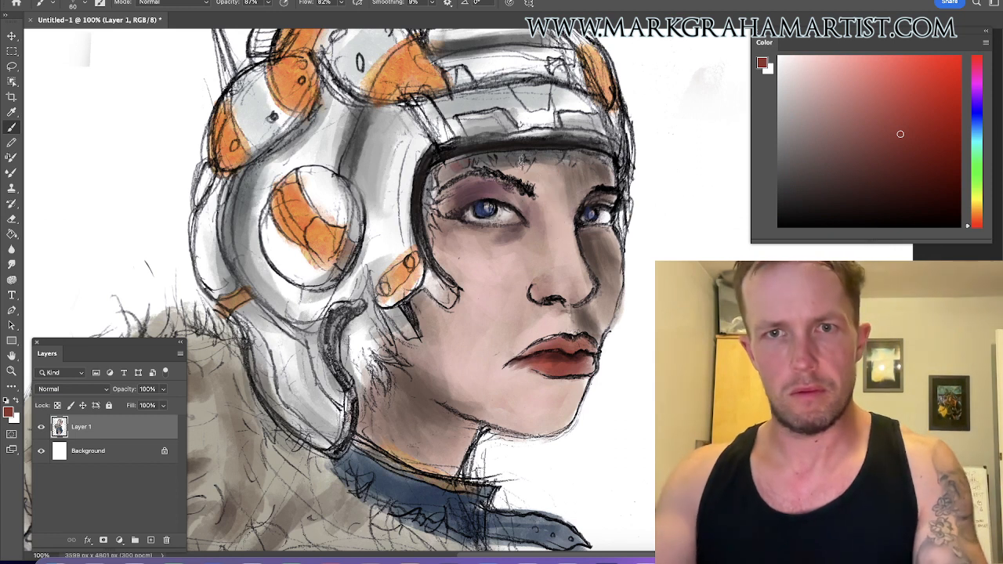
Paint a reddish-brown strand of hair at the middle of the forehead below the helmet rim.
key(ctrl+0)
alt+click(527, 157)
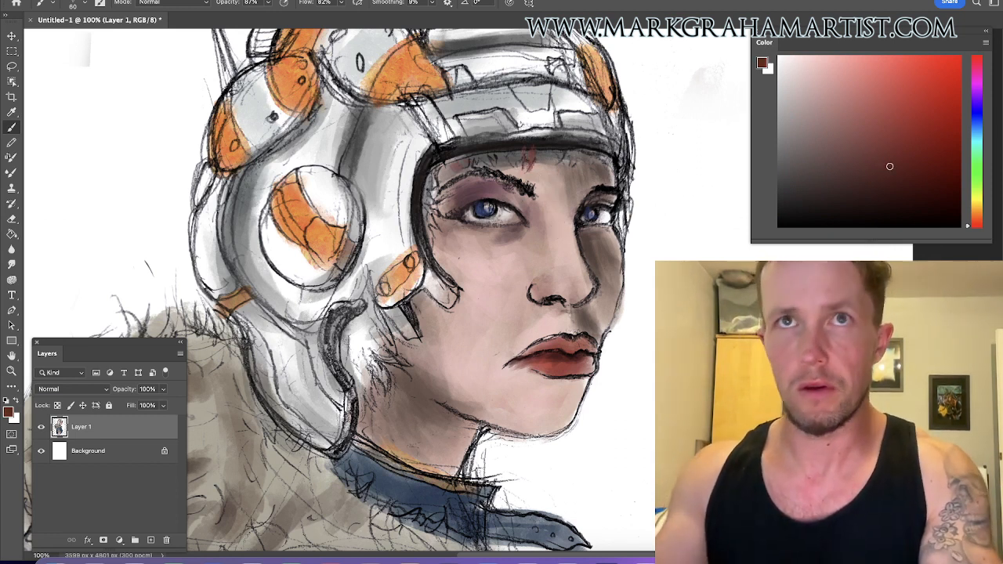
key(ctrl+1)
key(ctrl+0)
alt+click(518, 161)
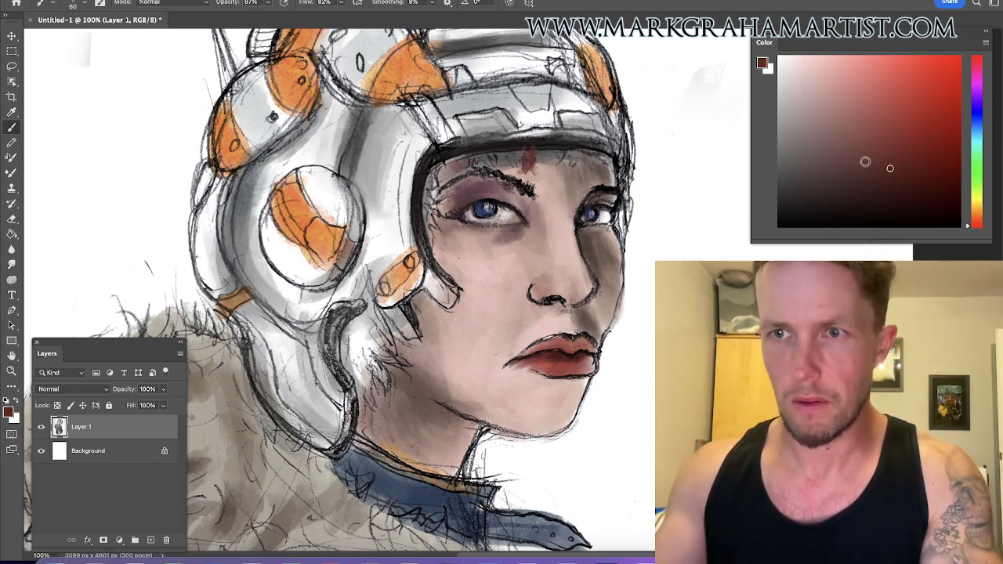
key(ctrl+1)
key(p)
key(ctrl+0)
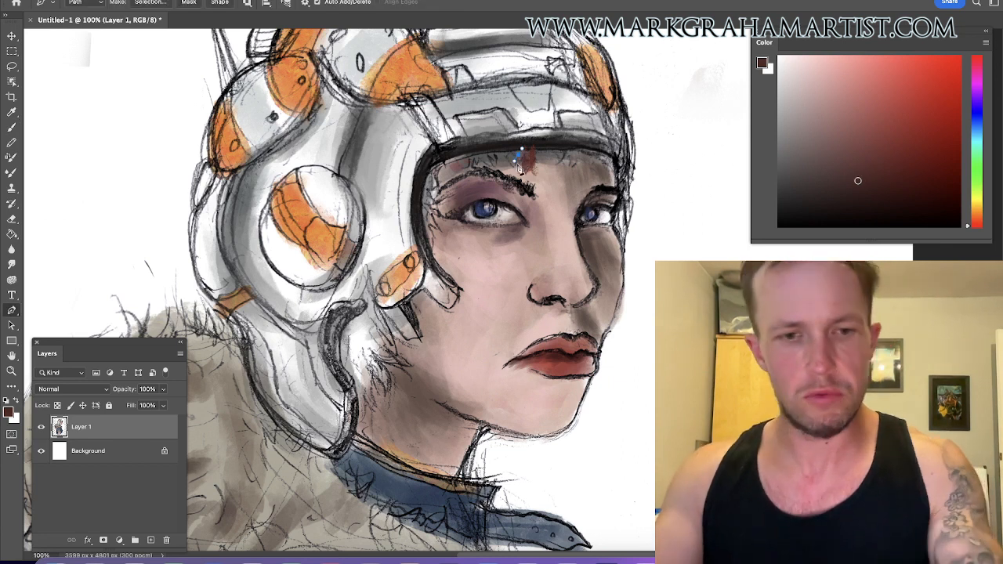
key(ctrl+1)
key(ctrl+0)
key(b)
key(ctrl+1)
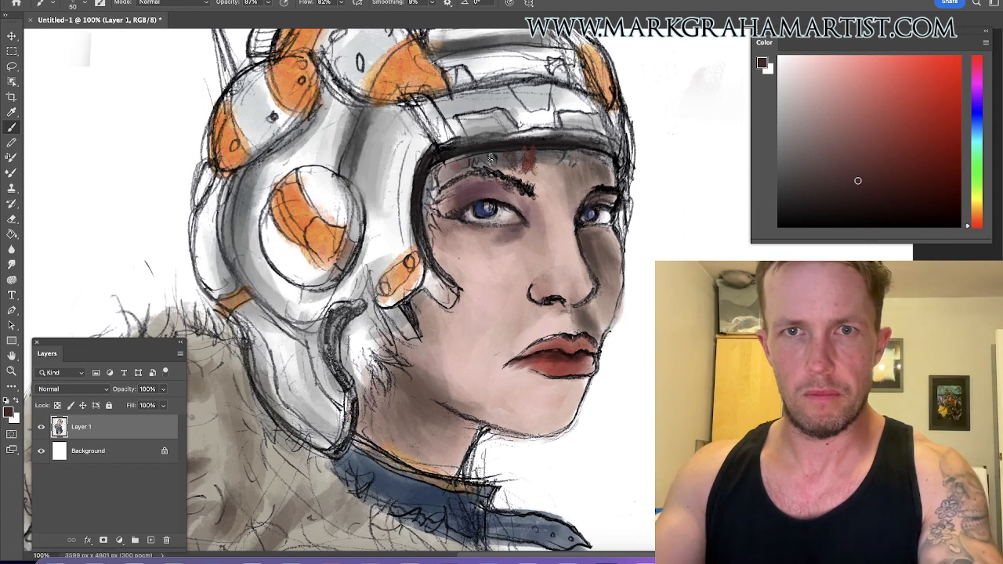
Paint dark reddish-brown hair along the forehead under the helmet rim and down the near temple.
key(bracketright)
key(bracketright)
key(bracketright)
mouse_move(455, 168)
mouse_down()
mouse_move(439, 189)
mouse_move(433, 235)
mouse_move(446, 229)
mouse_move(439, 181)
mouse_move(482, 159)
mouse_up()
key(ctrl+0)
key(ctrl+1)
key(ctrl+0)
key(ctrl+1)
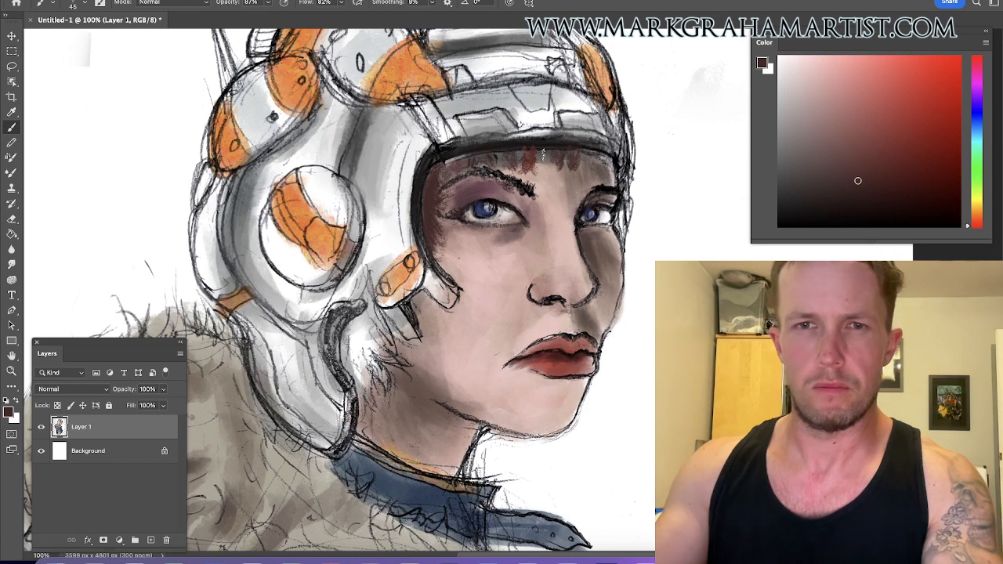
drag(470, 160, 443, 185)
Extend the dark reddish-brown hair down the far temple and outside the far cheek, and sample the cheek's brown shadow colour.
drag(588, 150, 621, 205)
key(])
drag(619, 163, 630, 235)
drag(623, 195, 630, 258)
drag(629, 214, 629, 281)
drag(630, 235, 629, 290)
key(])
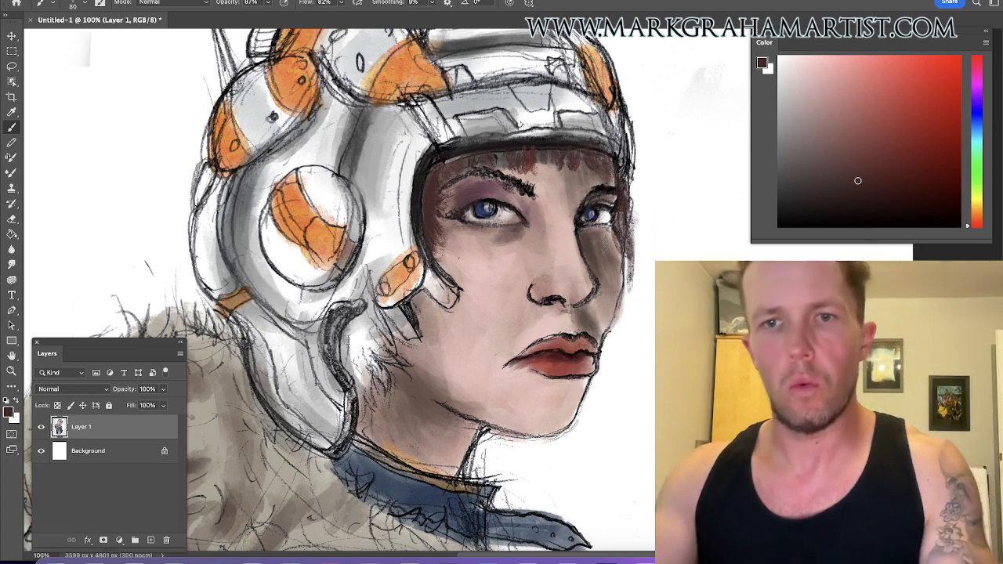
alt+click(613, 247)
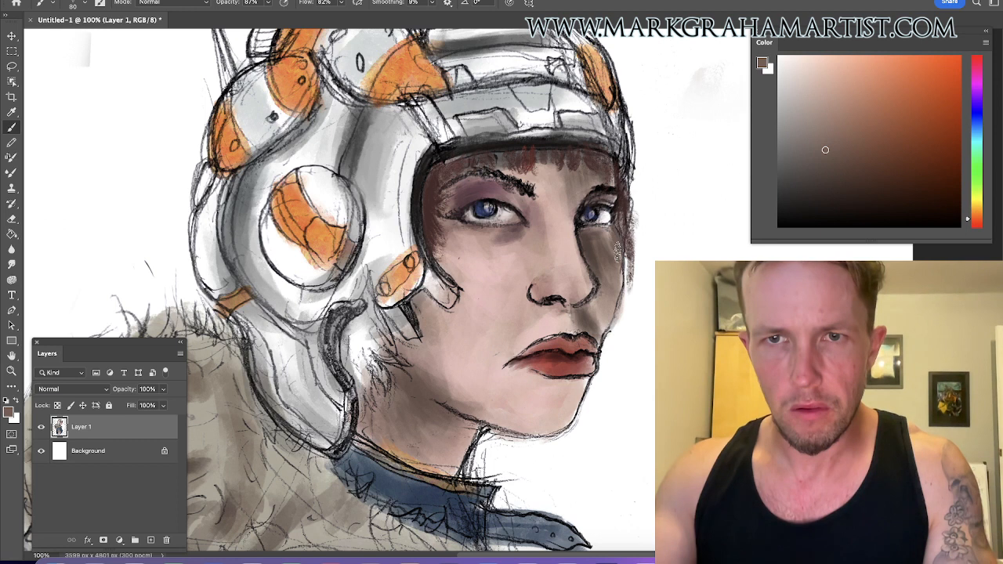
Sample a pale pink skin tone, reduce the brush size, and touch up the outer corner of the far eye.
alt+click(614, 245)
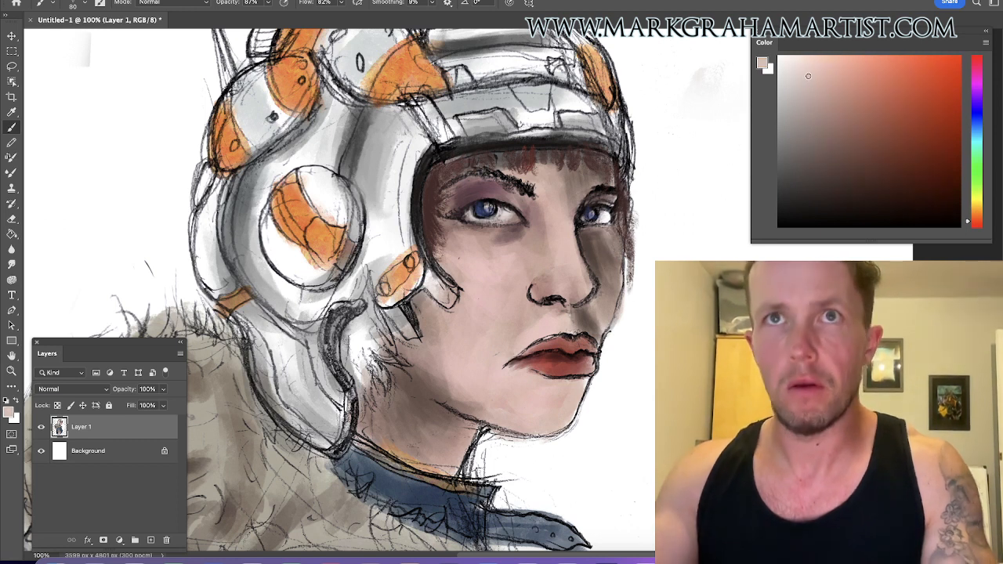
alt+click(615, 244)
key([)
drag(608, 199, 613, 215)
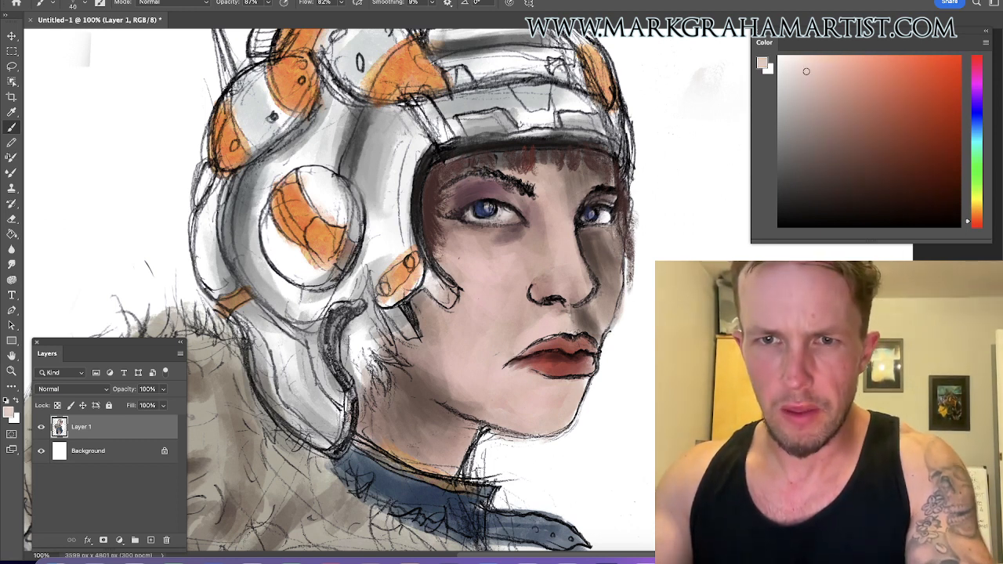
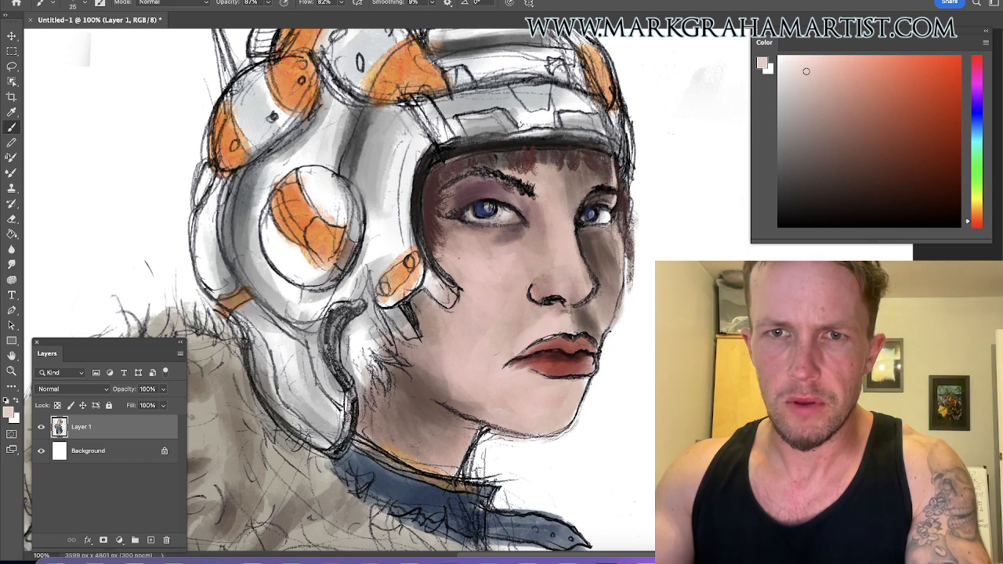
Sample a near-black tone, darken the hair beside the far cheek, and start the dark hair behind the helmet's cheek guard.
alt+click(627, 205)
key(bracketright)
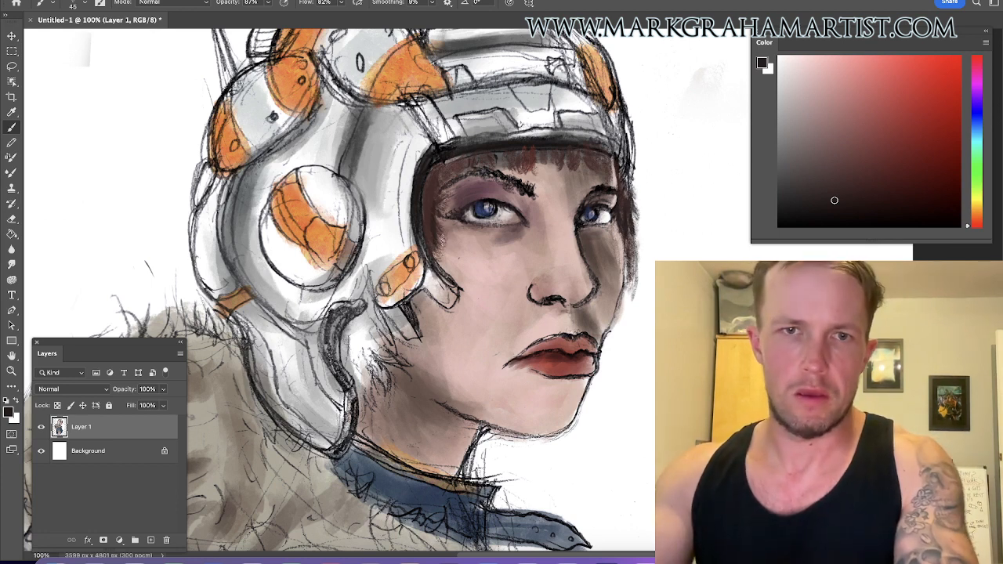
key(bracketright)
mouse_move(429, 232)
mouse_down()
mouse_move(447, 280)
mouse_move(406, 320)
mouse_move(361, 392)
mouse_up()
key(bracketright)
key(bracketright)
mouse_move(358, 327)
mouse_down()
mouse_move(343, 384)
mouse_move(361, 389)
mouse_up()
Fill the hair between the helmet's ear guard and the collar with dark reddish-brown strokes and muted red strands.
alt+click(497, 273)
drag(375, 334, 363, 381)
mouse_move(348, 316)
mouse_down()
mouse_move(347, 386)
mouse_move(362, 372)
mouse_move(377, 392)
mouse_up()
mouse_move(383, 339)
mouse_down()
mouse_move(366, 420)
mouse_move(351, 377)
mouse_move(371, 447)
mouse_up()
drag(370, 407, 354, 464)
mouse_move(386, 349)
mouse_down()
mouse_move(380, 388)
mouse_move(367, 304)
mouse_move(403, 369)
mouse_up()
drag(385, 329, 397, 390)
mouse_move(369, 345)
mouse_down()
mouse_move(375, 314)
mouse_move(396, 306)
mouse_up()
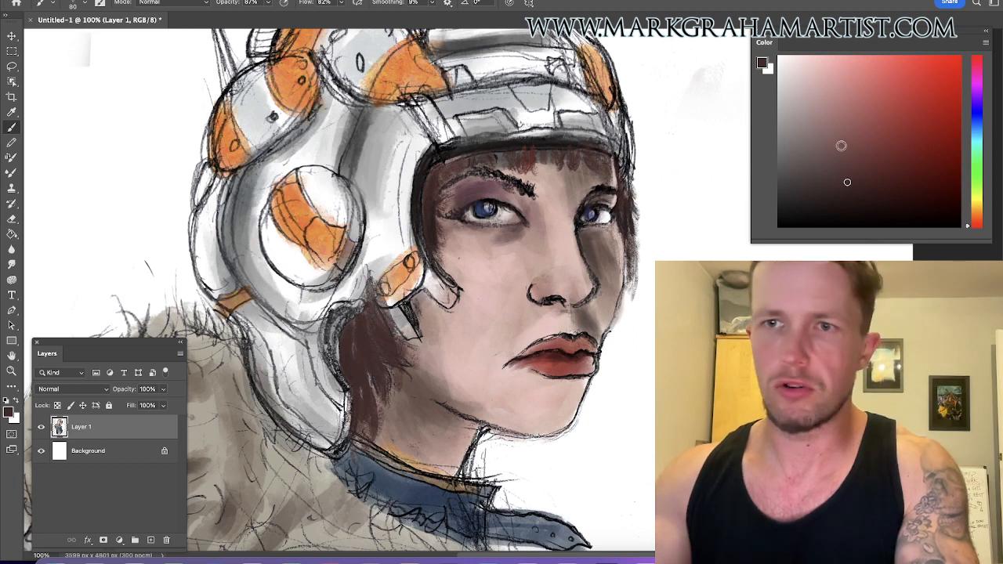
mouse_move(402, 343)
mouse_down()
mouse_move(374, 389)
mouse_move(359, 359)
mouse_move(376, 341)
mouse_move(372, 383)
mouse_up()
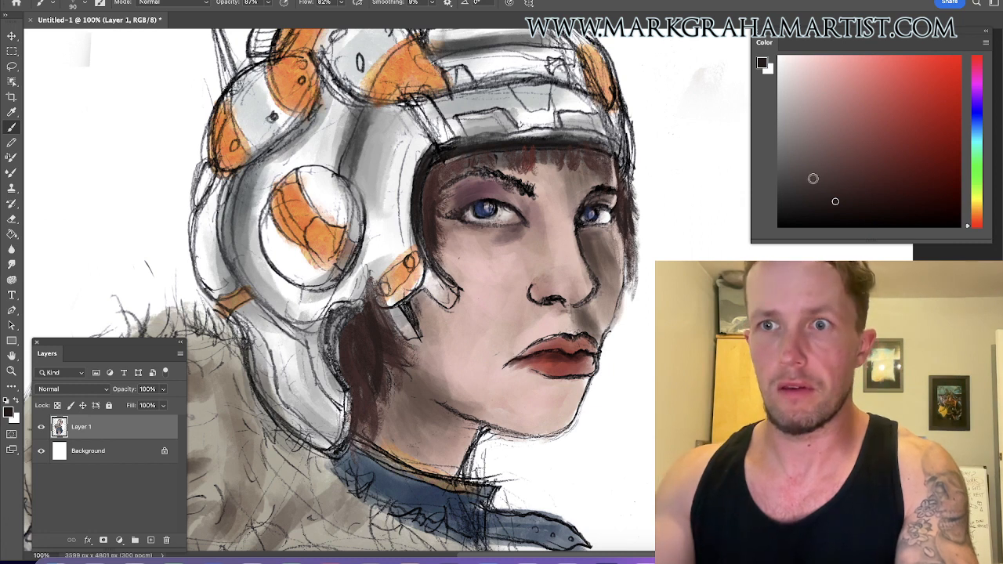
click(858, 138)
mouse_move(350, 333)
mouse_down()
mouse_move(357, 367)
mouse_move(380, 364)
mouse_move(387, 319)
mouse_up()
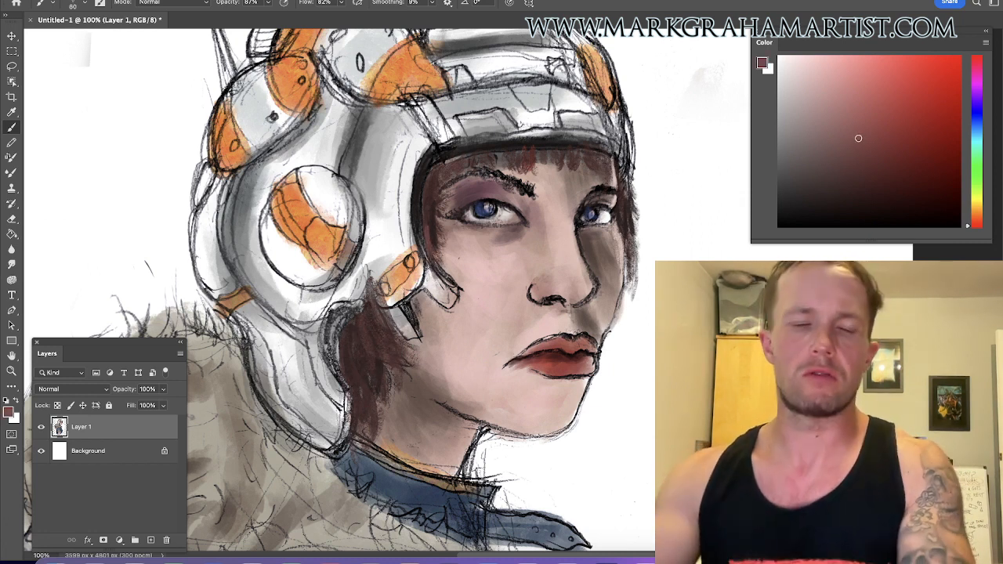
Choose a near-black tone and darken the helmet's cheek-guard edge and the seams between its side panels.
click(800, 205)
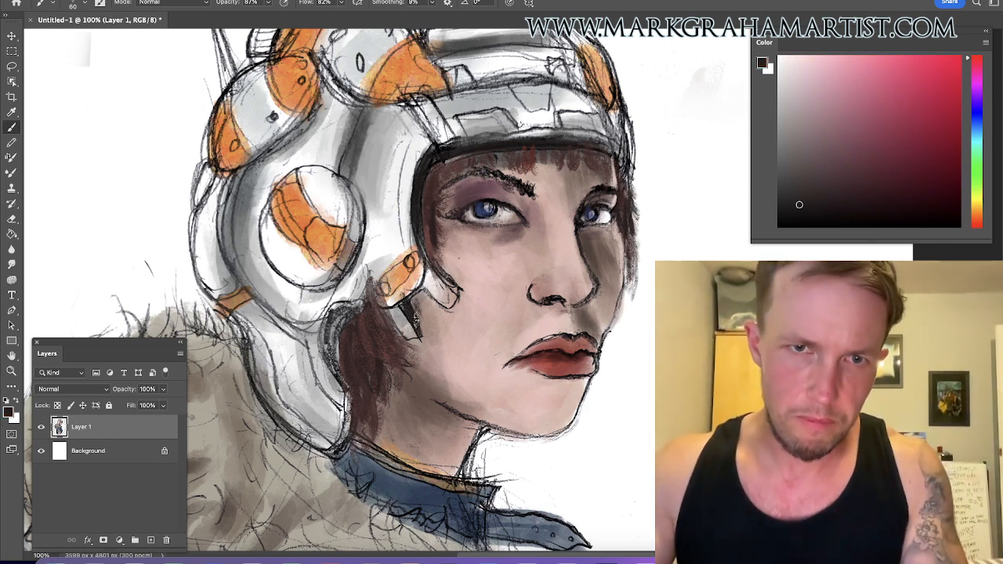
mouse_move(419, 283)
mouse_down()
mouse_move(425, 236)
mouse_move(458, 297)
mouse_up()
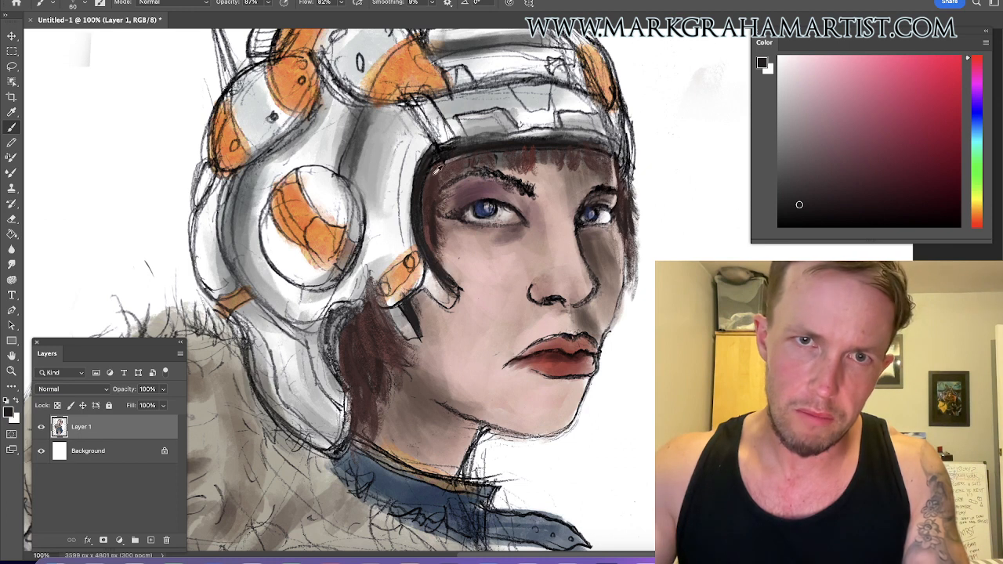
mouse_move(338, 175)
mouse_down()
mouse_move(362, 251)
mouse_move(342, 293)
mouse_up()
drag(365, 108, 343, 183)
mouse_move(216, 166)
mouse_down()
mouse_move(290, 118)
mouse_move(318, 63)
mouse_move(239, 182)
mouse_move(235, 263)
mouse_up()
Choose a near-black with a red-orange hue and deepen the curved helmet seam around the round earpiece.
key(ctrl+0)
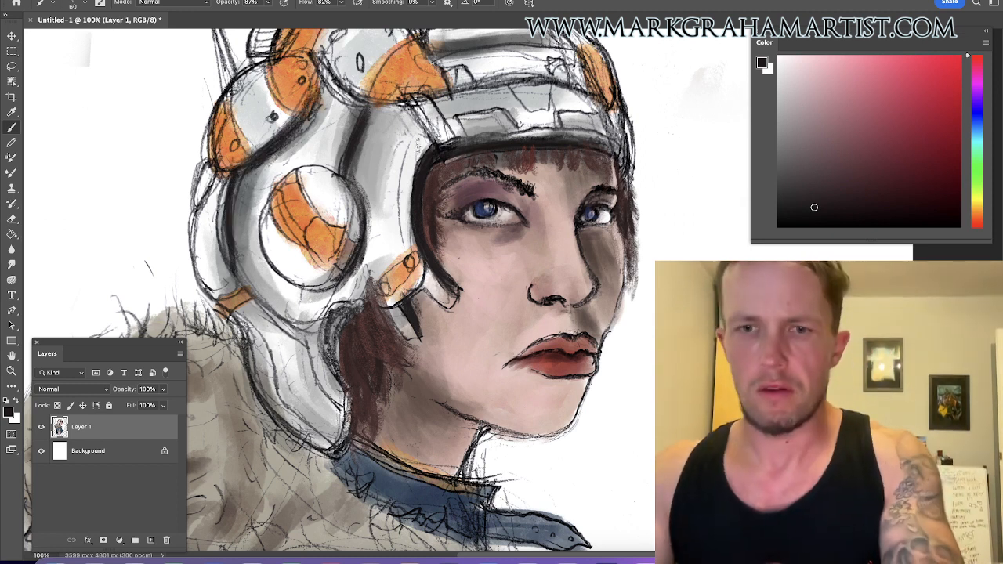
key(ctrl+1)
click(977, 224)
click(810, 214)
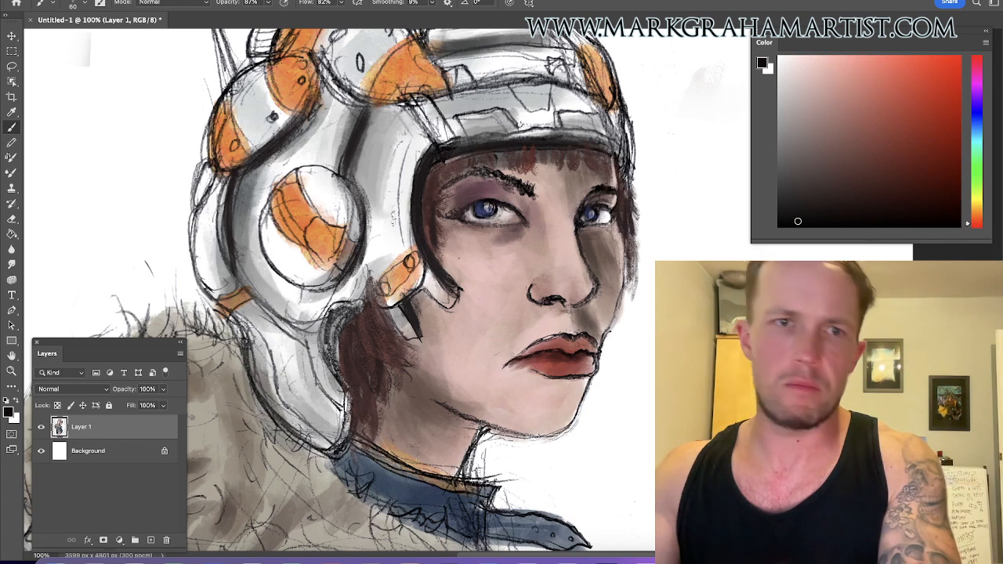
mouse_move(243, 179)
mouse_down()
mouse_move(235, 266)
mouse_move(302, 349)
mouse_move(343, 322)
mouse_move(330, 363)
mouse_move(364, 283)
mouse_move(365, 310)
mouse_up()
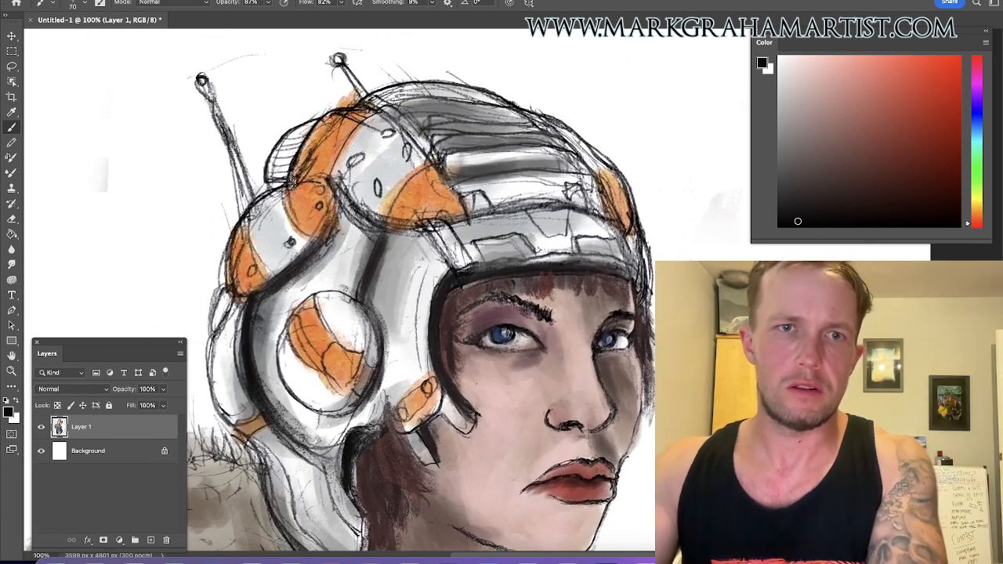
Paint the ribbed knob at the back of the helmet and both antennas solid black with a size 50 brush.
mouse_move(291, 180)
mouse_down()
mouse_move(282, 149)
mouse_move(308, 133)
mouse_move(284, 174)
mouse_up()
key(bracketleft)
key(bracketleft)
key(bracketleft)
drag(211, 101, 249, 197)
drag(321, 54, 323, 65)
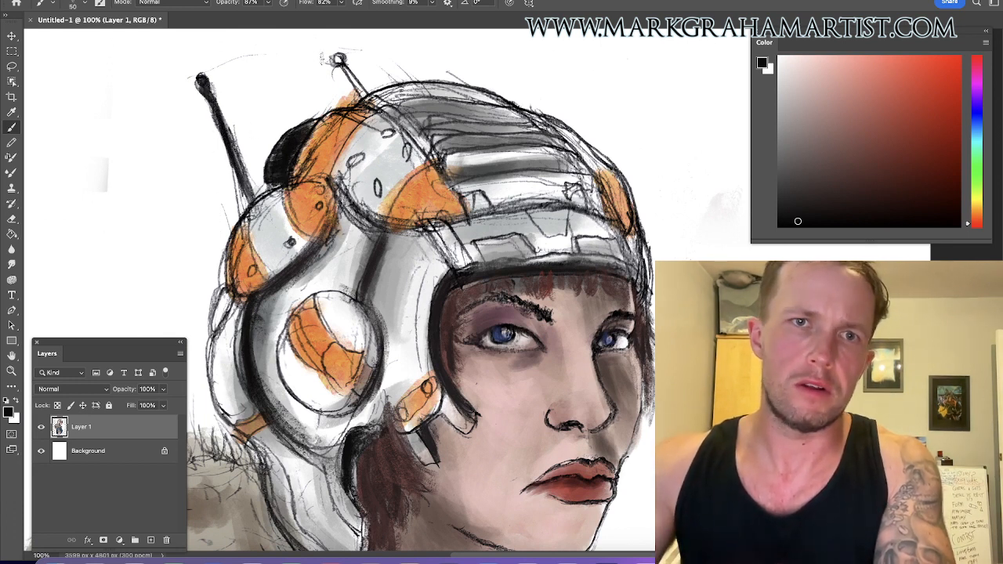
drag(339, 60, 365, 96)
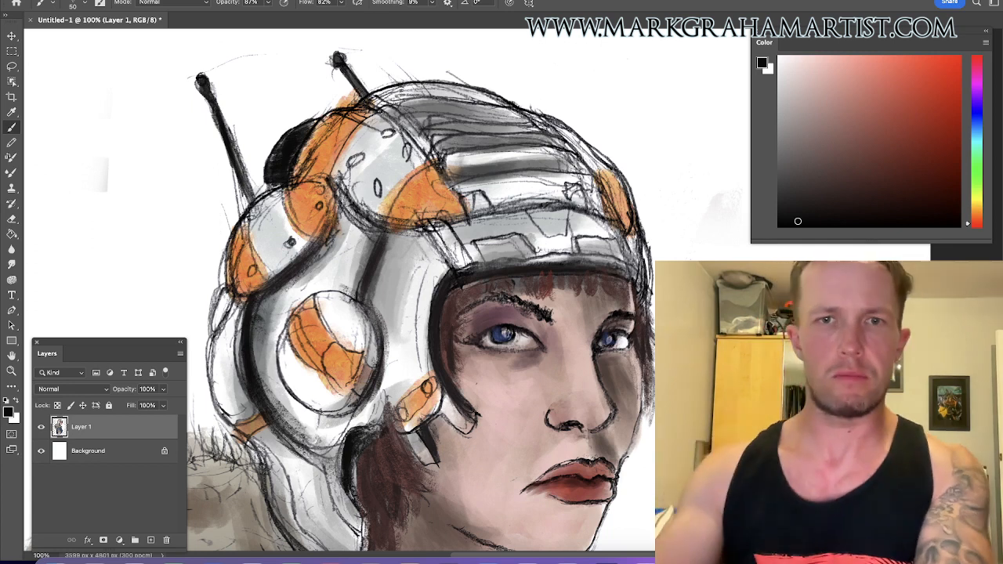
Darken the grooves across the helmet's crown and the recessed shapes on its brow band with black.
drag(453, 176, 583, 163)
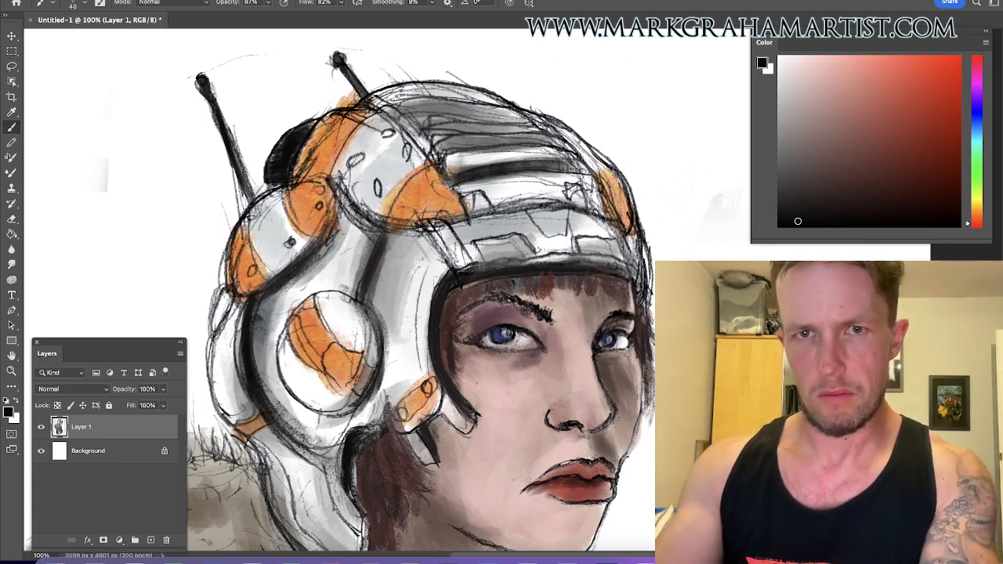
drag(415, 125, 518, 120)
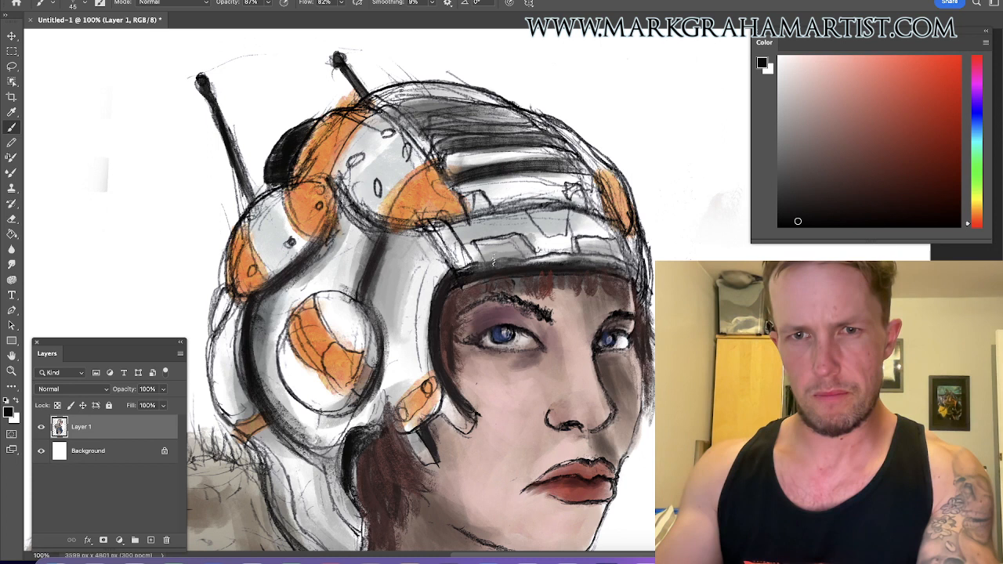
drag(478, 236, 533, 259)
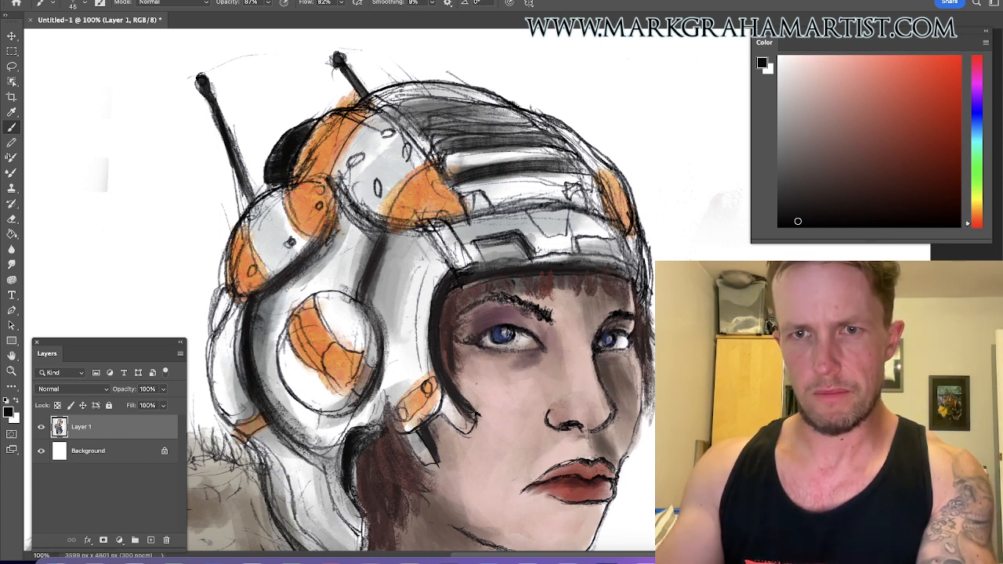
mouse_move(618, 255)
mouse_down()
mouse_move(537, 210)
mouse_move(571, 237)
mouse_move(544, 205)
mouse_move(449, 229)
mouse_up()
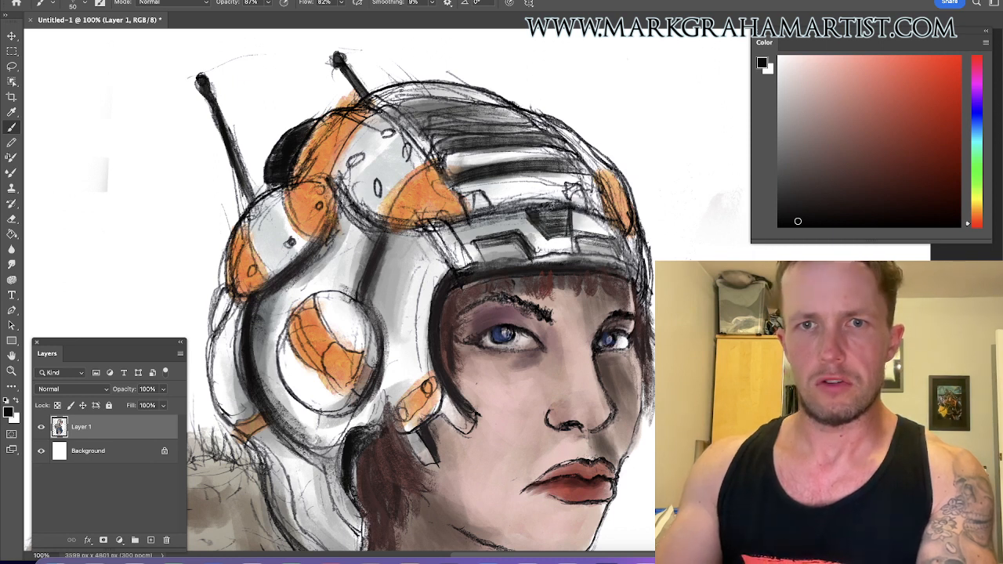
mouse_move(580, 202)
mouse_down()
mouse_move(491, 213)
mouse_move(432, 263)
mouse_move(417, 329)
mouse_up()
Sample a light grey to touch up the helmet's upper side dome, and shade the rear panel with a mid grey.
alt+click(403, 274)
alt+click(415, 314)
key(bracketleft)
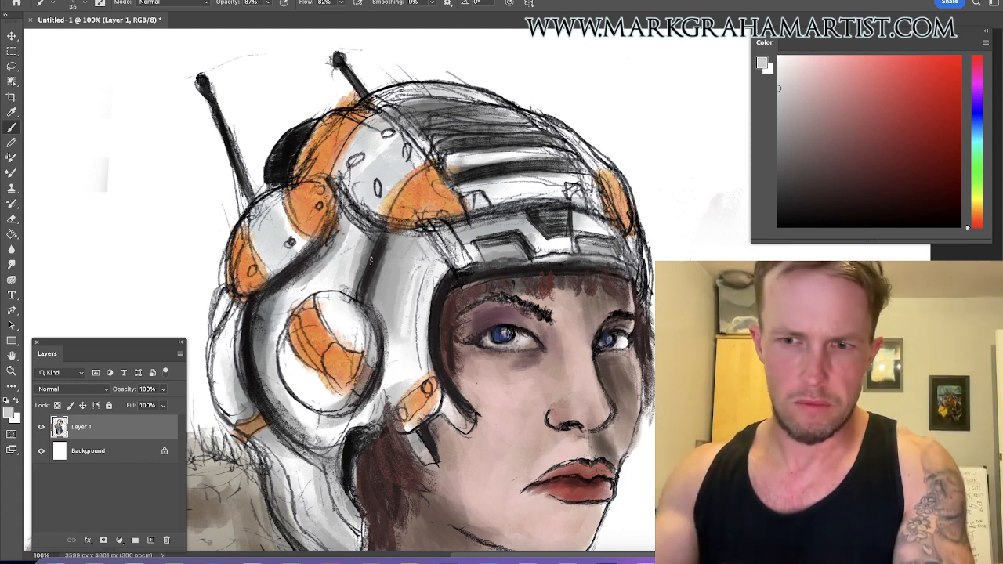
drag(367, 163, 386, 138)
click(779, 128)
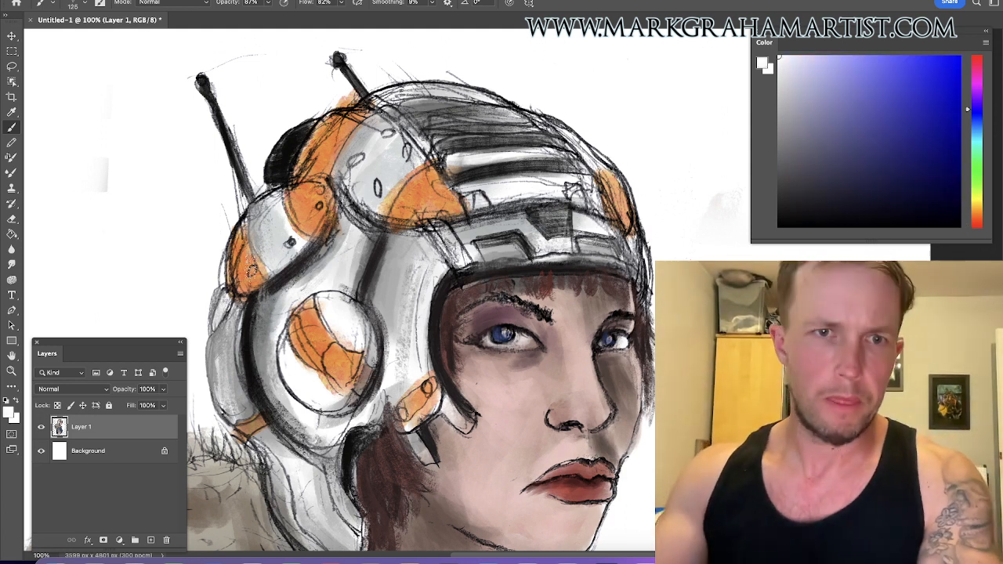
Reduce the brush to 45 and add white highlights to the helmet's side dome and the ridges across its crown.
key(bracketleft)
key(bracketleft)
key(bracketleft)
key(bracketleft)
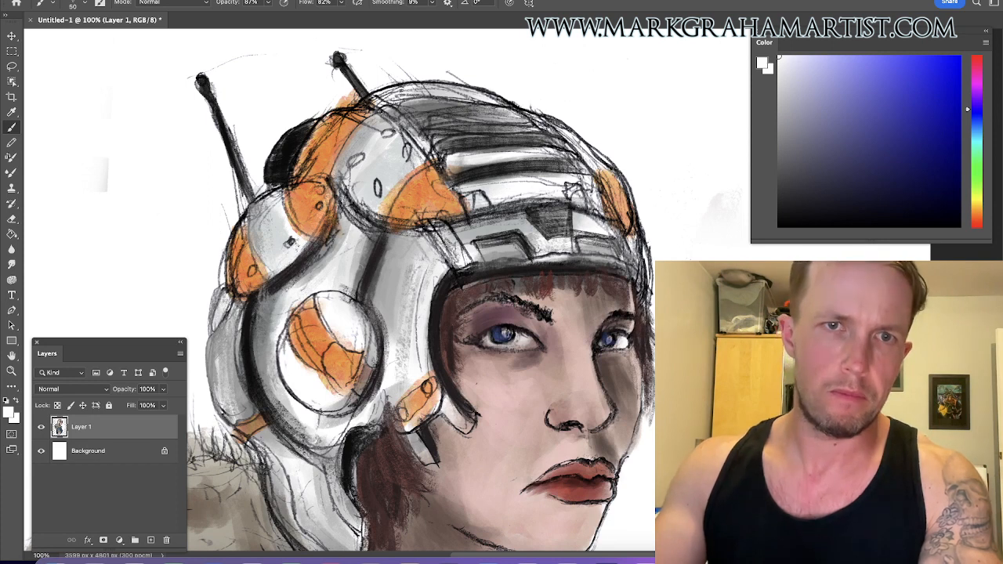
drag(359, 188, 366, 205)
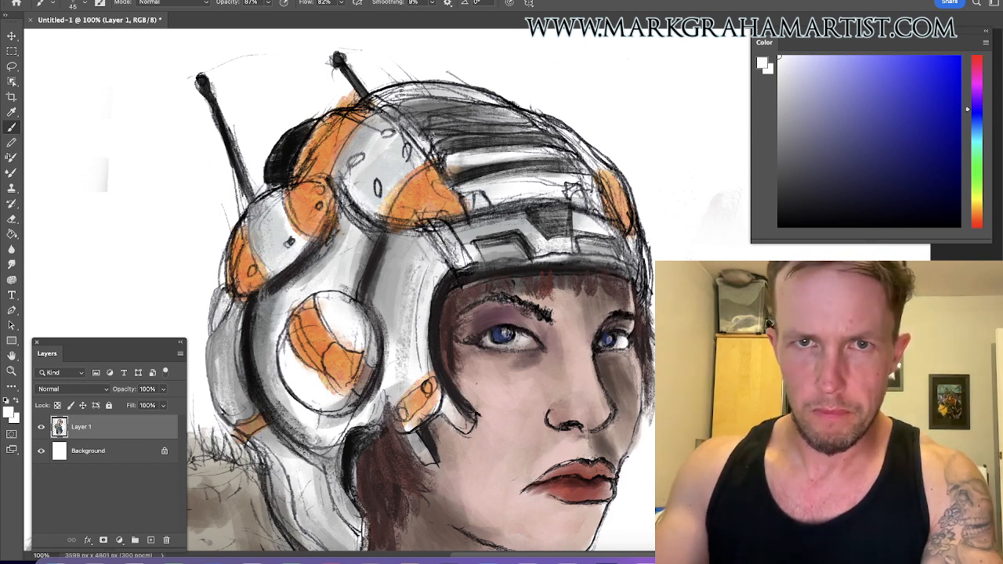
drag(433, 135, 561, 137)
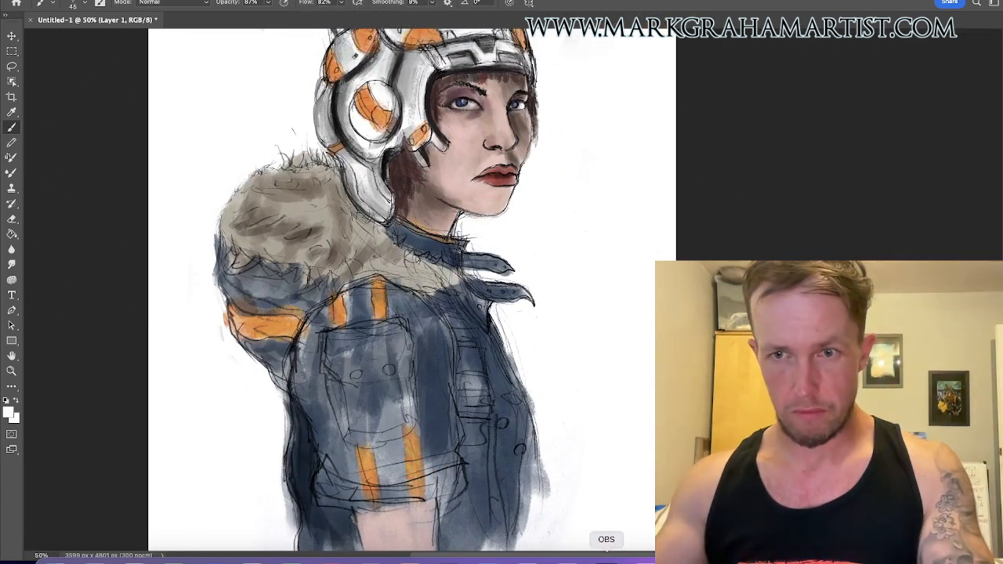
Switch to OBS to check the recording, minimise its window, and return to the jacket area of the painting with the panels shown.
click(627, 558)
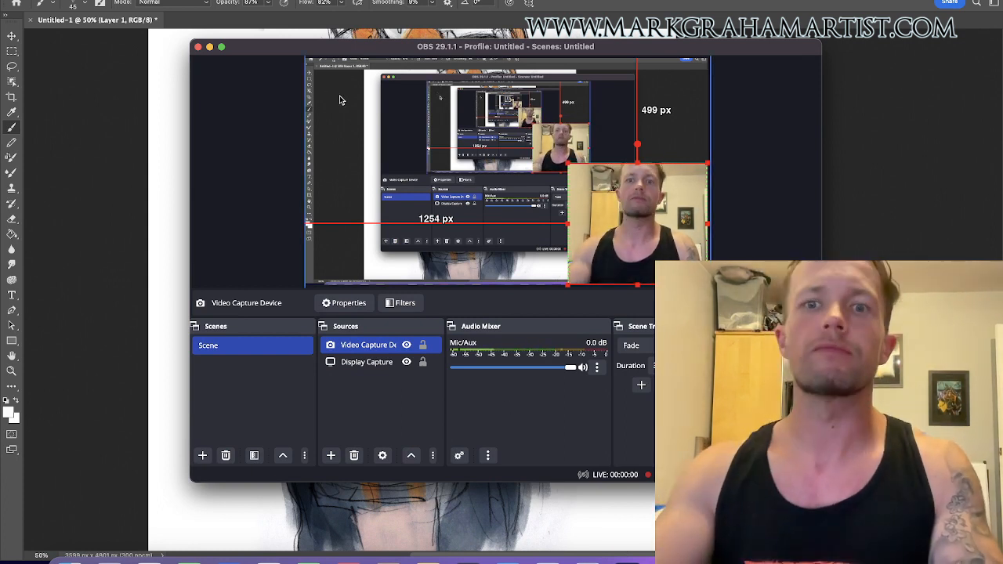
click(210, 48)
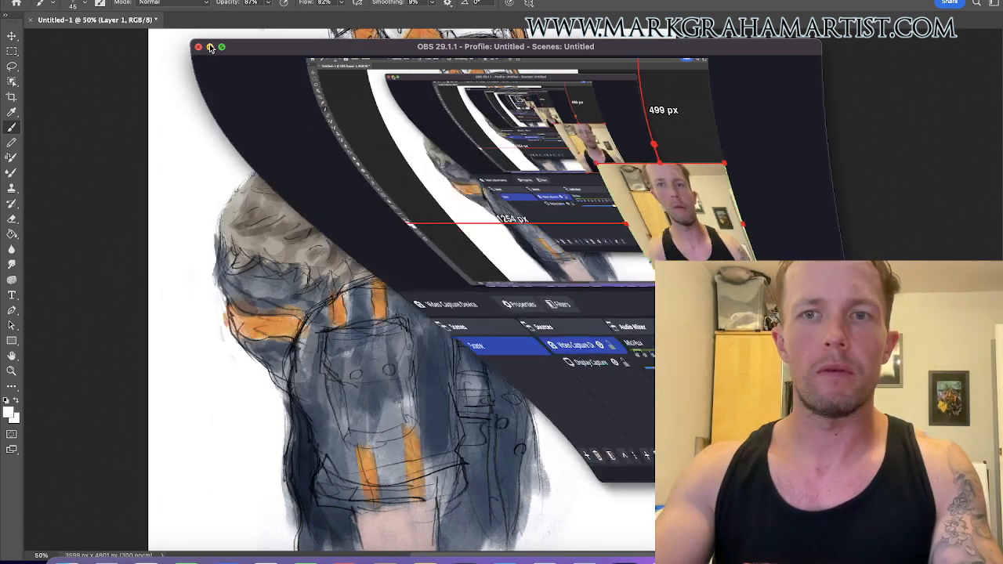
drag(413, 311, 460, 191)
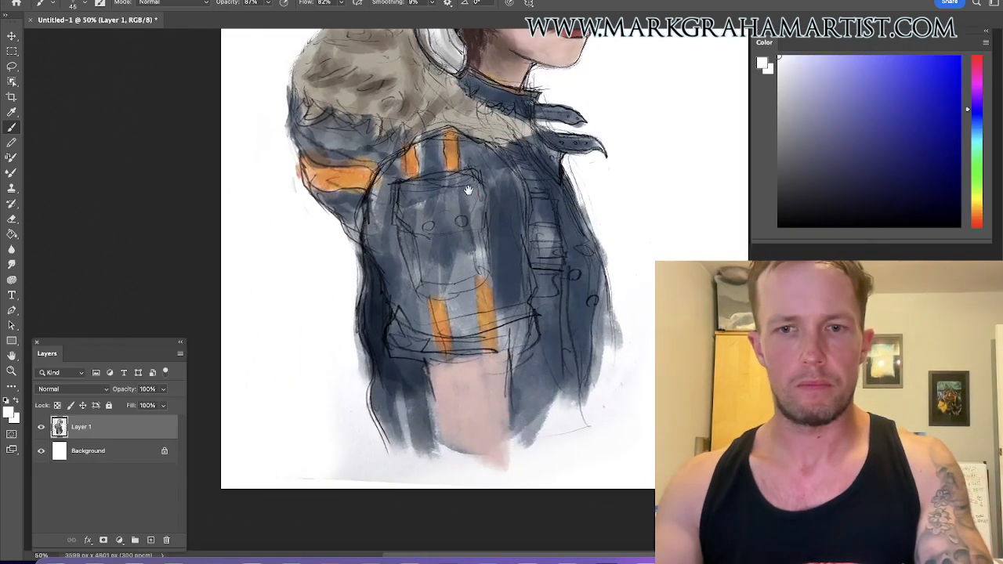
click(607, 560)
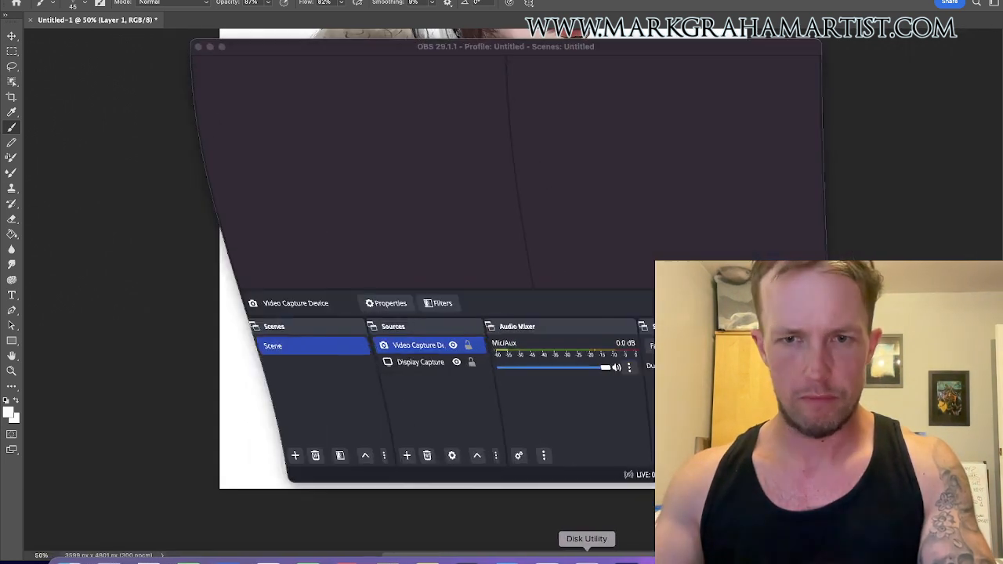
click(208, 48)
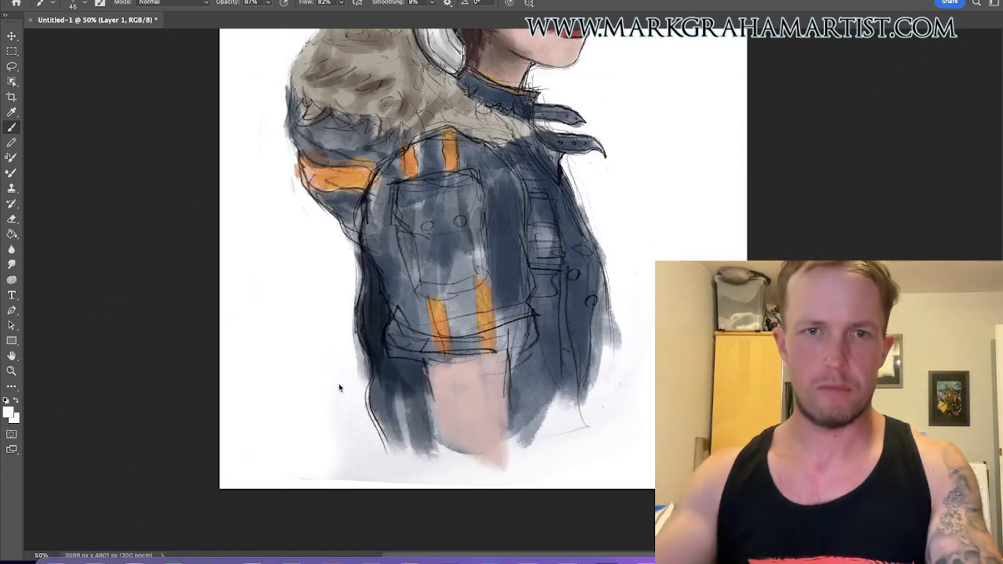
key(Tab)
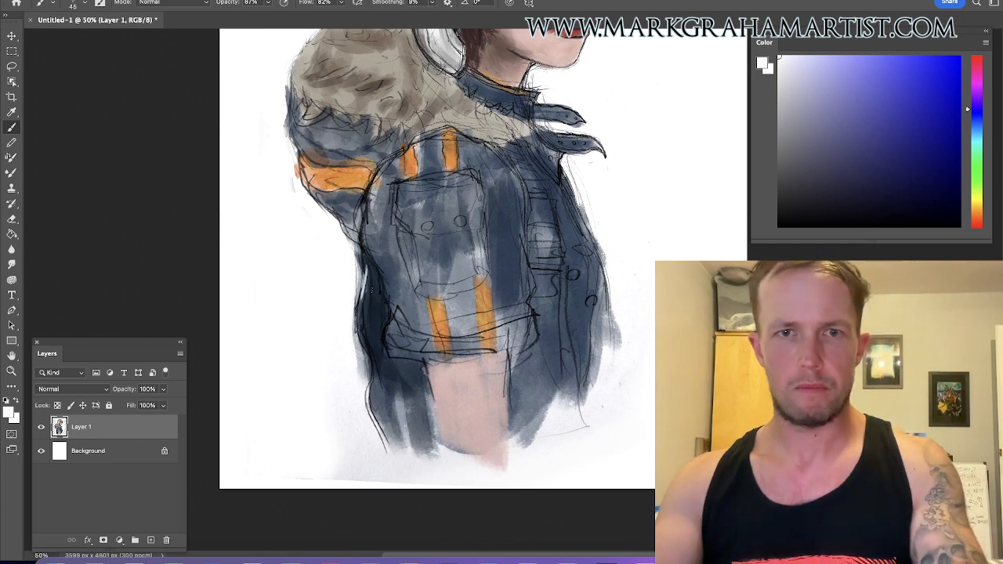
Sample a dark navy from the jacket, enlarge the brush to 135, and paint shadows down the jacket's back edge.
alt+click(378, 289)
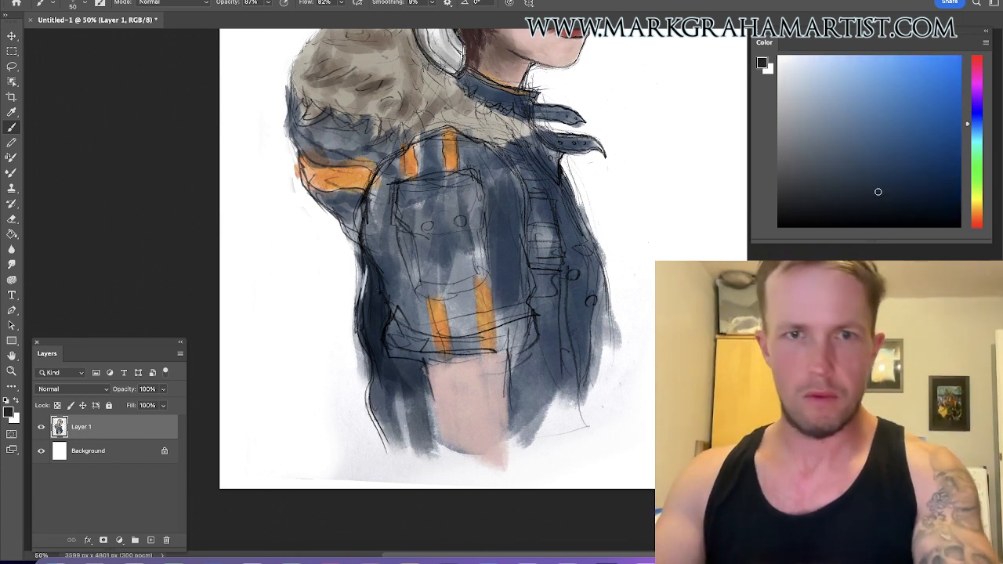
key(bracketright)
key(bracketright)
key(bracketright)
key(bracketright)
key(bracketright)
key(bracketright)
drag(361, 260, 357, 333)
key(bracketright)
mouse_move(368, 392)
mouse_down()
mouse_move(384, 432)
mouse_move(391, 369)
mouse_move(411, 388)
mouse_move(423, 451)
mouse_up()
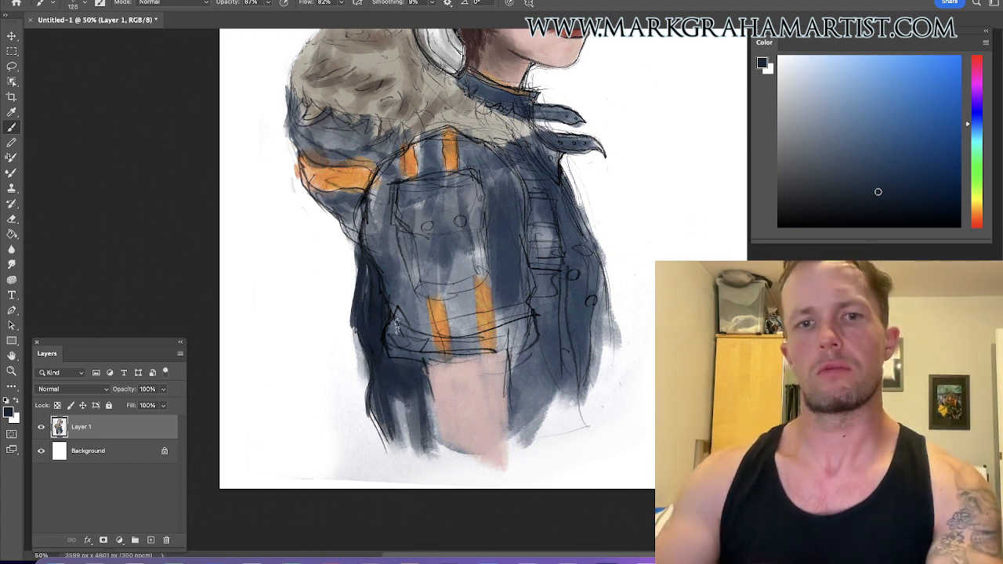
Shade the sleeve cuff, the sides and base of the sleeve pocket, and the underside of its flap in dark navy.
mouse_move(425, 342)
mouse_down()
mouse_move(428, 353)
mouse_move(502, 342)
mouse_move(478, 354)
mouse_move(435, 345)
mouse_move(441, 354)
mouse_move(515, 334)
mouse_up()
mouse_move(406, 346)
mouse_down()
mouse_move(454, 360)
mouse_move(525, 345)
mouse_move(501, 328)
mouse_move(476, 345)
mouse_up()
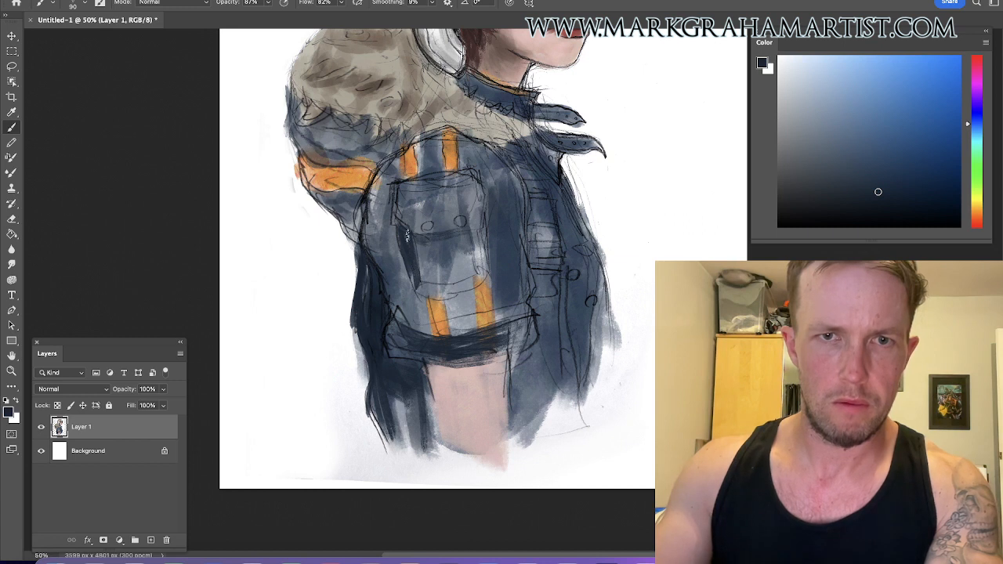
mouse_move(418, 287)
mouse_down()
mouse_move(479, 283)
mouse_move(465, 279)
mouse_move(480, 270)
mouse_up()
click(881, 203)
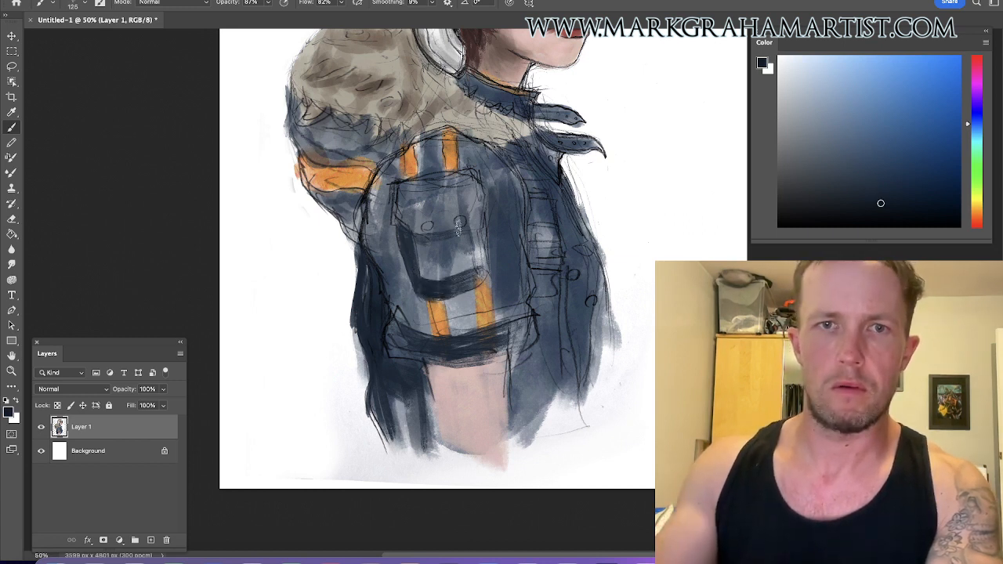
drag(421, 235, 451, 226)
key(bracketleft)
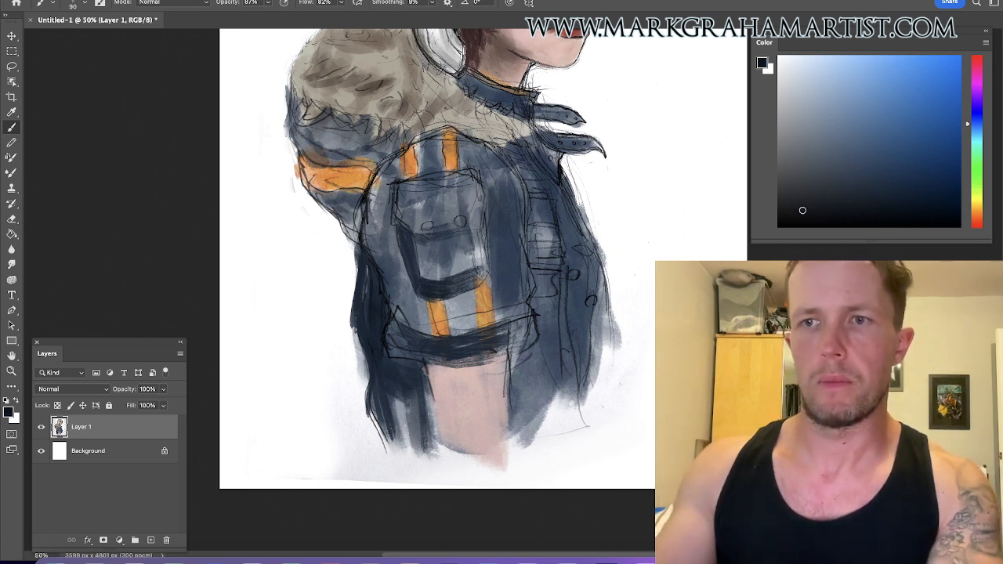
Choose a neutral near-black, enlarge the brush, and paint a ribbed dark strip down the jacket's chest beside the sleeve.
click(978, 230)
mouse_move(529, 206)
mouse_down()
mouse_move(541, 224)
mouse_move(555, 221)
mouse_move(549, 201)
mouse_up()
key(bracketright)
key(bracketright)
click(778, 206)
mouse_move(552, 205)
mouse_down()
mouse_move(528, 185)
mouse_move(533, 168)
mouse_move(508, 143)
mouse_up()
key(bracketright)
key(bracketright)
mouse_move(541, 251)
mouse_down()
mouse_move(553, 231)
mouse_move(538, 291)
mouse_move(549, 321)
mouse_up()
Highlight the ribs of the dark chest strip in mid grey with a smaller brush, and fill the pocket and jacket buttons near-black.
alt+click(619, 270)
key(bracketleft)
key(bracketleft)
key(bracketleft)
key(bracketleft)
key(bracketleft)
key(bracketleft)
key(bracketleft)
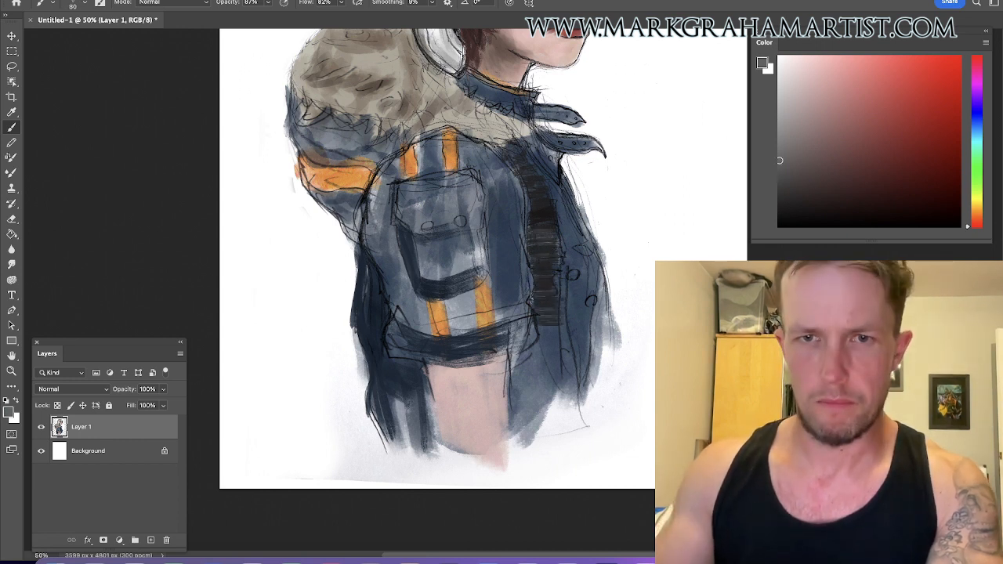
key(bracketleft)
key(bracketleft)
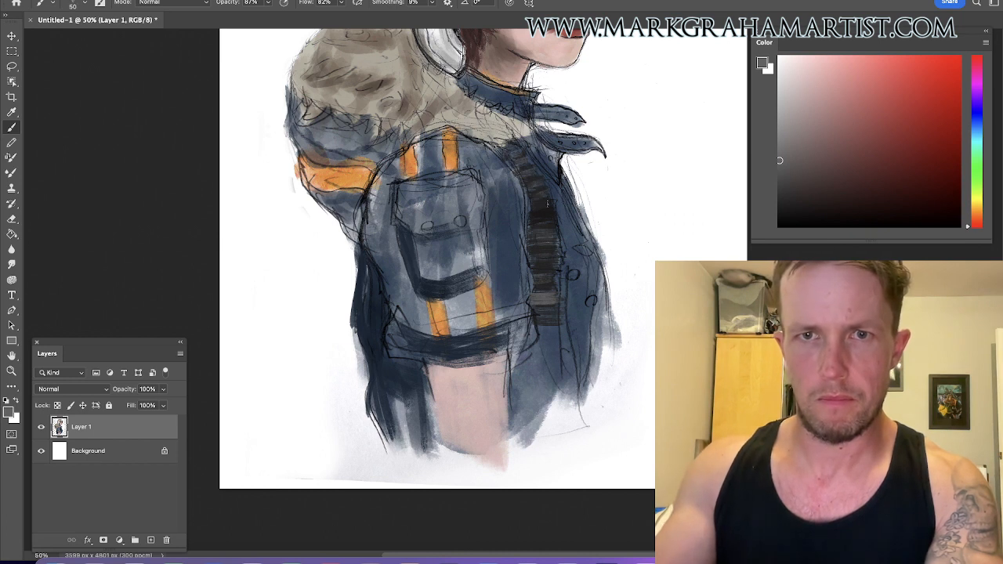
drag(553, 244, 534, 249)
drag(540, 272, 554, 274)
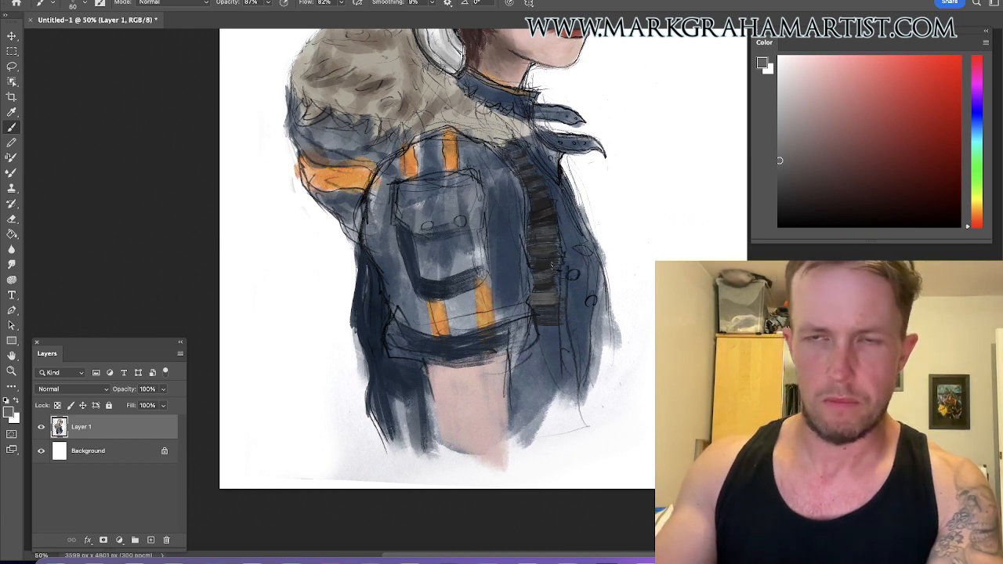
click(779, 218)
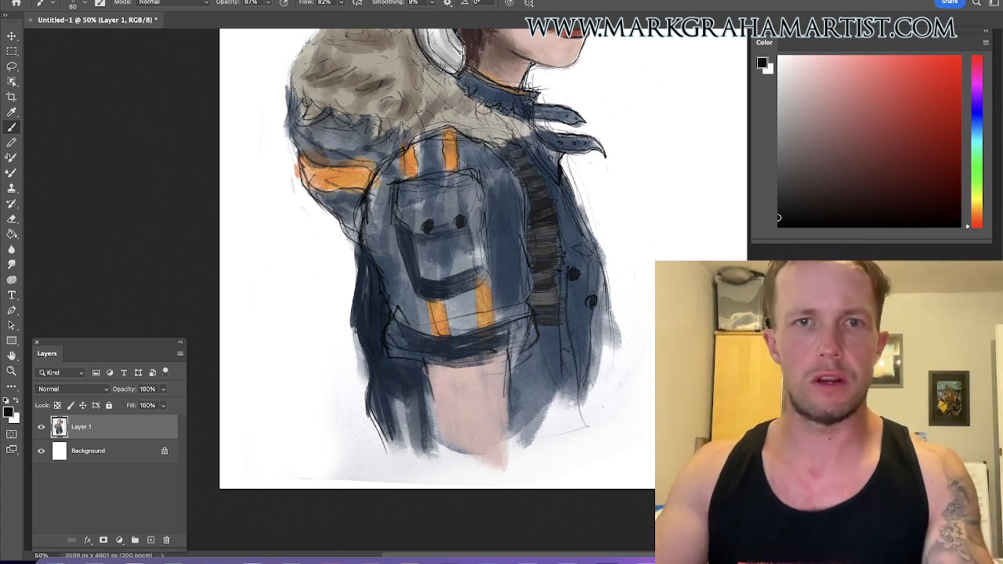
Mix a pale blue-grey from the sampled jacket colour and brush highlights over the sleeve pocket, its flap and the sleeve edges.
alt+click(418, 196)
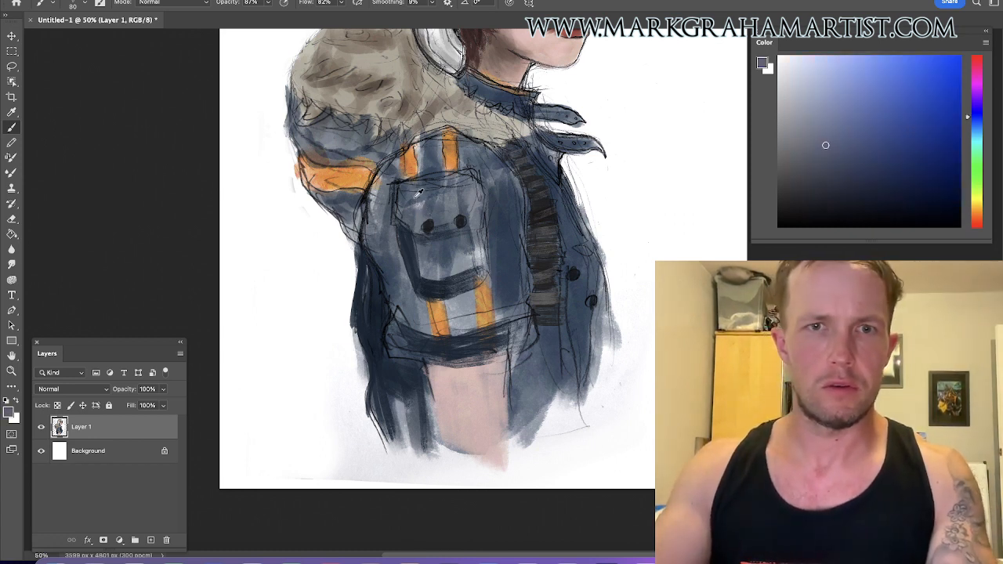
click(813, 100)
click(817, 108)
drag(816, 107, 808, 107)
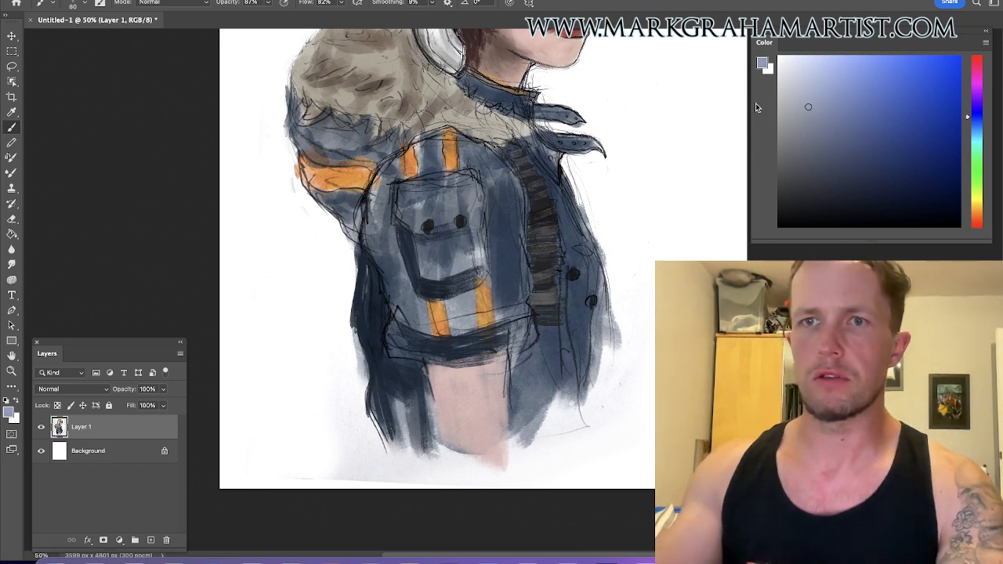
key(bracketright)
key(bracketright)
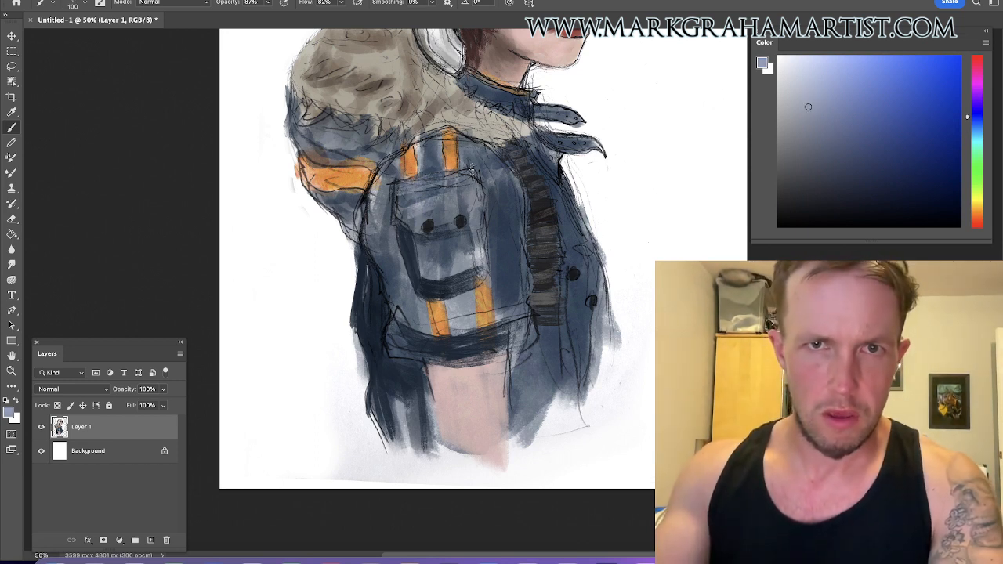
drag(451, 178, 397, 215)
drag(382, 165, 368, 241)
key(bracketright)
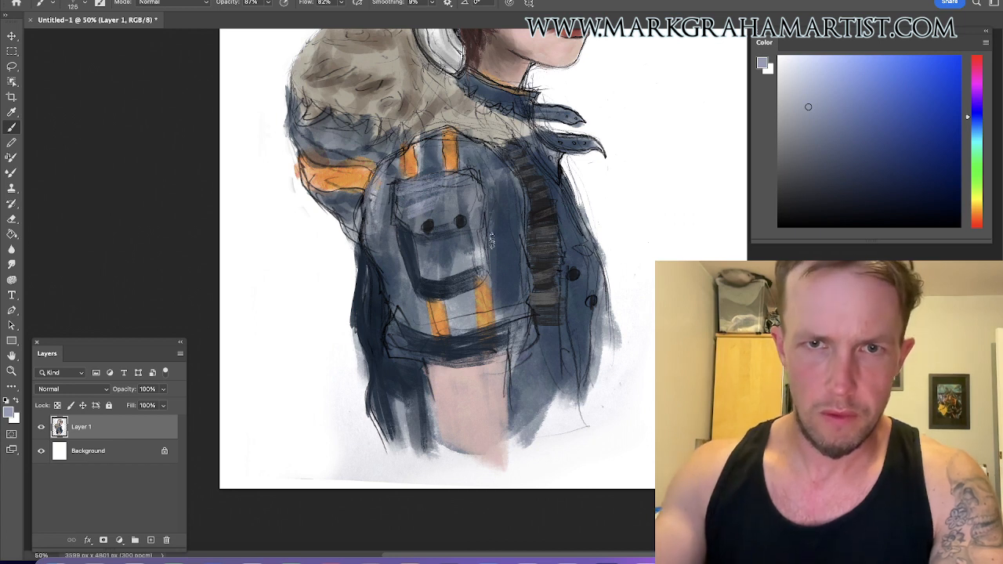
key(bracketleft)
key(bracketleft)
key(bracketright)
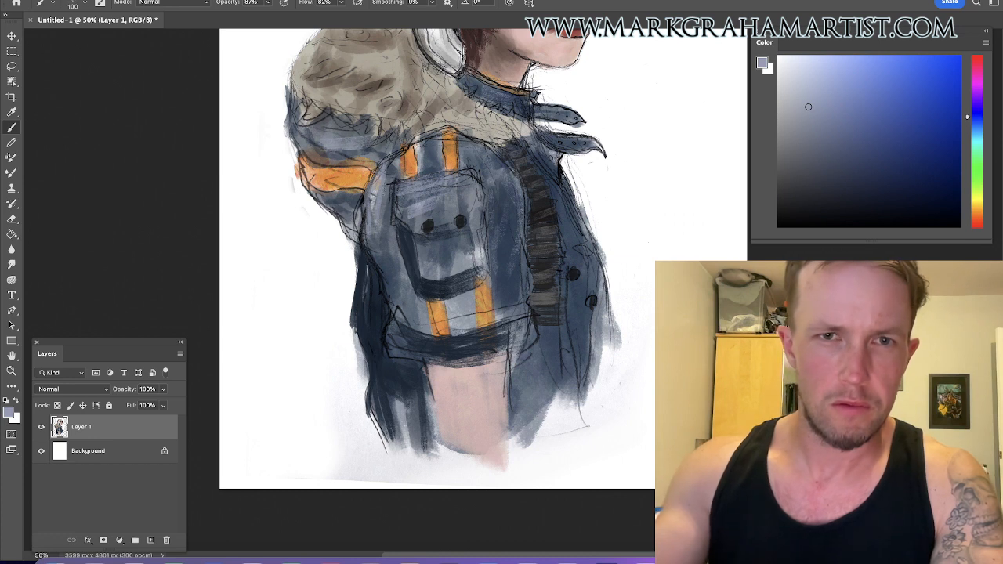
alt+click(337, 154)
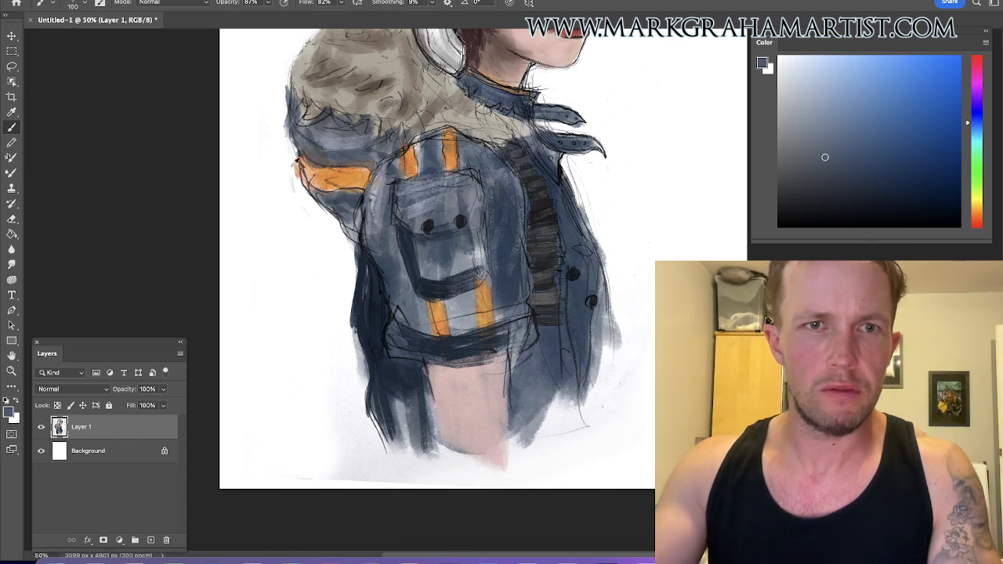
Use the Eraser with The Common Brush tip to clean stray paint outside the jacket's back and front edges.
alt+click(290, 159)
key(e)
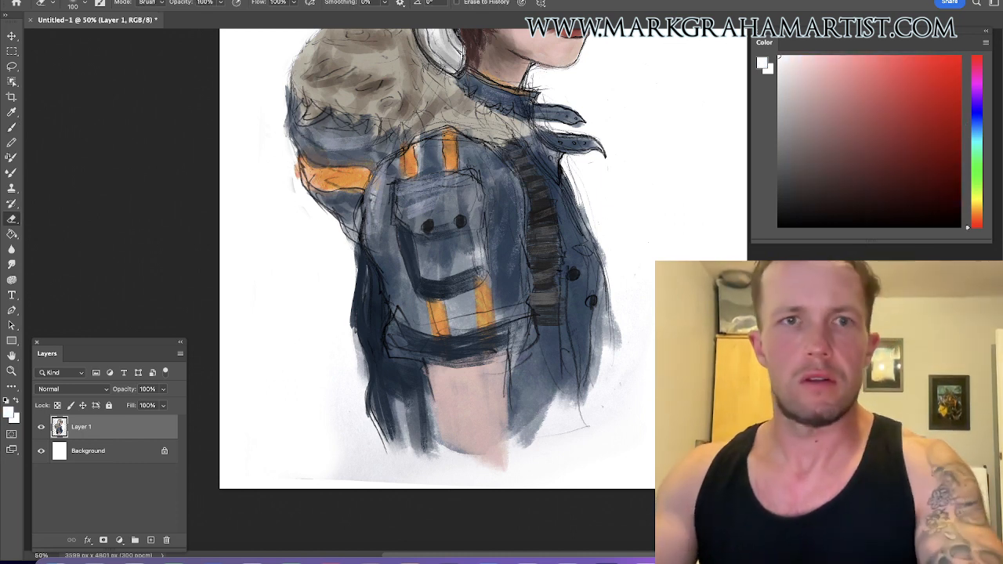
right_click(261, 161)
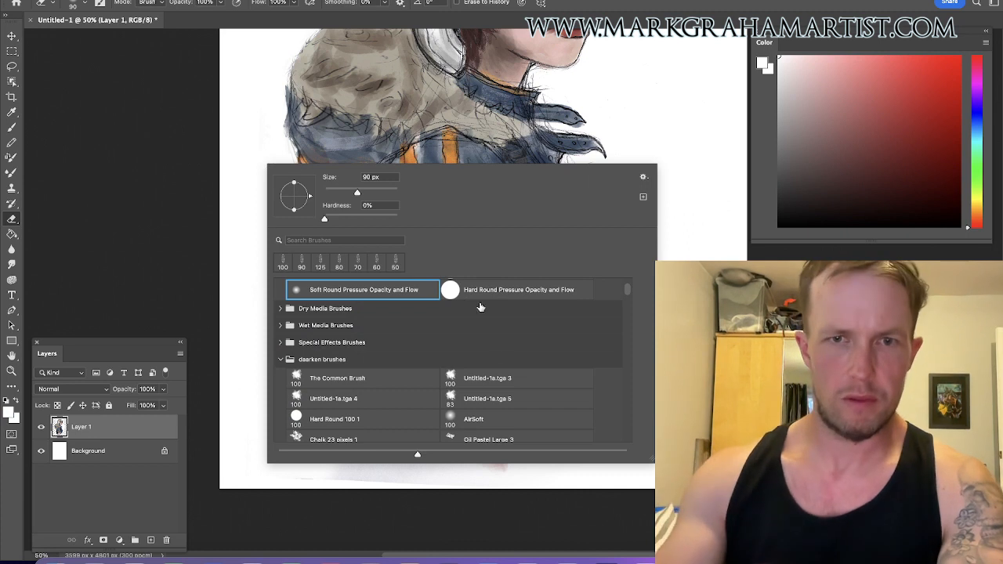
click(384, 381)
key(Return)
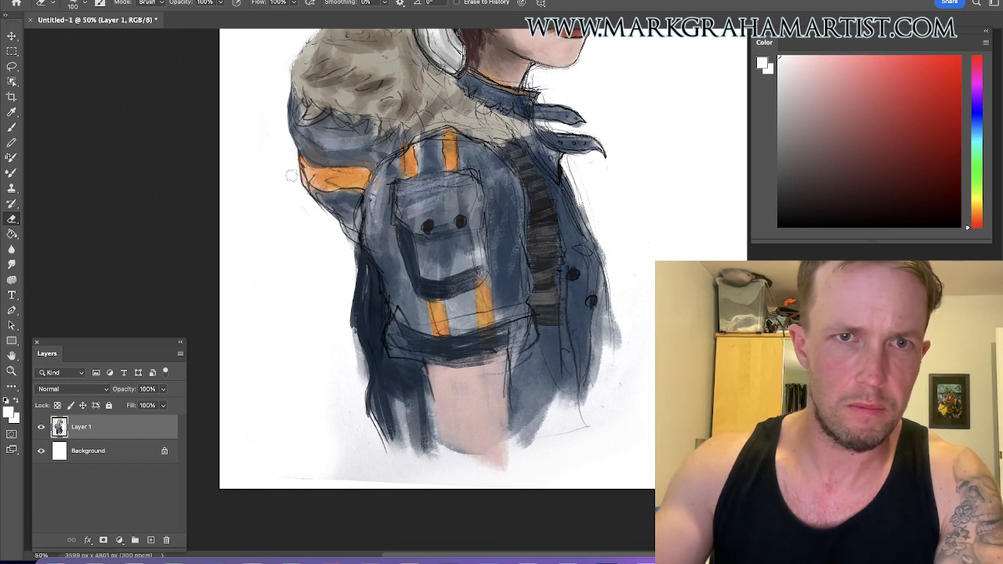
key(bracketright)
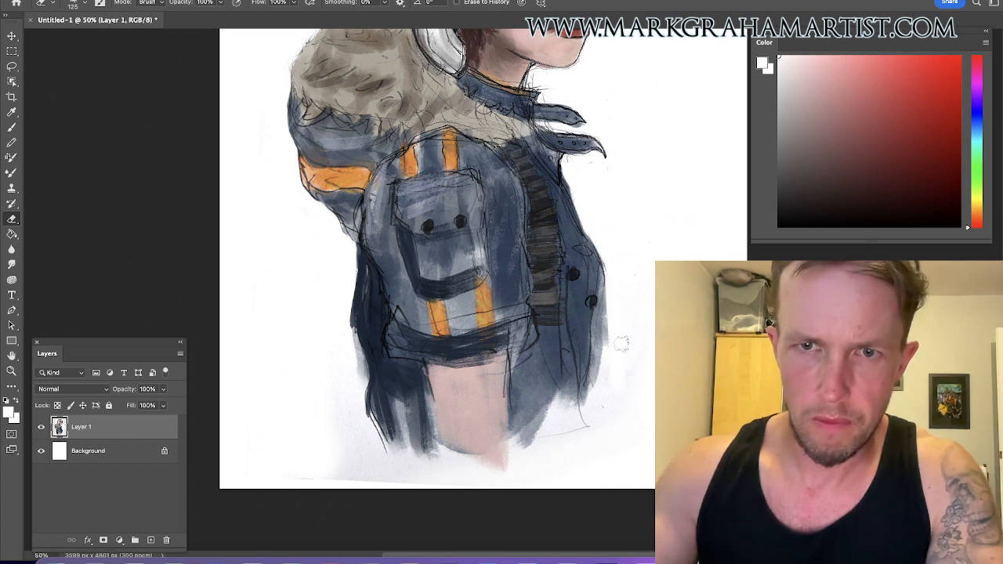
key(bracketright)
key(bracketright)
Extend the jacket's lower front hem in sampled blue at brush size 150, and repaint the forearm's front edge in sampled skin tone.
key(b)
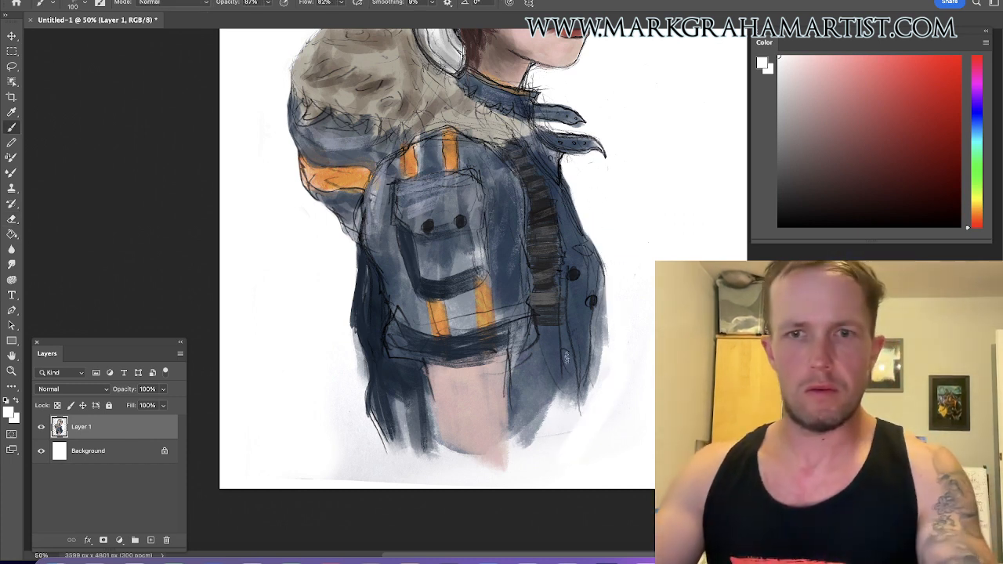
alt+click(557, 345)
key(bracketright)
mouse_move(568, 357)
mouse_down()
mouse_move(586, 431)
mouse_move(539, 415)
mouse_move(581, 396)
mouse_move(584, 419)
mouse_move(589, 414)
mouse_move(572, 433)
mouse_move(527, 446)
mouse_up()
key(bracketright)
key(bracketright)
key(bracketleft)
key(bracketleft)
key(bracketright)
drag(569, 384, 517, 458)
alt+click(502, 391)
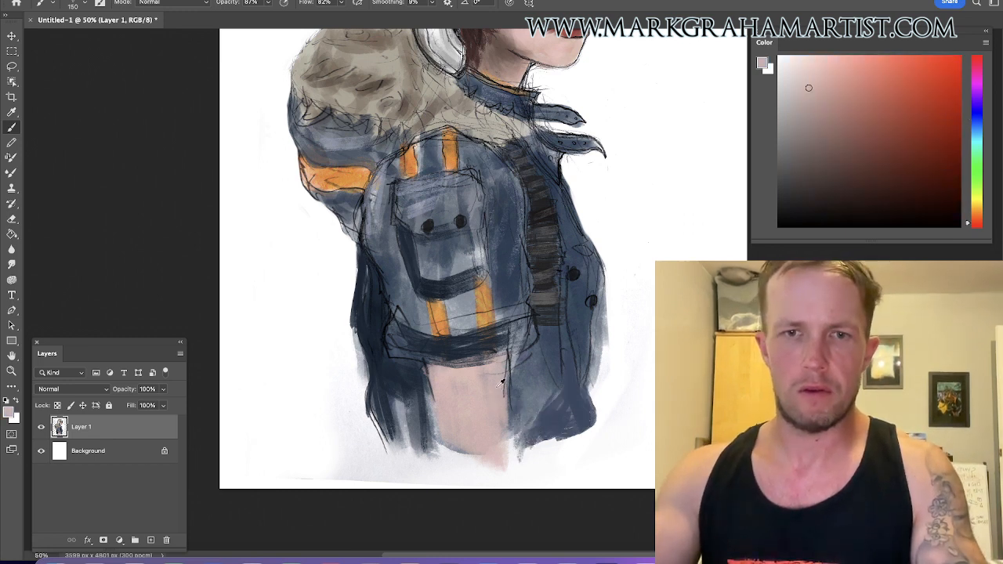
drag(506, 353, 503, 443)
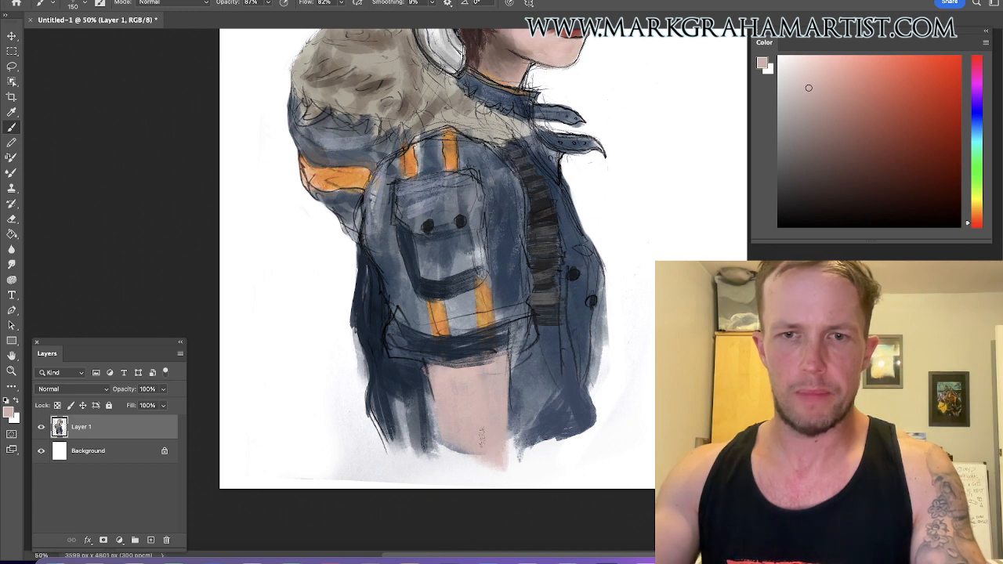
Blend sampled light and dark blues over the jacket's lower front panel and up along the buttoned edge.
alt+click(517, 401)
mouse_move(514, 392)
mouse_down()
mouse_move(535, 418)
mouse_move(550, 388)
mouse_move(565, 389)
mouse_move(549, 433)
mouse_up()
alt+click(562, 396)
drag(542, 370, 545, 388)
drag(562, 324, 576, 411)
mouse_move(580, 375)
mouse_down()
mouse_move(568, 424)
mouse_move(542, 427)
mouse_up()
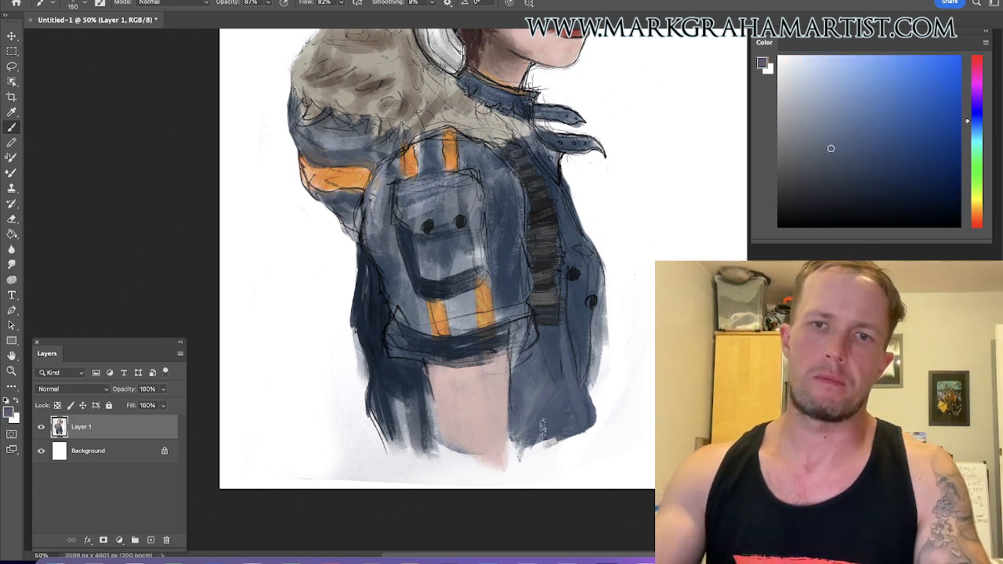
drag(580, 267, 586, 392)
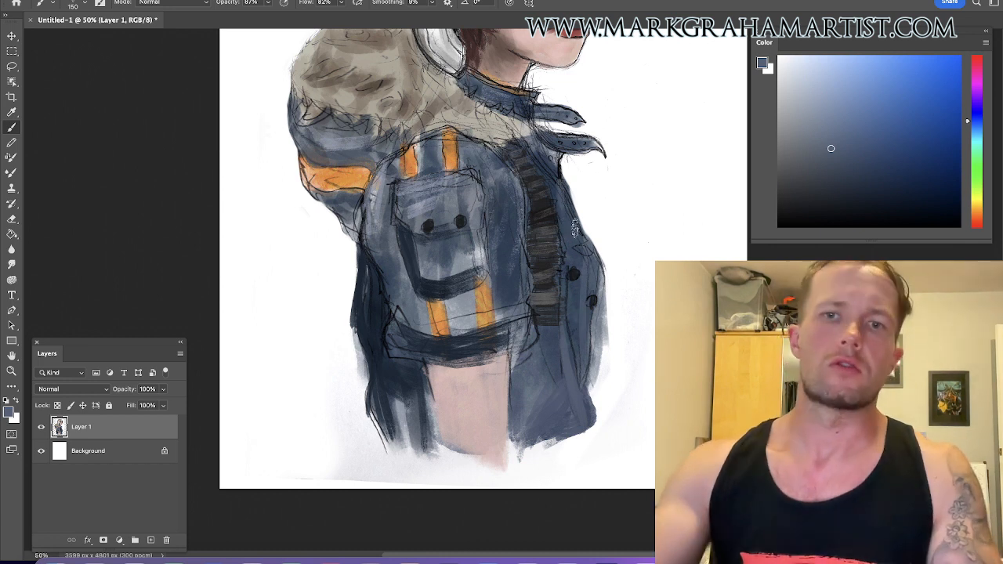
alt+click(572, 220)
alt+click(582, 259)
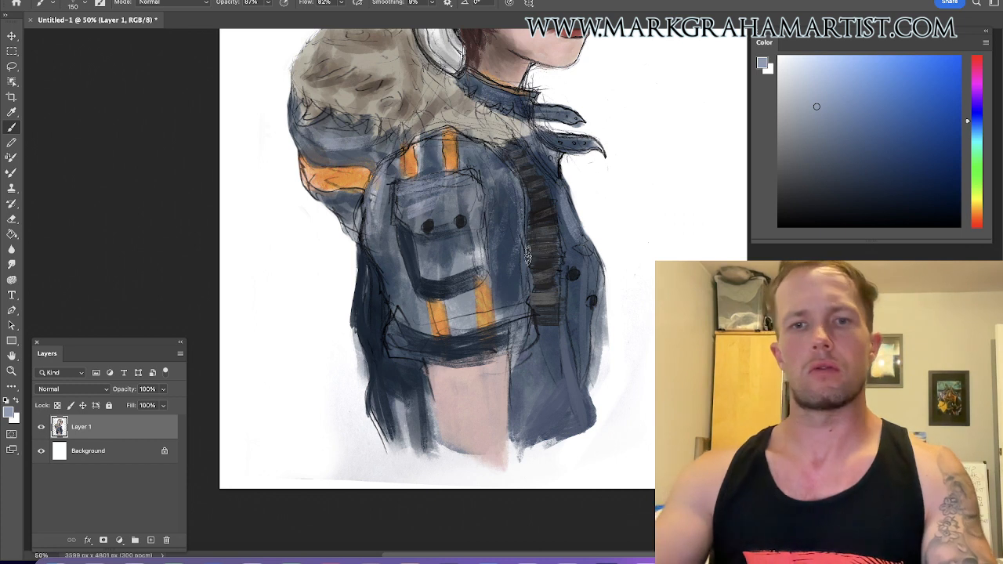
alt+click(573, 247)
alt+click(580, 251)
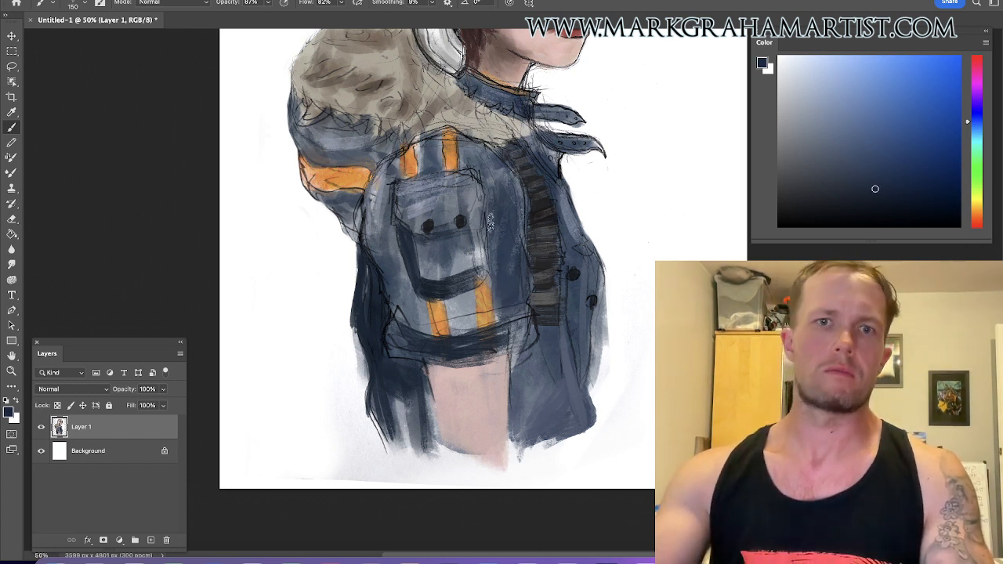
Pick a pale beige, reduce the brush to 70, and paint light fur strands across the back of the hood trim.
alt+click(475, 121)
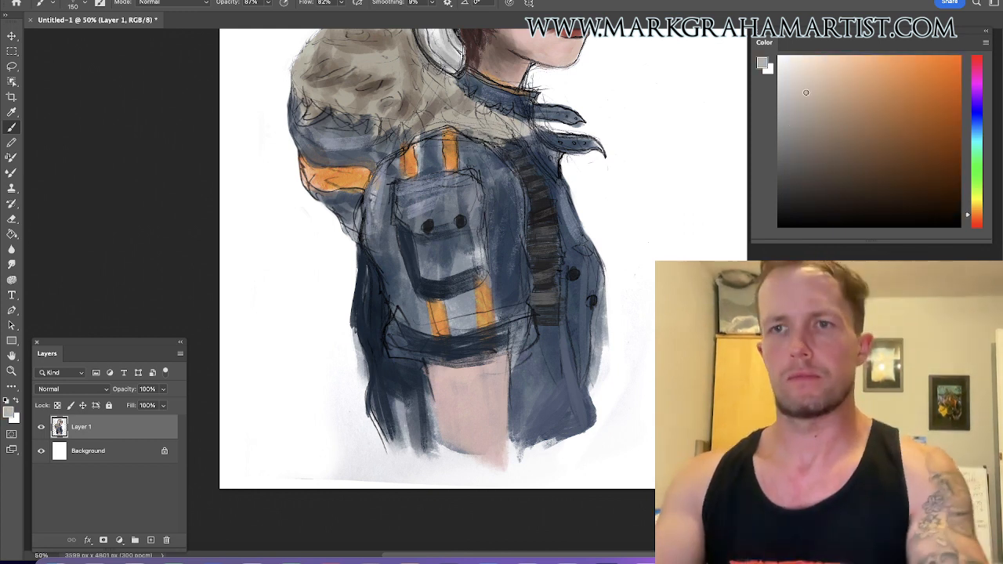
key(p)
key(b)
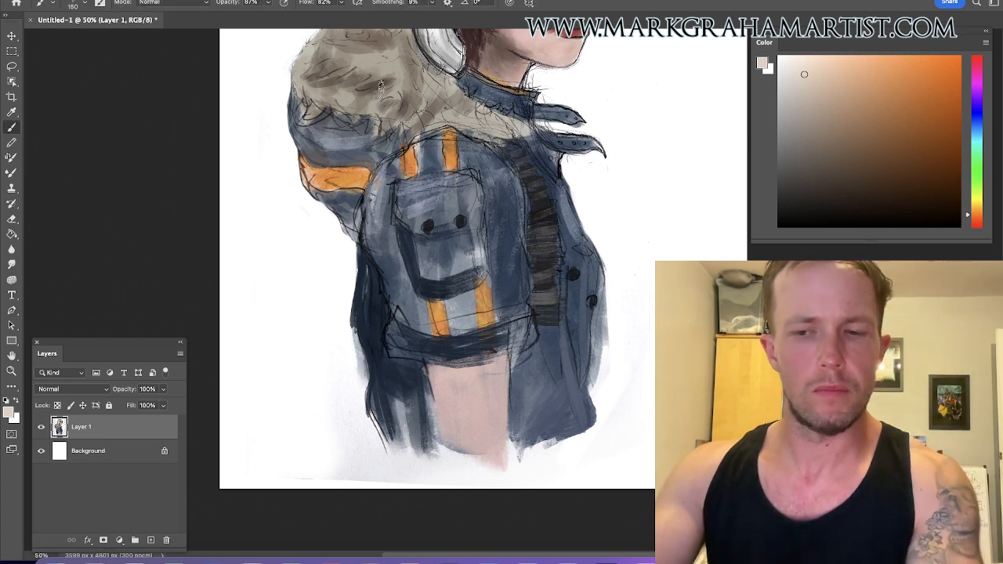
key(bracketleft)
key(bracketleft)
mouse_move(337, 107)
mouse_down()
mouse_move(317, 108)
mouse_move(315, 122)
mouse_move(345, 118)
mouse_up()
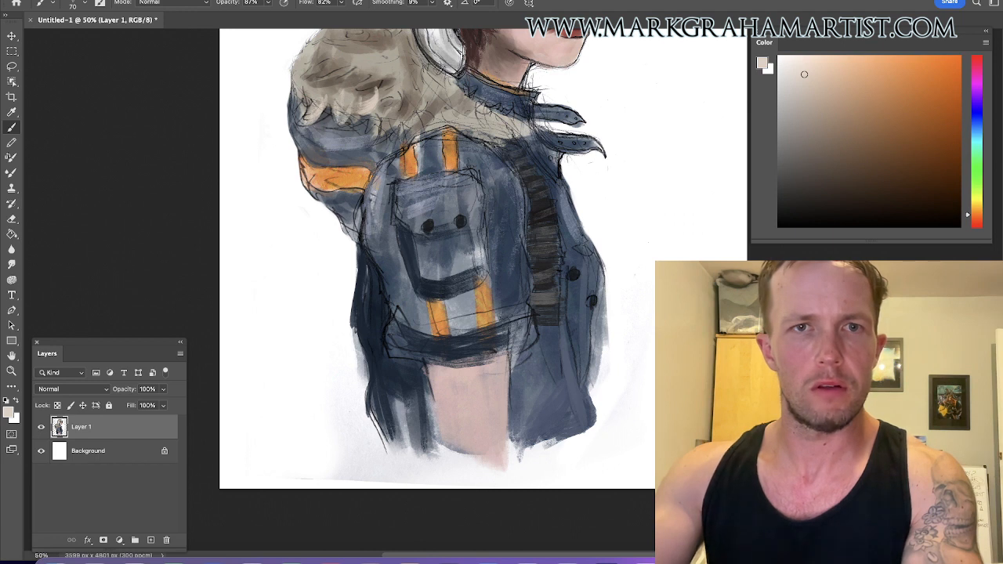
drag(370, 85, 327, 72)
key(bracketright)
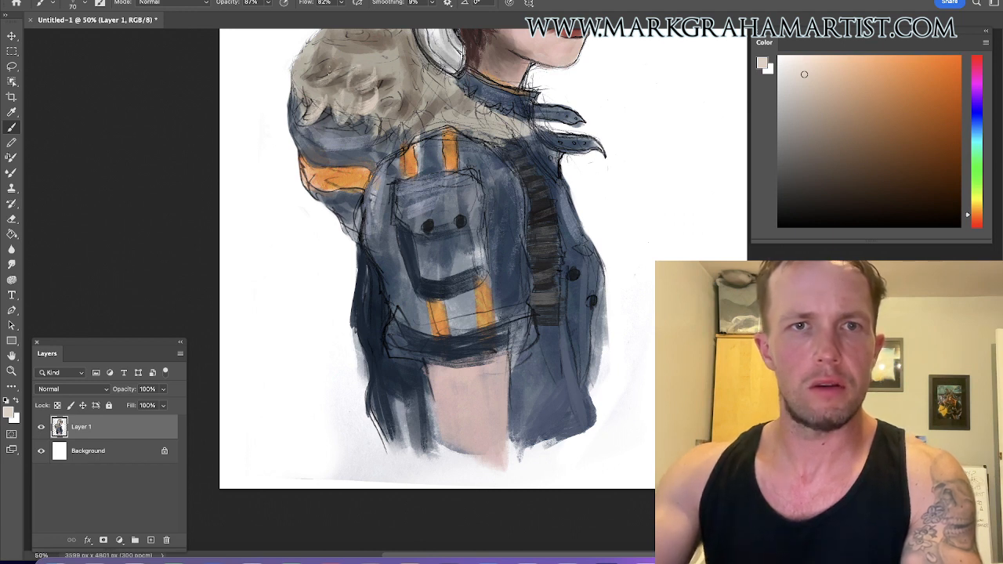
Add more pale beige strands along the fur trim's front and its lower edge over the shoulder, varying the brush size.
mouse_move(396, 98)
mouse_down()
mouse_move(410, 149)
mouse_move(380, 141)
mouse_move(368, 122)
mouse_up()
key(bracketright)
key(bracketright)
key(bracketleft)
key(bracketleft)
mouse_move(490, 121)
mouse_down()
mouse_move(455, 85)
mouse_move(432, 175)
mouse_move(373, 141)
mouse_move(375, 122)
mouse_up()
key(bracketleft)
mouse_move(390, 163)
mouse_down()
mouse_move(381, 116)
mouse_move(392, 104)
mouse_move(381, 97)
mouse_up()
key(bracketleft)
drag(384, 124, 372, 102)
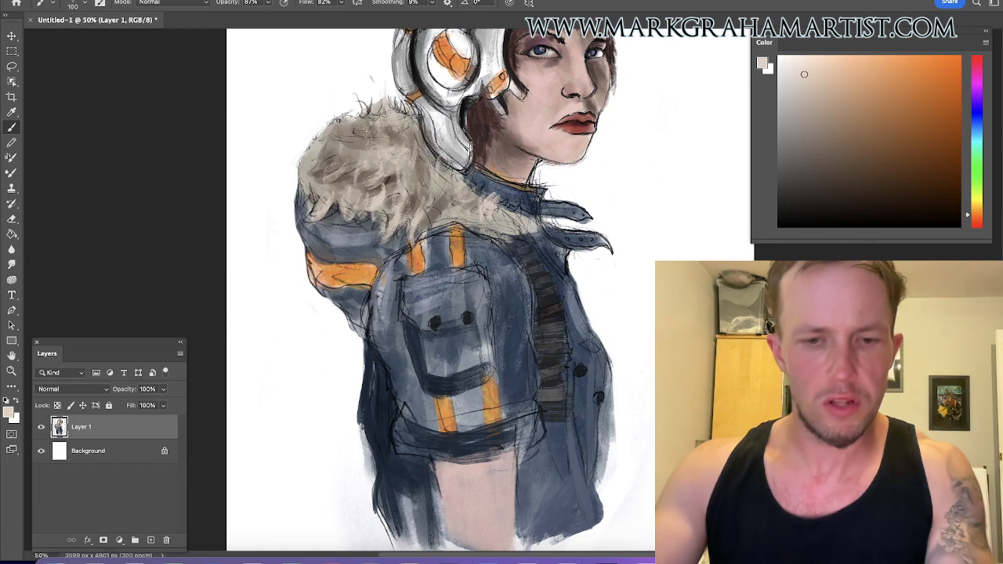
Sample a mid brown from the fur, shrink the brush, and paint darker strands at the fur's upper edge beside the helmet.
alt+click(365, 138)
alt+click(384, 105)
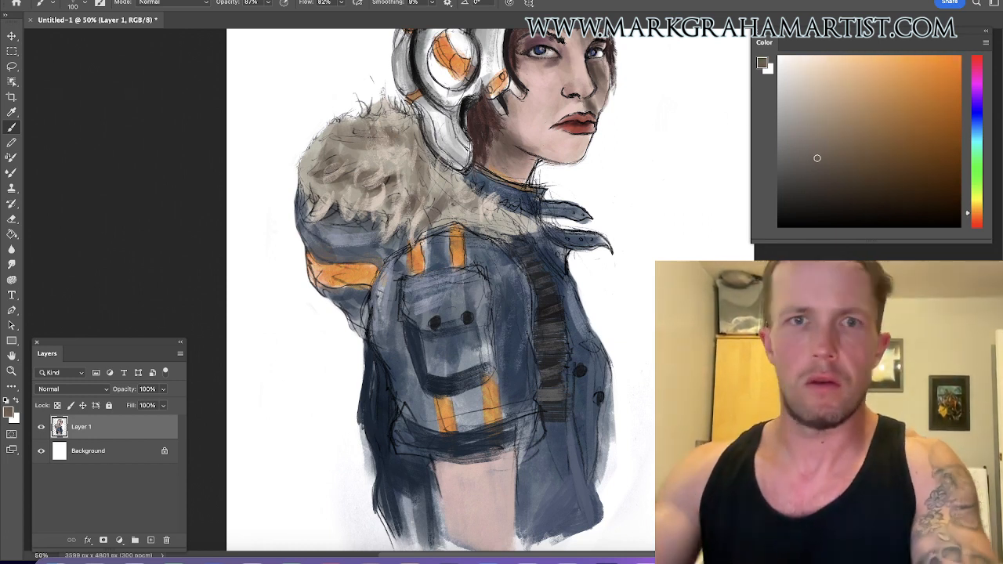
key(bracketleft)
key(bracketleft)
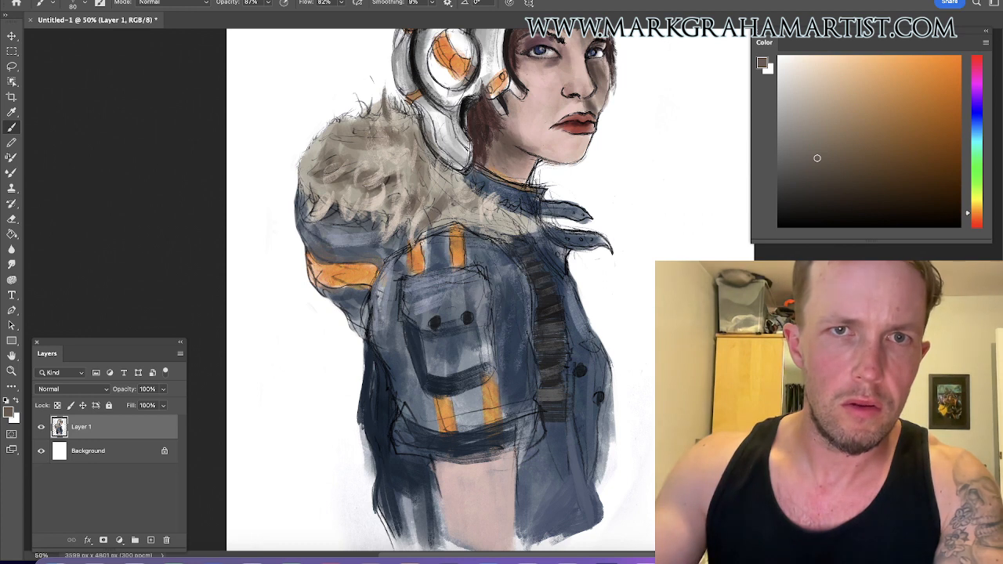
key(bracketright)
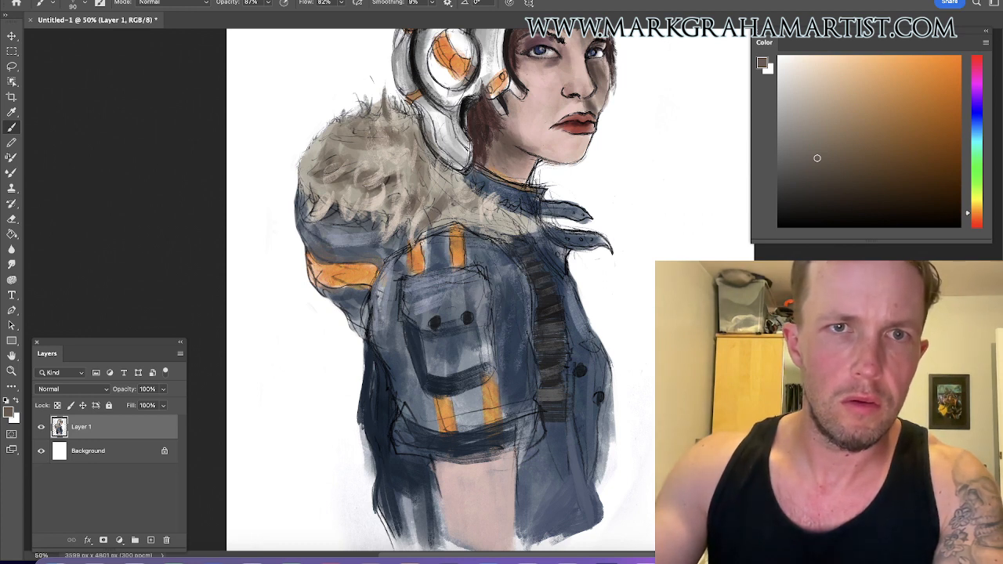
Try the Chalk 291 brush with a test stroke on the blank canvas beside the sleeve, and undo it.
right_click(325, 74)
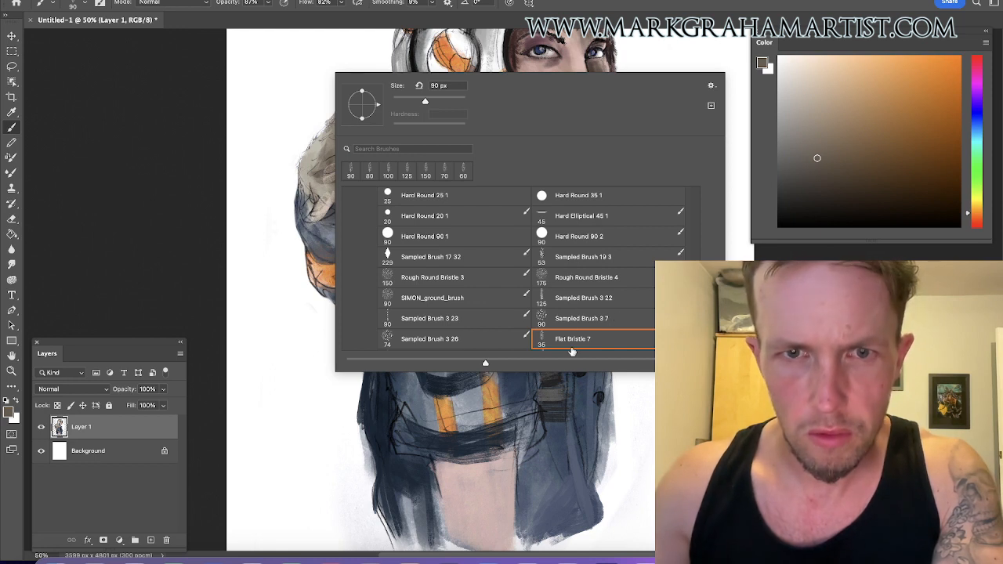
scroll(514, 269, down, 10)
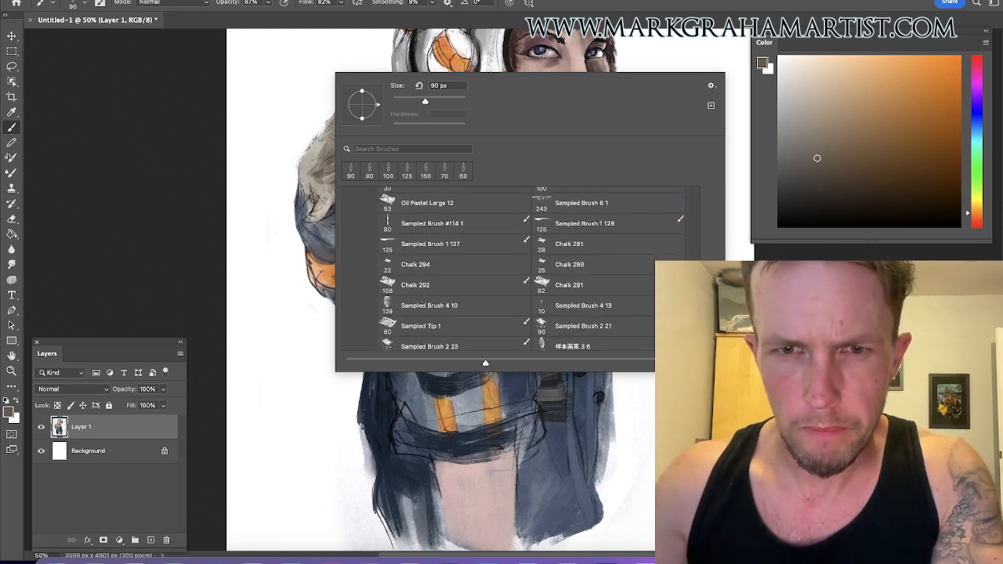
click(569, 196)
drag(297, 210, 263, 290)
key(ctrl+z)
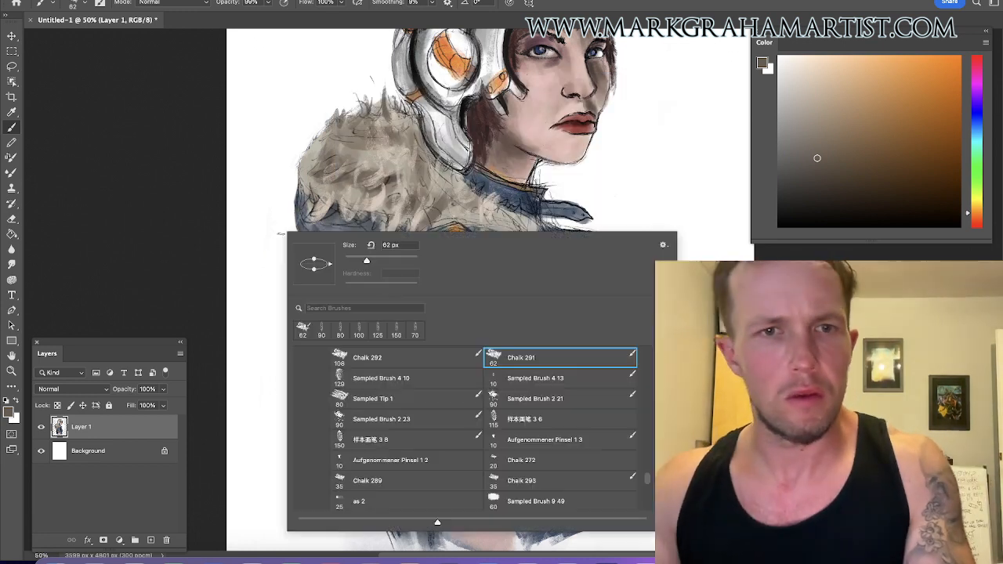
Switch to the Chalk 292 brush, make a test stroke beside the hood, and undo the stroke.
right_click(313, 253)
double_click(421, 356)
mouse_move(240, 272)
mouse_down()
mouse_move(267, 261)
mouse_move(296, 237)
mouse_up()
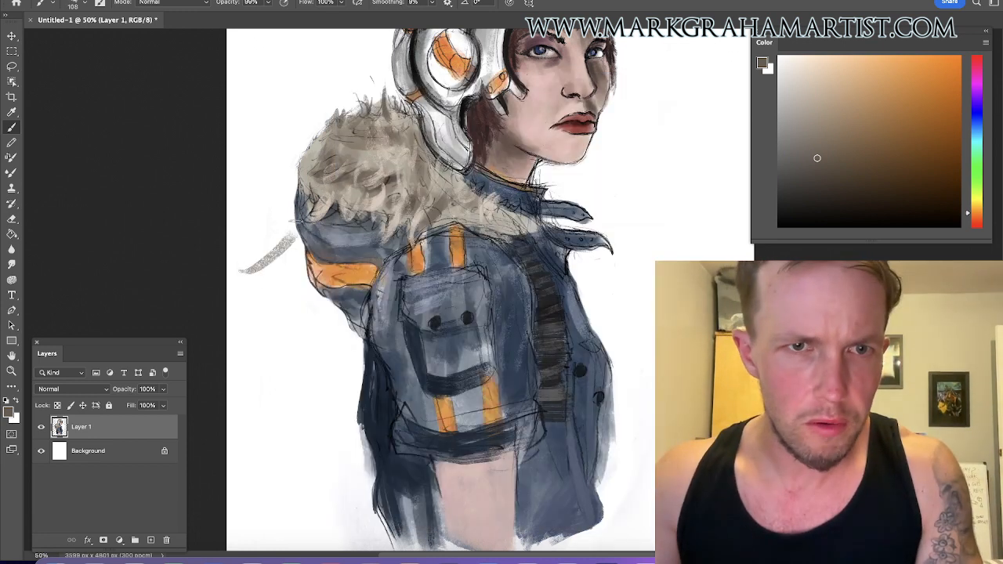
key(ctrl+z)
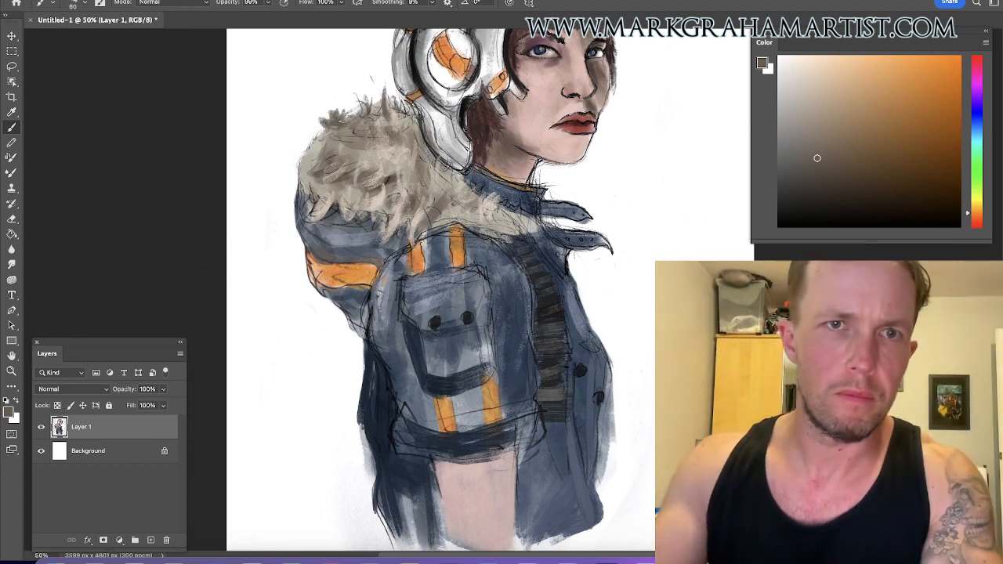
Paint ragged brown fur strands along the hood trim's outer back edge at brush size 70.
key(bracketright)
key(bracketright)
mouse_move(342, 115)
mouse_down()
mouse_move(304, 145)
mouse_move(282, 185)
mouse_up()
key(bracketright)
mouse_move(370, 120)
mouse_down()
mouse_move(349, 154)
mouse_move(317, 162)
mouse_up()
Pick a dark reddish brown, enlarge the brush, and paint shadow strands across the middle and lower fur trim.
drag(817, 159, 838, 183)
click(982, 223)
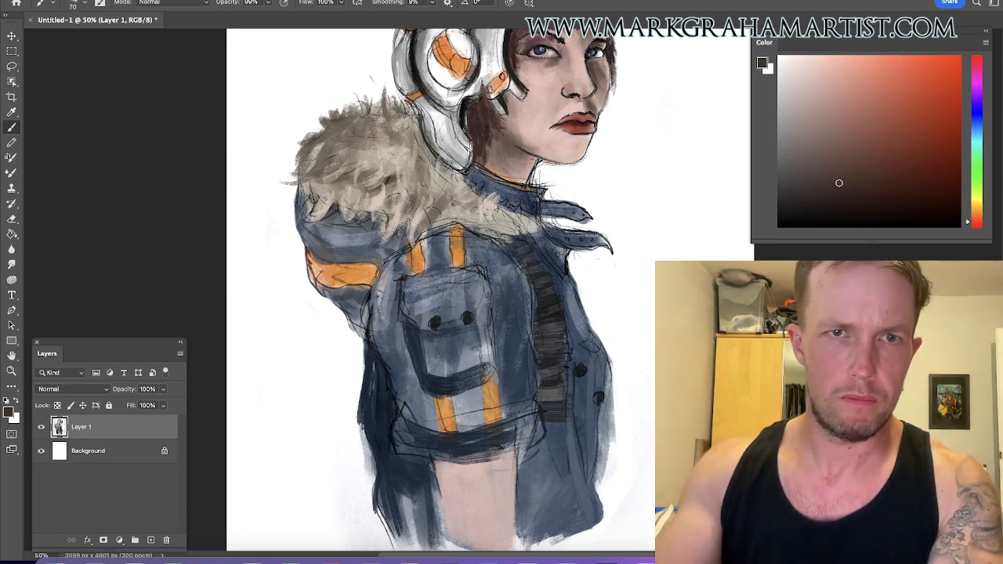
key(bracketright)
key(bracketright)
mouse_move(316, 172)
mouse_down()
mouse_move(353, 179)
mouse_move(312, 161)
mouse_move(374, 203)
mouse_move(383, 223)
mouse_move(326, 210)
mouse_up()
key(bracketright)
key(bracketright)
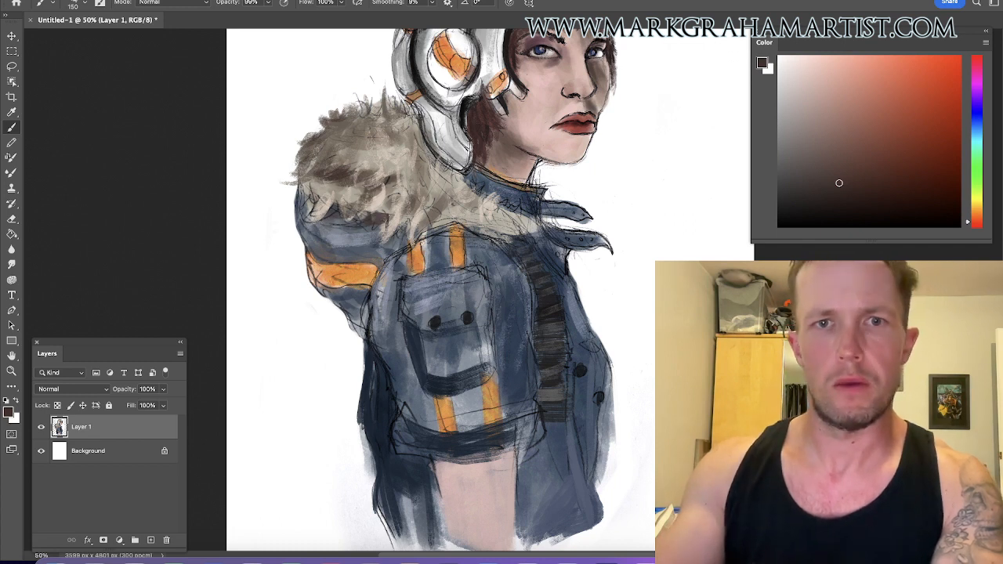
Reduce the brush to size 70 and paint ragged dark strands along the fur's upper edge beside the helmet.
key(bracketleft)
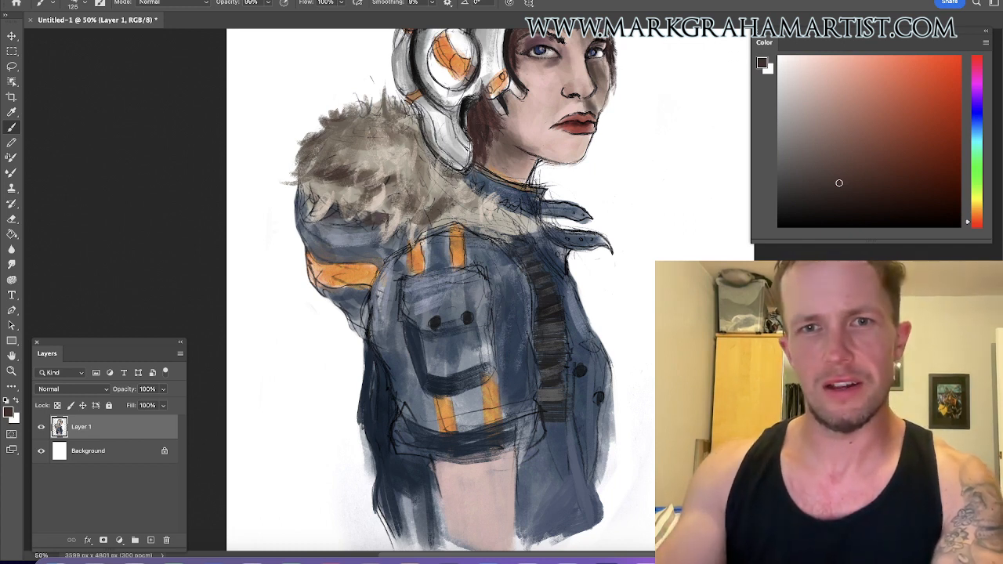
key(bracketleft)
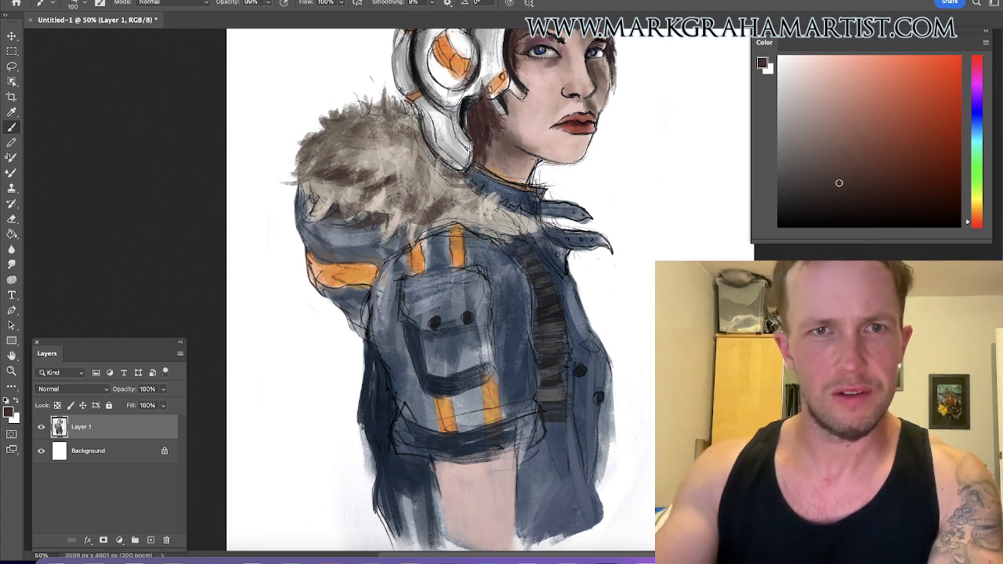
drag(366, 111, 404, 91)
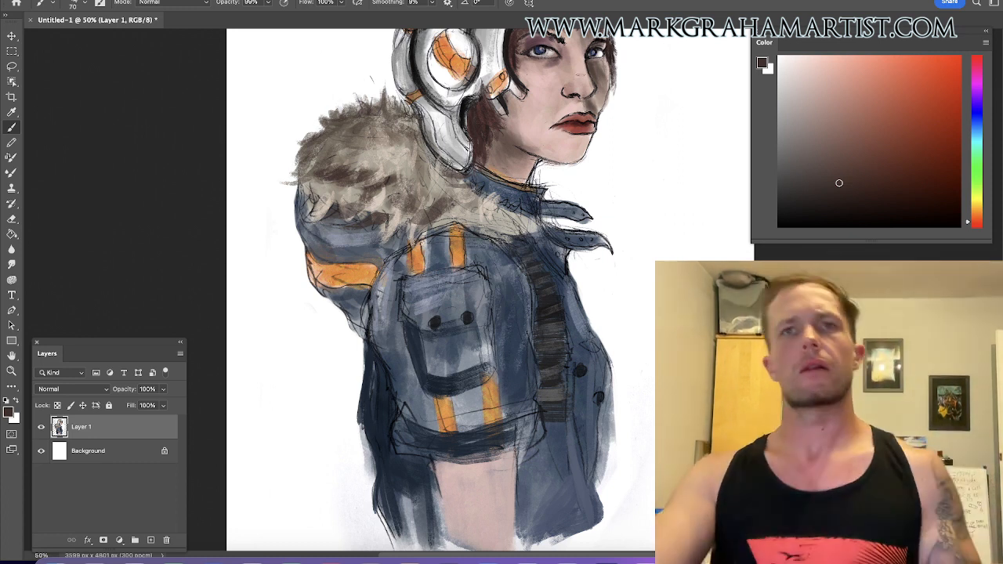
Sample a brown shadow tone from the neck and paint it along the underside of the jaw.
key(ctrl+minus)
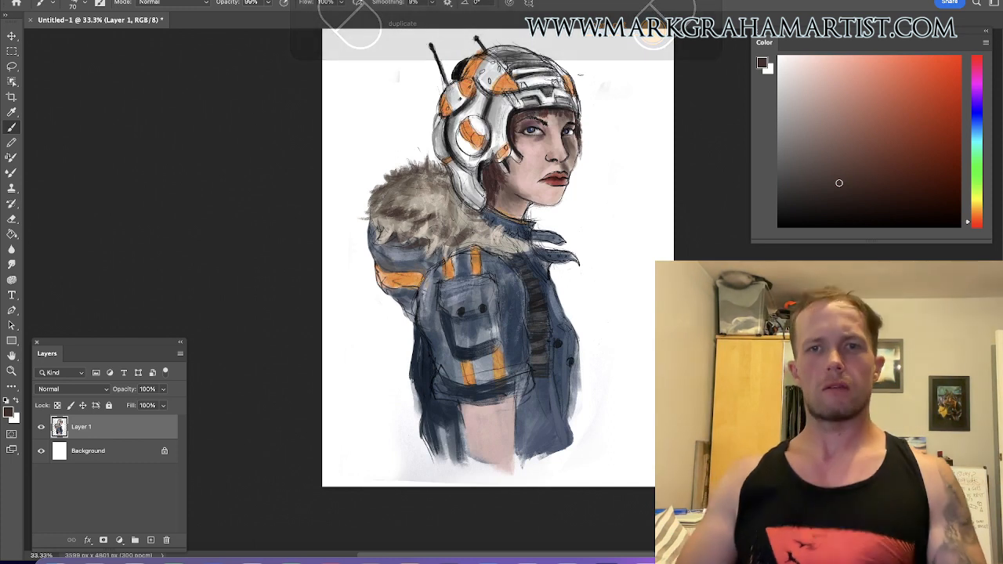
key(ctrl+plus)
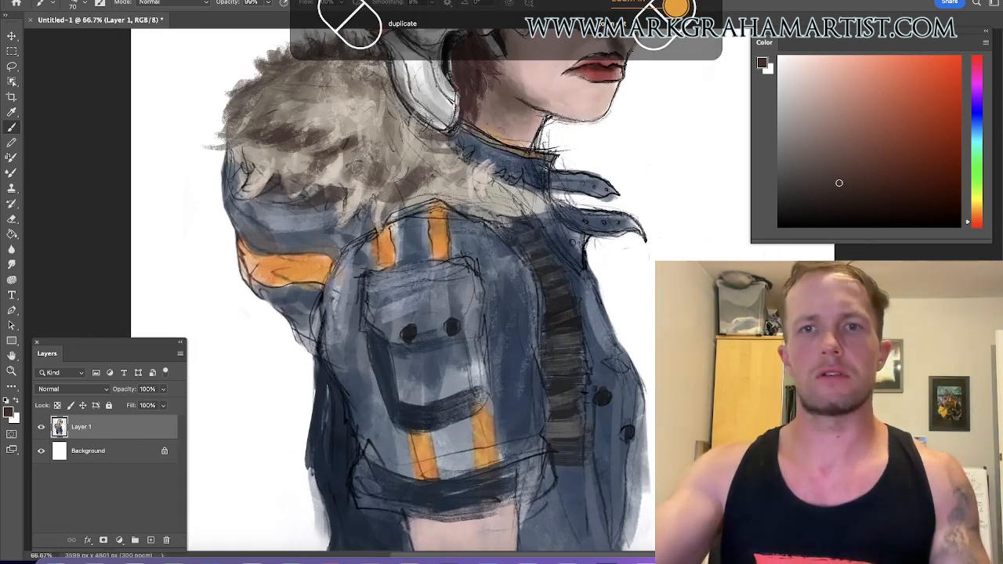
scroll(482, 229, up, 5)
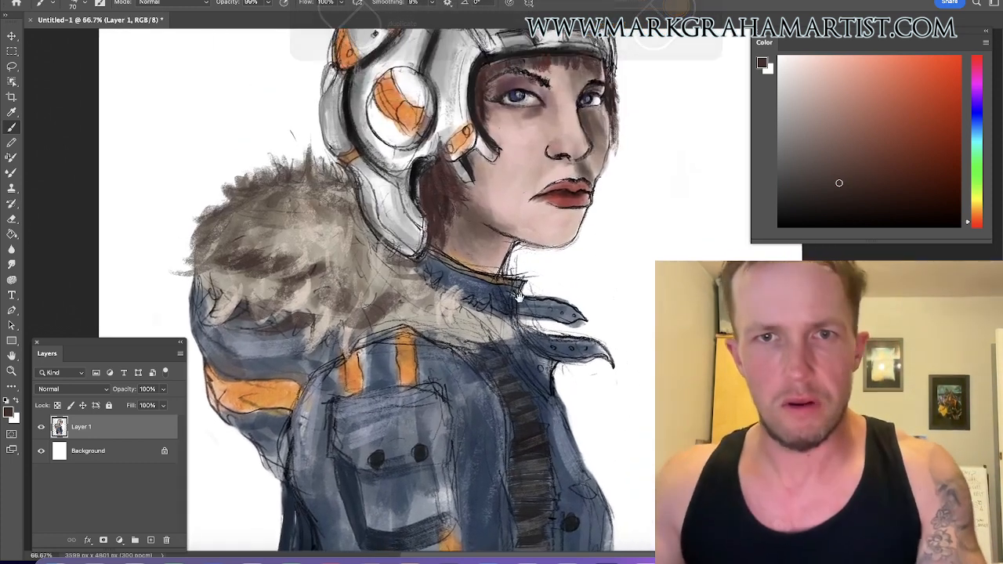
alt+click(486, 225)
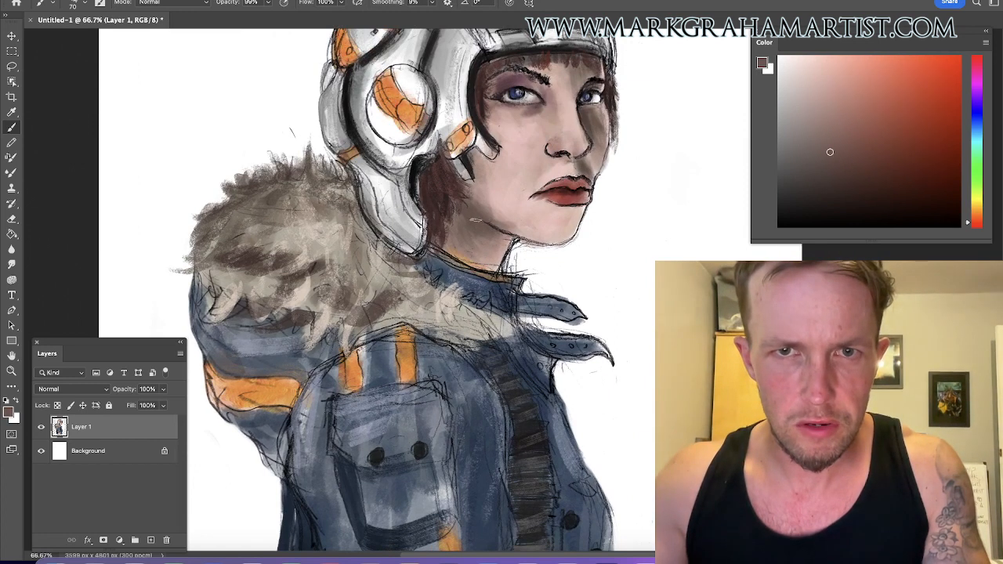
alt+click(486, 220)
drag(486, 218, 509, 216)
Sample a pale pink and paint highlights on the nose and cheek, enlarging the brush to size 100.
alt+click(562, 206)
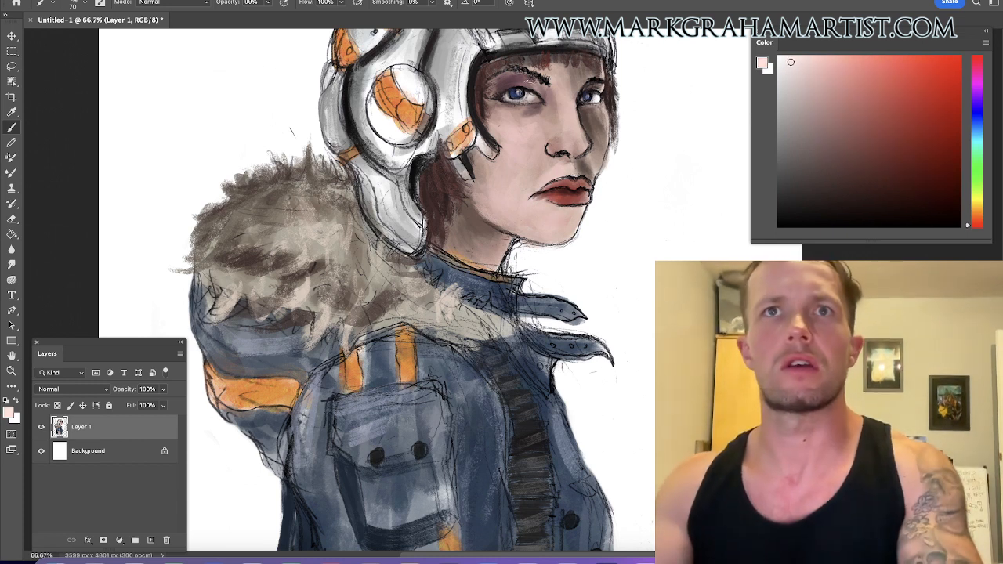
key(bracketright)
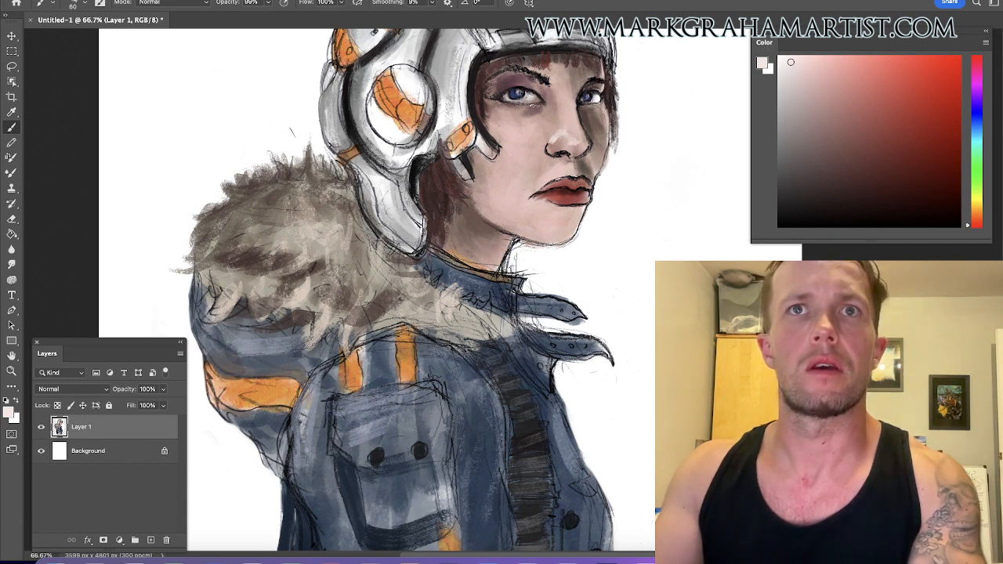
key(bracketright)
key(bracketright)
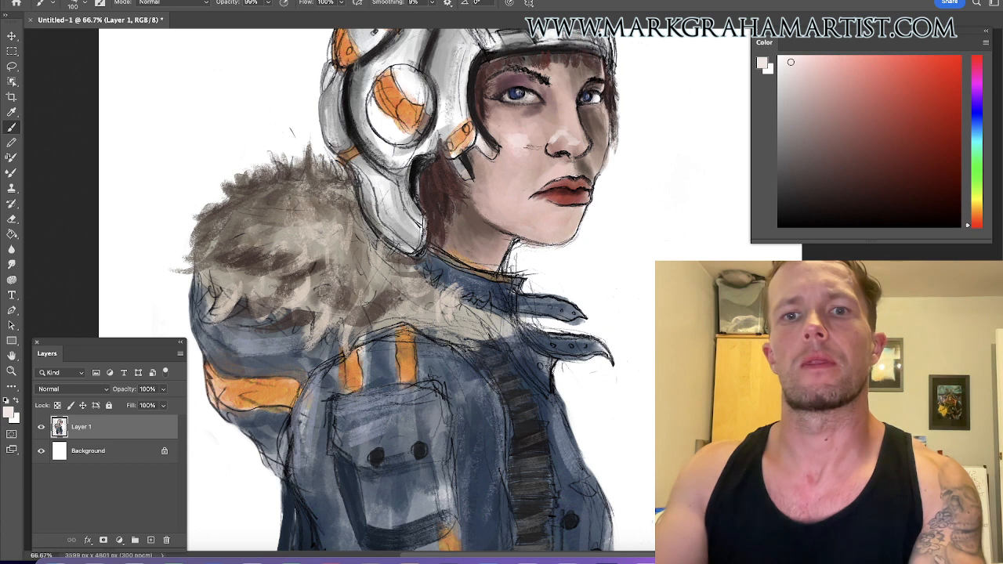
Blend the cheek and nose highlights into the skin with the Mixer Brush at size 70, and return to the regular Brush.
key(r)
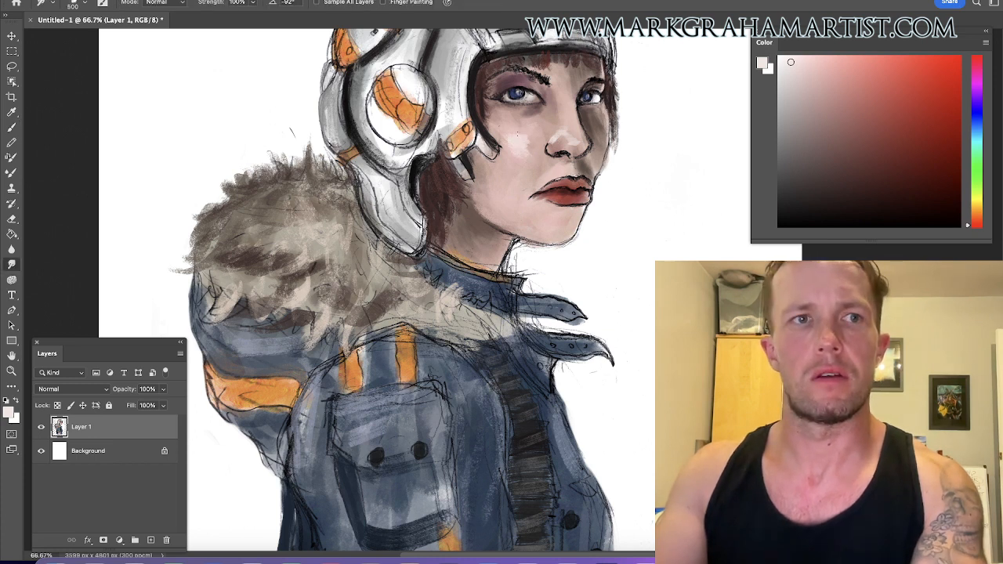
right_click(518, 134)
key(Escape)
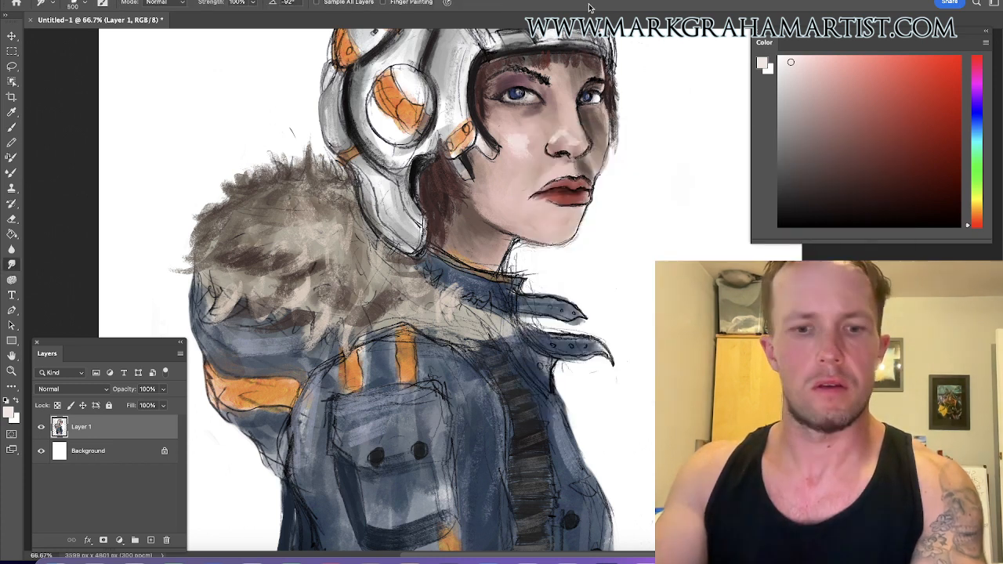
key(b)
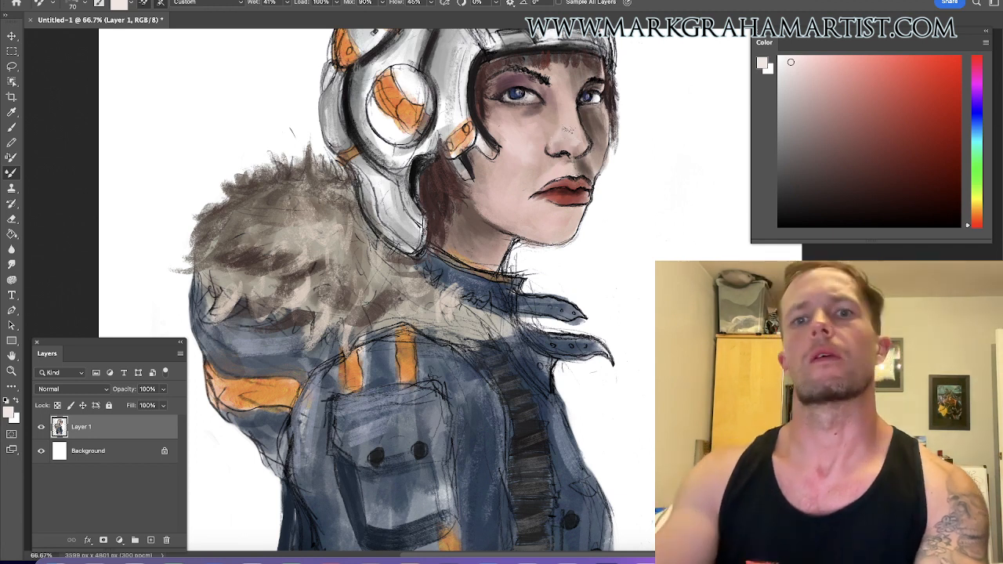
key(shift+b)
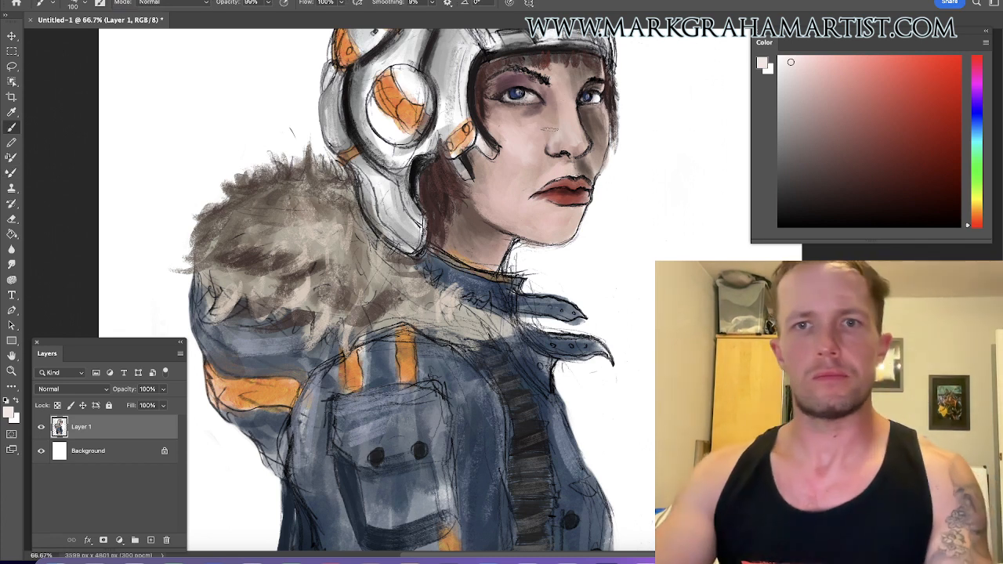
Sample skin and lip tones from the face and refine the shading around the nose and lips.
alt+click(558, 127)
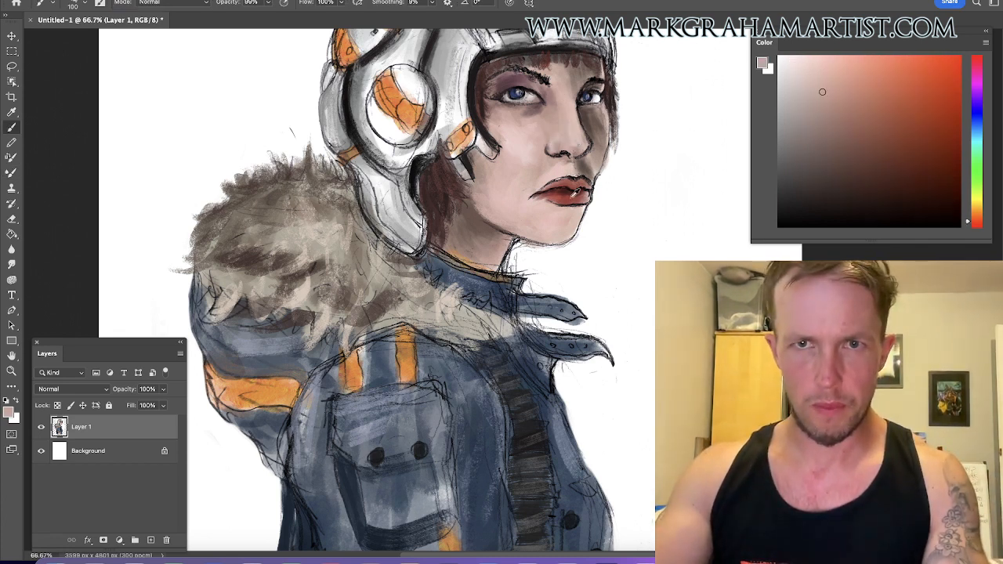
alt+click(576, 191)
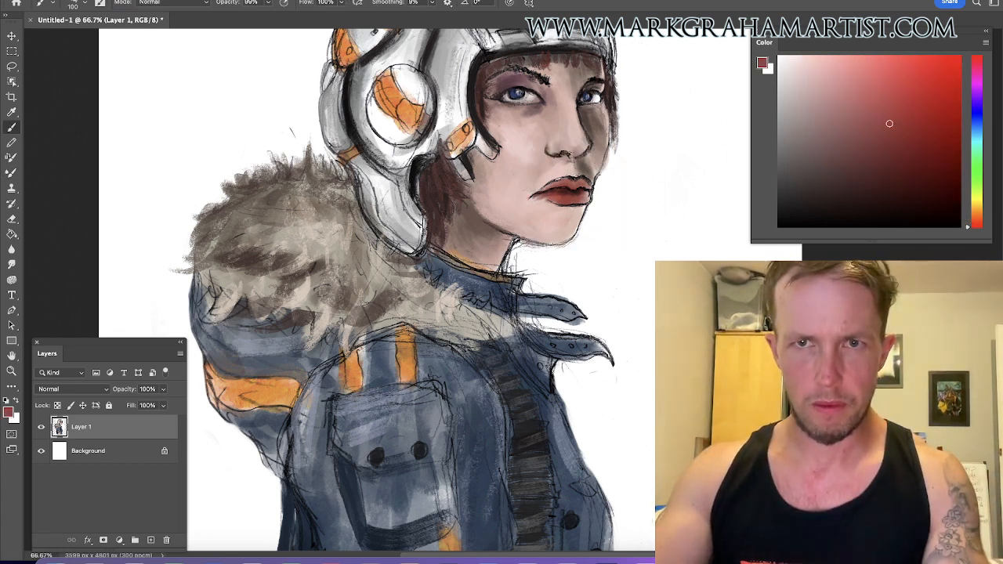
alt+click(568, 185)
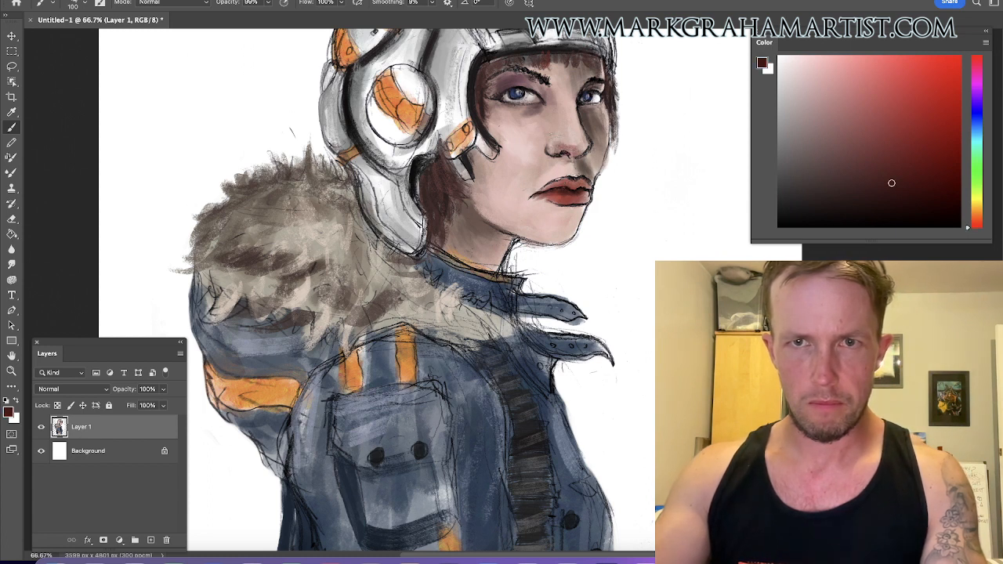
alt+click(566, 149)
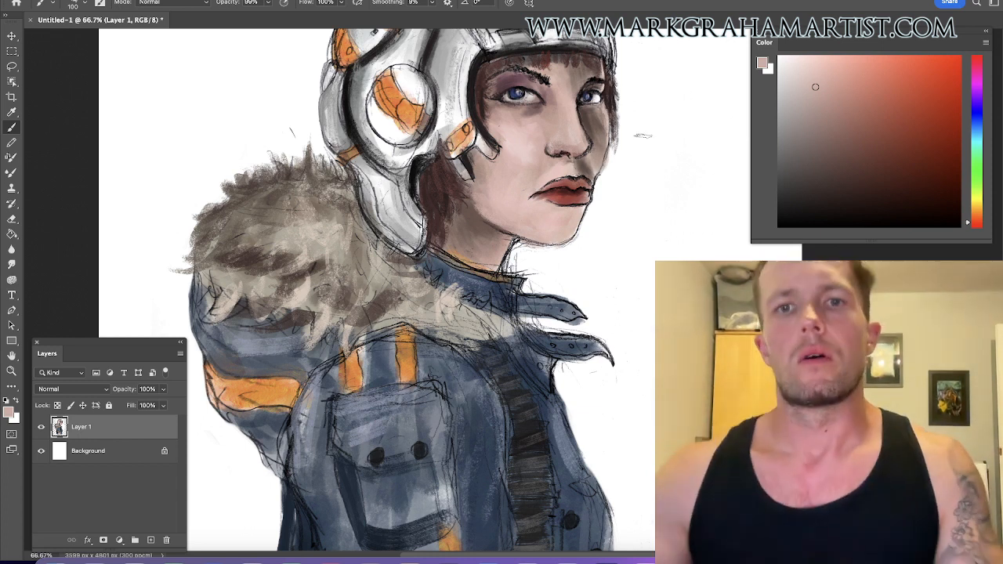
Draw a freehand lasso selection around the head, helmet and antennas, following the fur and collar edge.
key(ctrl+minus)
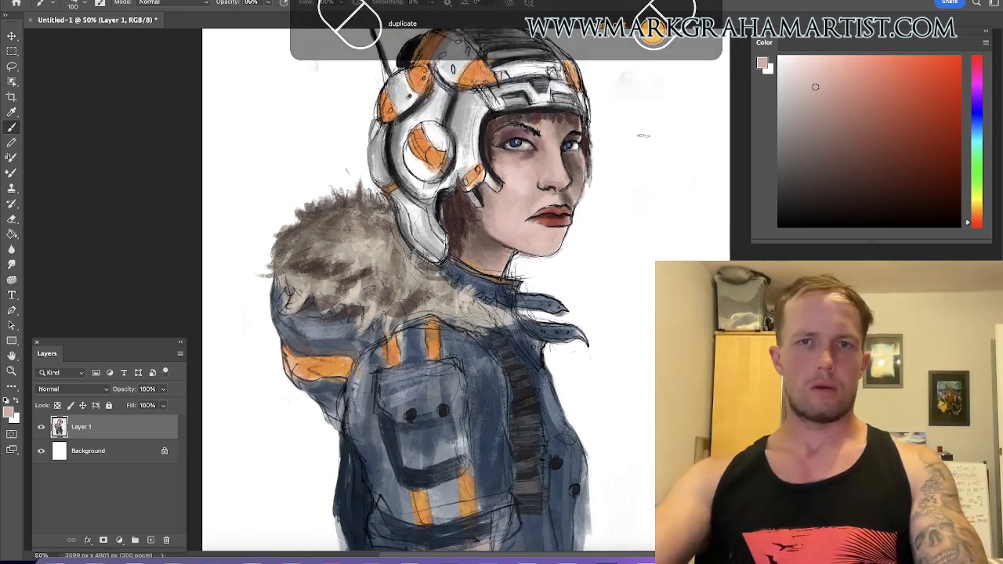
key(ctrl+minus)
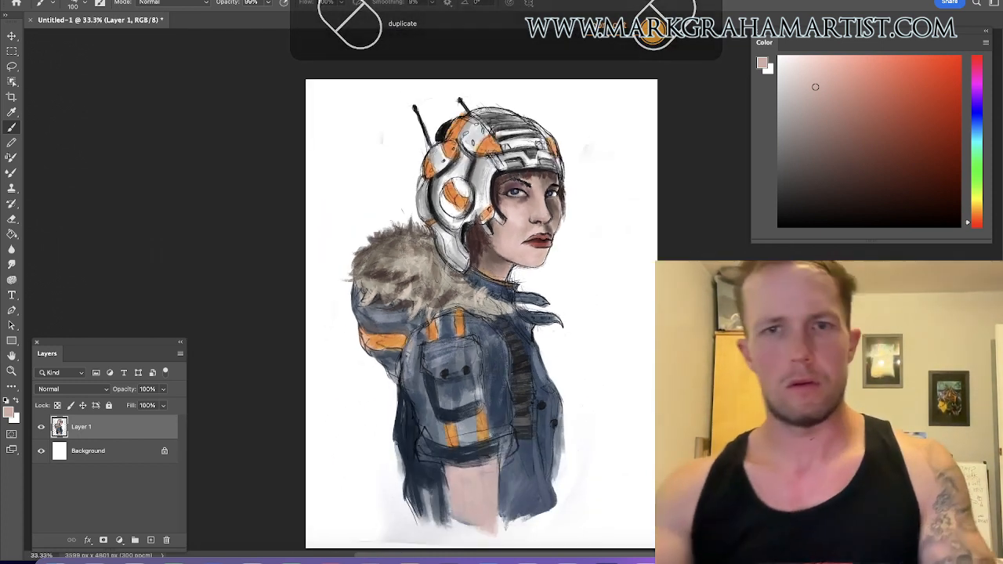
key(l)
mouse_move(585, 188)
mouse_down()
mouse_move(541, 99)
mouse_move(418, 92)
mouse_move(384, 134)
mouse_move(403, 206)
mouse_move(459, 281)
mouse_move(524, 294)
mouse_move(592, 259)
mouse_up()
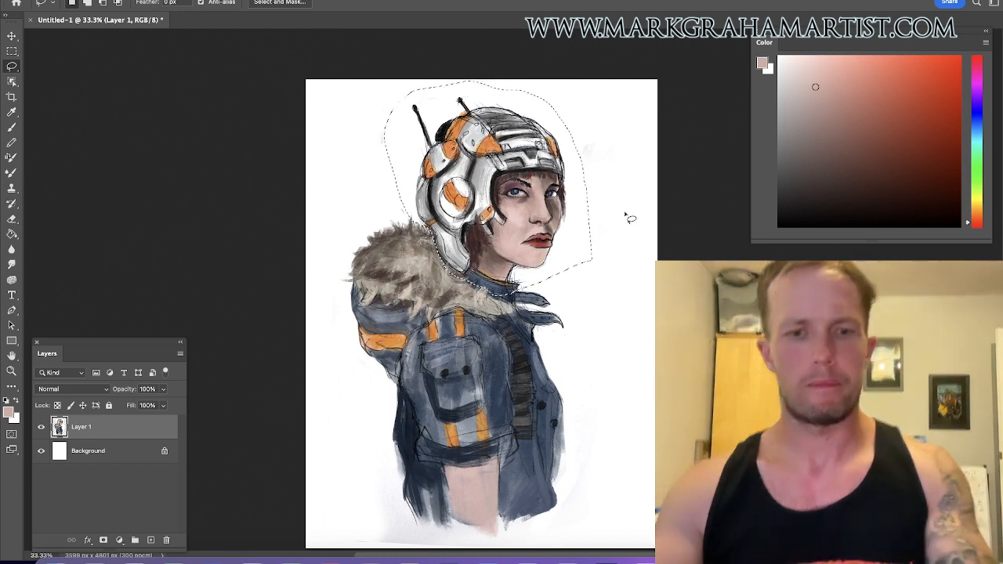
Transform the selected head, rotating it about 6 degrees clockwise and shrinking it to about 94% above the collar.
key(ctrl+t)
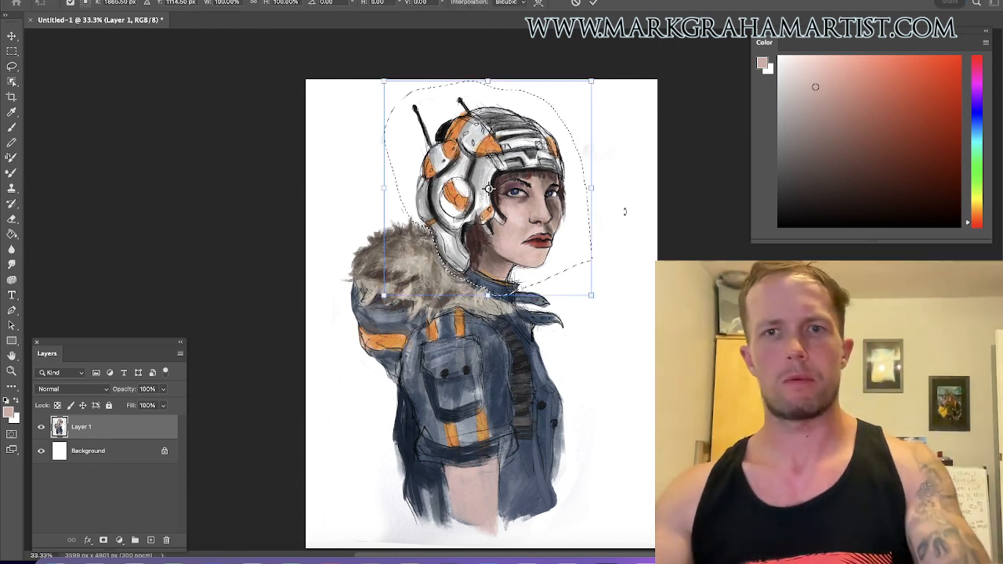
drag(620, 193, 617, 172)
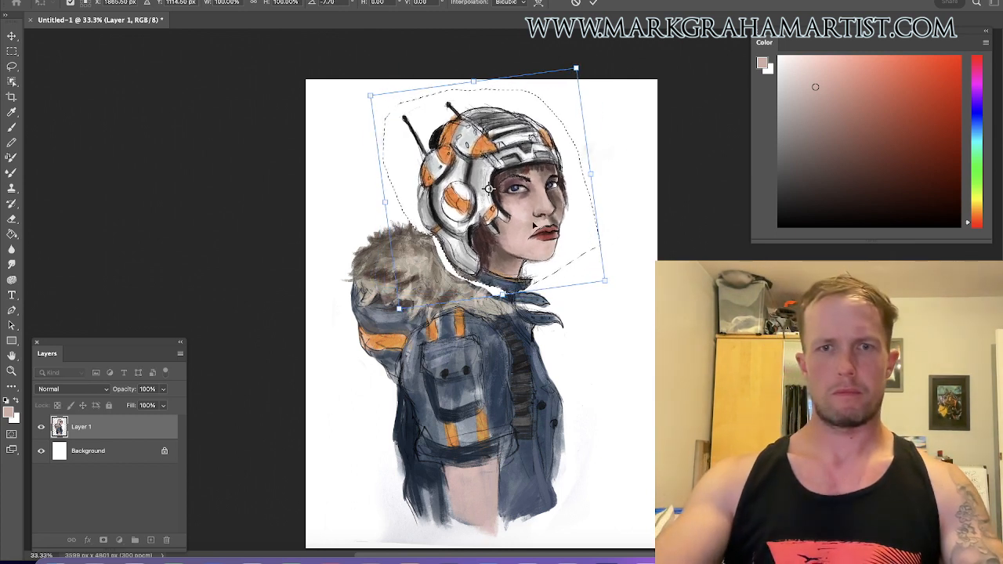
drag(506, 213, 524, 227)
drag(604, 186, 602, 229)
drag(536, 229, 624, 202)
drag(569, 221, 590, 205)
drag(601, 101, 599, 115)
drag(541, 178, 530, 192)
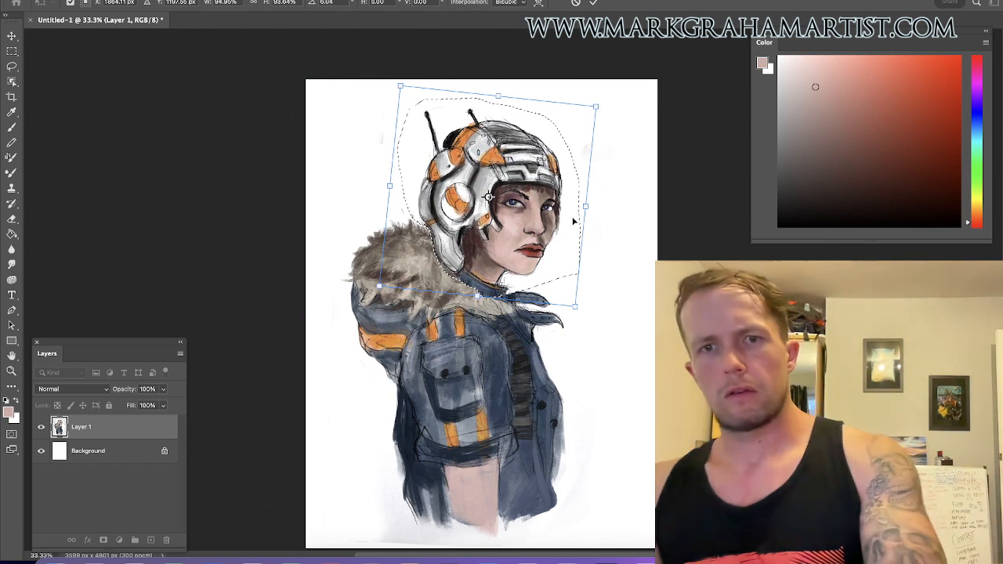
drag(582, 205, 583, 206)
key(Return)
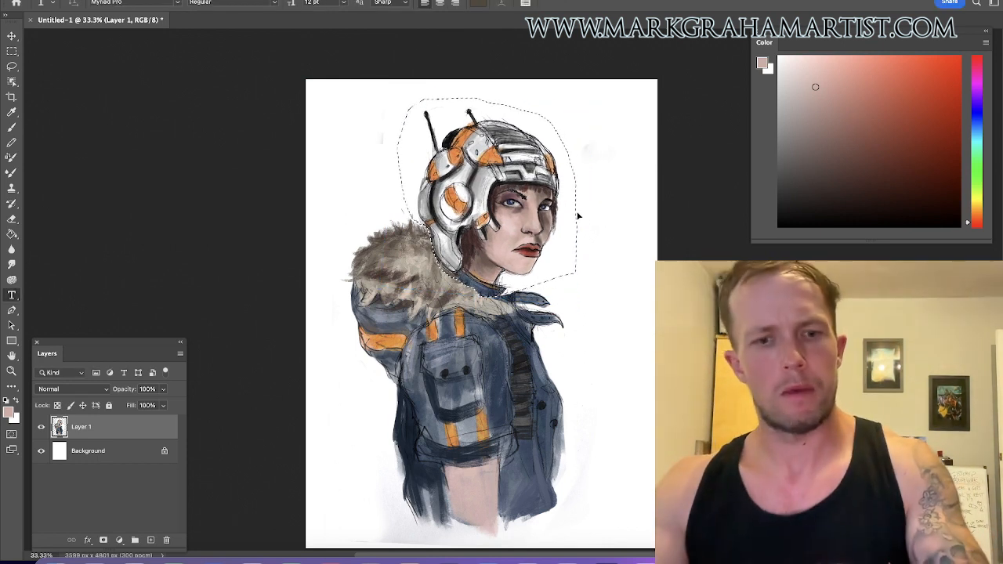
Deselect the transformed head.
key(ctrl+alt+j)
key(Escape)
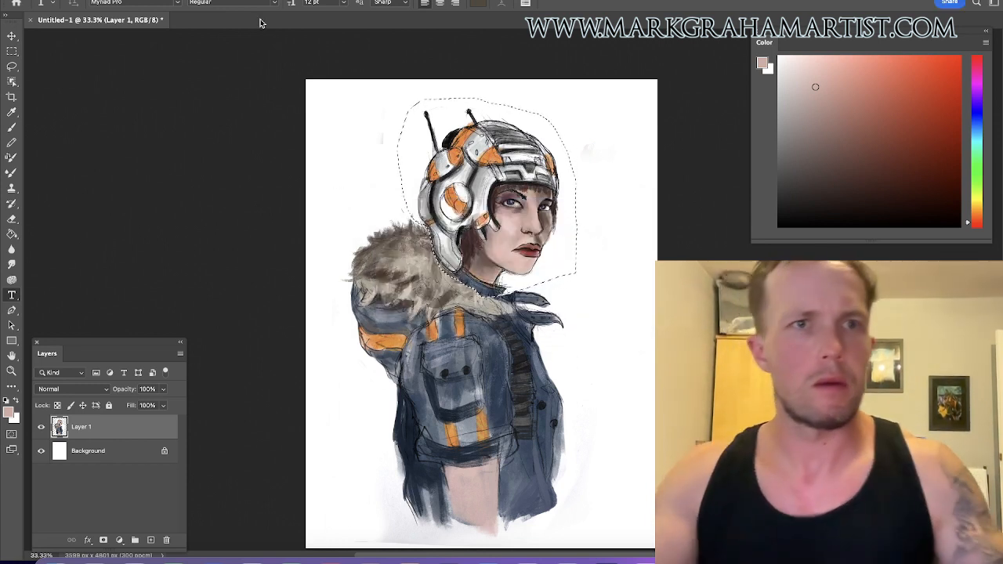
click(235, 2)
click(259, 13)
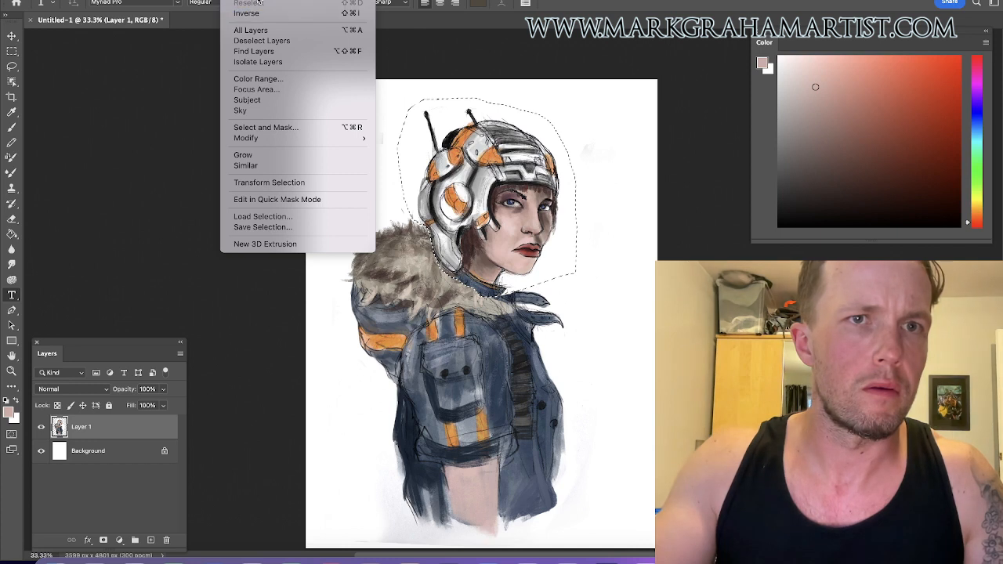
key(ctrl+d)
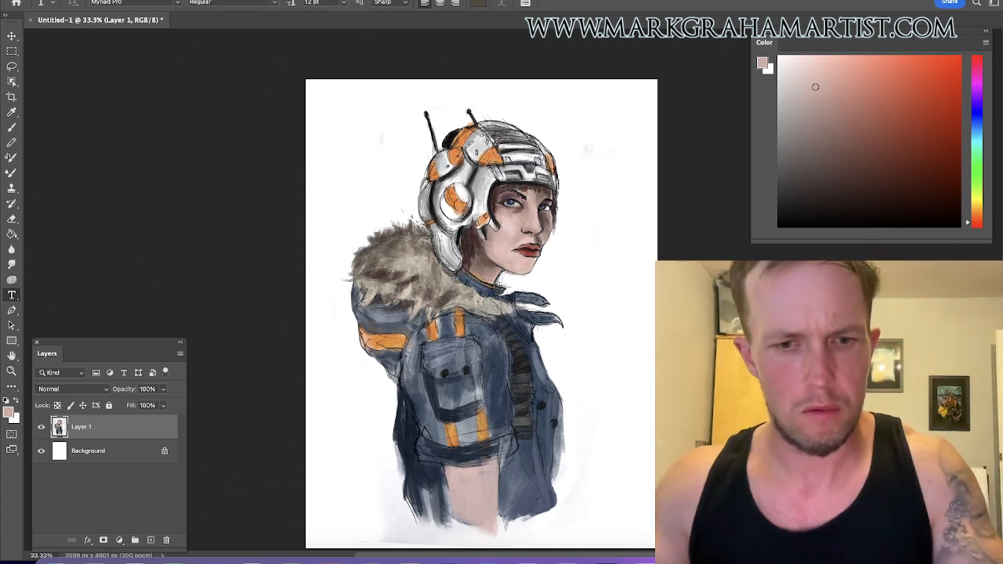
Erase the stray sketch lines below the chin and in front of the neck with a small eraser at size 60.
key(e)
key(bracketleft)
key(bracketleft)
key(bracketleft)
key(bracketleft)
key(bracketleft)
scroll(376, 162, up, 1)
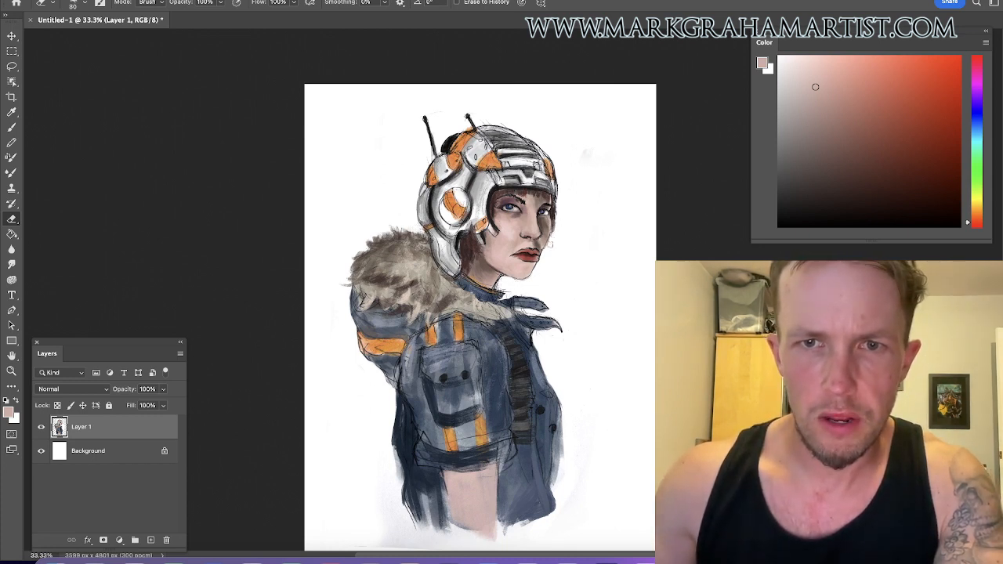
key(super+equal)
key(super+equal)
key(super+equal)
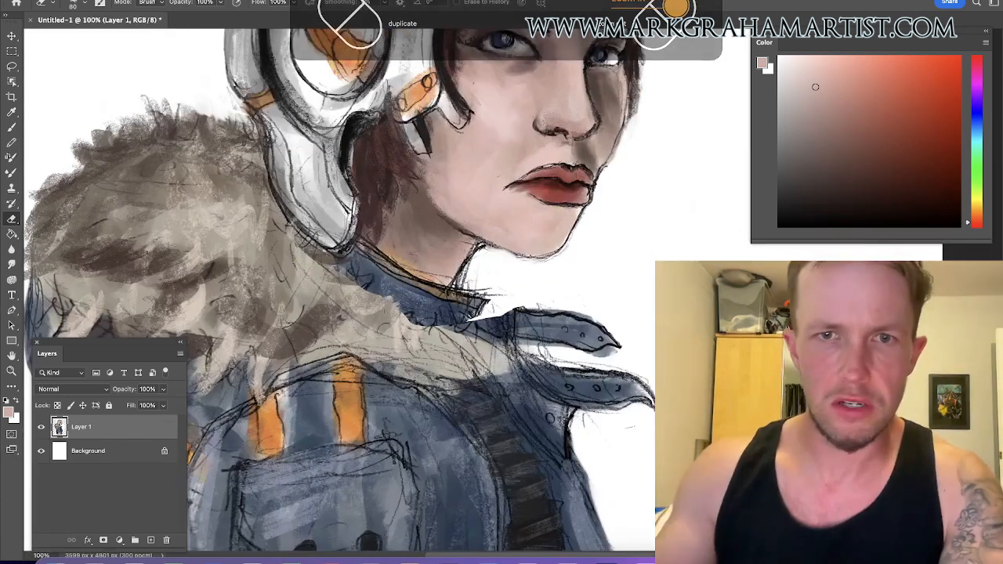
drag(486, 253, 541, 264)
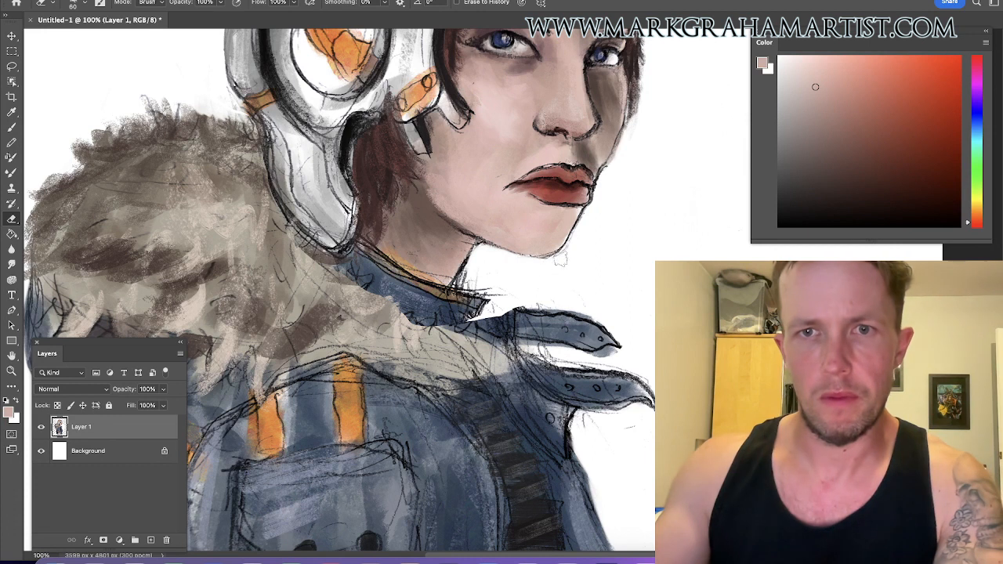
key(bracketleft)
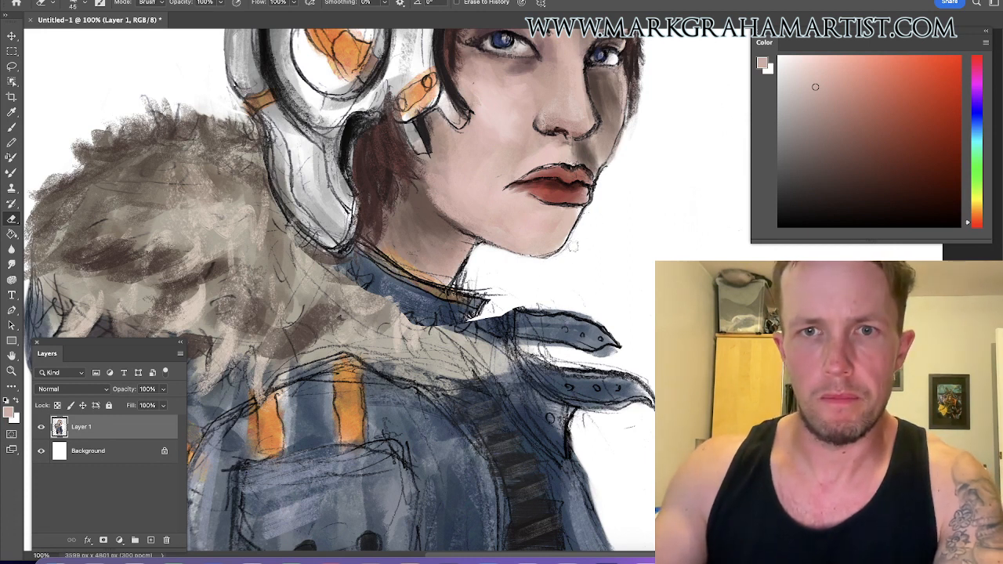
key(bracketright)
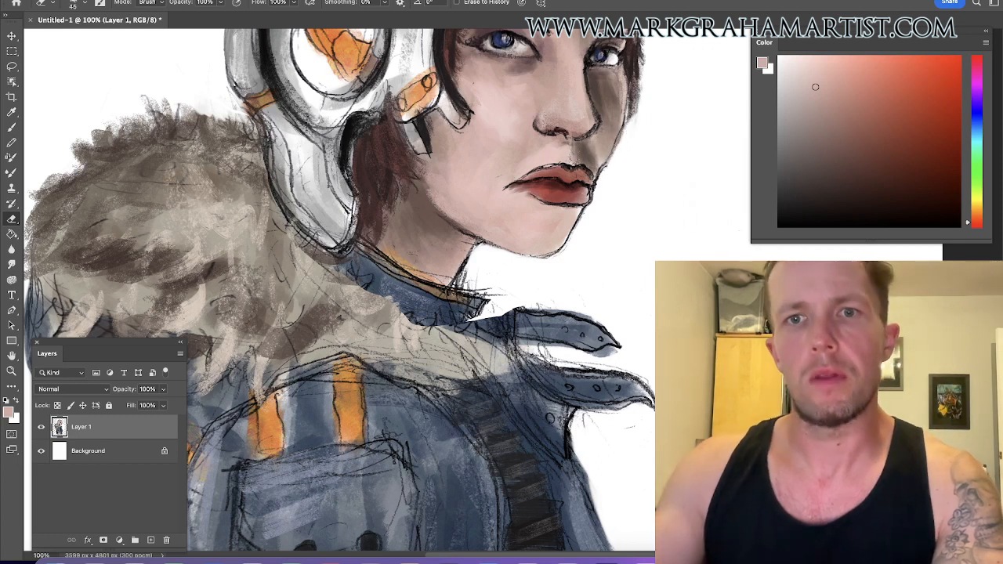
Reinforce the dark line work on the face and jacket in near-black with a small brush at sizes 20 to 30.
key(ctrl+minus)
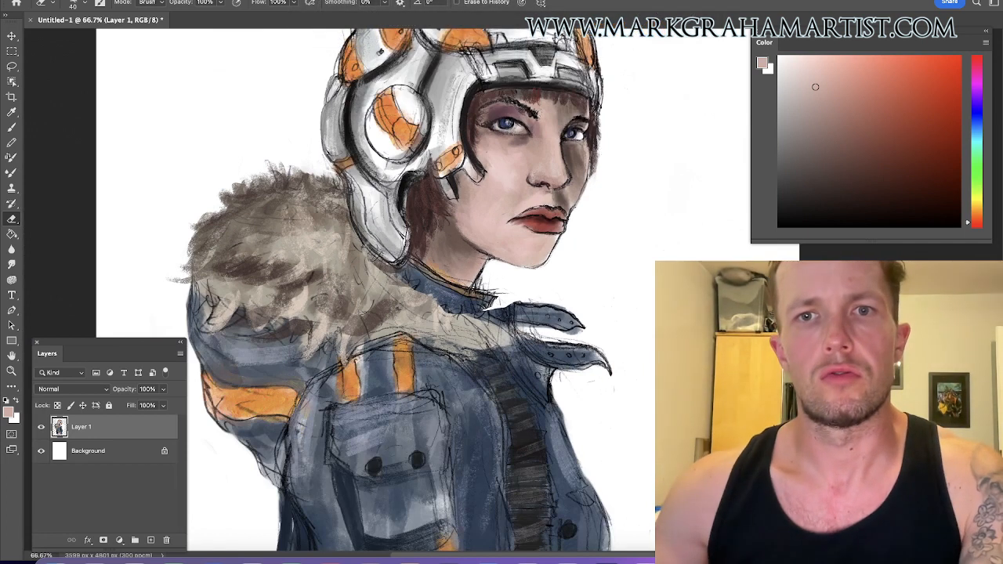
key(b)
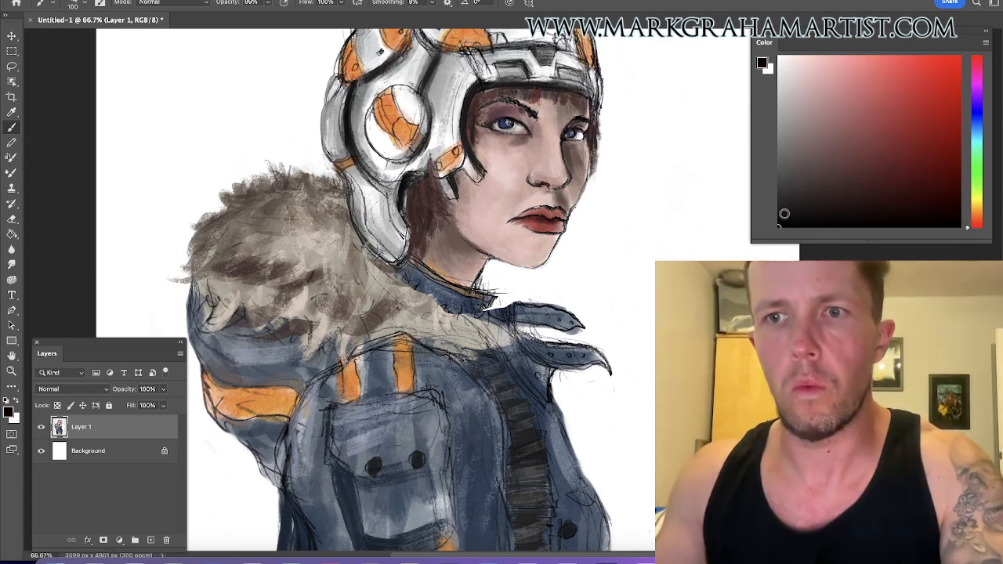
click(794, 217)
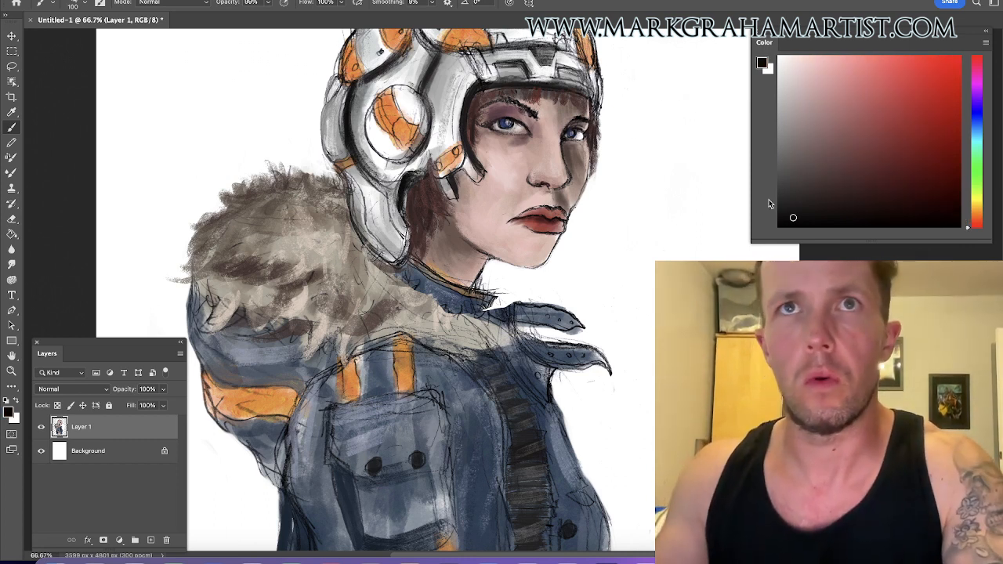
key(bracketleft)
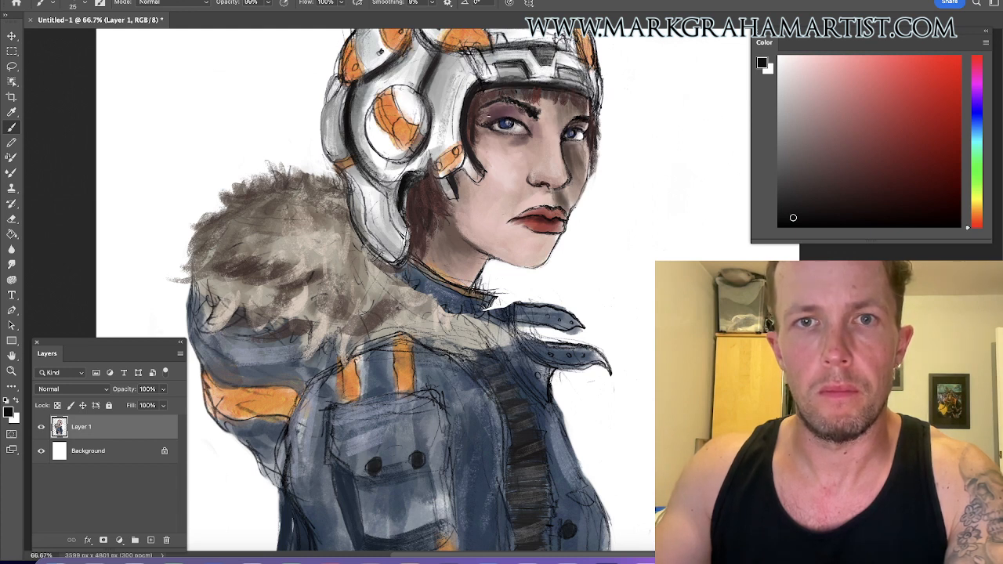
key(bracketleft)
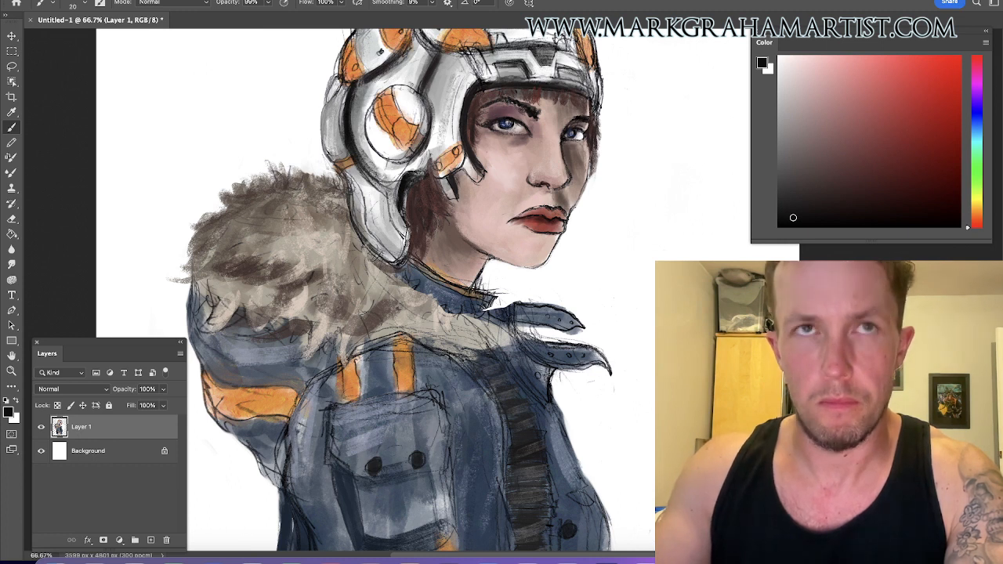
key(bracketright)
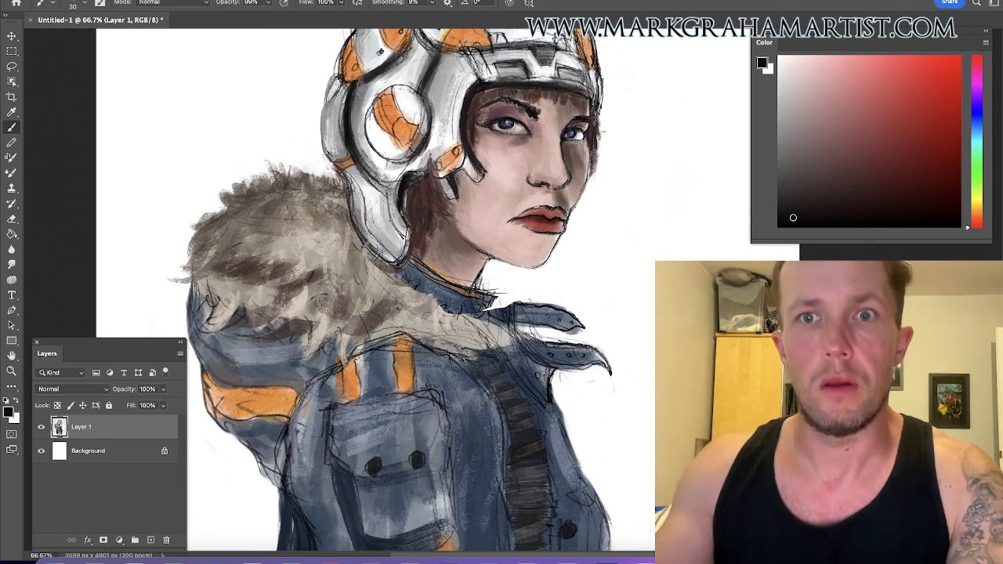
key(bracketleft)
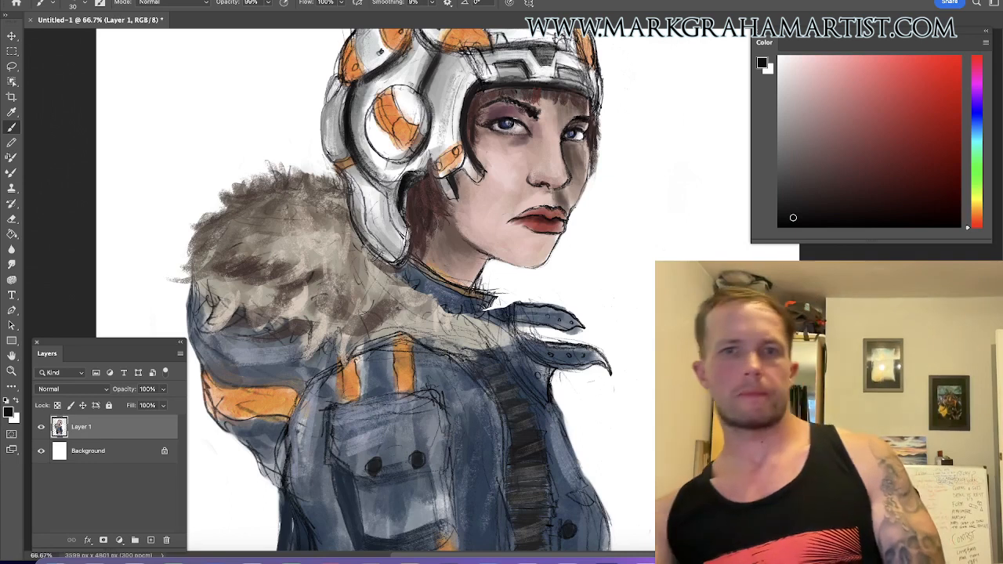
Erase the stray sketch marks around the collar and figure with the eraser at size 80.
key(ctrl+minus)
key(ctrl+minus)
key(ctrl+plus)
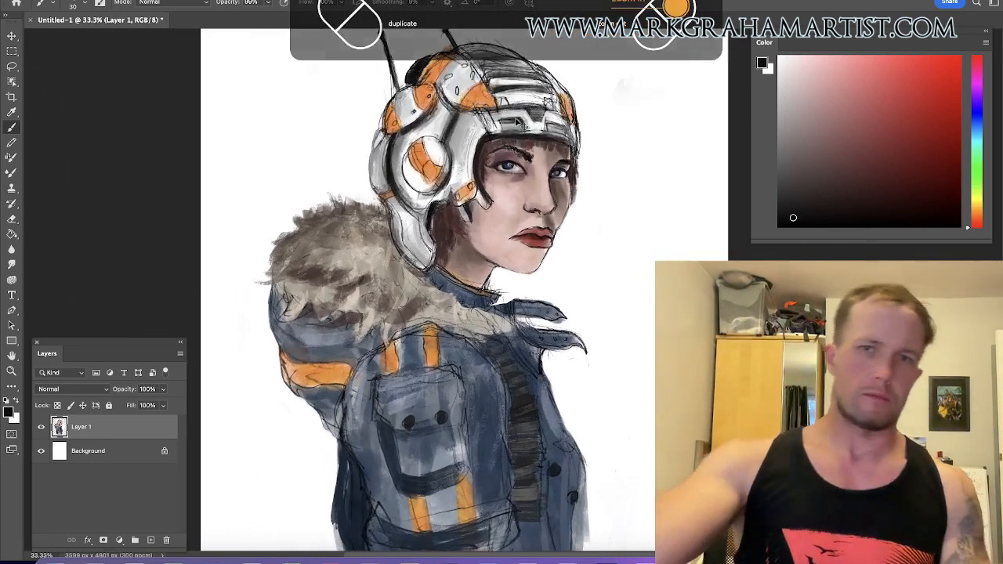
key(e)
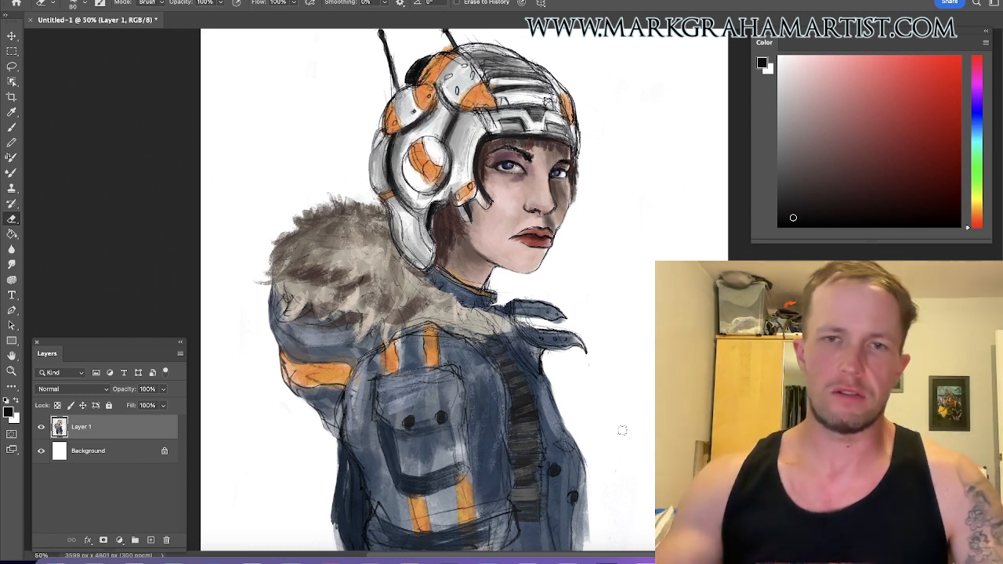
click(627, 559)
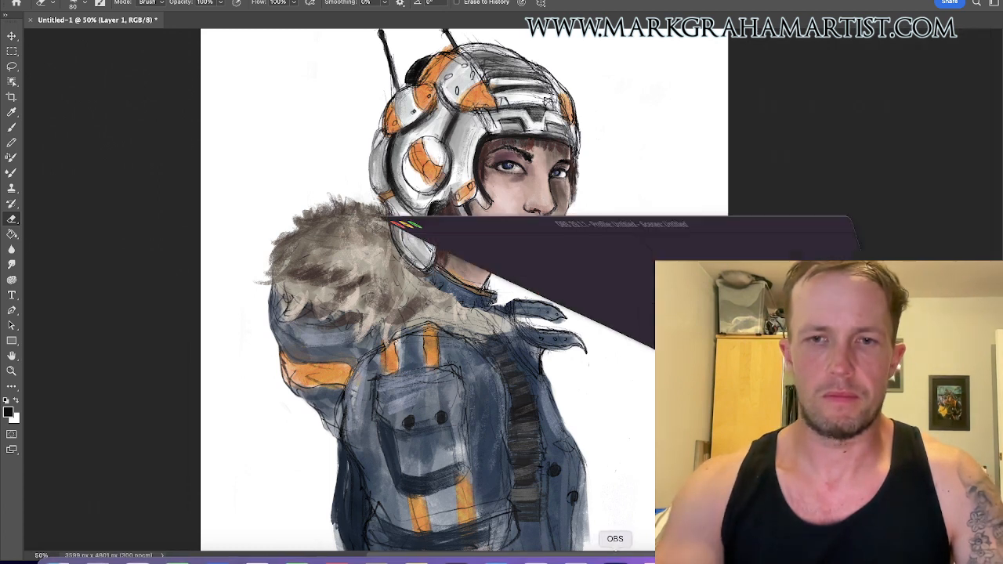